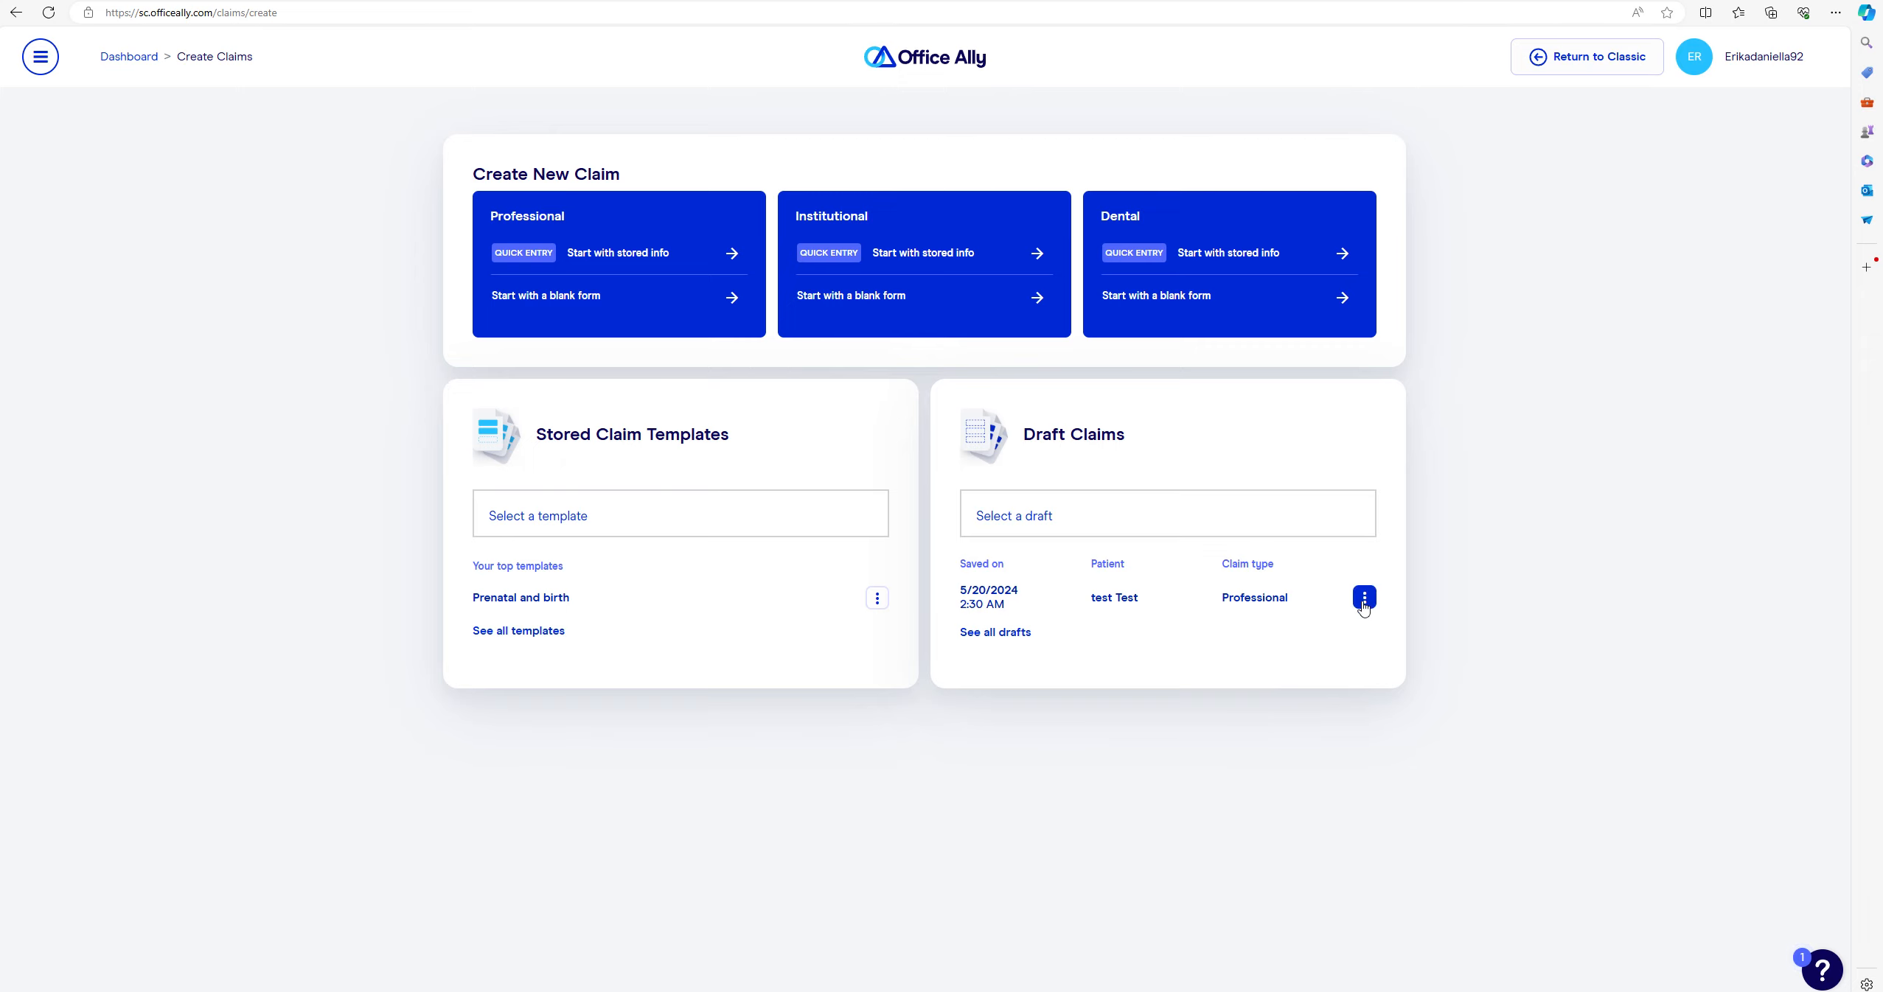
- Open the saved 5/20/2024 professional draft claim from Draft Claims for editing
{"action": "left_click", "coordinate": [1363, 603]}
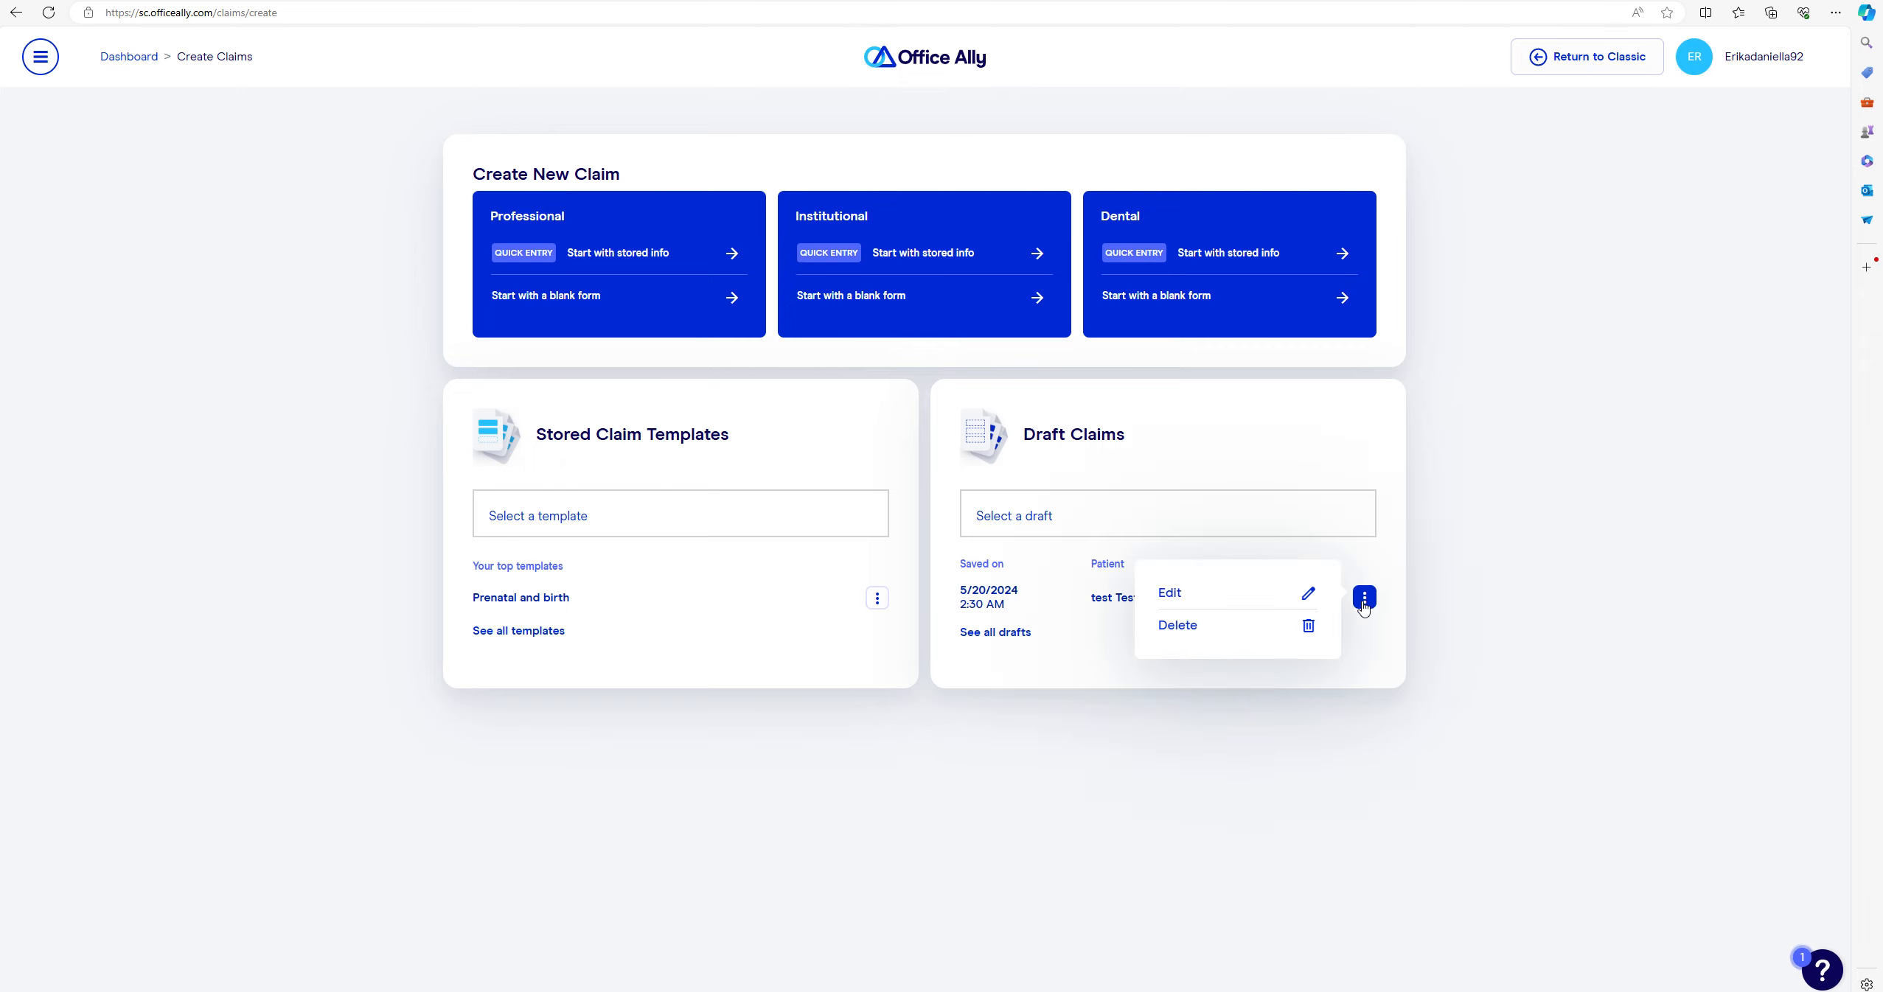
{"action": "left_click", "coordinate": [1227, 596]}
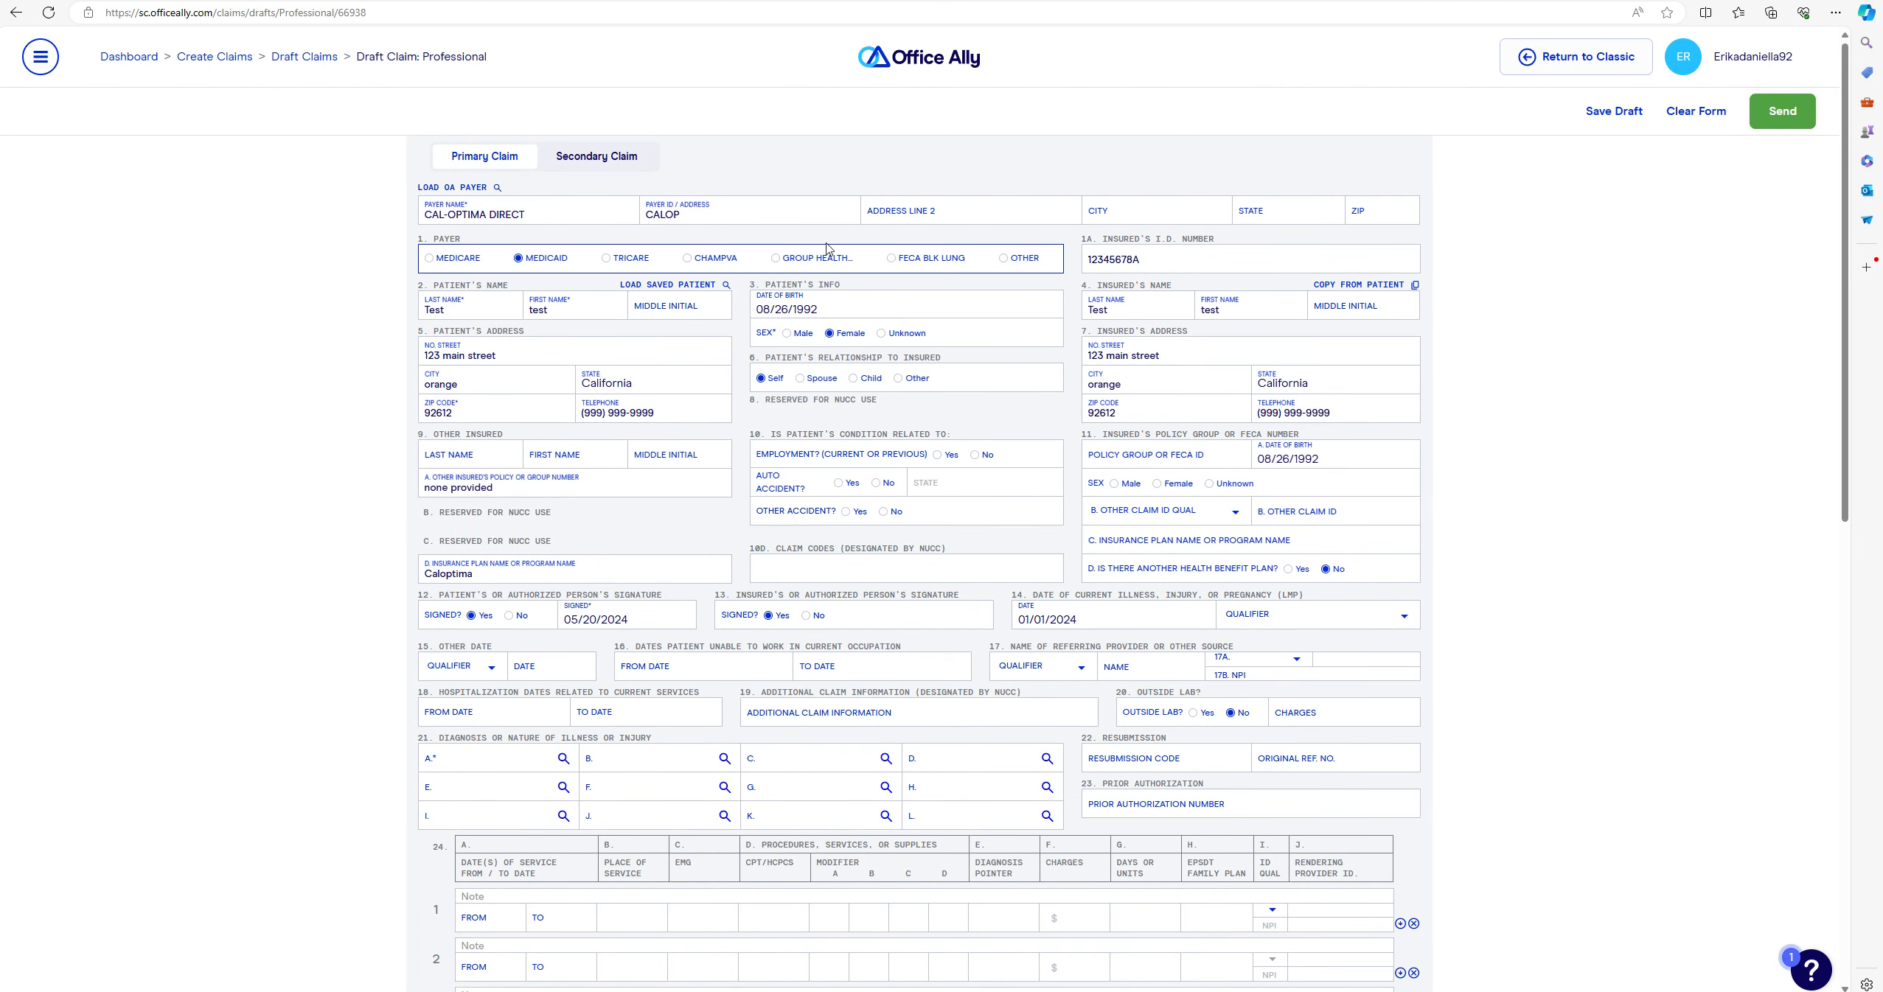
{"action": "left_click", "coordinate": [498, 189]}
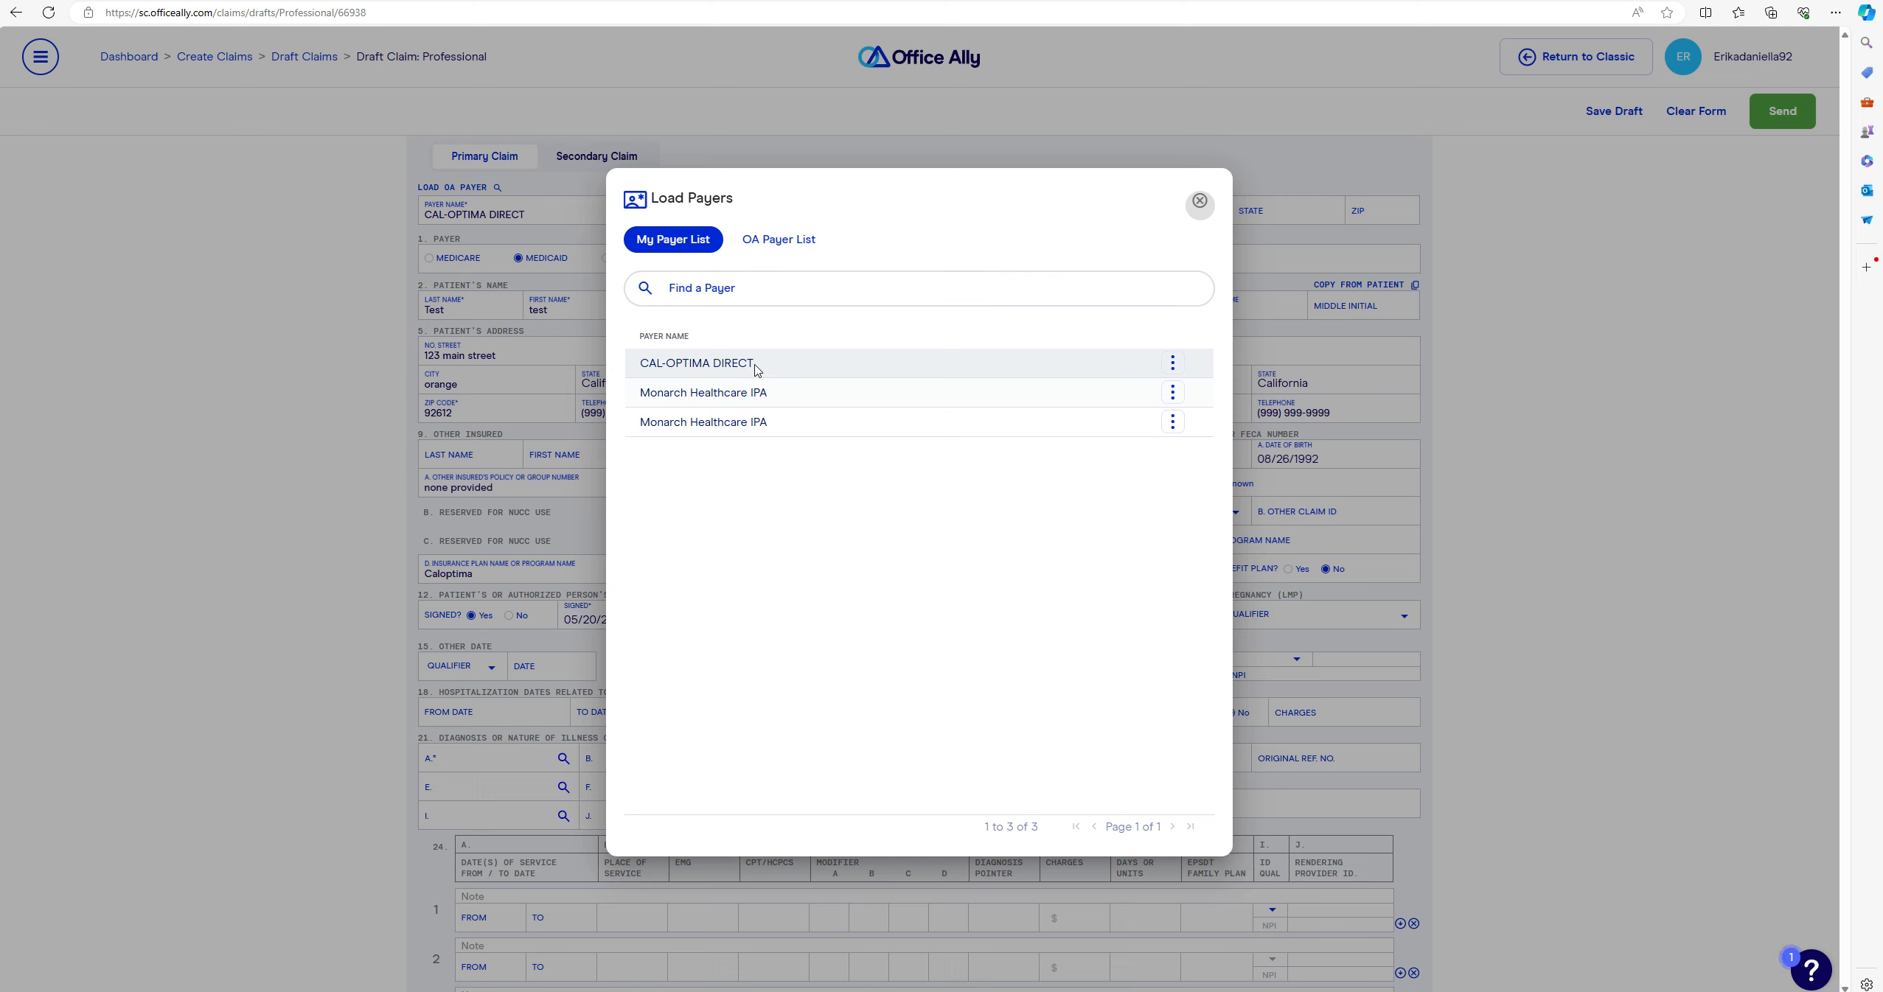
{"action": "left_click", "coordinate": [682, 290]}
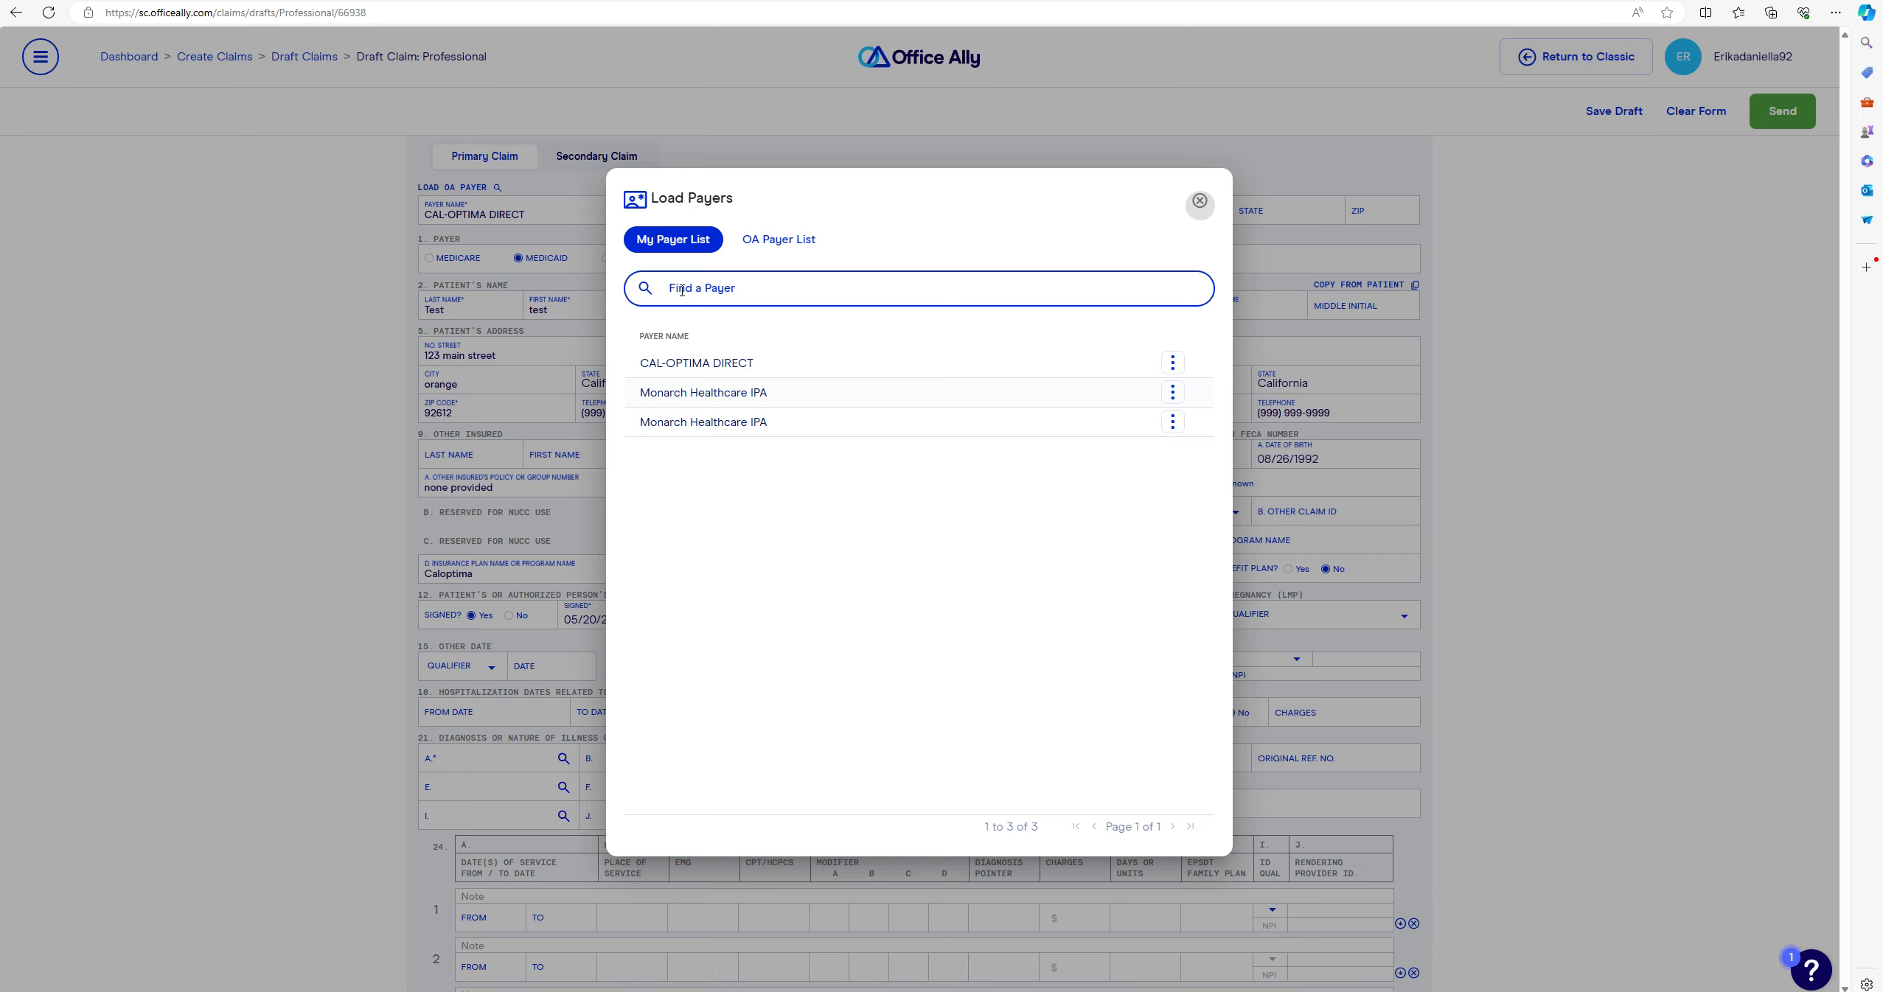
{"action": "left_click", "coordinate": [698, 362]}
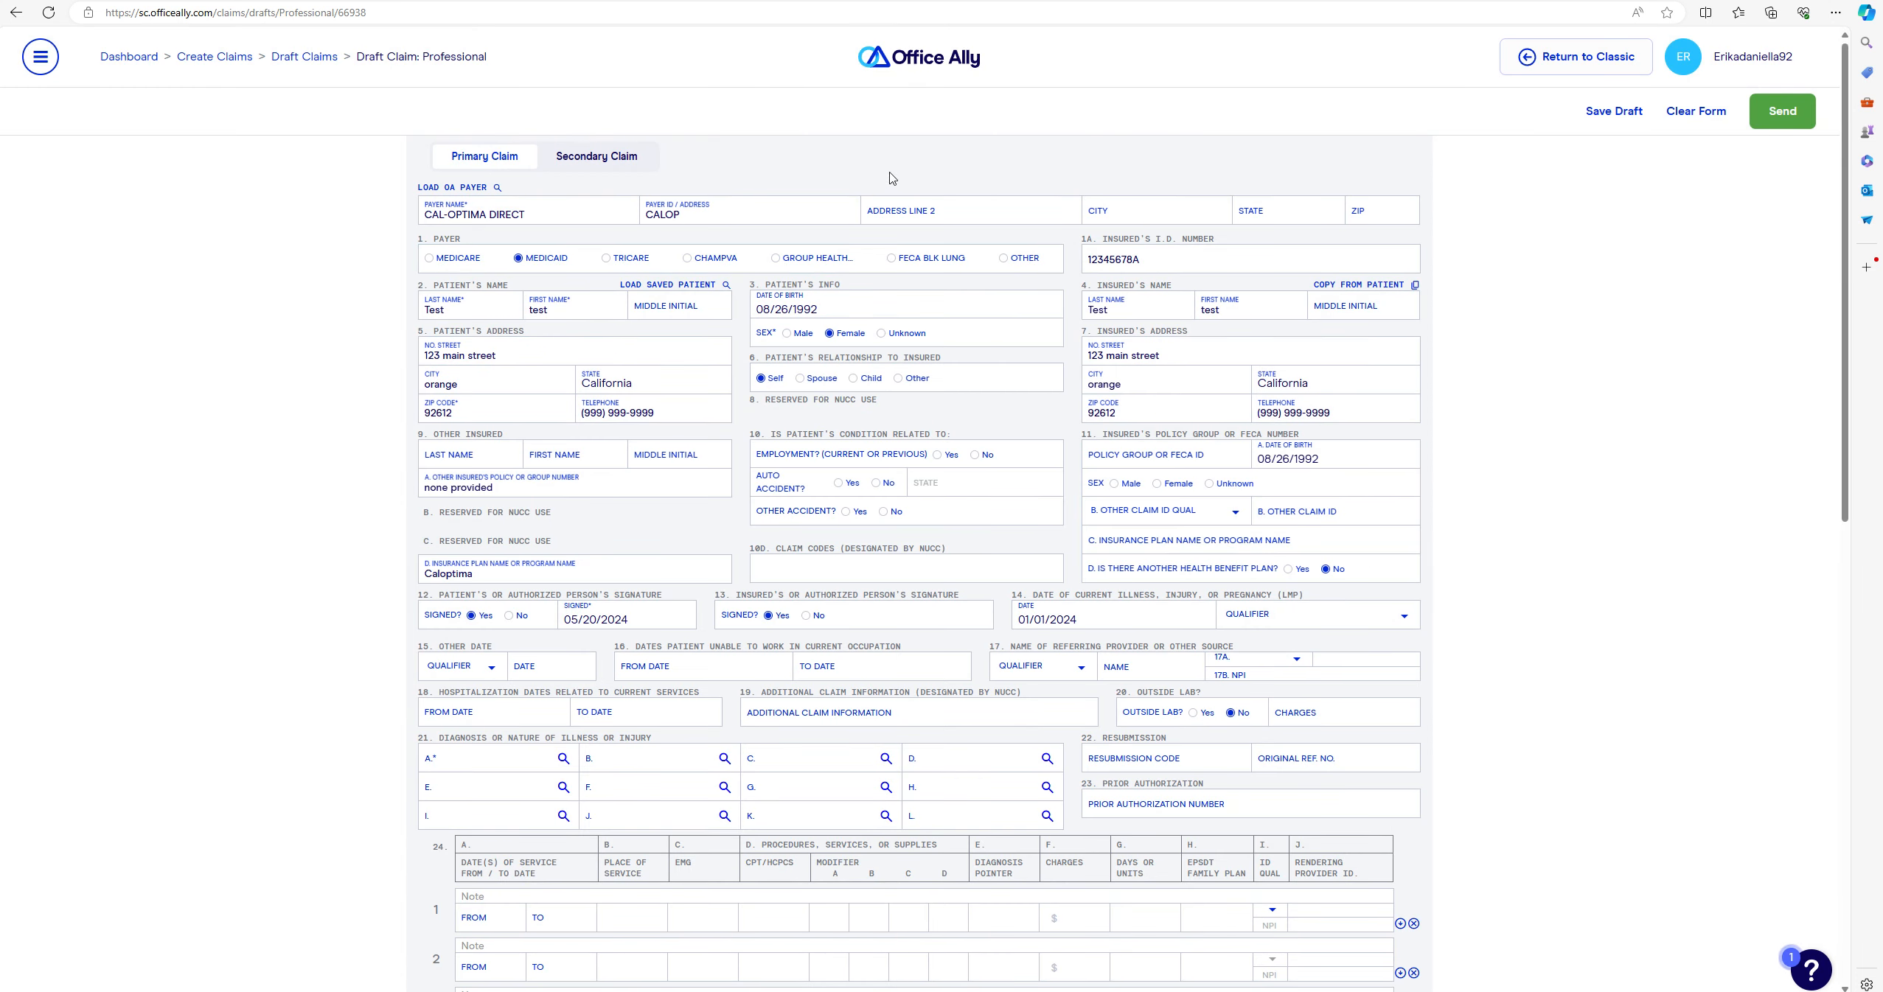
- Fill the payer address from the saved PO Box 11065, Orange, California 92856 entry
{"action": "left_click", "coordinate": [962, 210]}
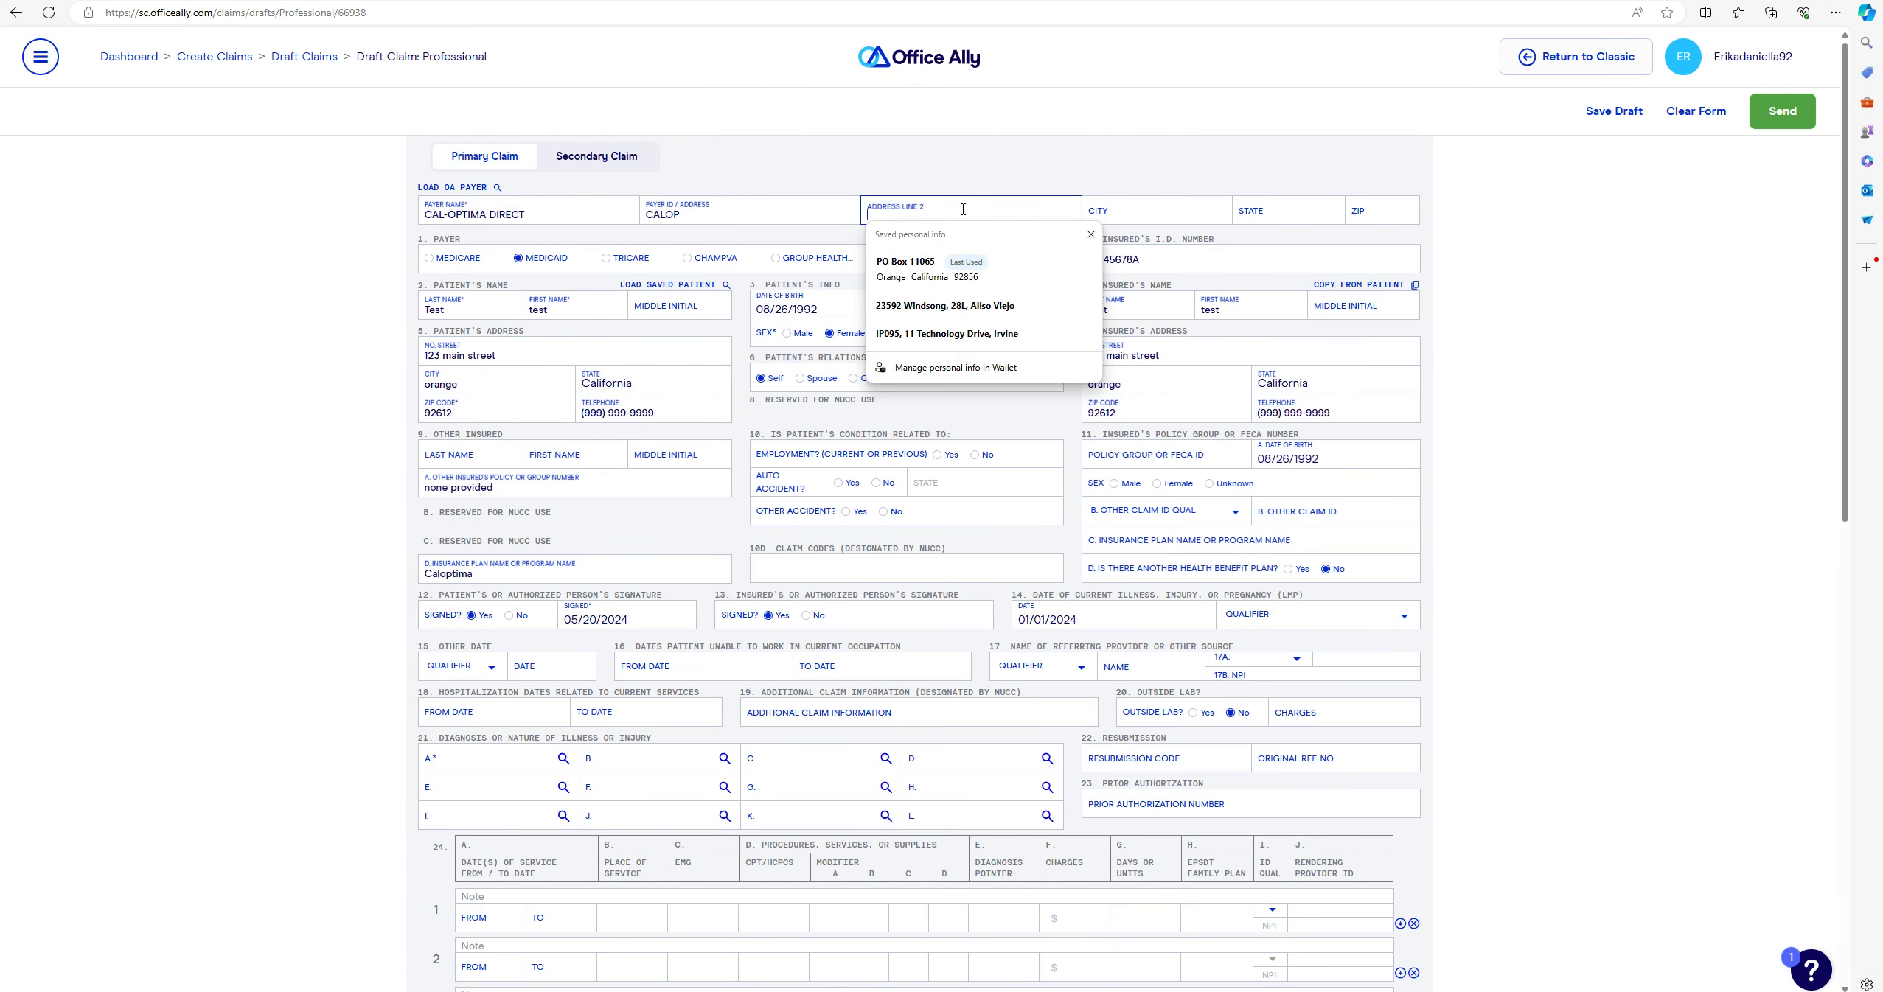
{"action": "left_click", "coordinate": [935, 258]}
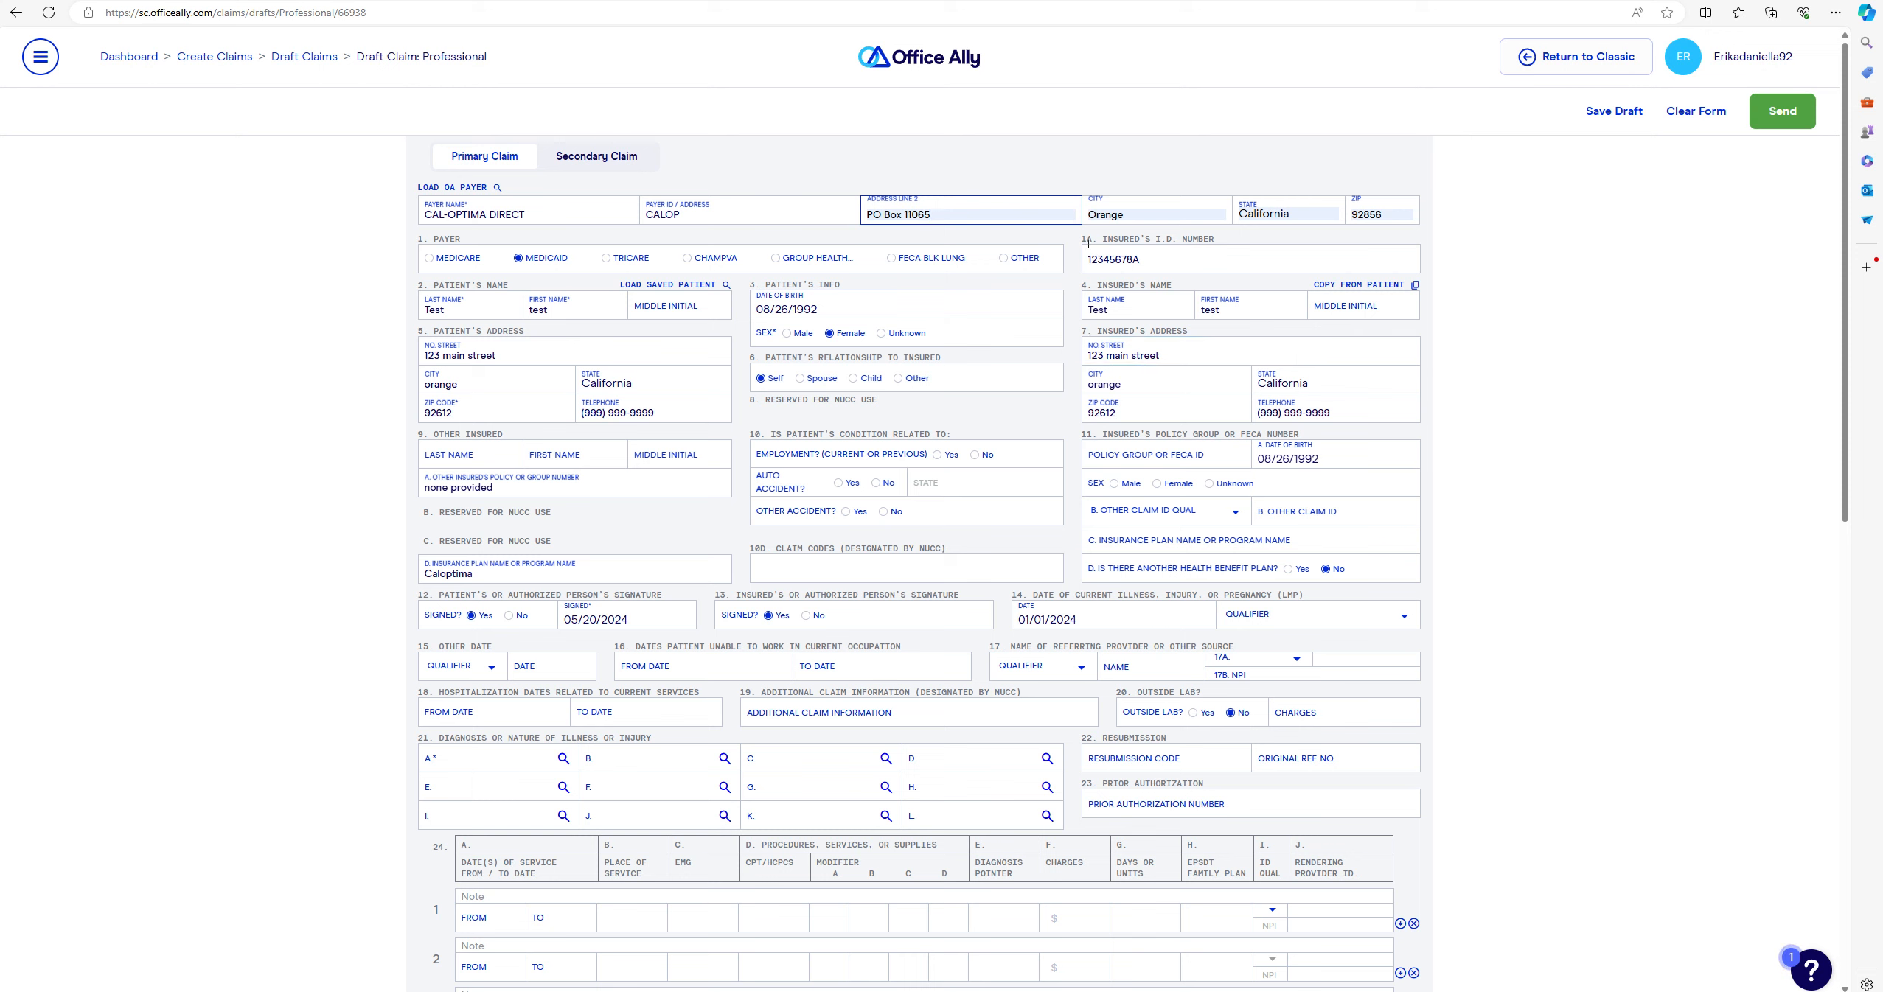
- Answer No to employment, auto accident and other accident in box 10
{"action": "left_click_drag", "start_coordinate": [1141, 259], "coordinate": [1089, 261]}
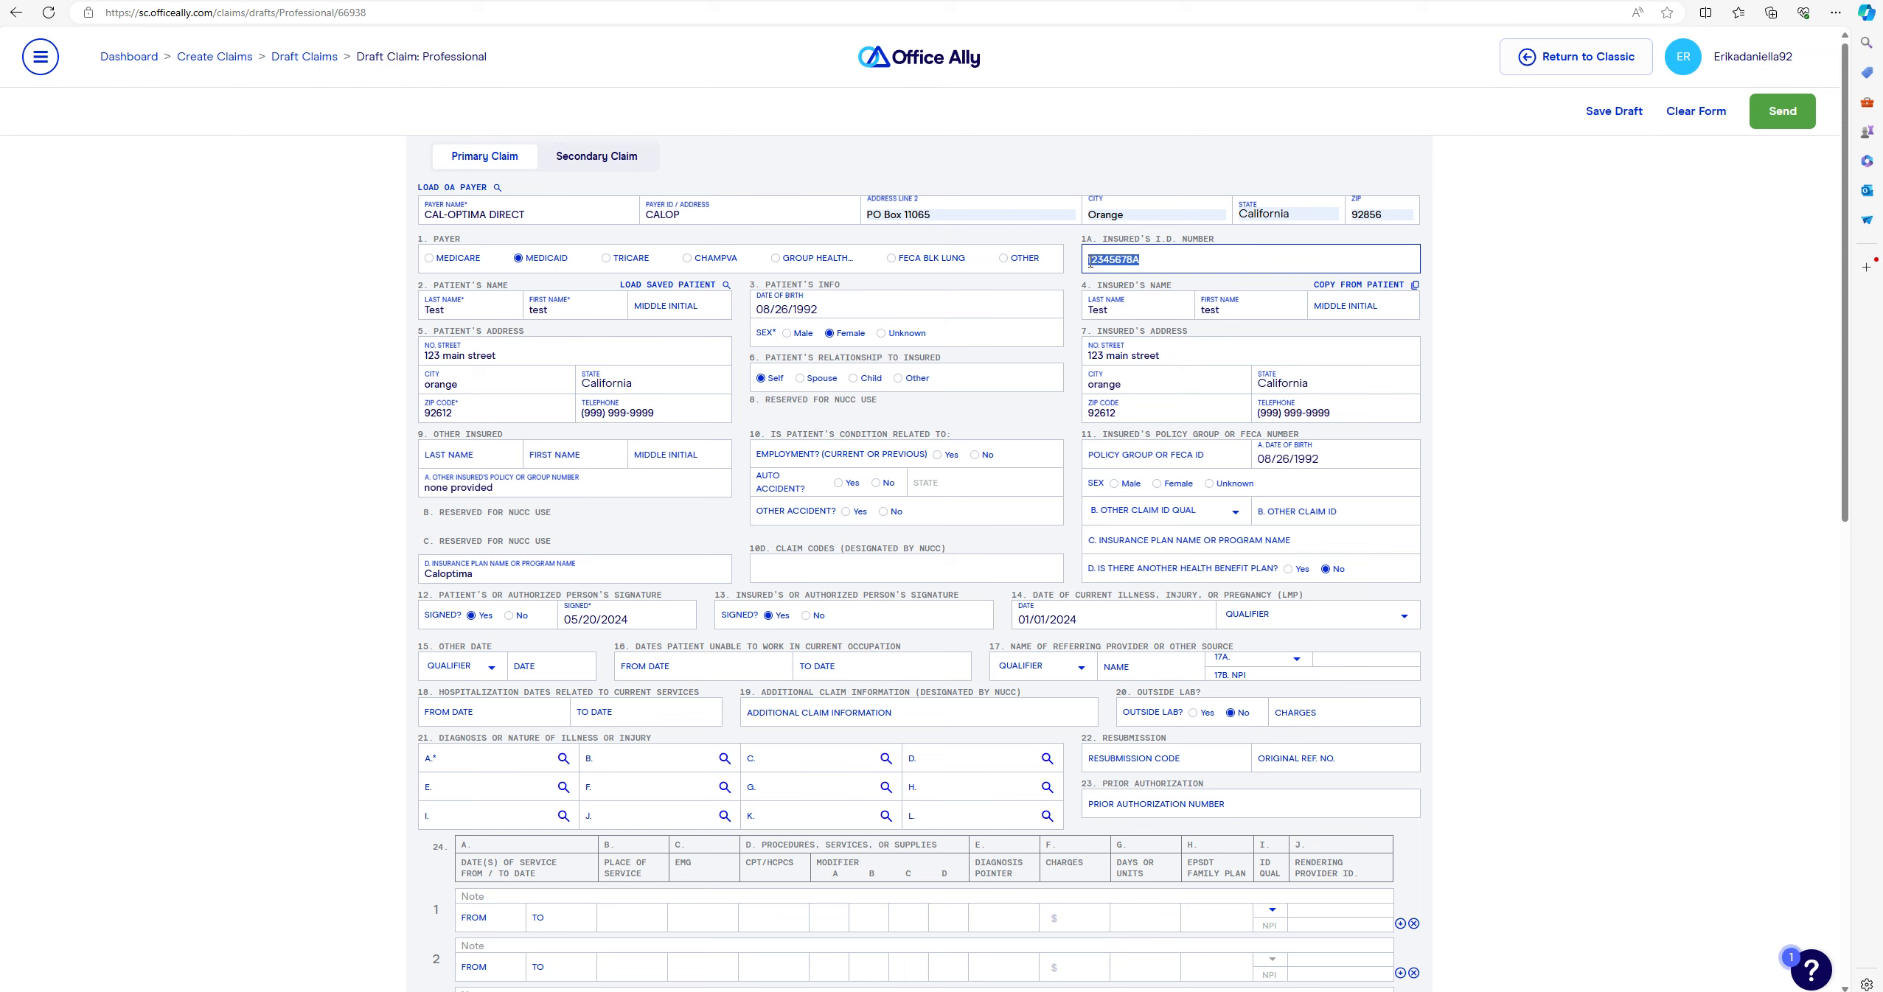
{"action": "left_click", "coordinate": [1159, 260]}
{"action": "left_click", "coordinate": [974, 455]}
{"action": "left_click", "coordinate": [875, 483]}
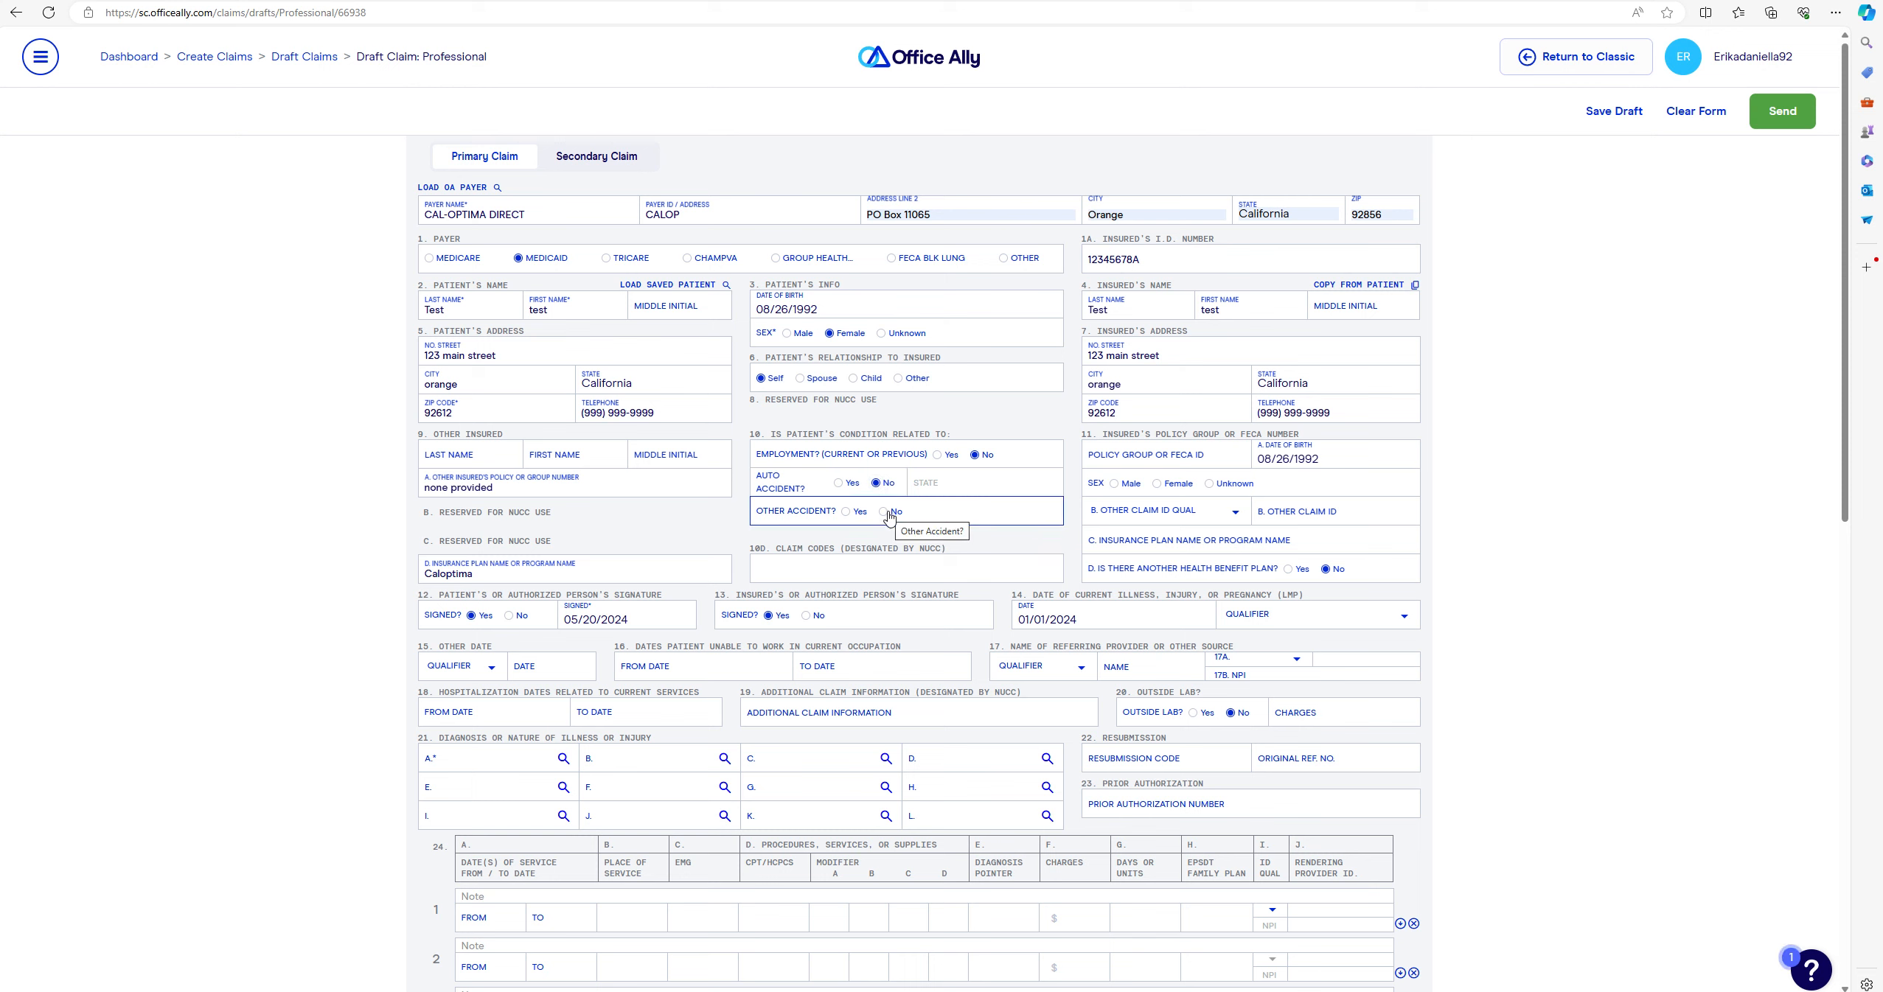
{"action": "left_click", "coordinate": [887, 514]}
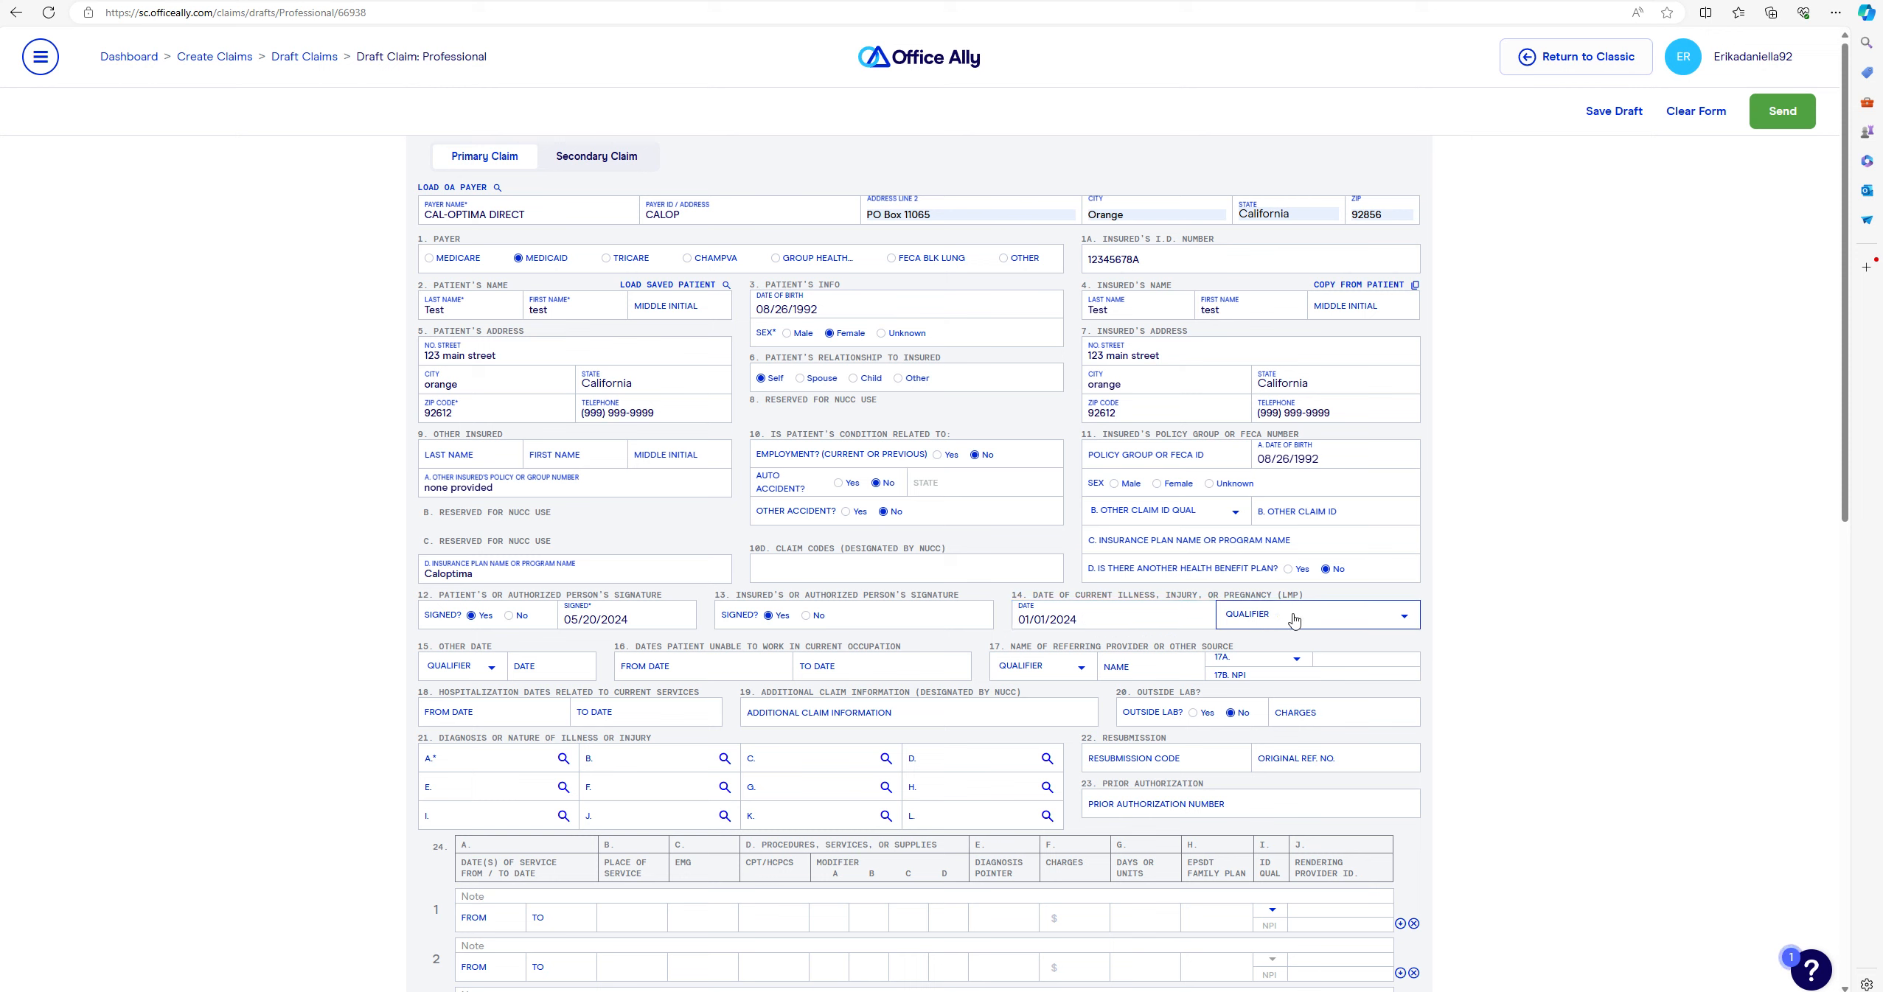
- Set the box 14 date qualifier to 484 - Last Menstrual Period
{"action": "left_click", "coordinate": [1355, 616]}
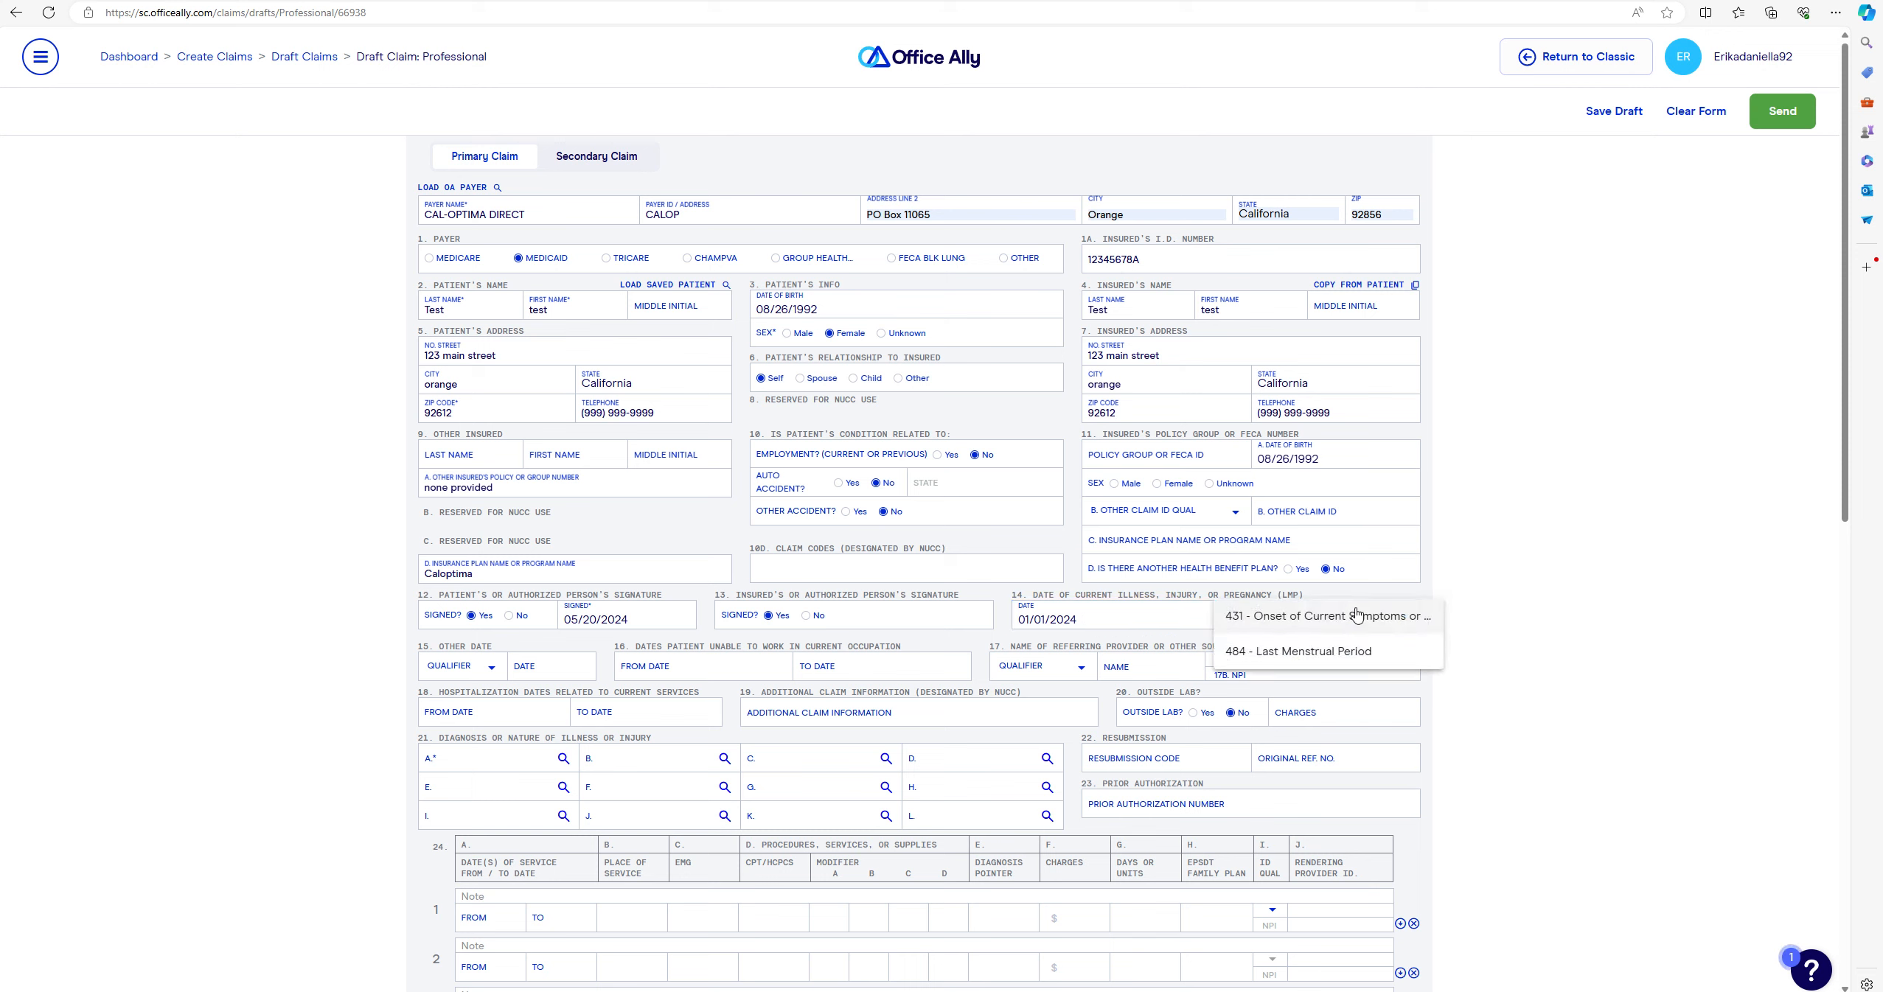
{"action": "left_click", "coordinate": [1318, 653]}
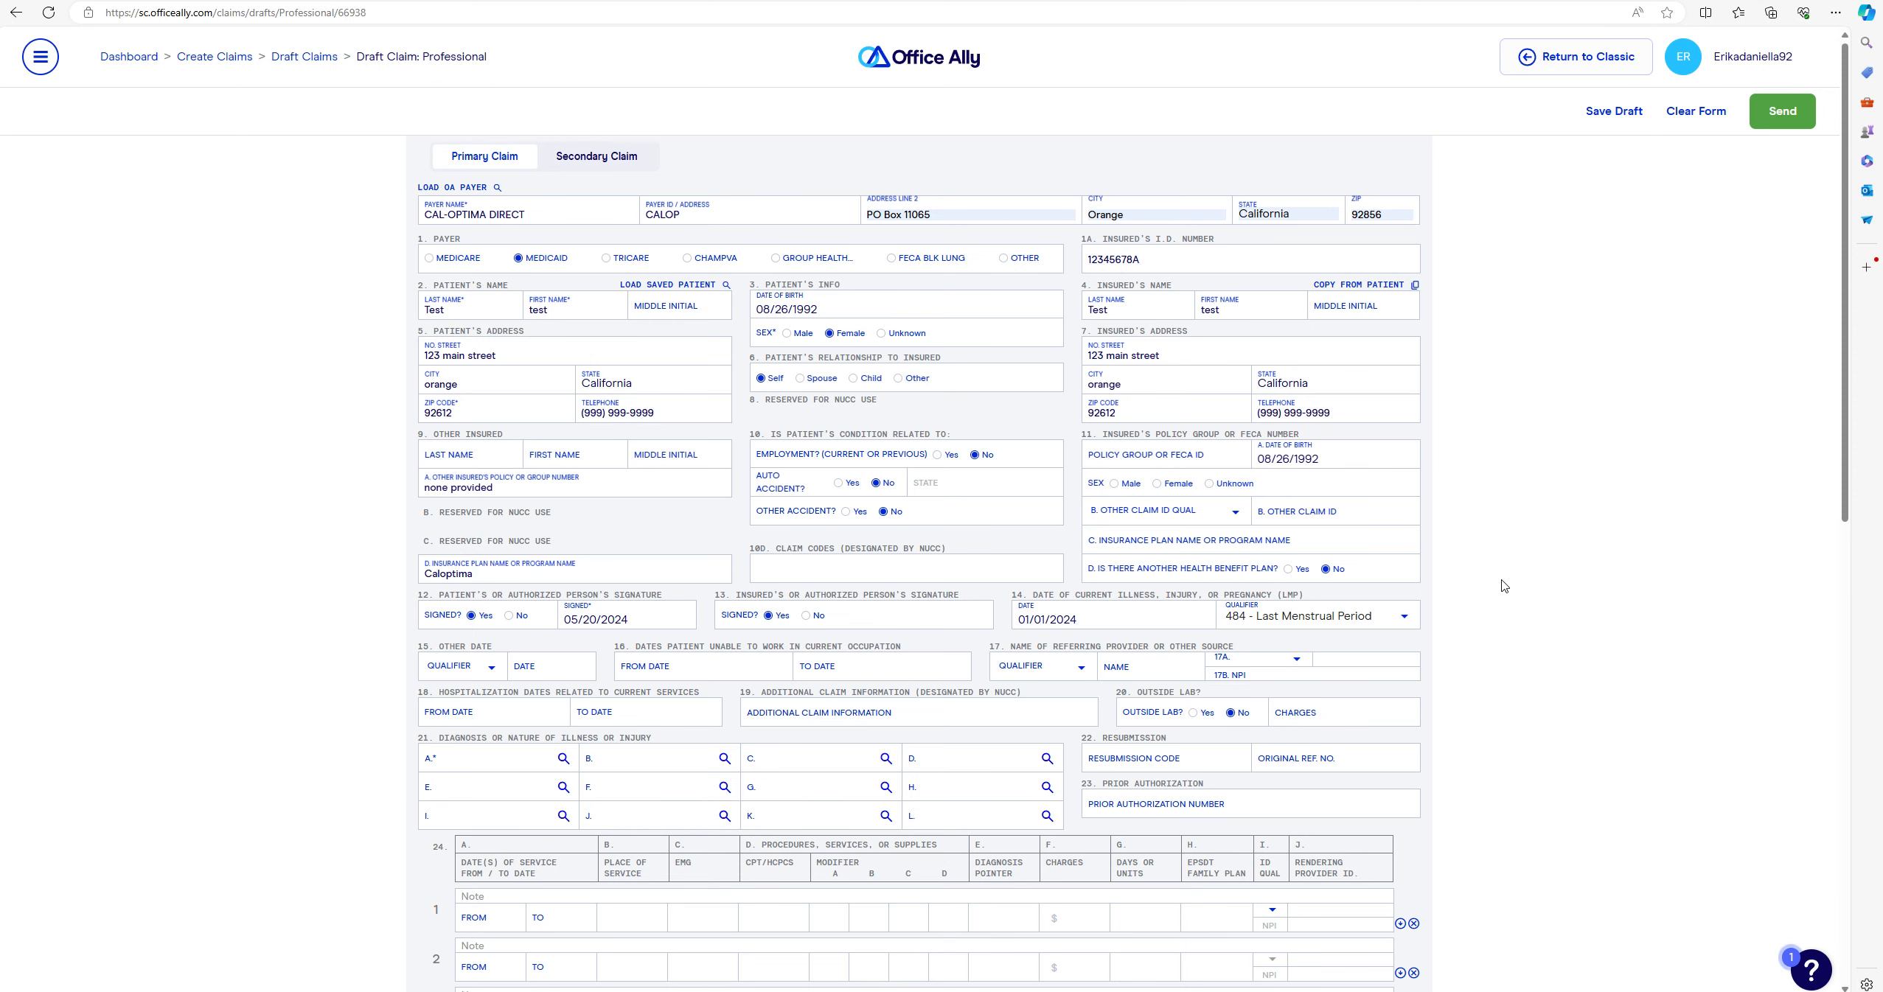
{"action": "scroll", "coordinate": [1474, 582], "scroll_direction": "down", "scroll_amount": 1}
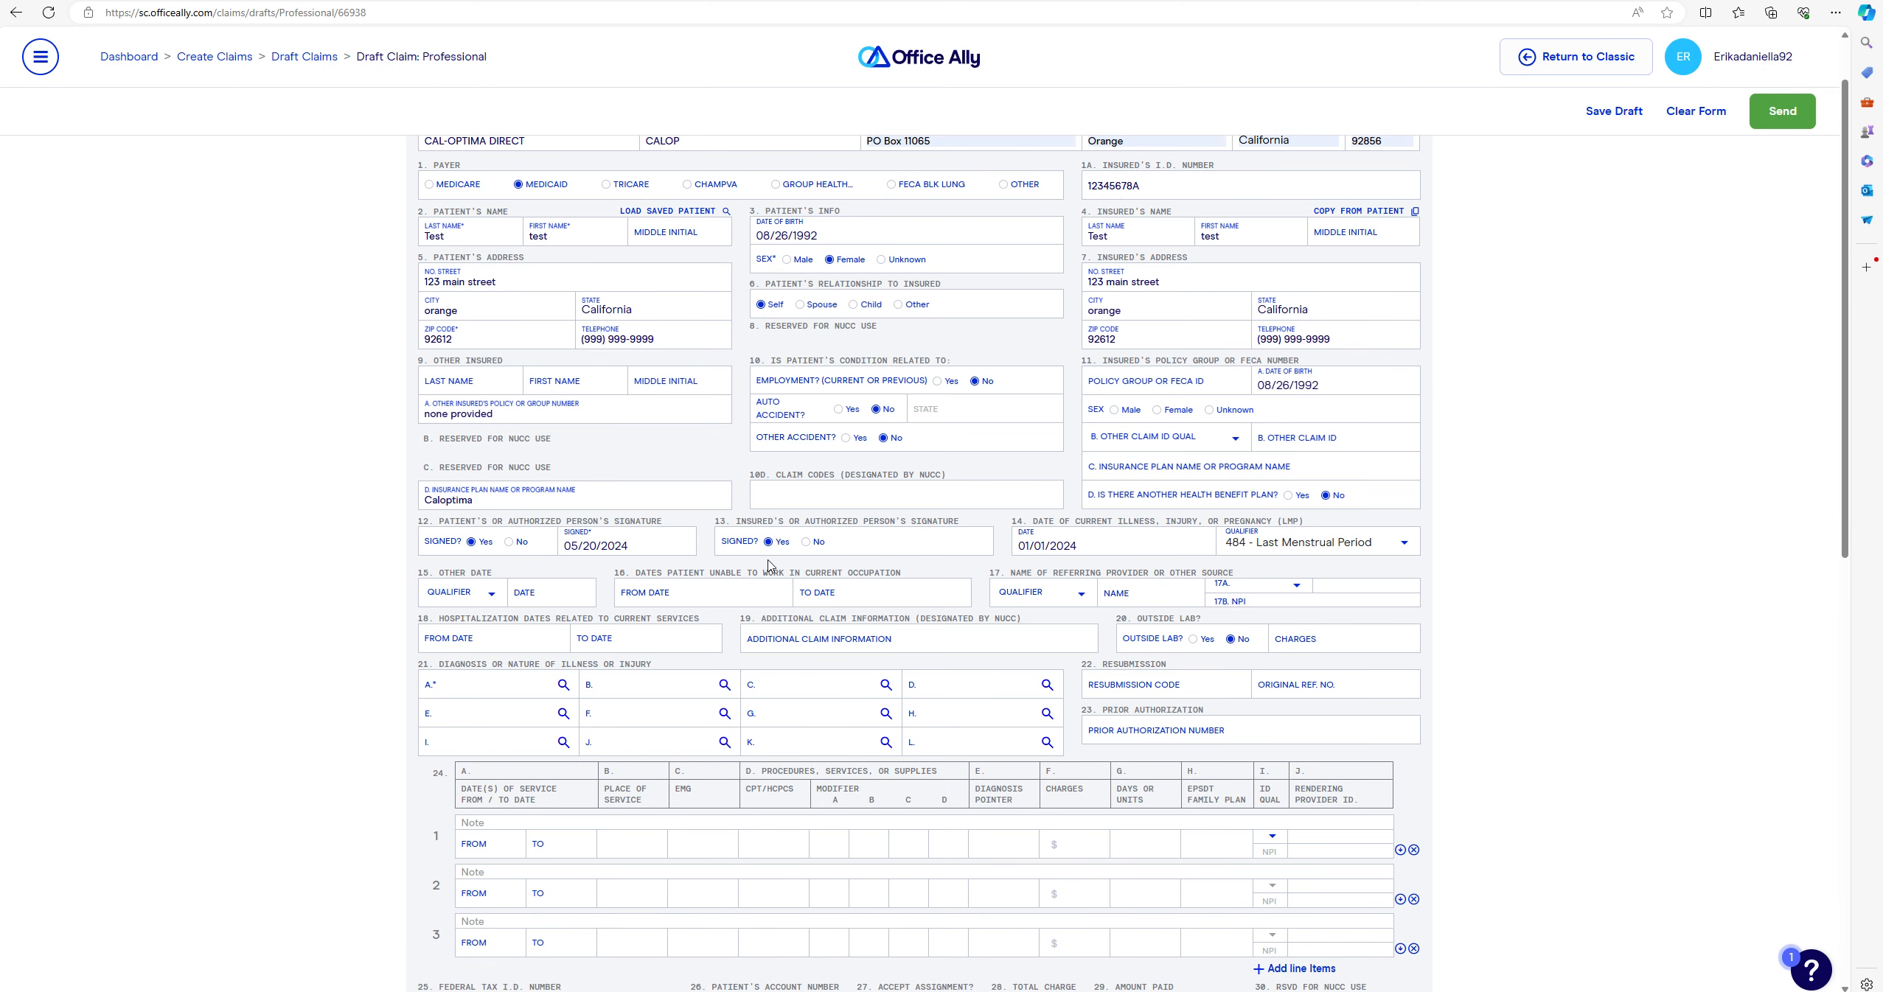
- Mark box 17 as Referring Provider and fill its name and NPI from saved details
{"action": "left_click", "coordinate": [1076, 594]}
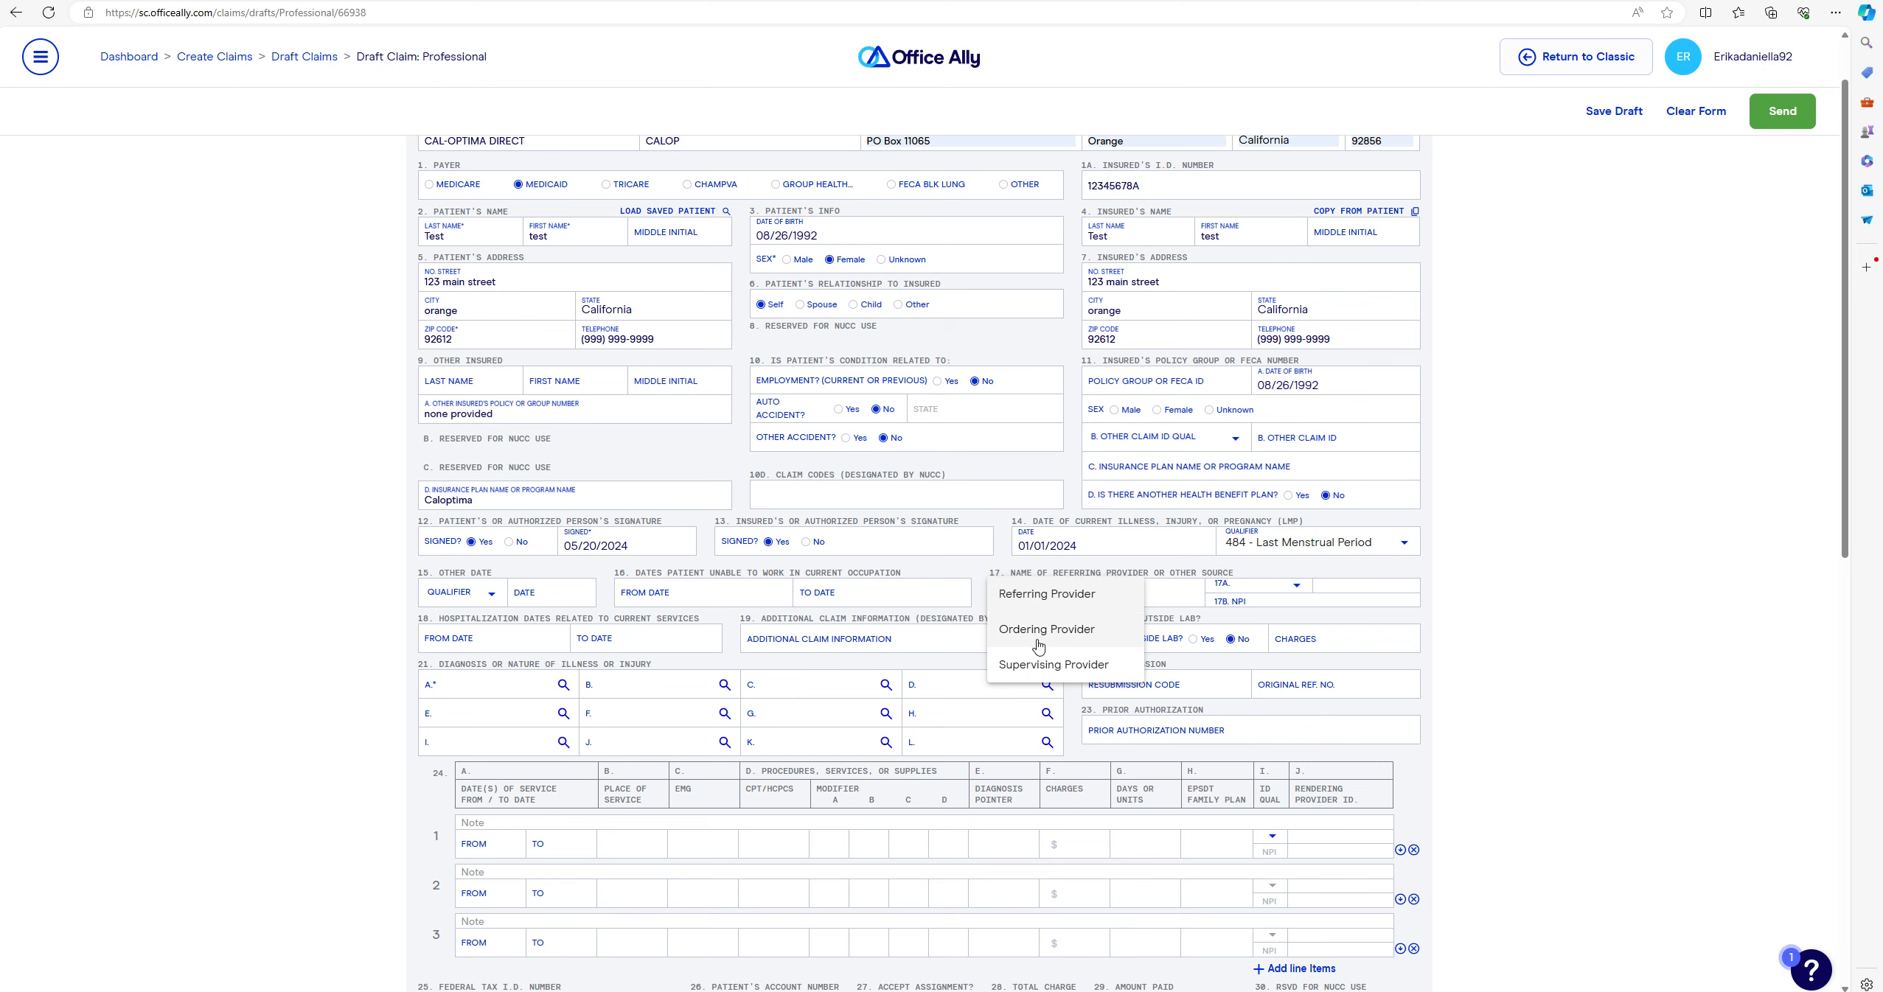
{"action": "left_click", "coordinate": [1078, 597]}
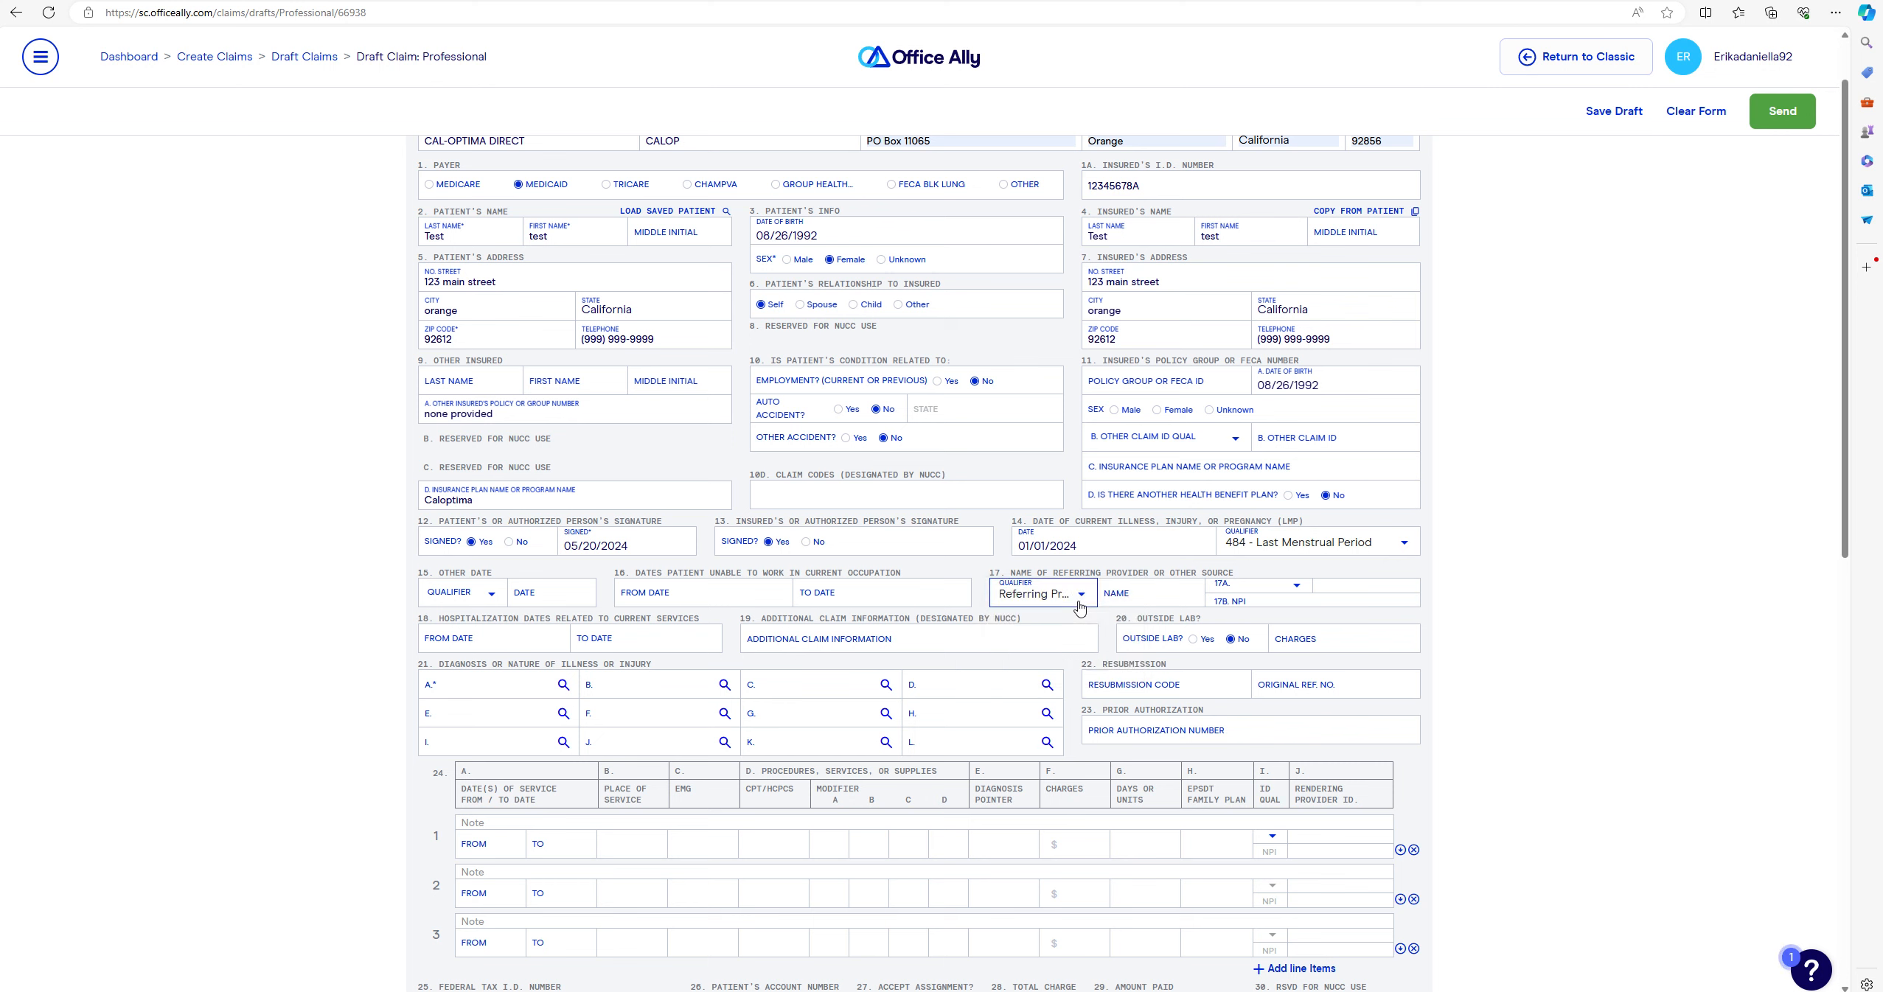
{"action": "left_click", "coordinate": [1139, 594]}
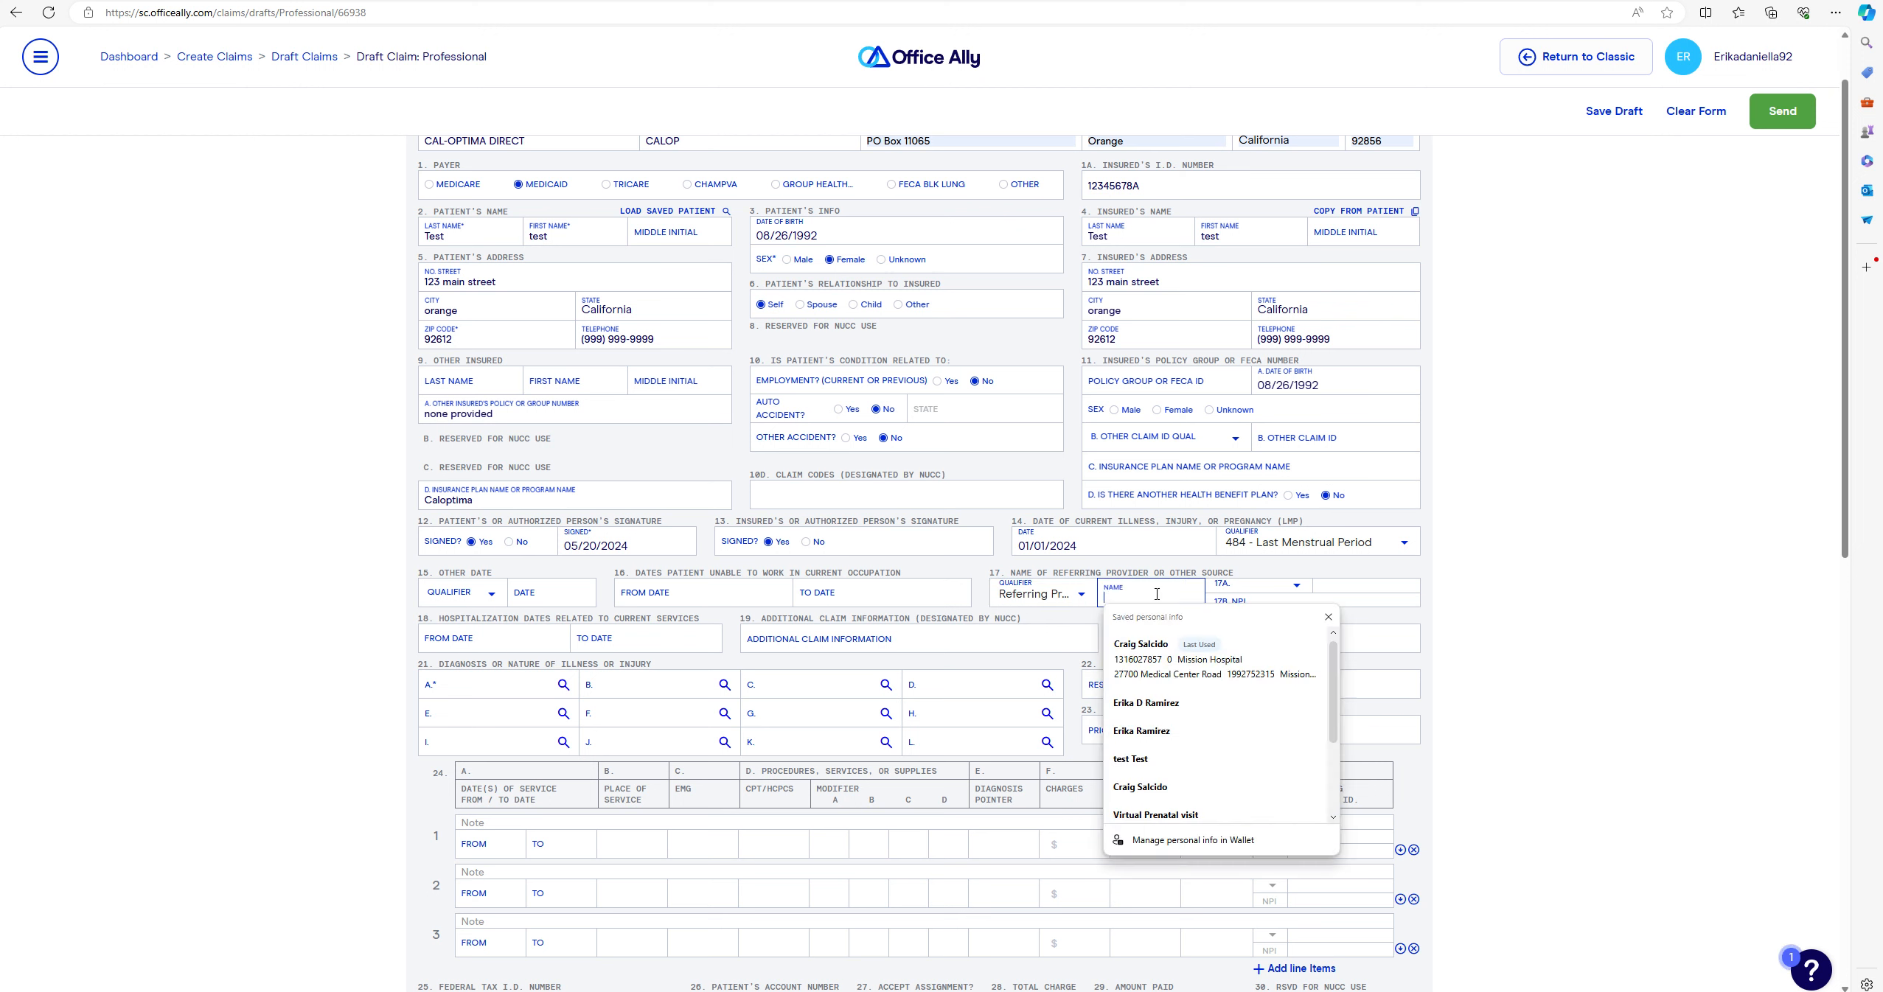
{"action": "left_click", "coordinate": [1153, 632]}
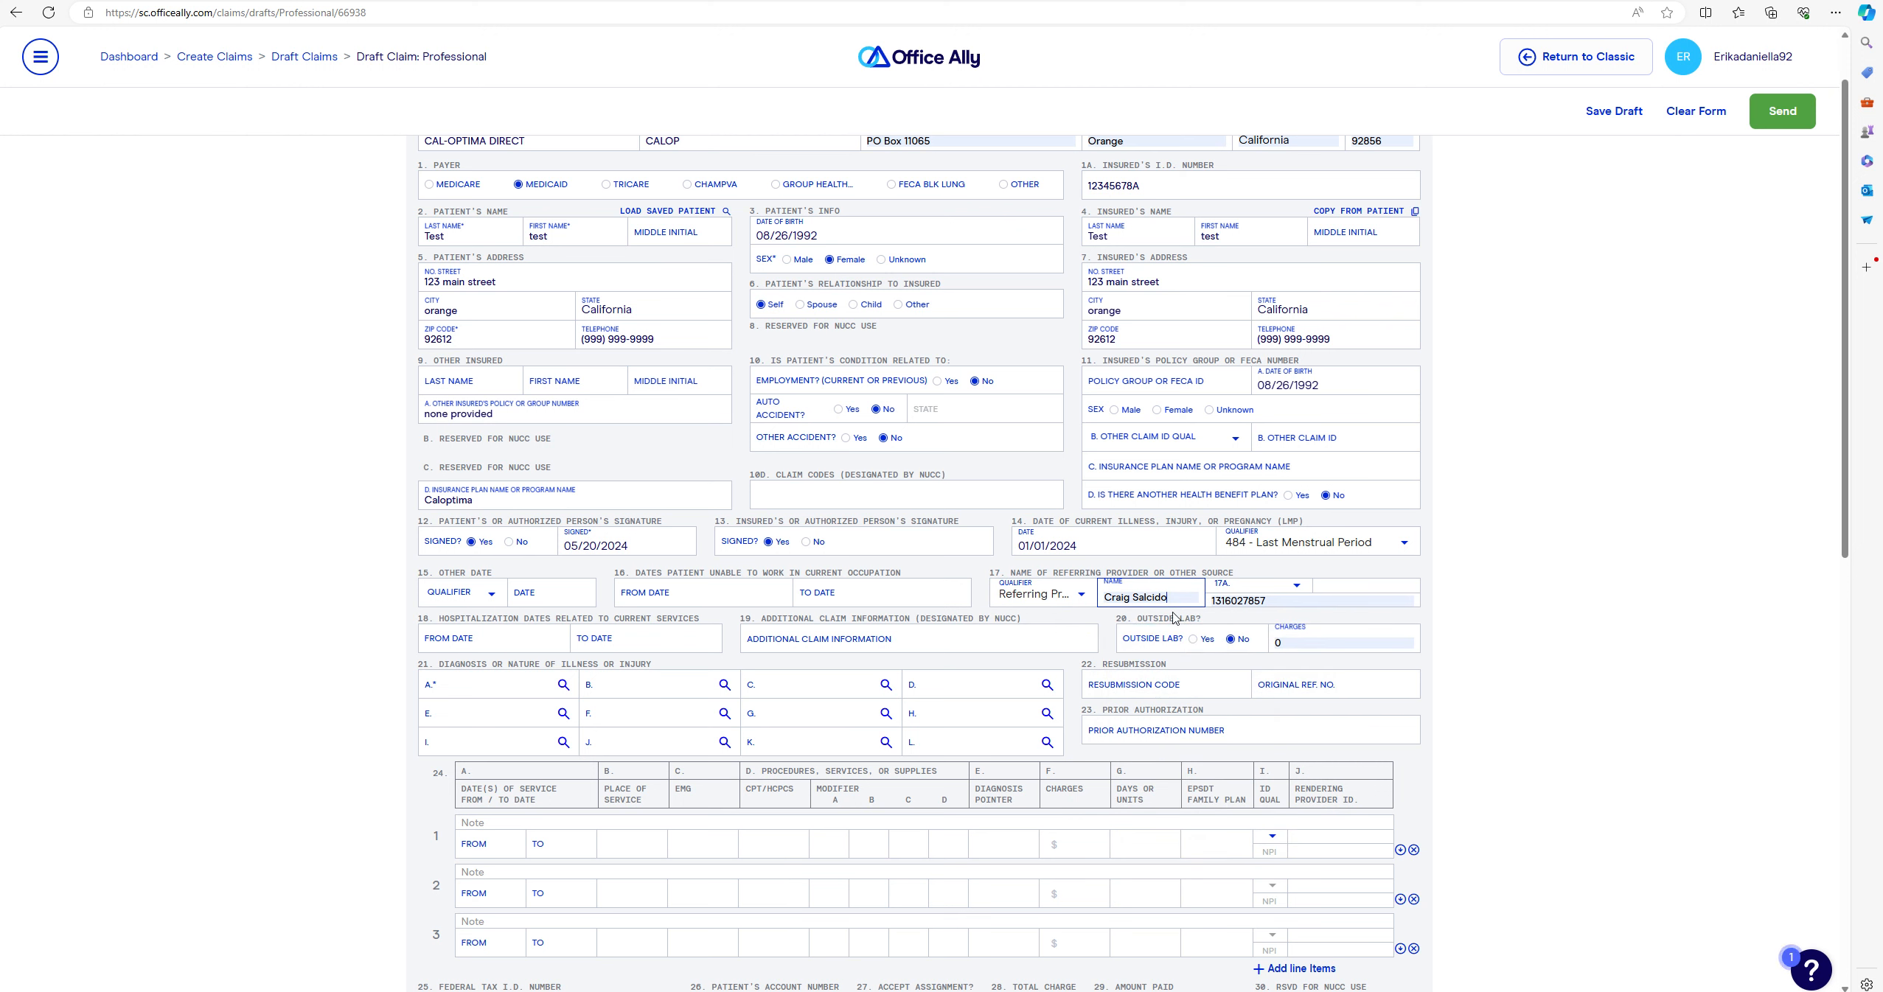
{"action": "left_click", "coordinate": [1290, 597]}
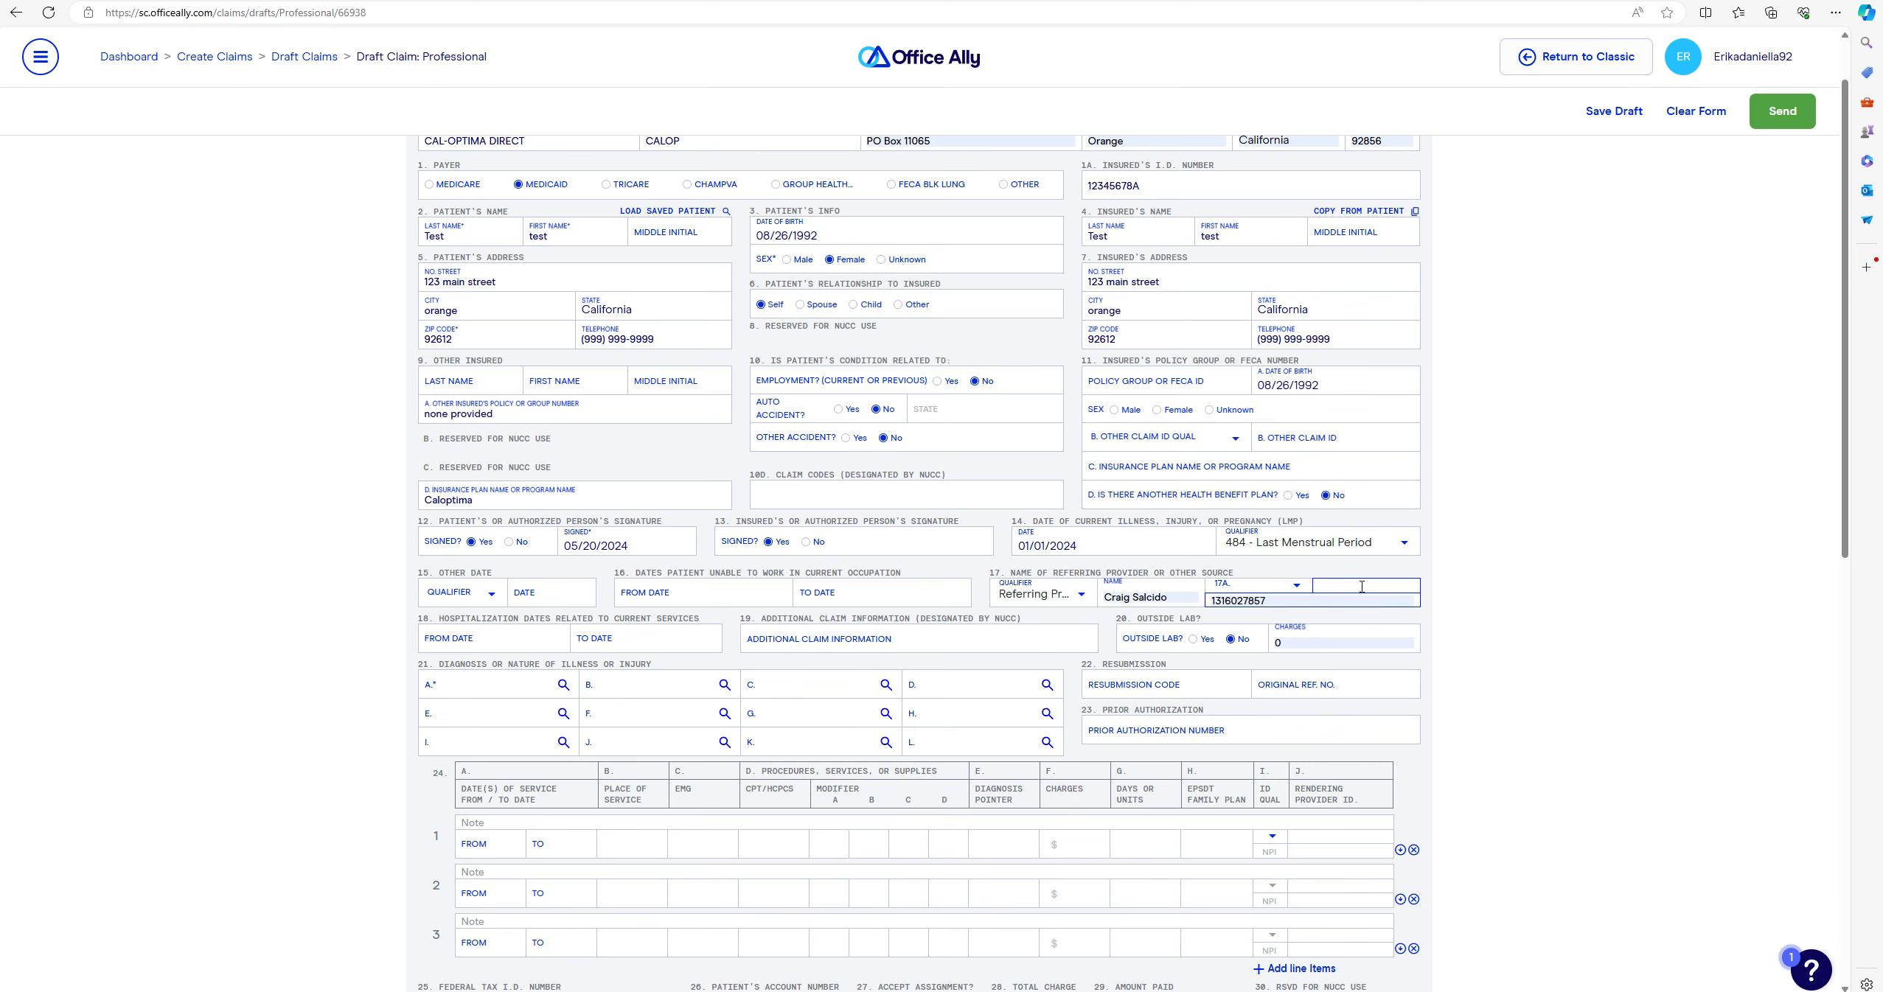
{"action": "scroll", "coordinate": [1365, 564], "scroll_direction": "down", "scroll_amount": 1}
{"action": "scroll", "coordinate": [1365, 564], "scroll_direction": "down", "scroll_amount": 1}
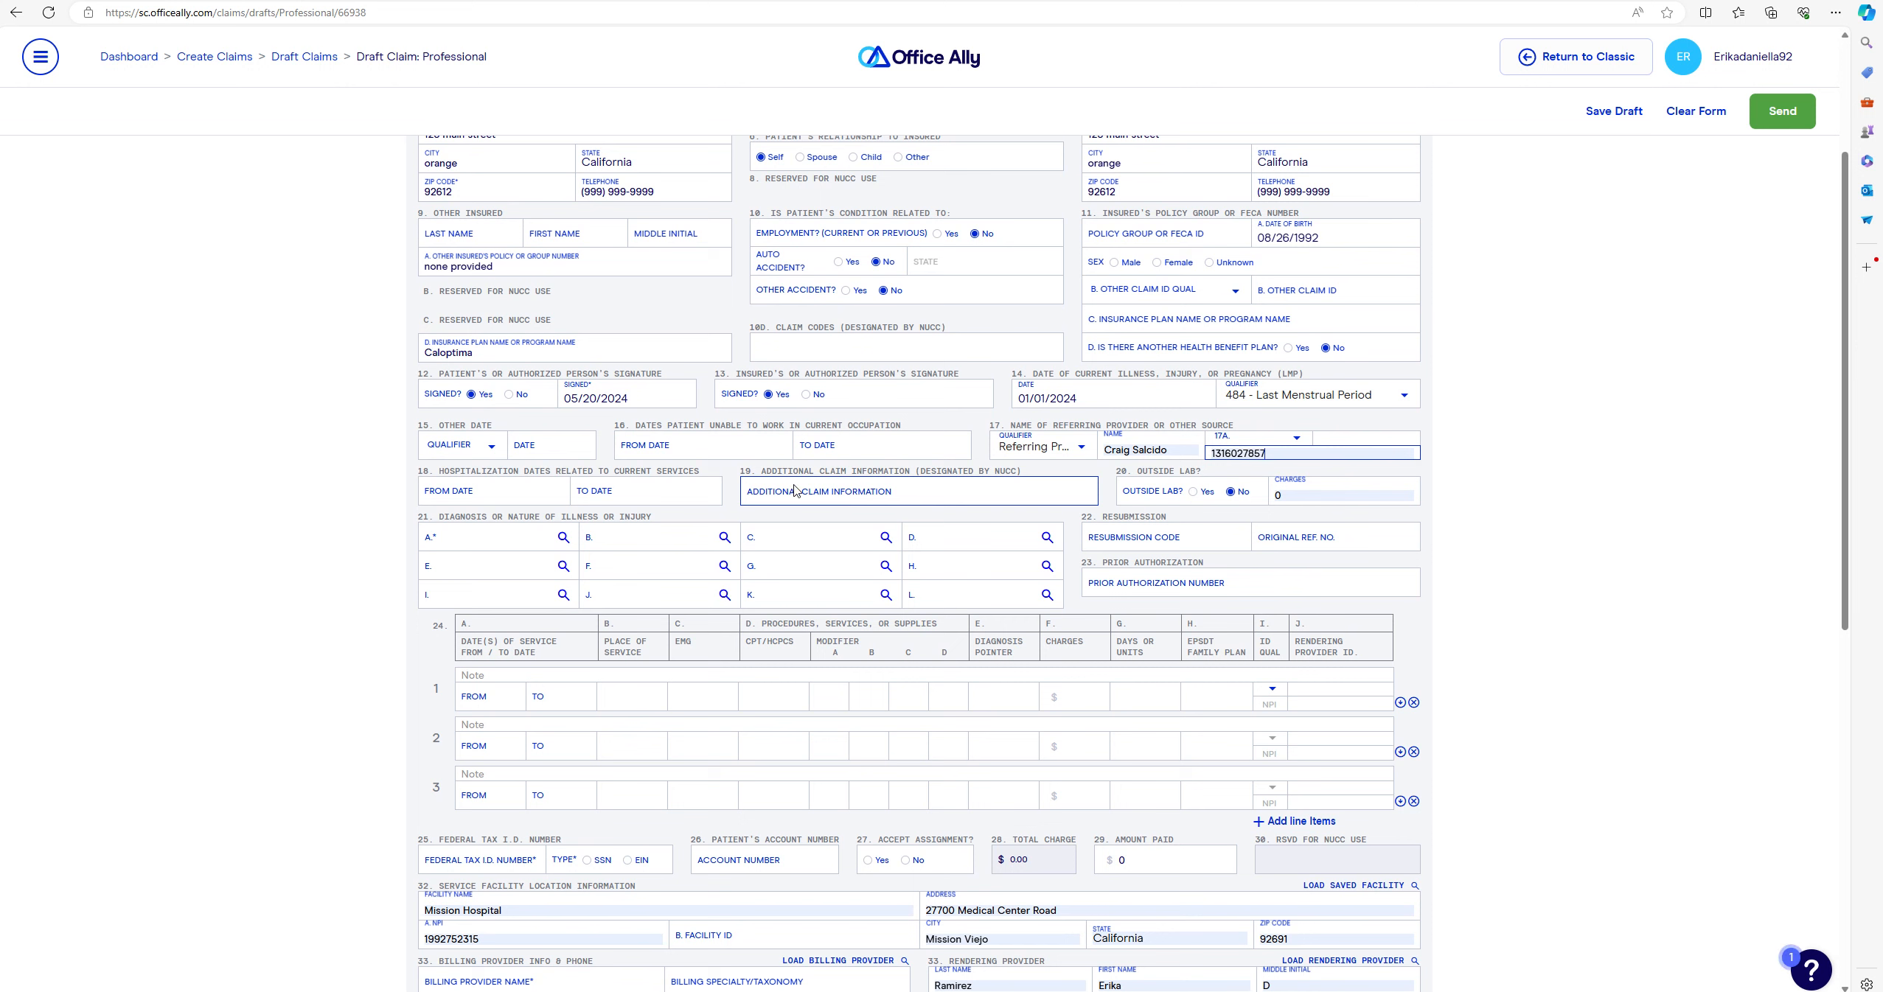
- Keep outside lab at No and enter diagnosis Z33.1 as box 21 item A
{"action": "left_click", "coordinate": [1230, 492]}
{"action": "scroll", "coordinate": [573, 466], "scroll_direction": "down", "scroll_amount": 1}
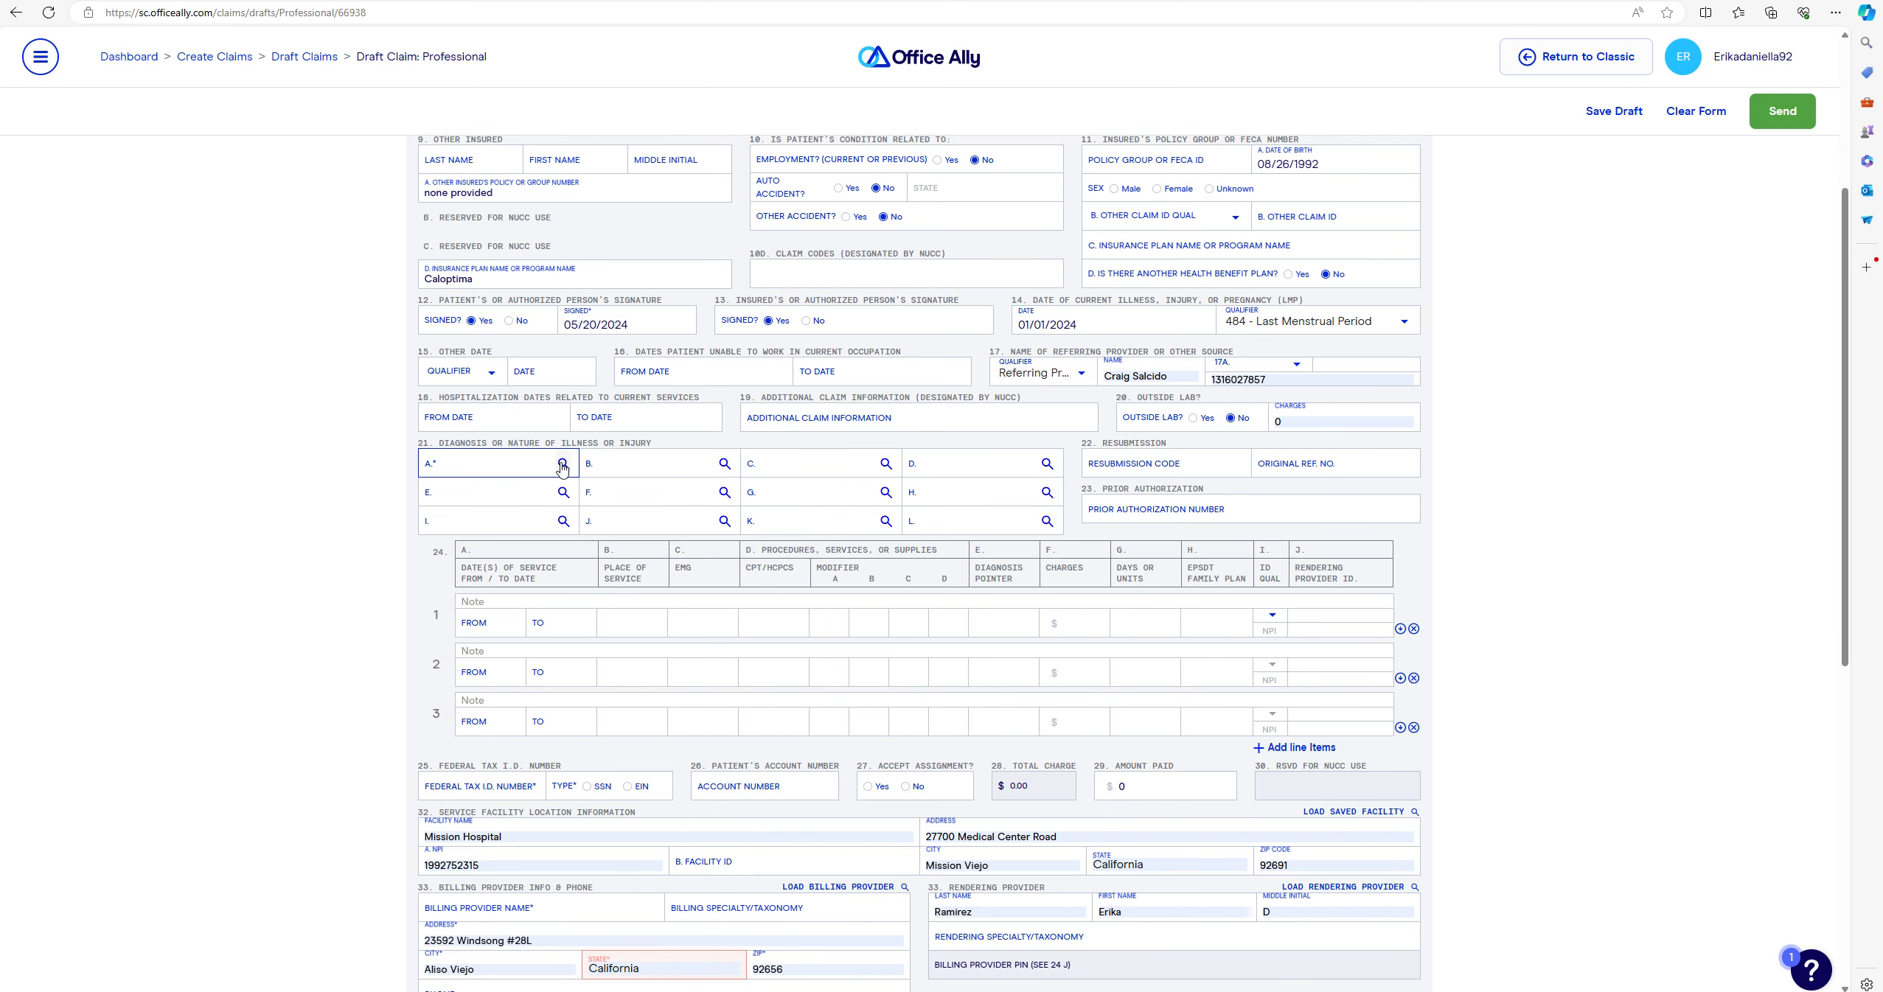
{"action": "left_click", "coordinate": [531, 462]}
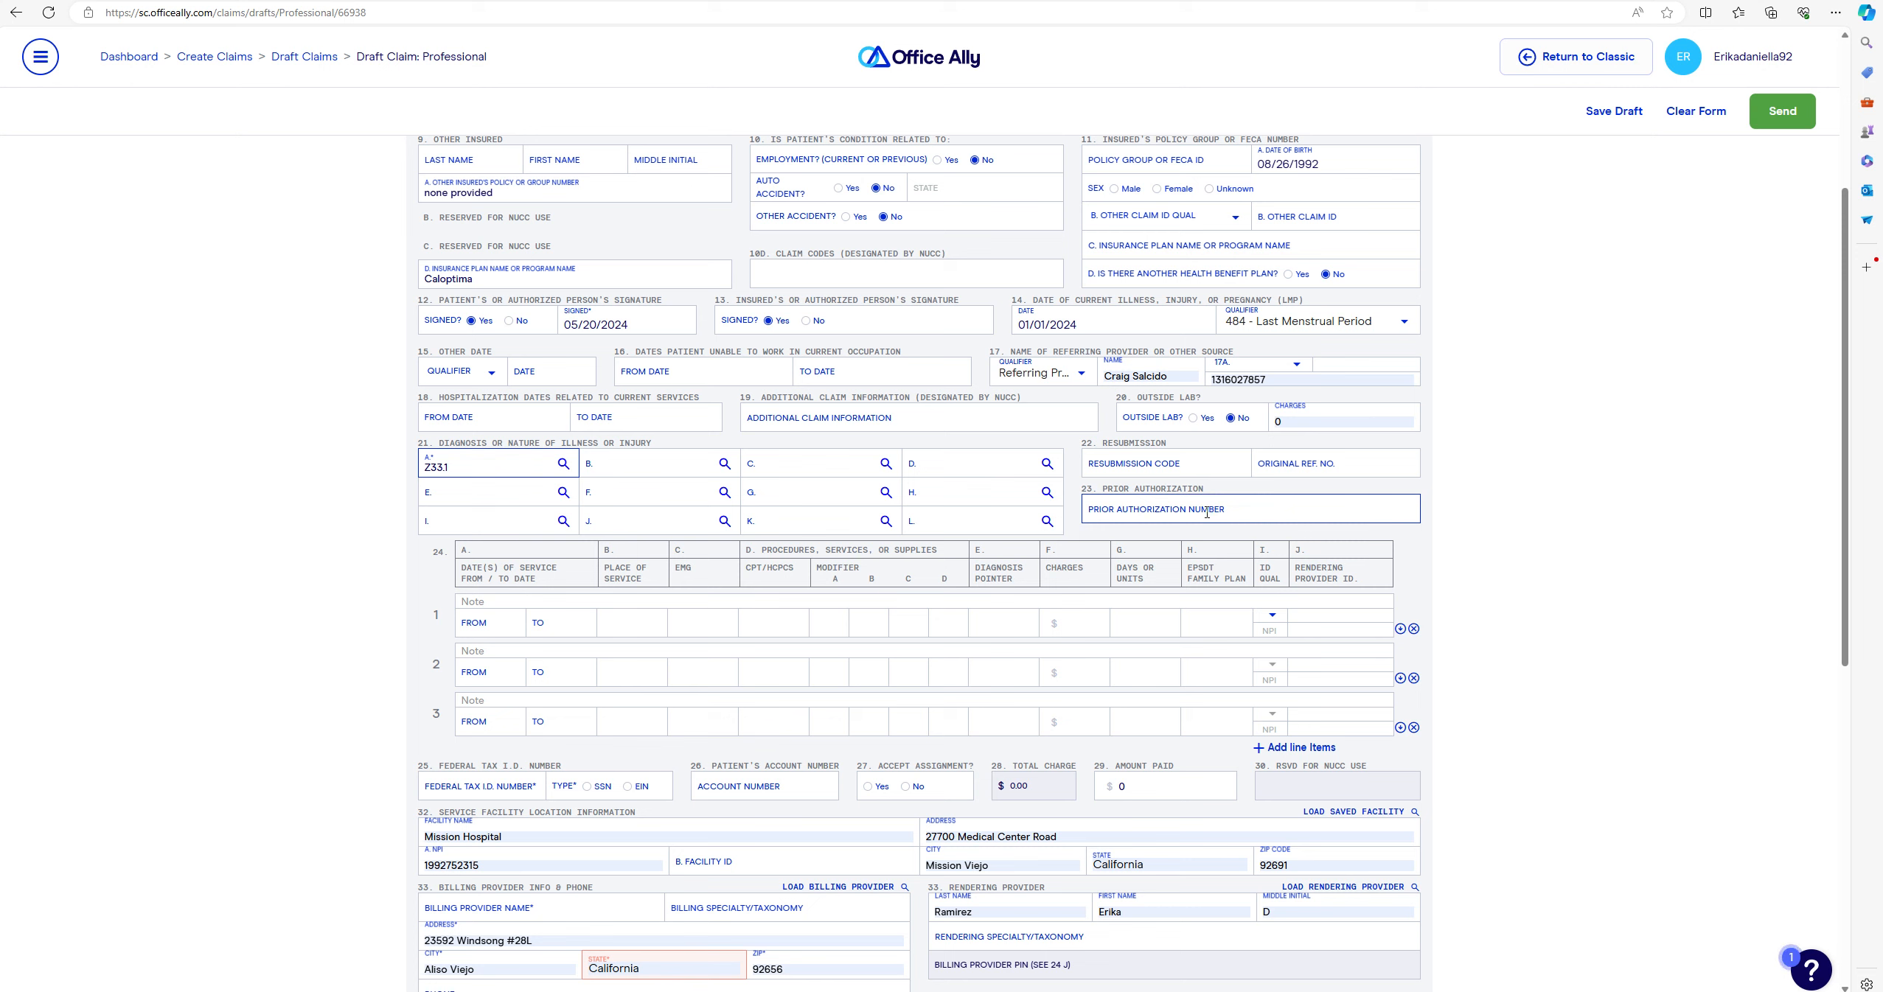
{"action": "left_click", "coordinate": [1285, 513]}
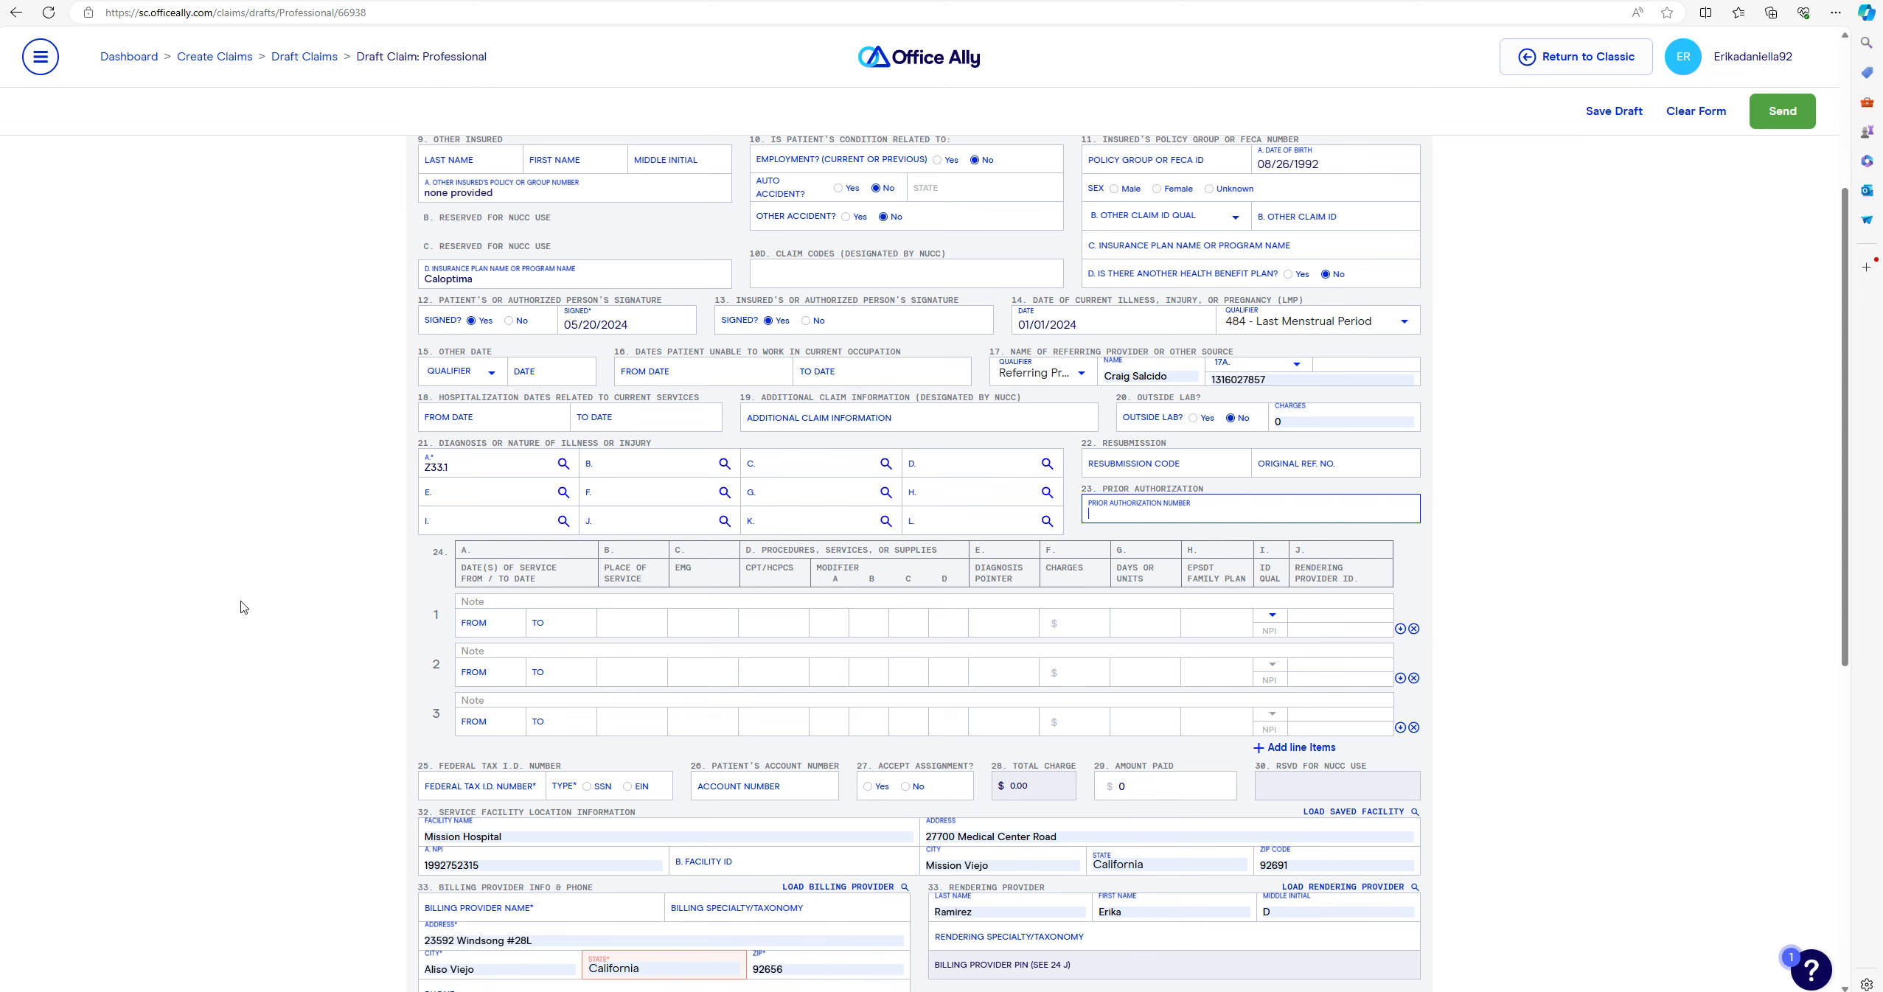
{"action": "left_click", "coordinate": [507, 633]}
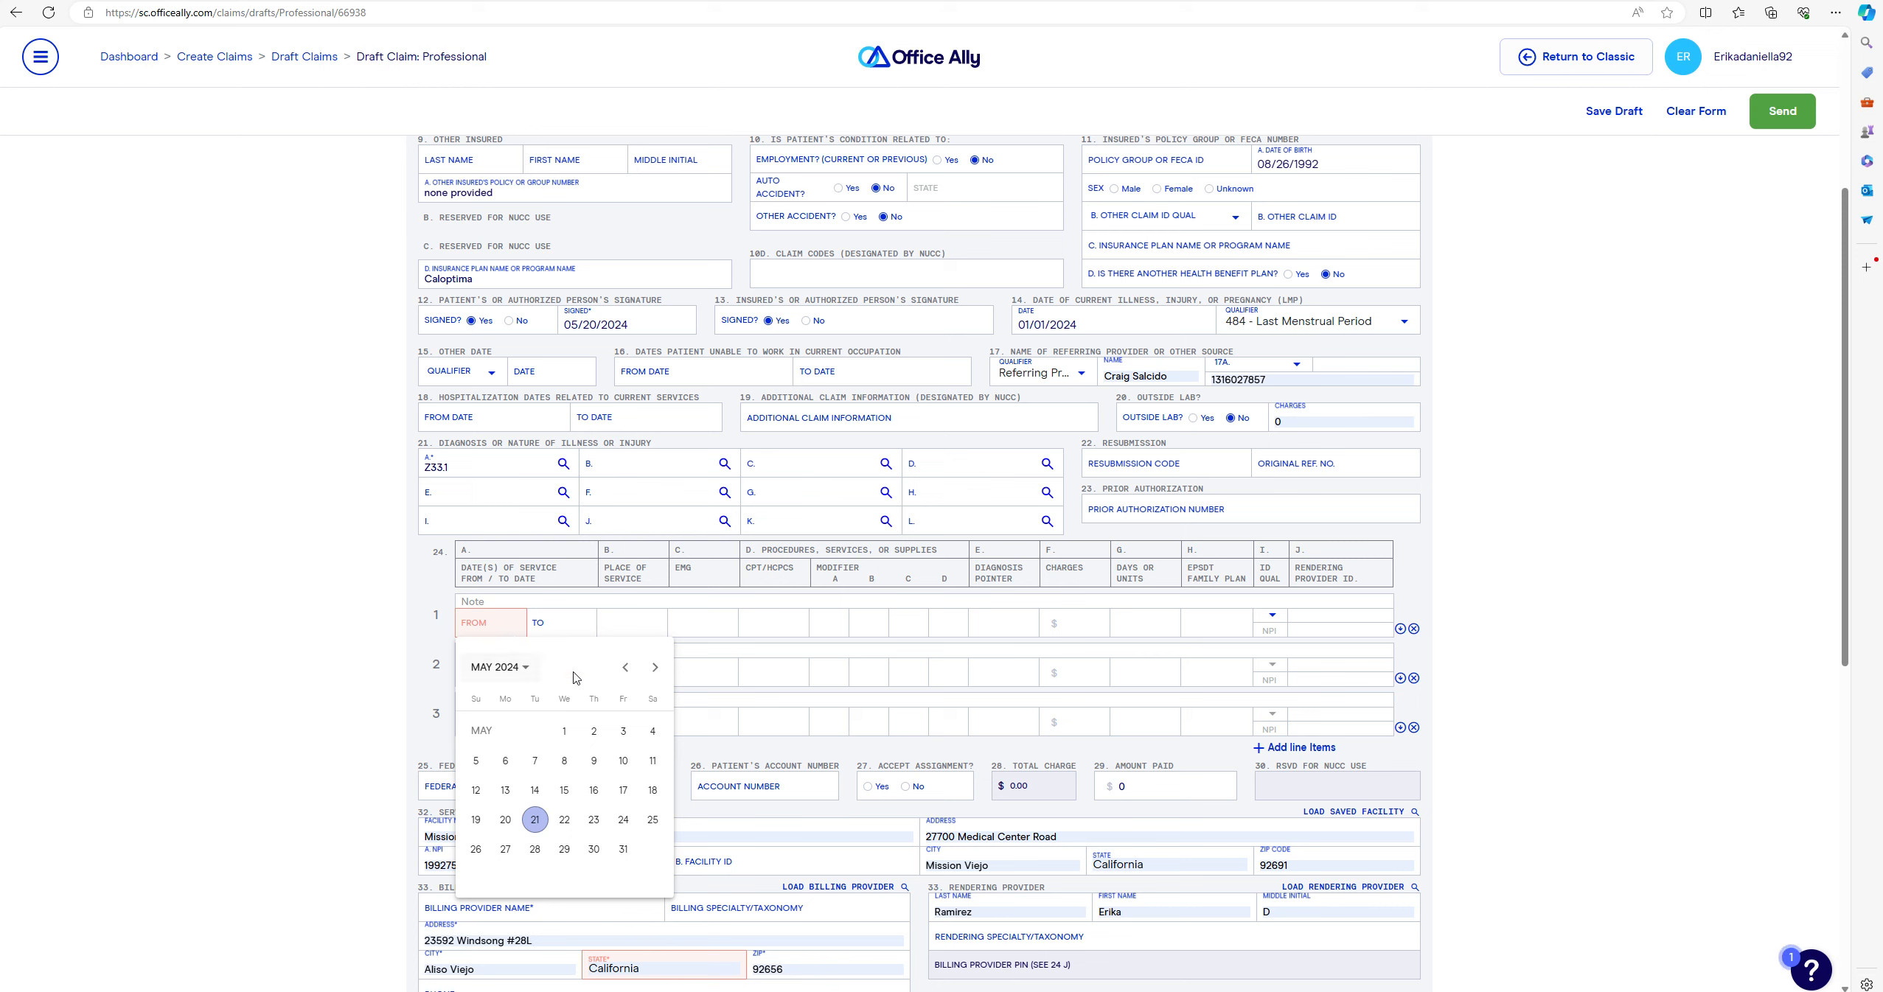
- Set service line 1 to 04/16/2024, place of service 12, procedure code Z1032
{"action": "left_click", "coordinate": [628, 670]}
{"action": "left_click", "coordinate": [535, 820]}
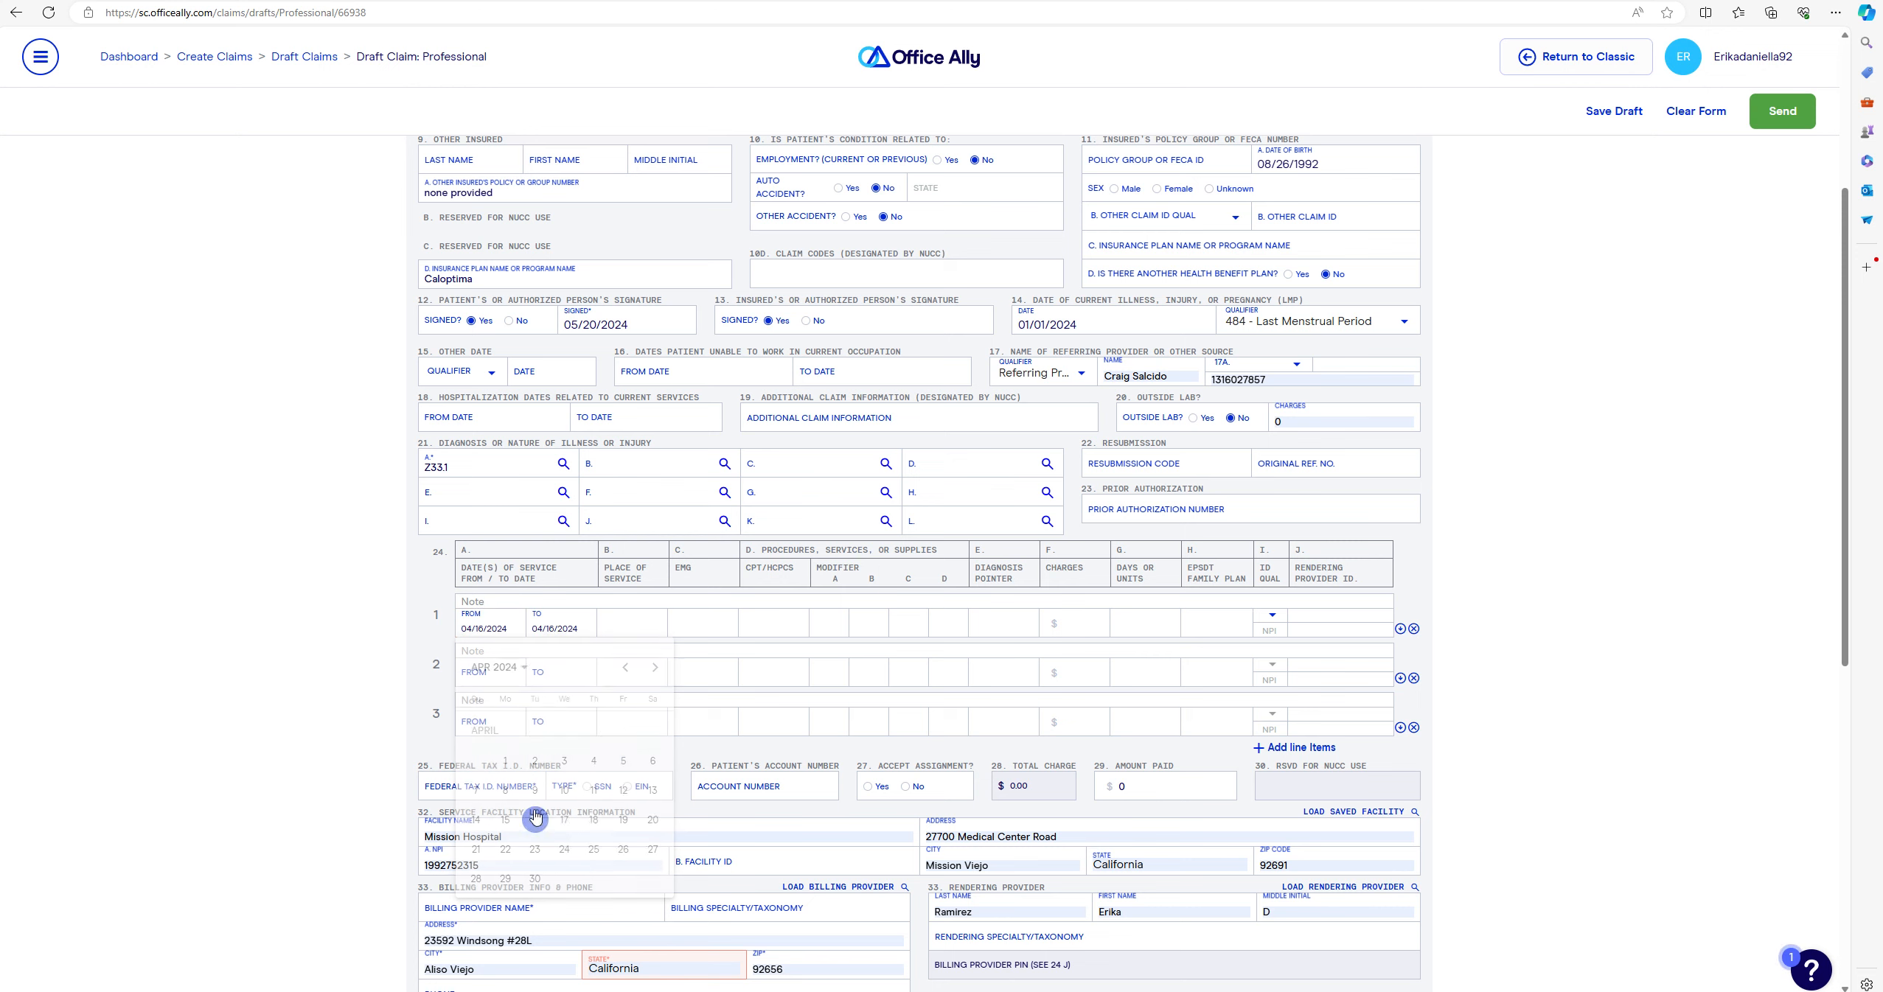
{"action": "left_click", "coordinate": [648, 620]}
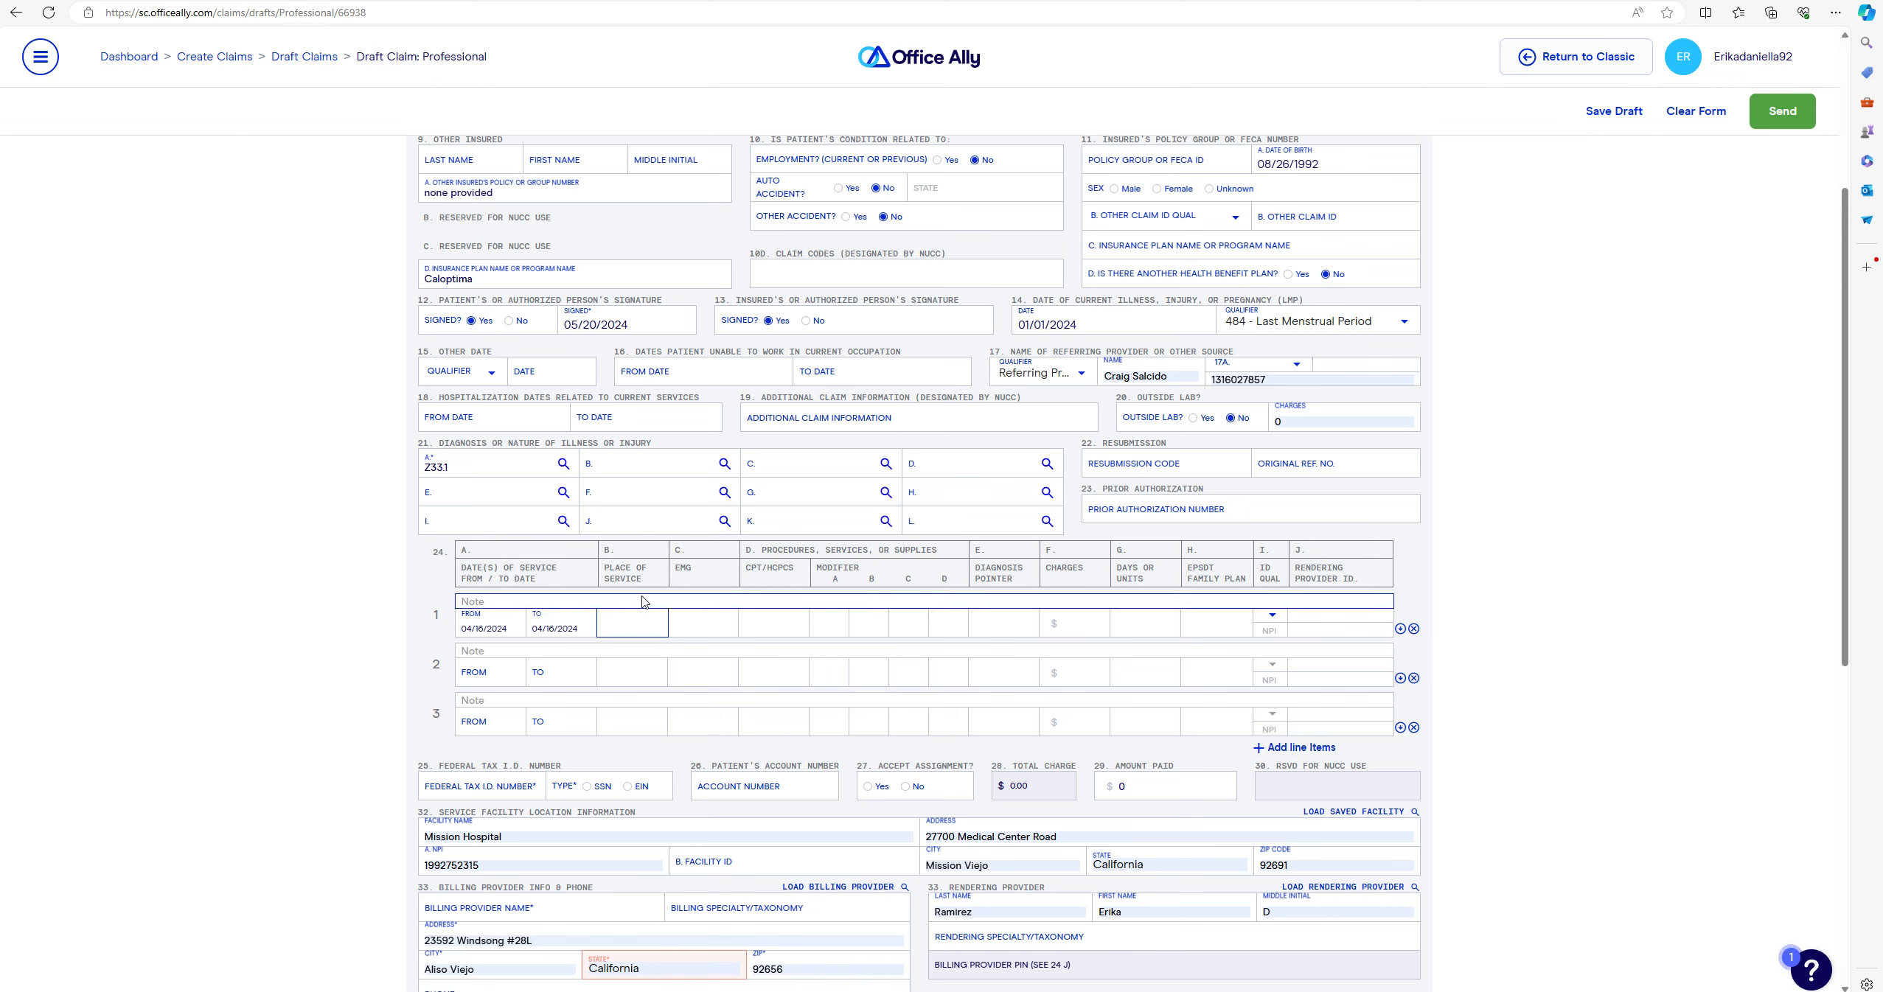
{"action": "type", "text": "12"}
{"action": "left_click", "coordinate": [801, 619]}
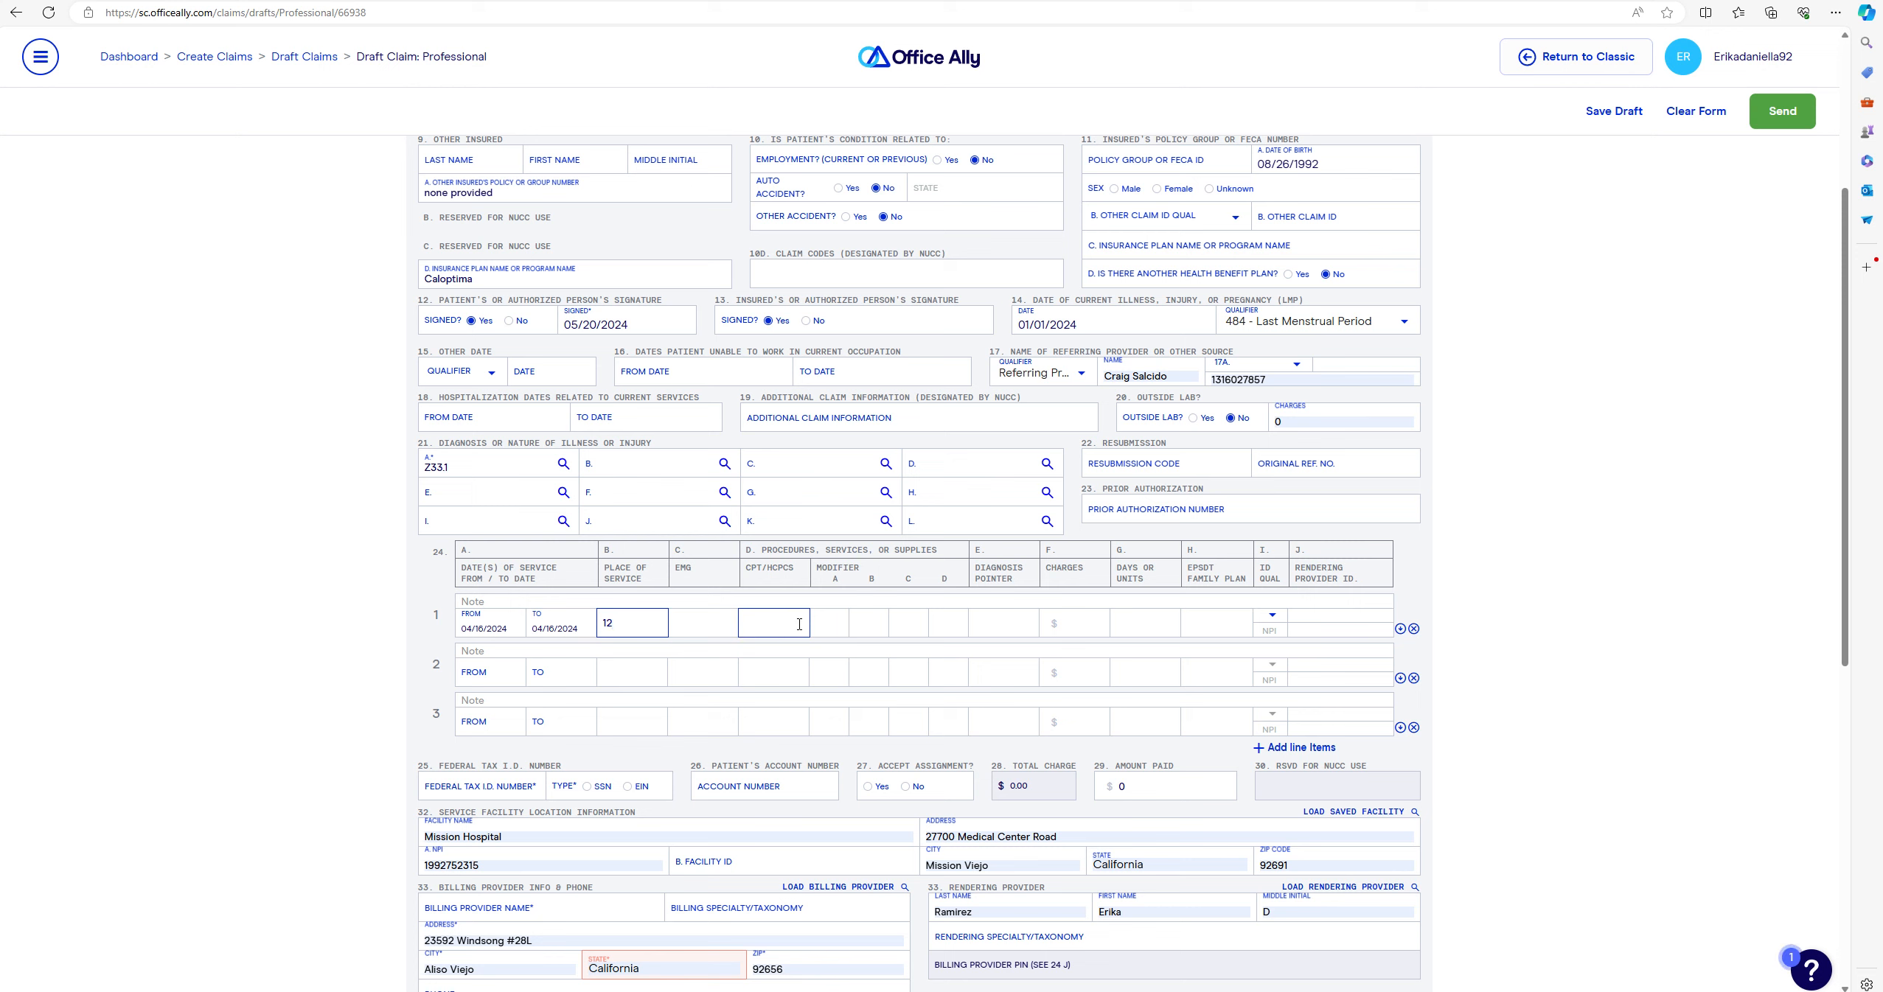
{"action": "left_click", "coordinate": [802, 619]}
{"action": "type", "text": "Z1032"}
{"action": "left_click", "coordinate": [839, 627]}
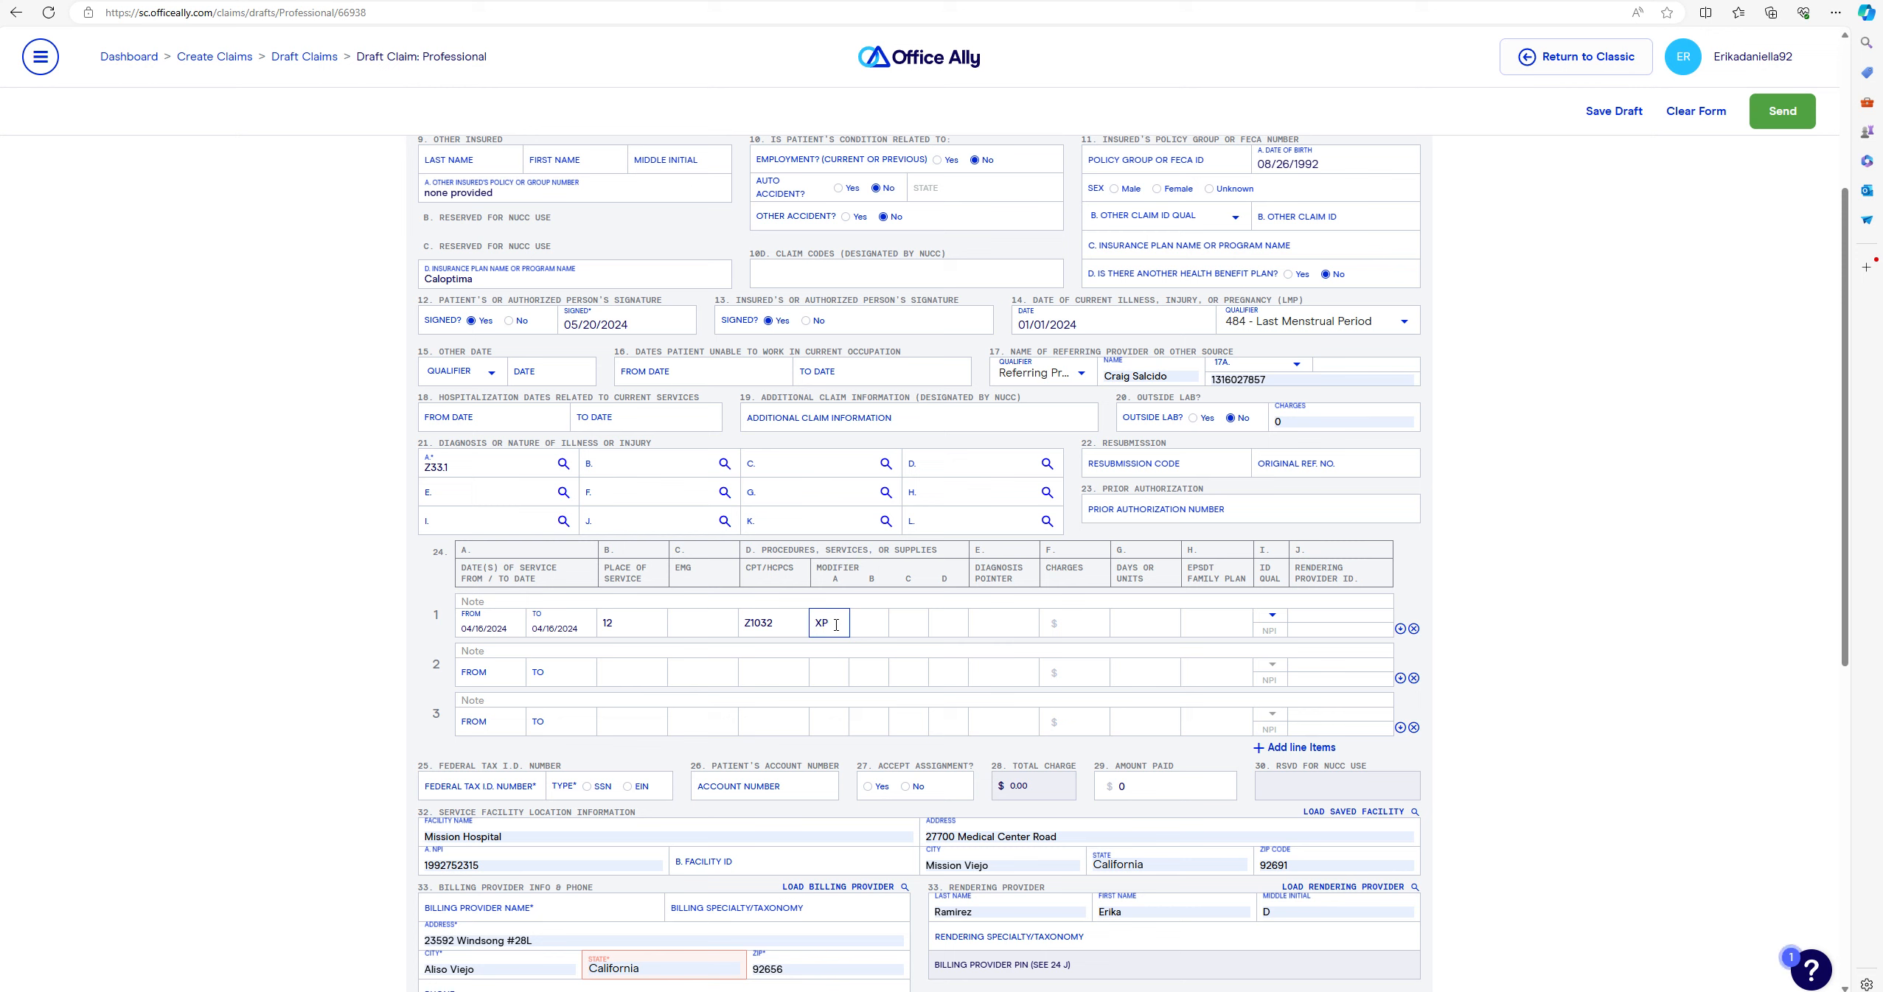
{"action": "left_click", "coordinate": [1021, 621]}
{"action": "left_click", "coordinate": [694, 623]}
{"action": "left_click", "coordinate": [1016, 621]}
{"action": "type", "text": "A"}
{"action": "left_click", "coordinate": [1081, 625]}
{"action": "type", "text": "197.98"}
{"action": "left_click", "coordinate": [1163, 629]}
{"action": "left_click", "coordinate": [1320, 630]}
{"action": "left_click", "coordinate": [1309, 613]}
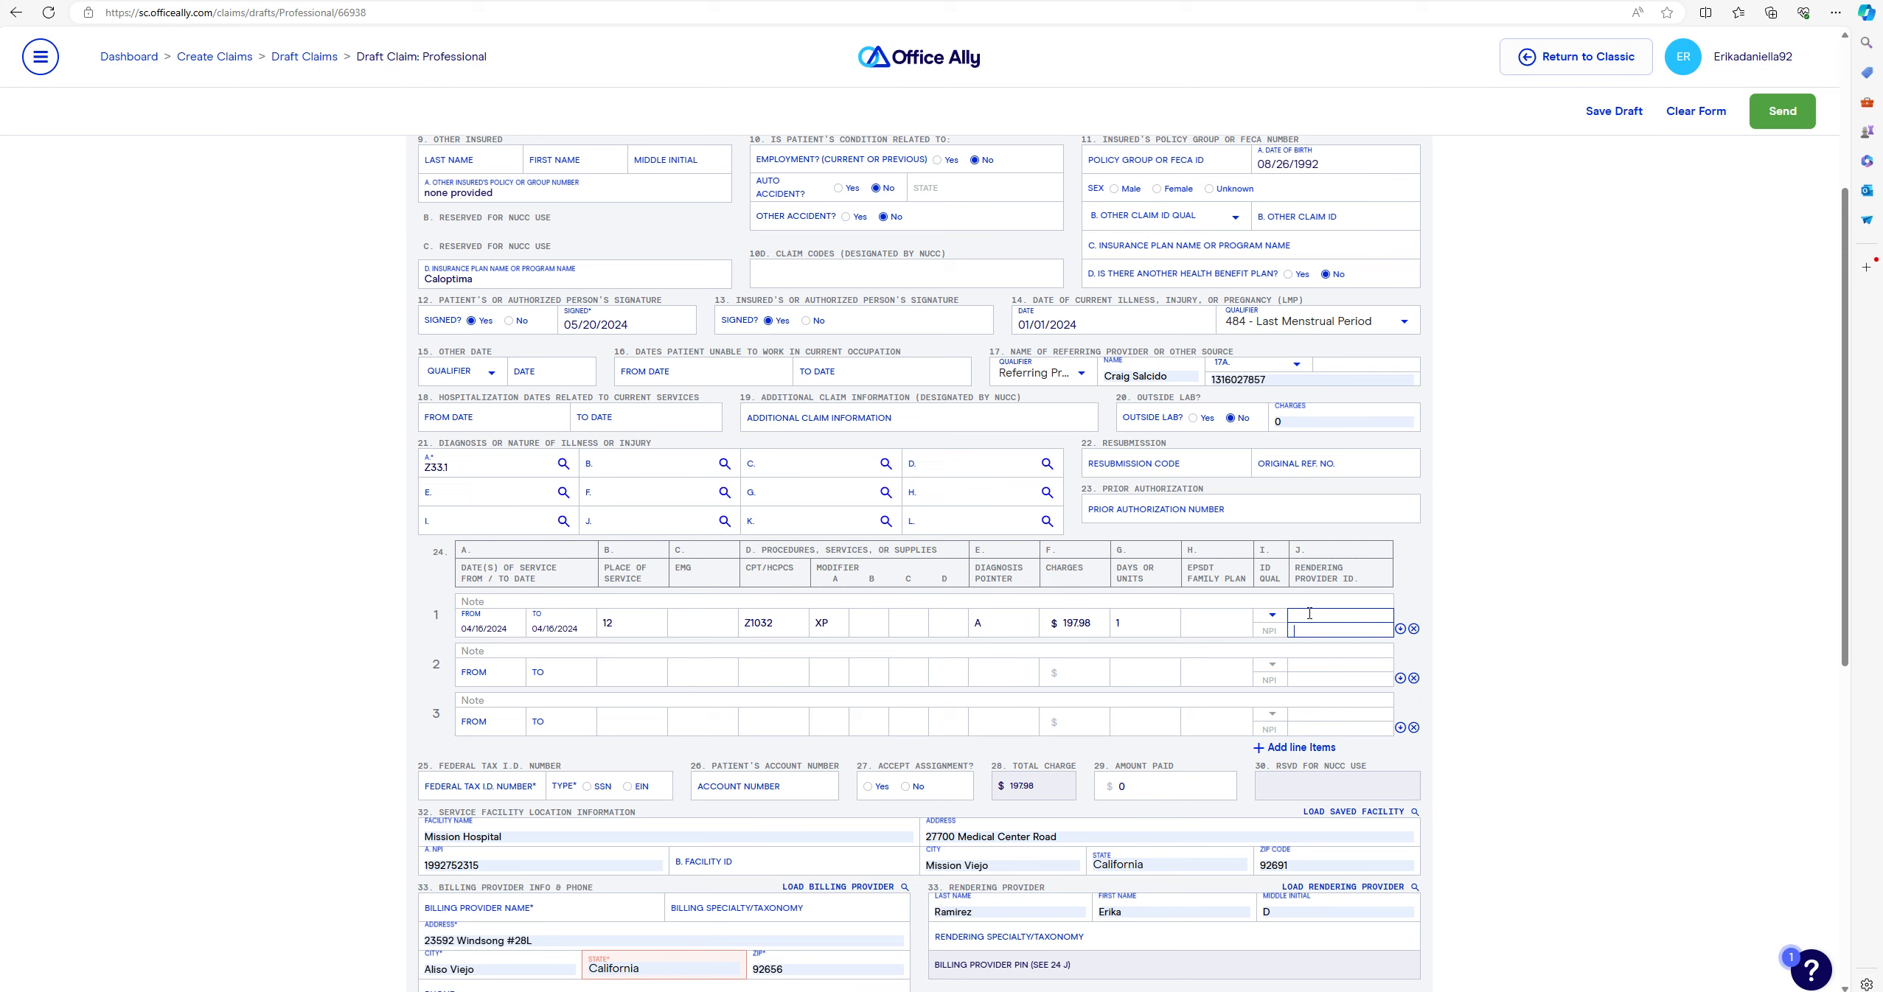
{"action": "left_click", "coordinate": [496, 680]}
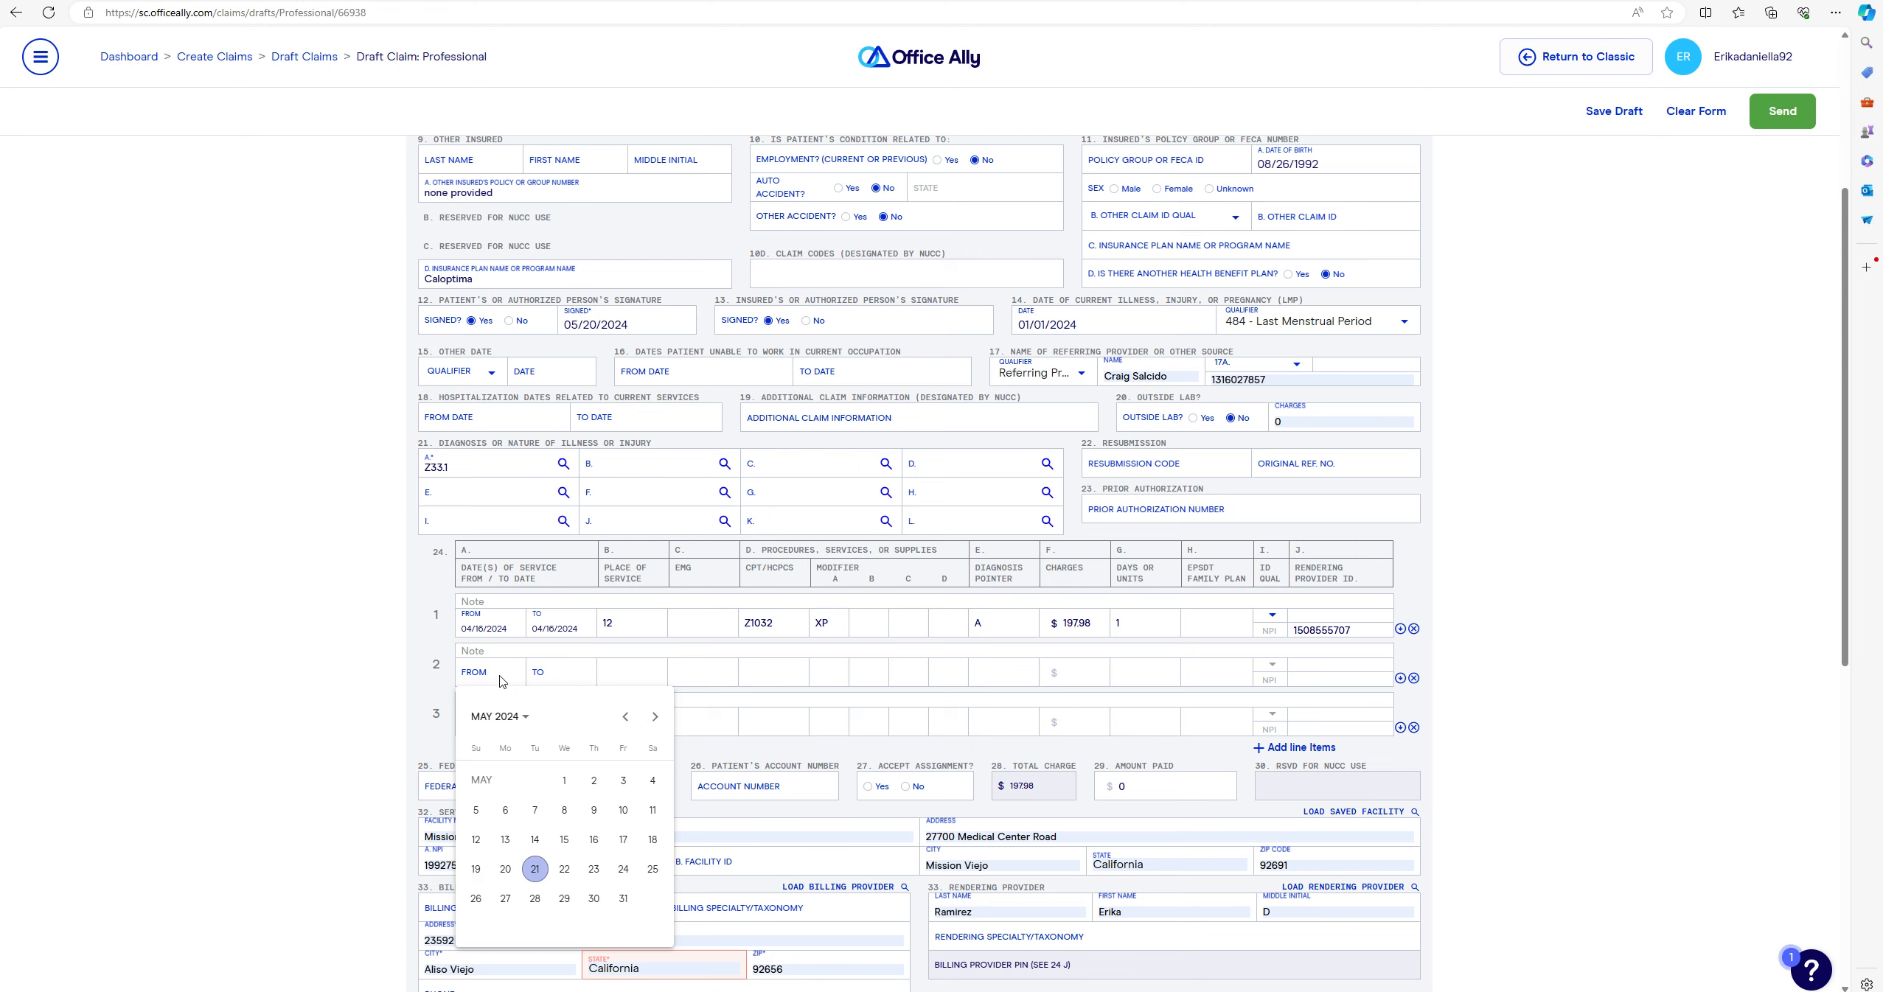
- Set service line 2 to 04/23/2024, place of service 12, procedure code Z1034
{"action": "left_click", "coordinate": [623, 719]}
{"action": "left_click", "coordinate": [535, 899]}
{"action": "left_click", "coordinate": [619, 672]}
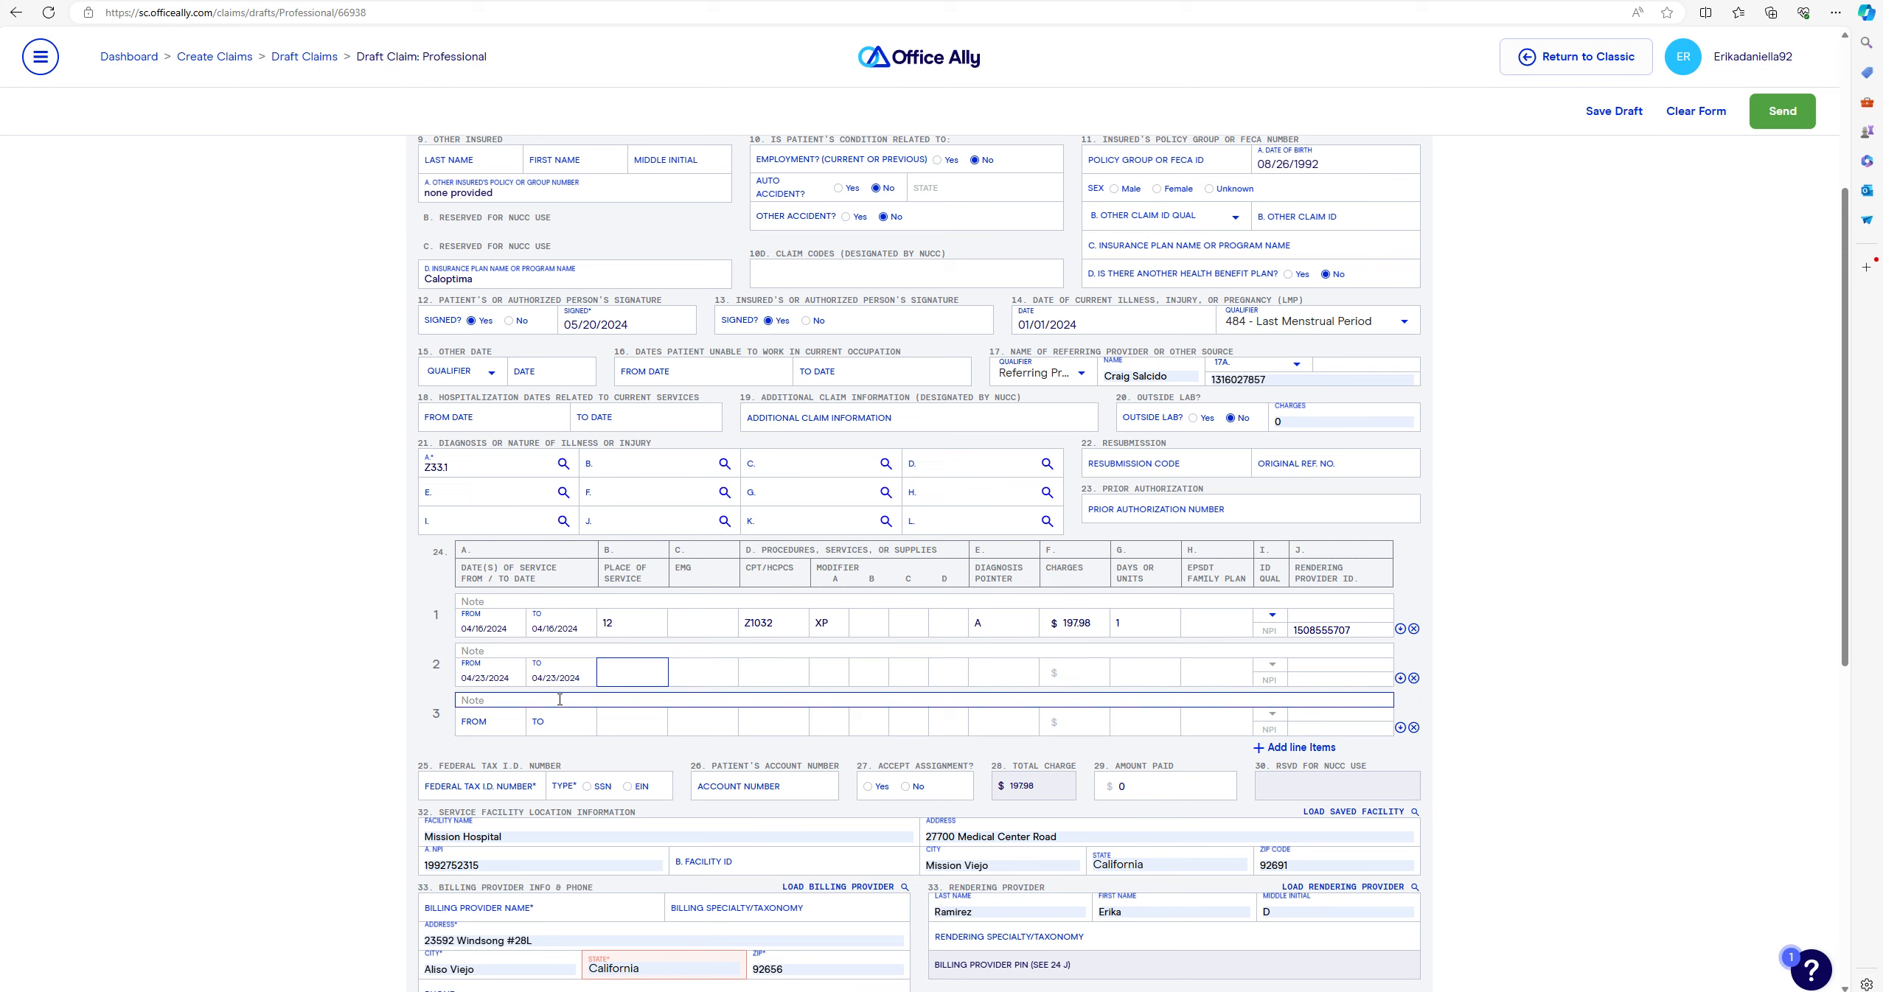
{"action": "type", "text": "12"}
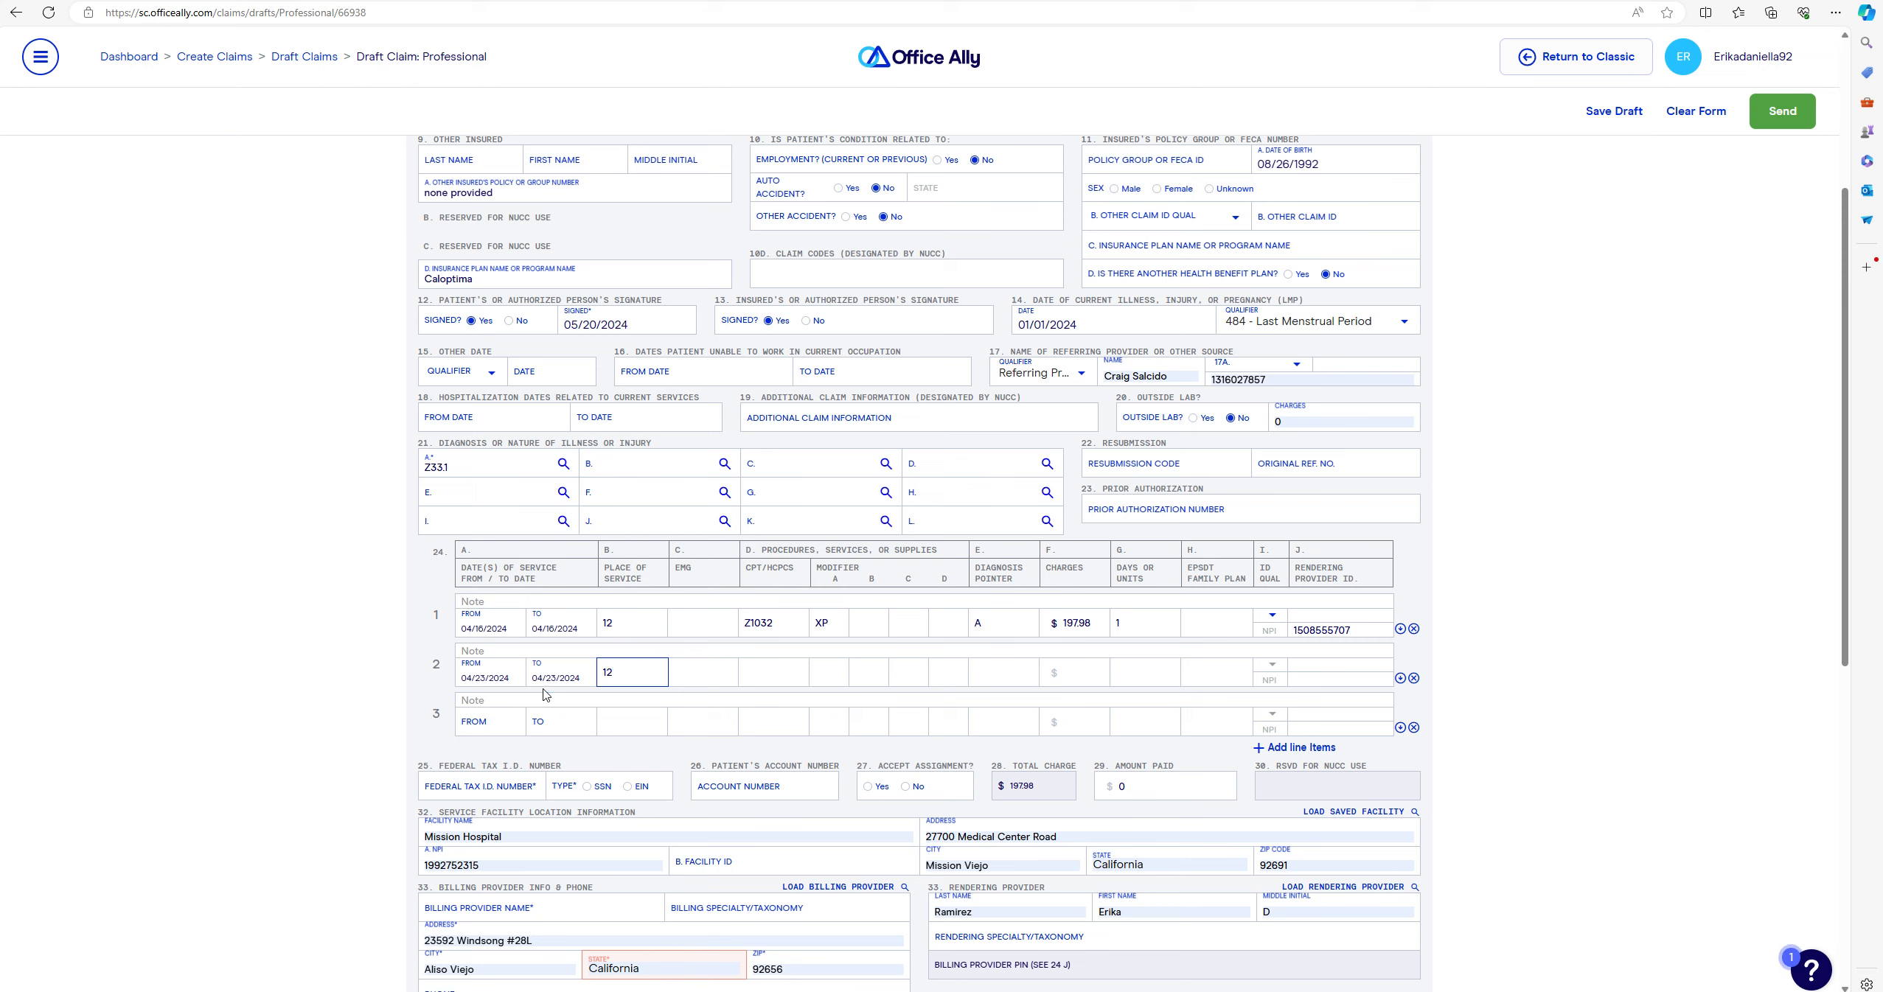
{"action": "left_click", "coordinate": [772, 669]}
{"action": "type", "text": "Z1034"}
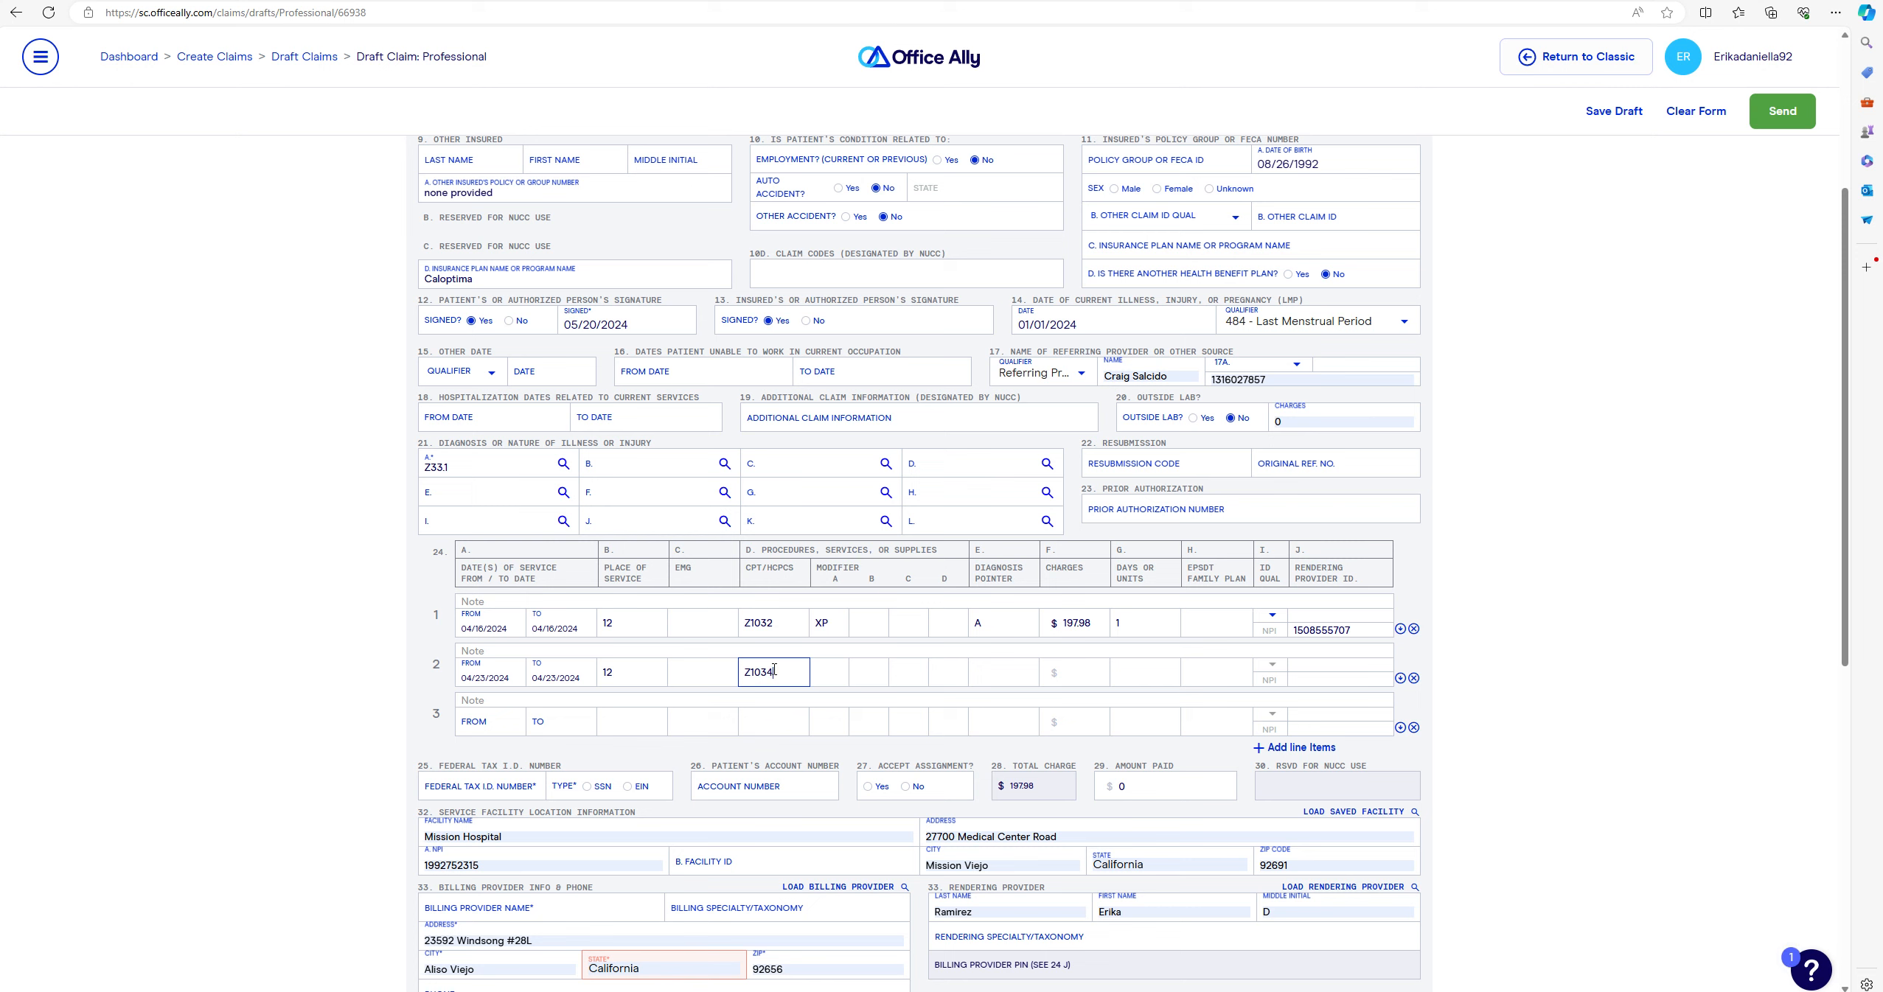
- Give line 2 modifier XP, pointer A, charge $162.11 and 1 unit
{"action": "left_click", "coordinate": [820, 673]}
{"action": "type", "text": "XP"}
{"action": "left_click", "coordinate": [995, 670]}
{"action": "type", "text": "A"}
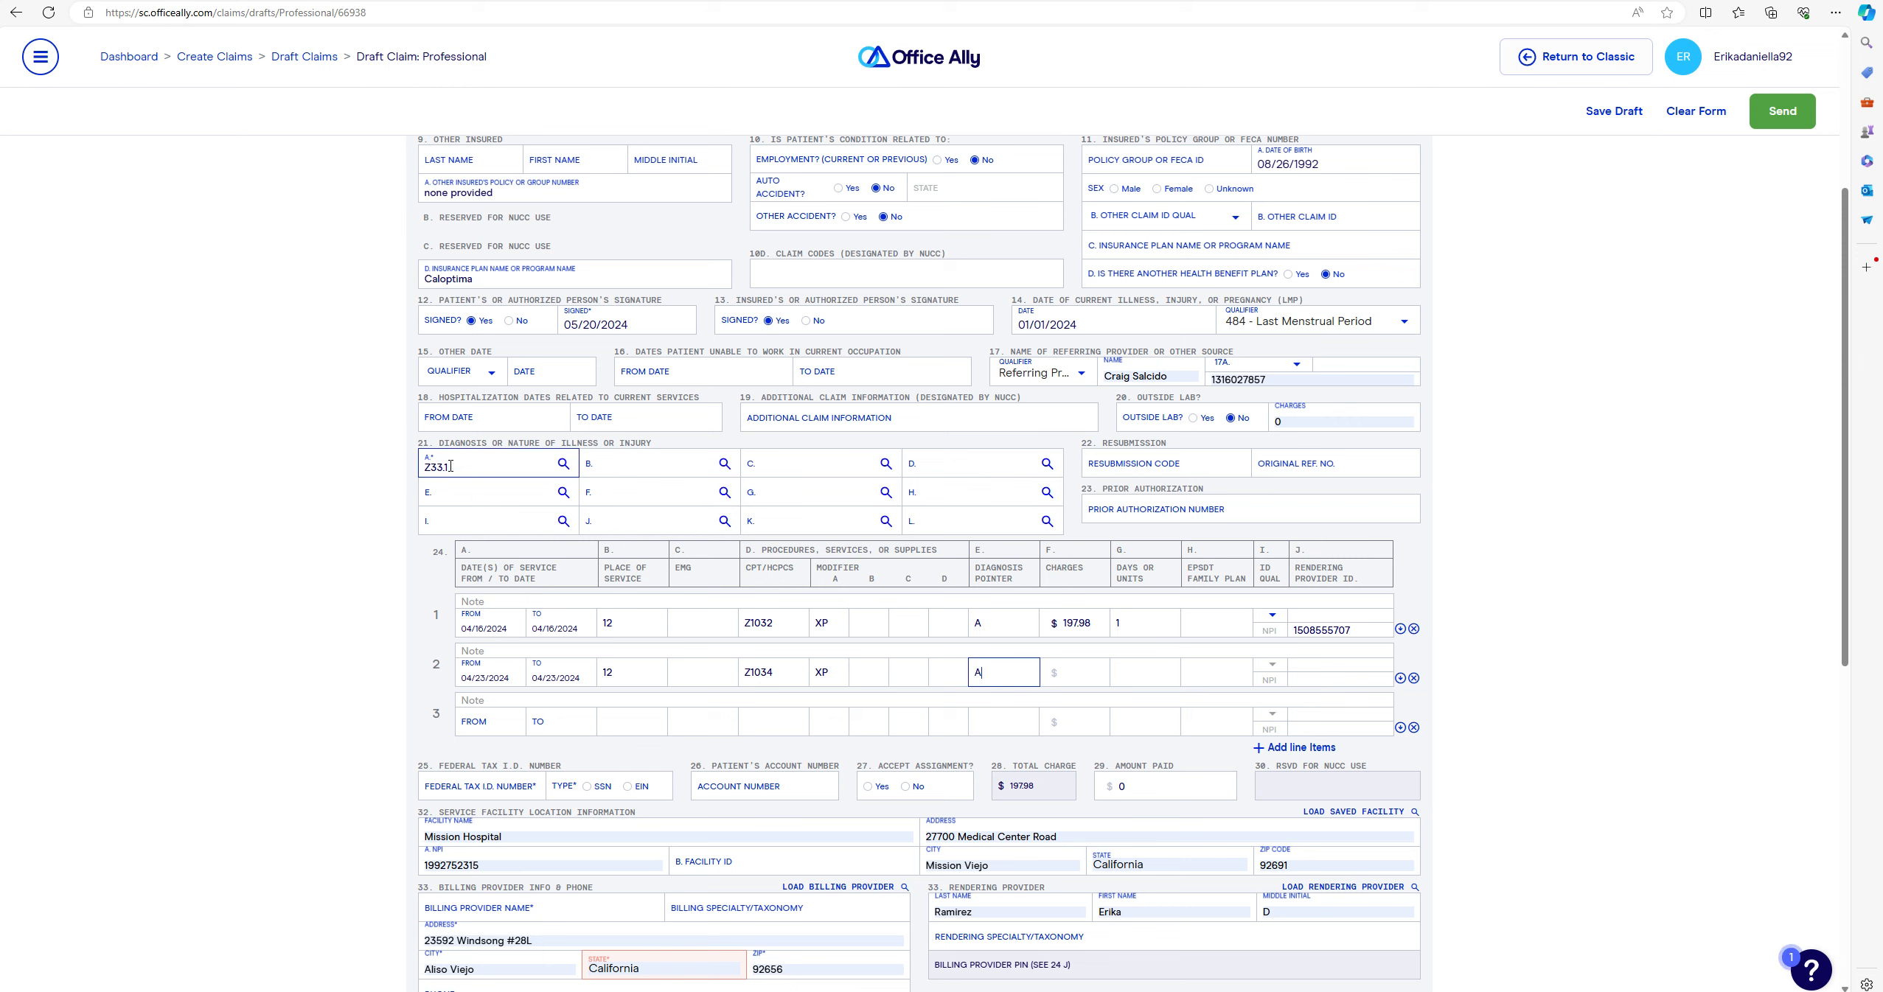
{"action": "left_click", "coordinate": [1096, 676]}
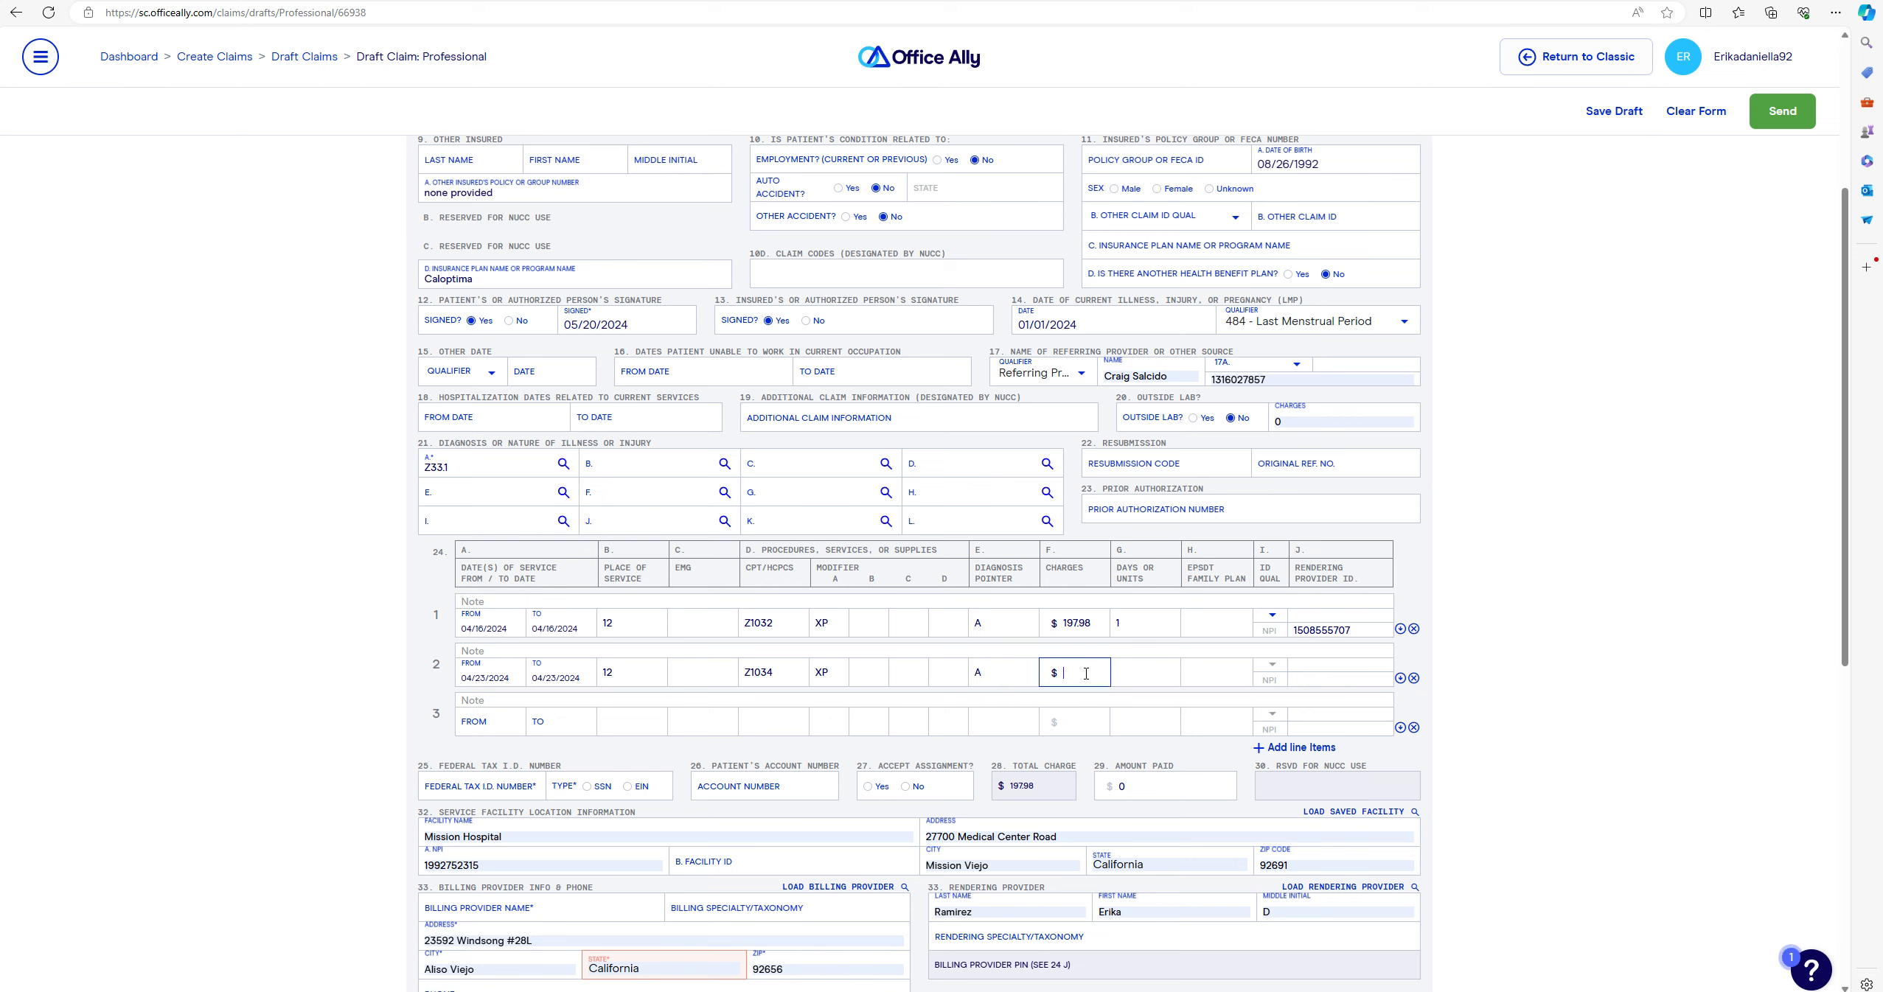
{"action": "type", "text": "162.11"}
{"action": "left_click", "coordinate": [1141, 672]}
{"action": "left_click", "coordinate": [1339, 678]}
- Set service line 3 to 05/01/2024, place of service 02, procedure code Z1034
{"action": "scroll", "coordinate": [596, 677], "scroll_direction": "down", "scroll_amount": 1}
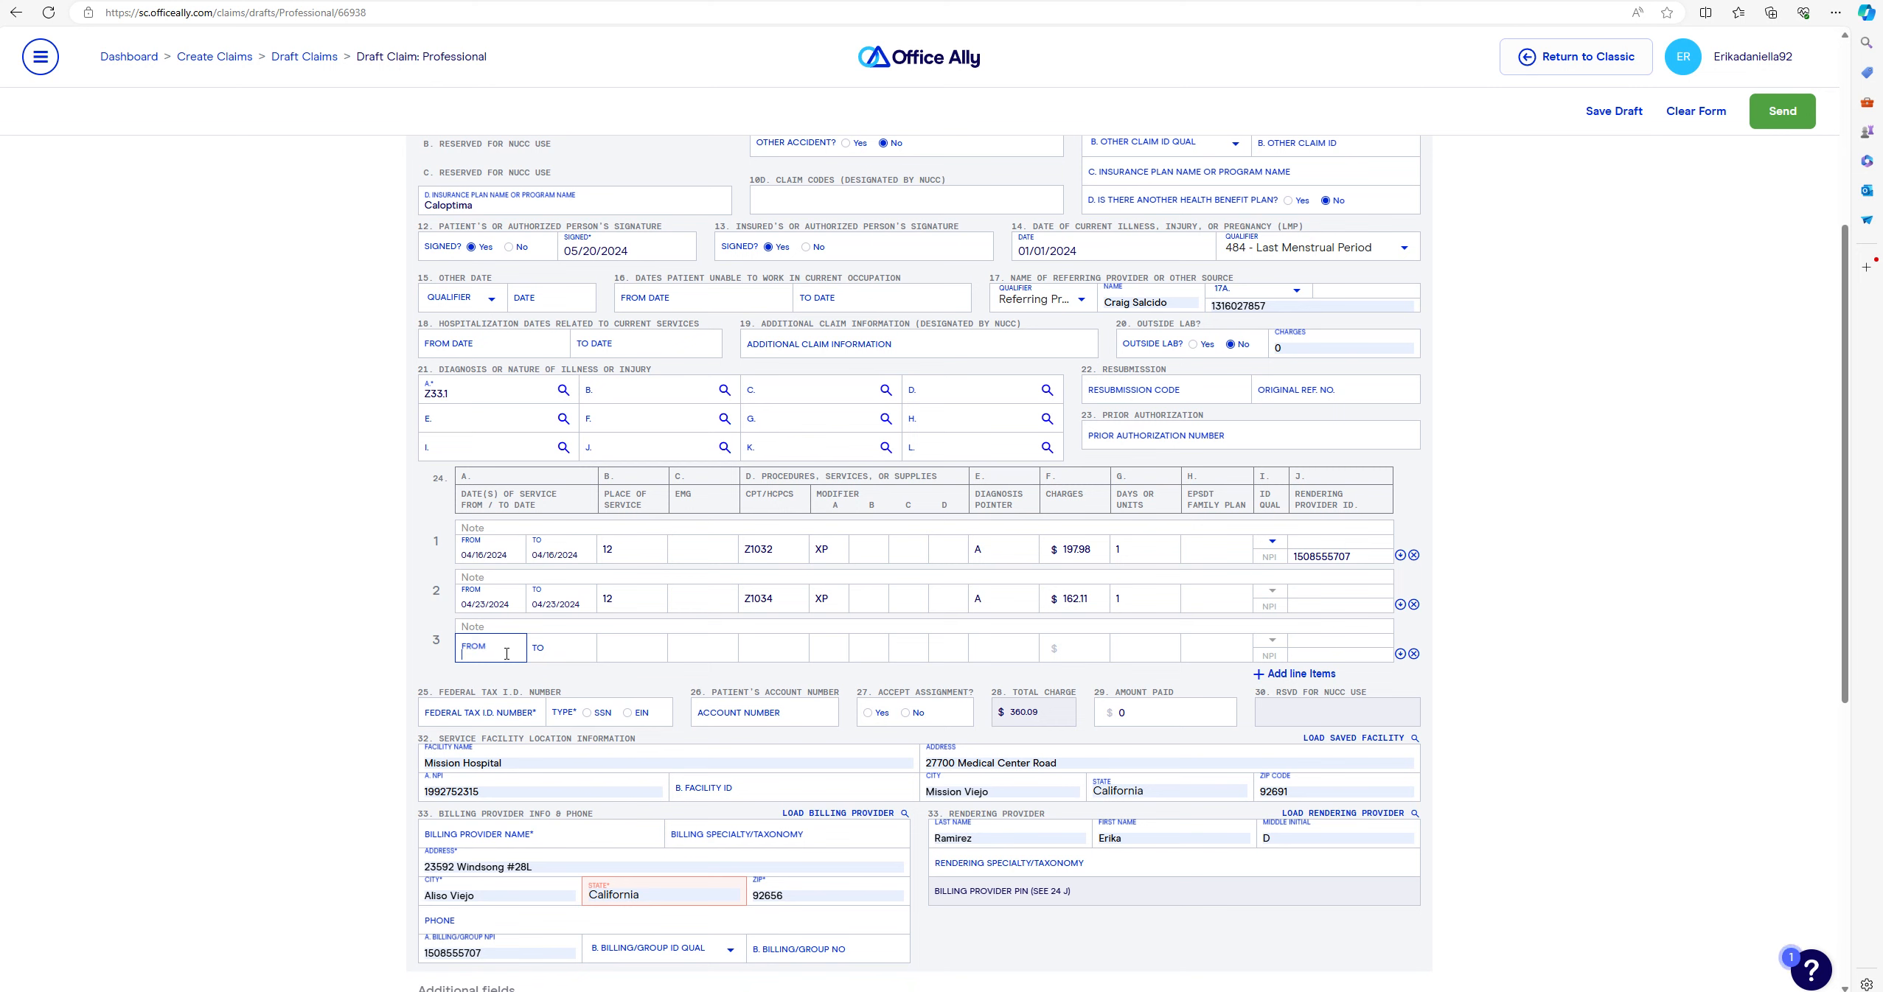
{"action": "left_click", "coordinate": [506, 659]}
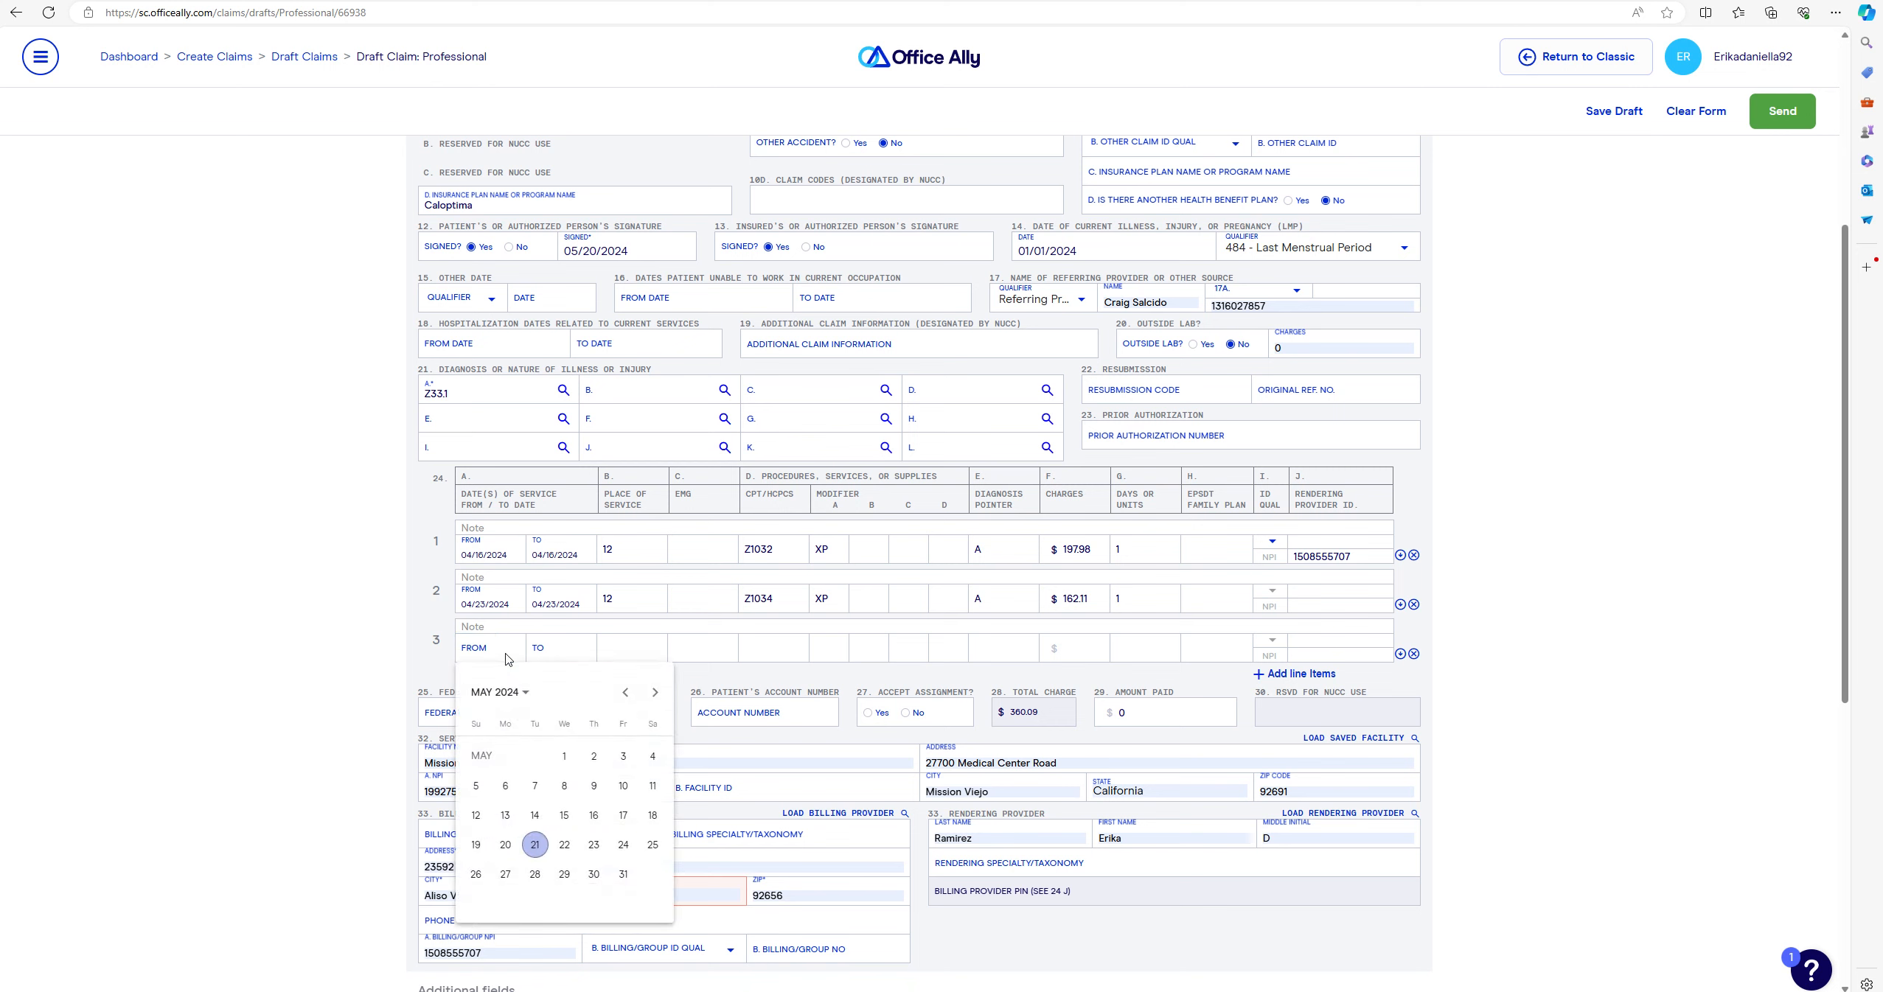
{"action": "left_click", "coordinate": [654, 691]}
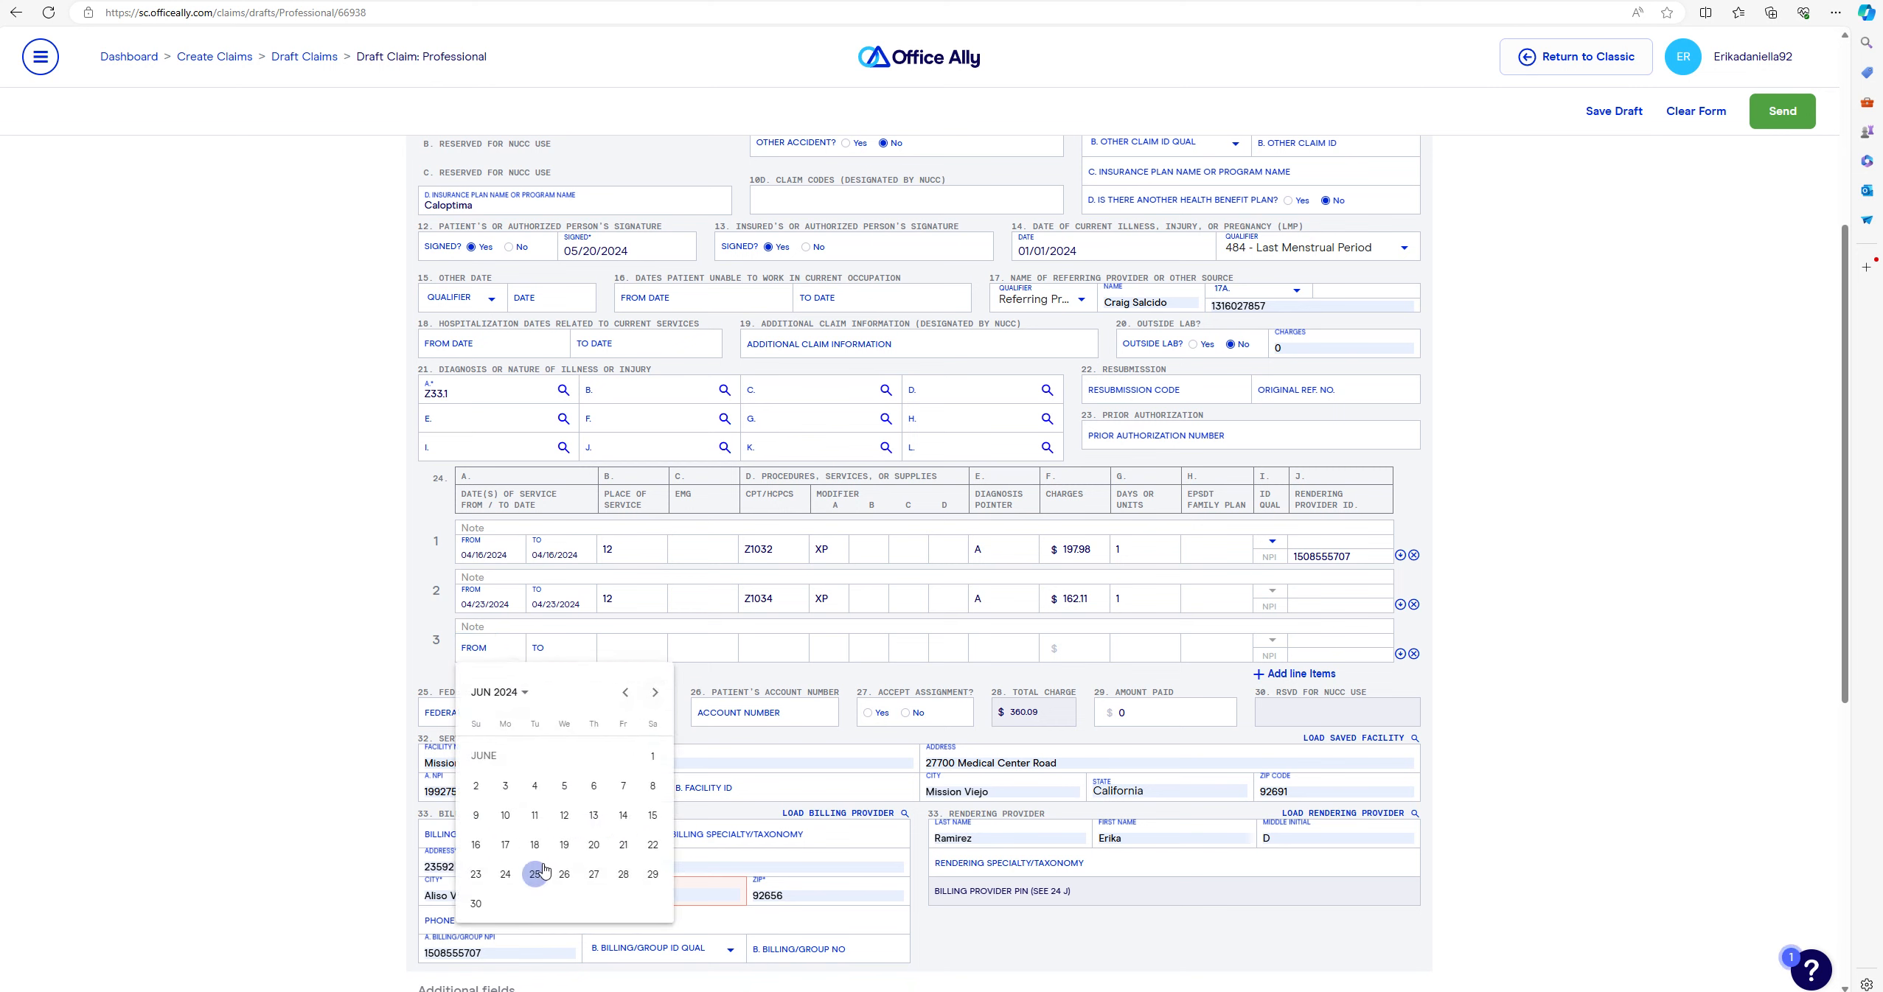
{"action": "left_click", "coordinate": [626, 692]}
{"action": "left_click", "coordinate": [564, 756]}
{"action": "left_click", "coordinate": [635, 652]}
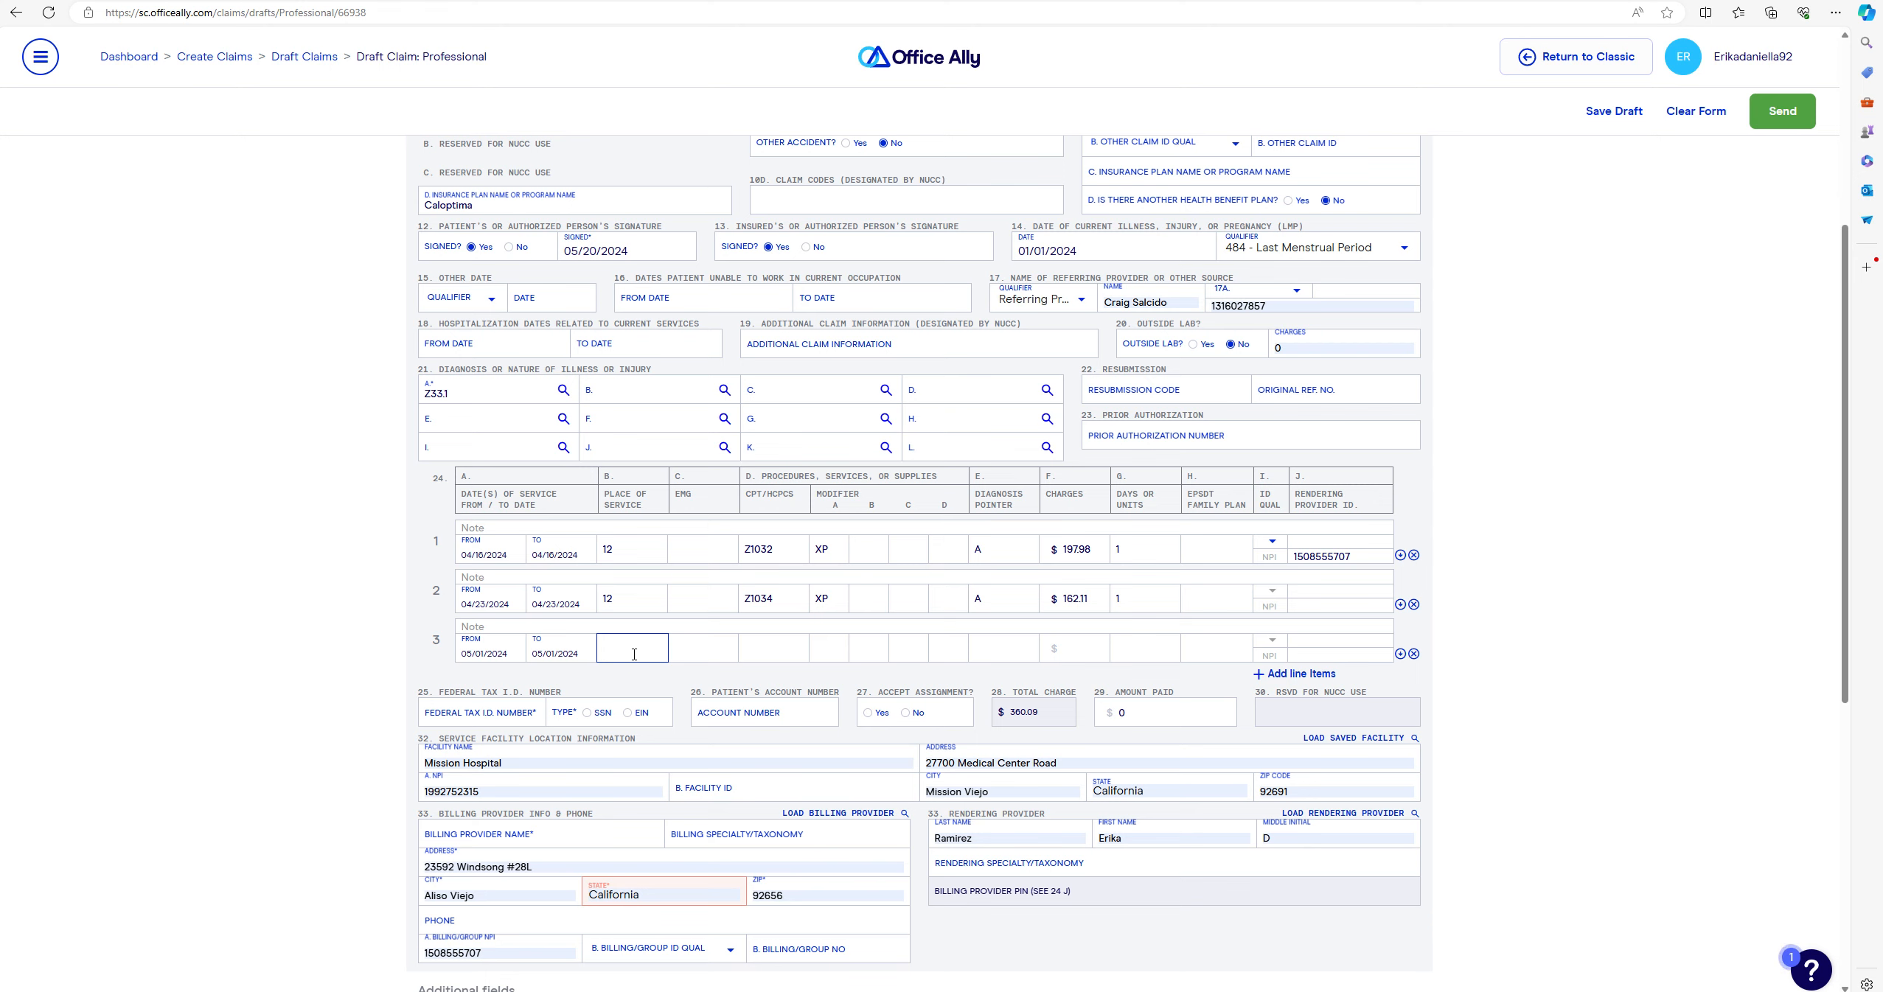
{"action": "type", "text": "02"}
{"action": "left_click", "coordinate": [787, 654]}
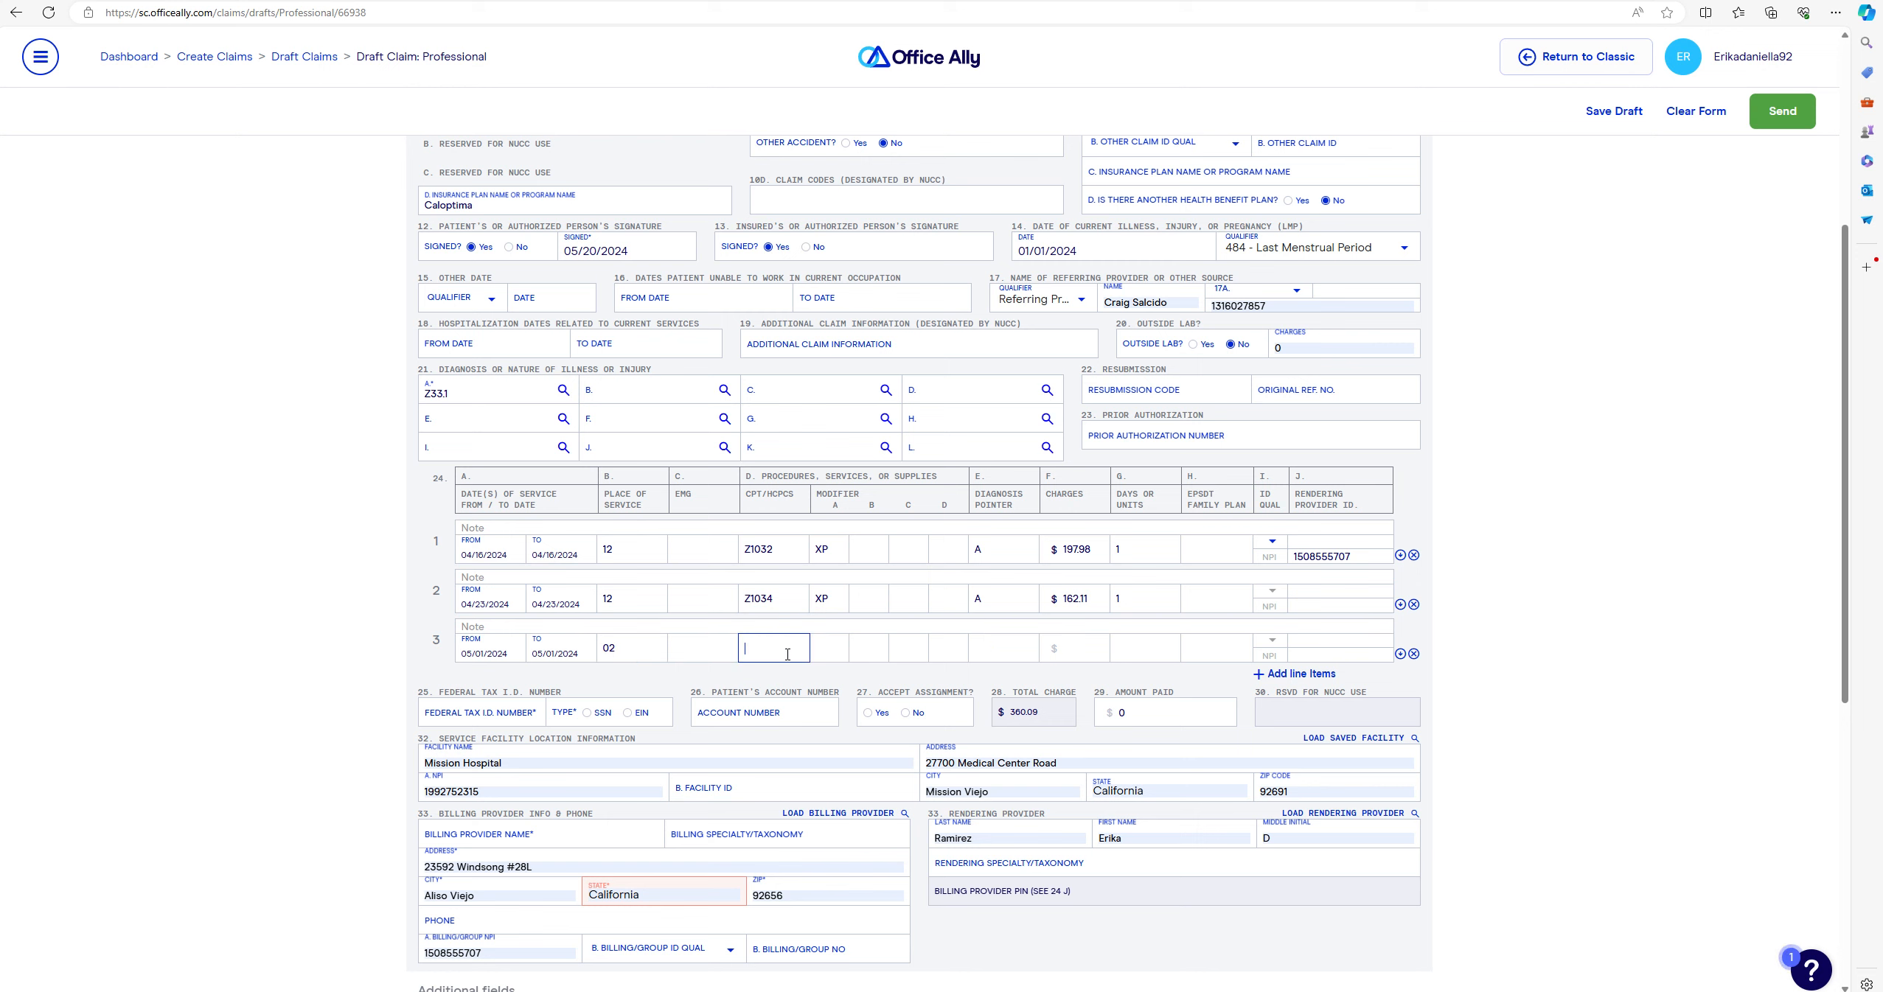
{"action": "type", "text": "Z1034"}
- Give line 3 modifiers XP and 95, pointer A and charge $162.11
{"action": "key", "text": "Tab"}
{"action": "type", "text": "XP"}
{"action": "left_click", "coordinate": [877, 646]}
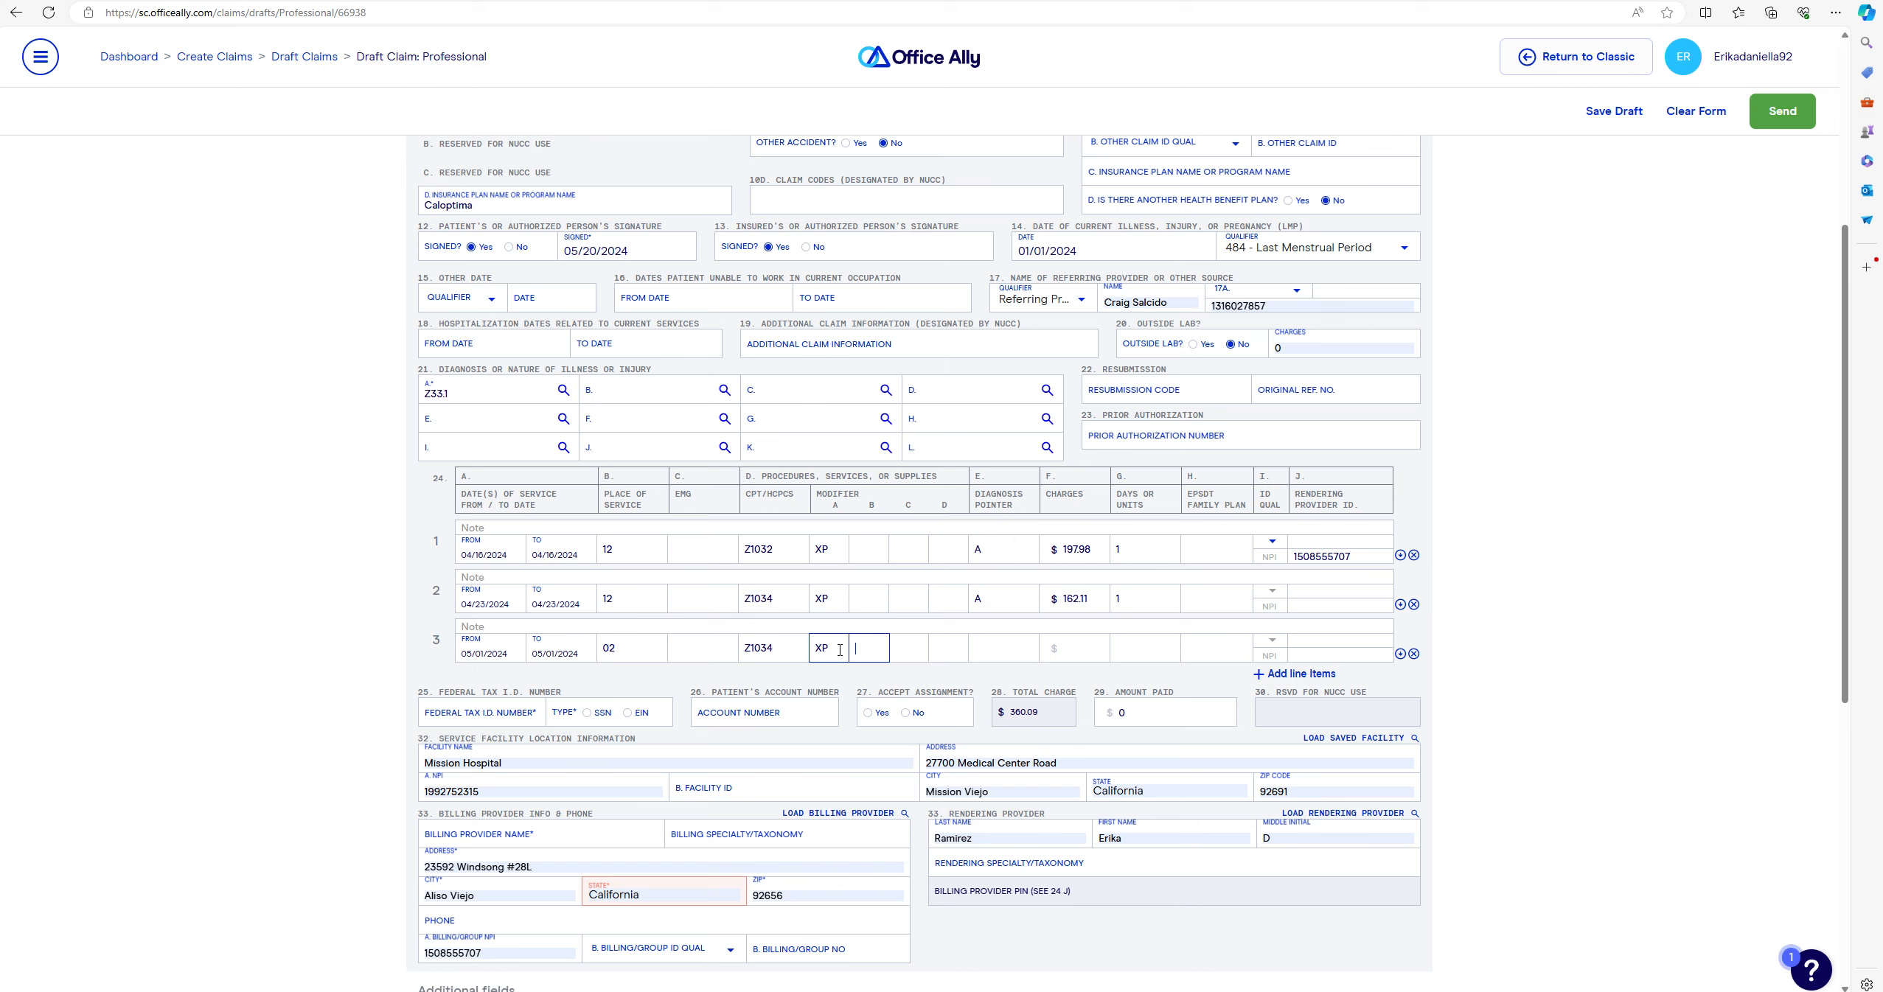
{"action": "type", "text": "95"}
{"action": "left_click", "coordinate": [990, 651]}
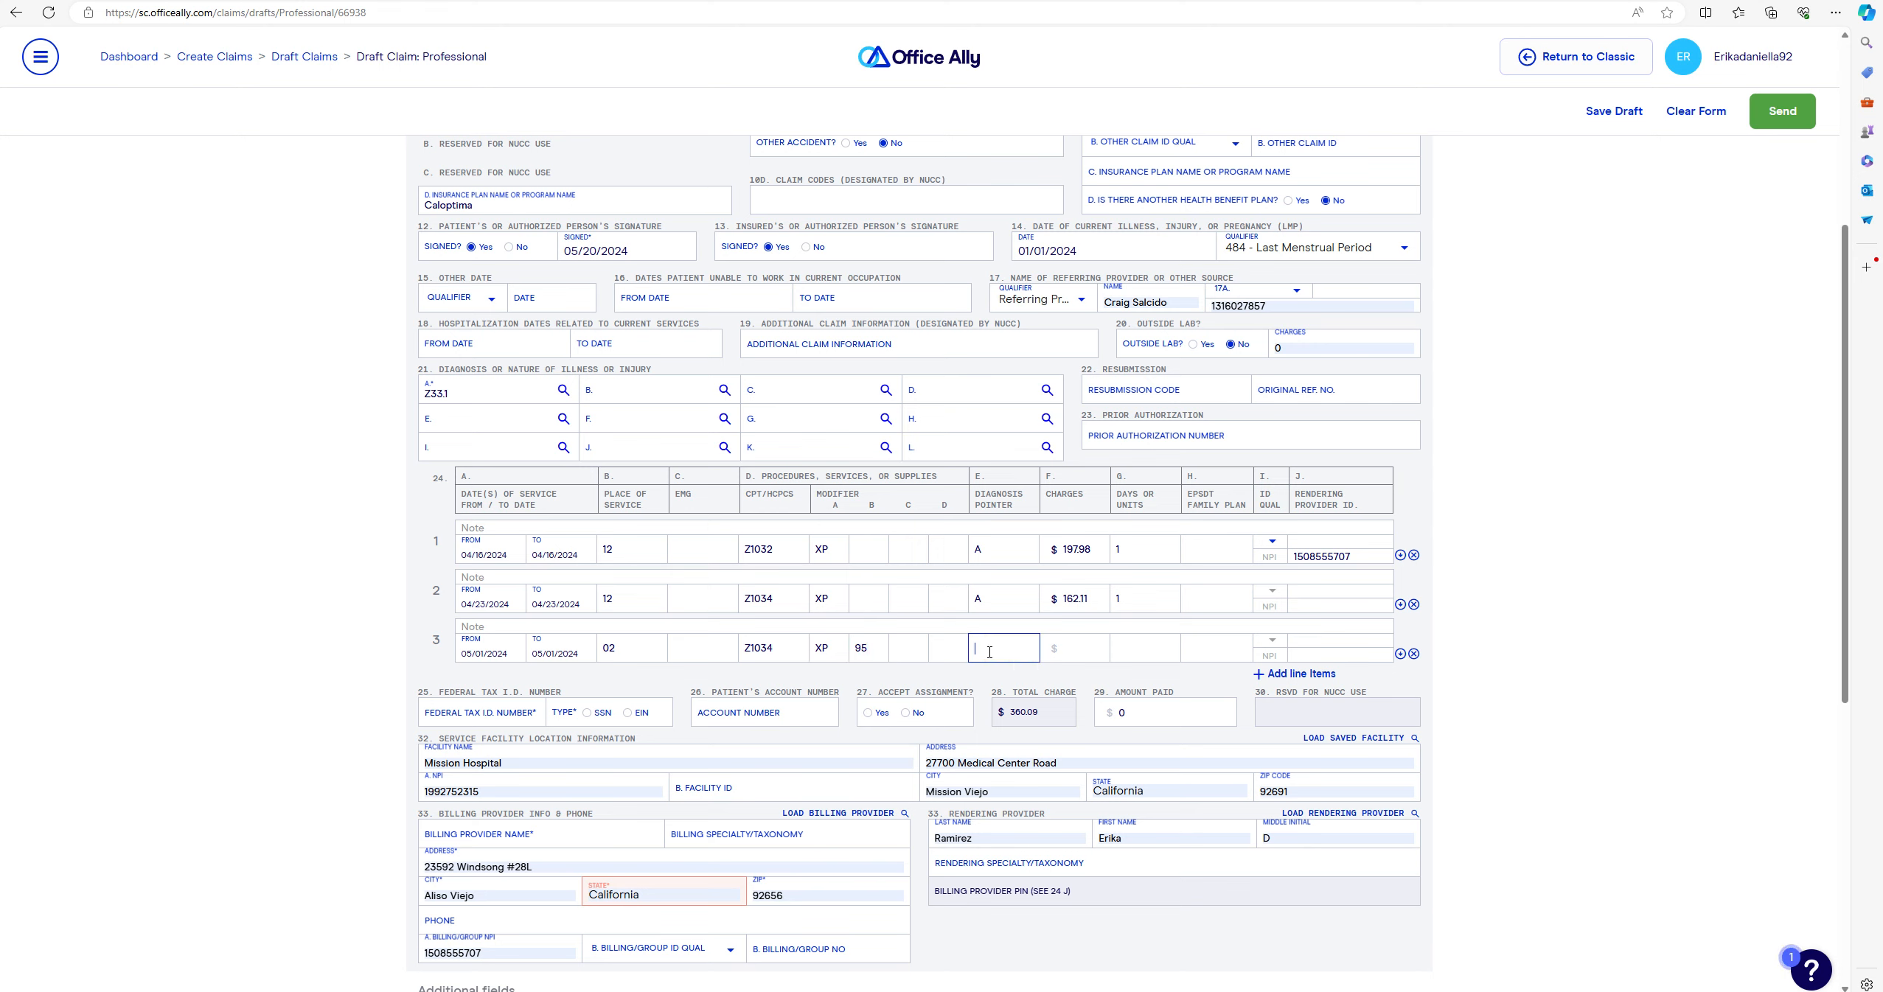
{"action": "type", "text": "A"}
{"action": "left_click", "coordinate": [1082, 649]}
{"action": "type", "text": "162.11"}
{"action": "left_click", "coordinate": [1148, 649]}
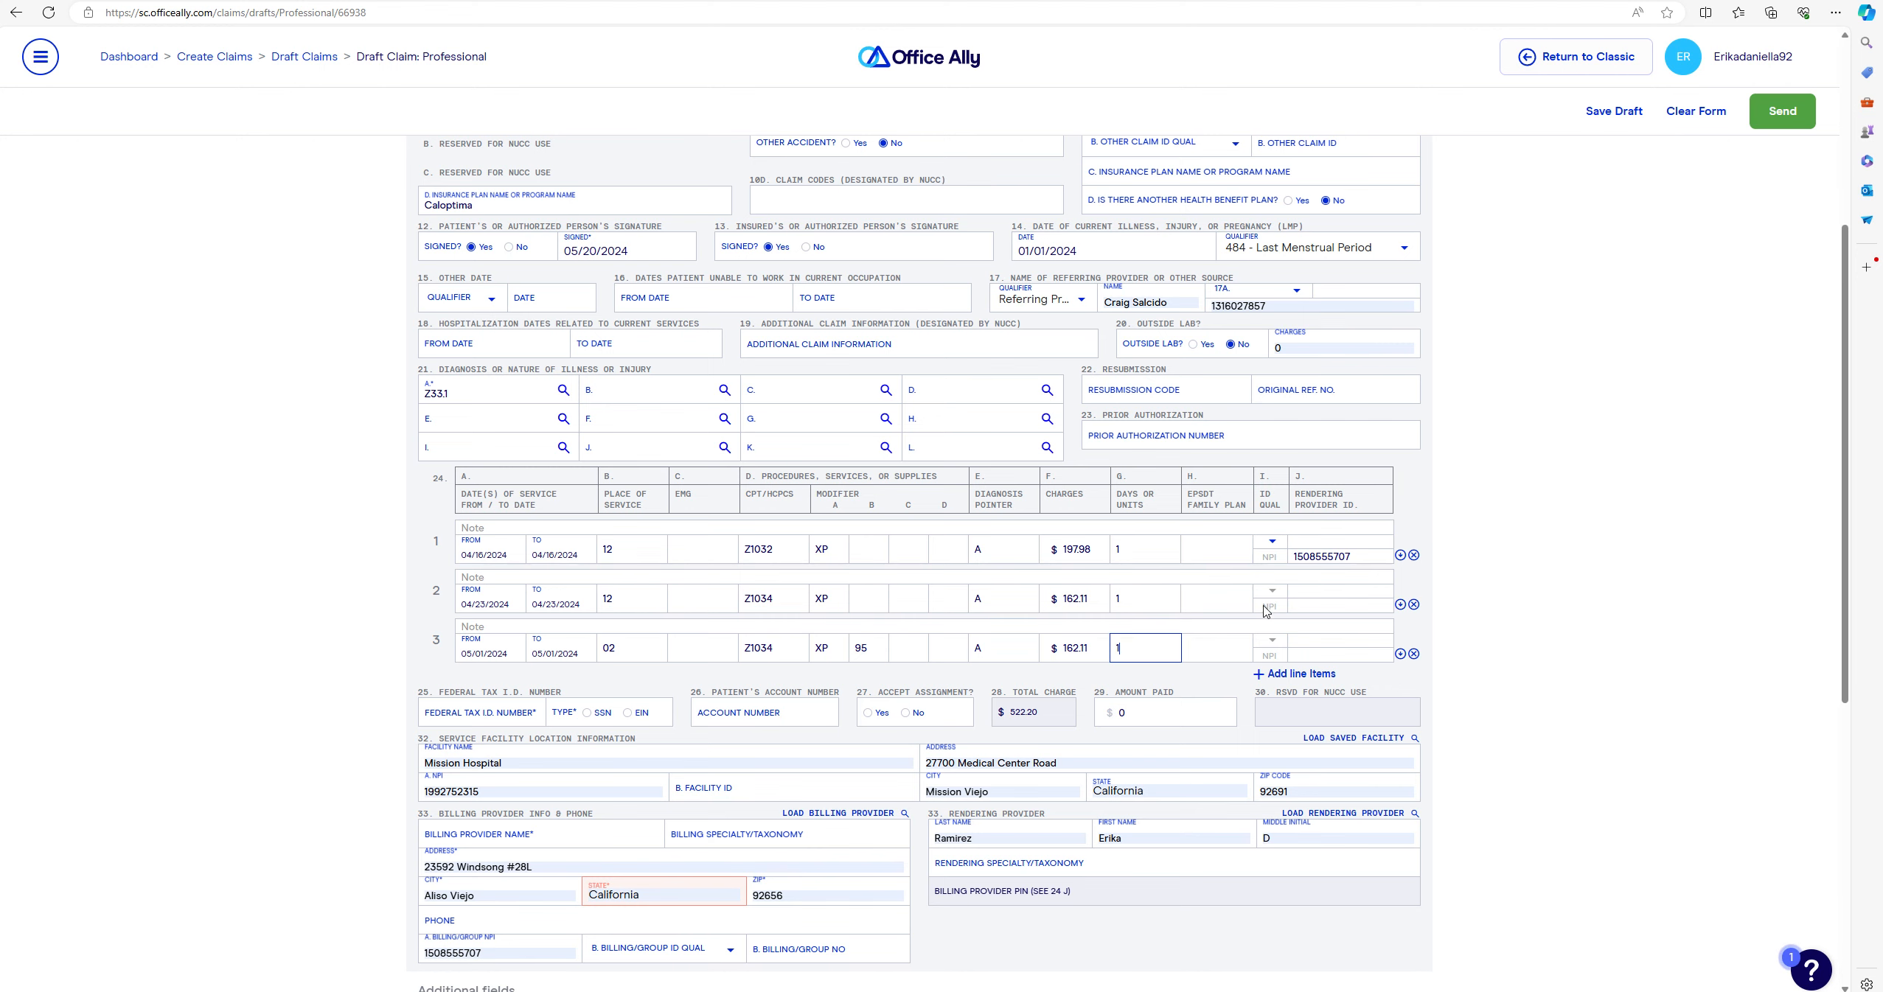
- Finish line 3 with 1 unit and add line 4 dated 05/14/2024 with place of service 21
{"action": "scroll", "coordinate": [1319, 675], "scroll_direction": "down", "scroll_amount": 1}
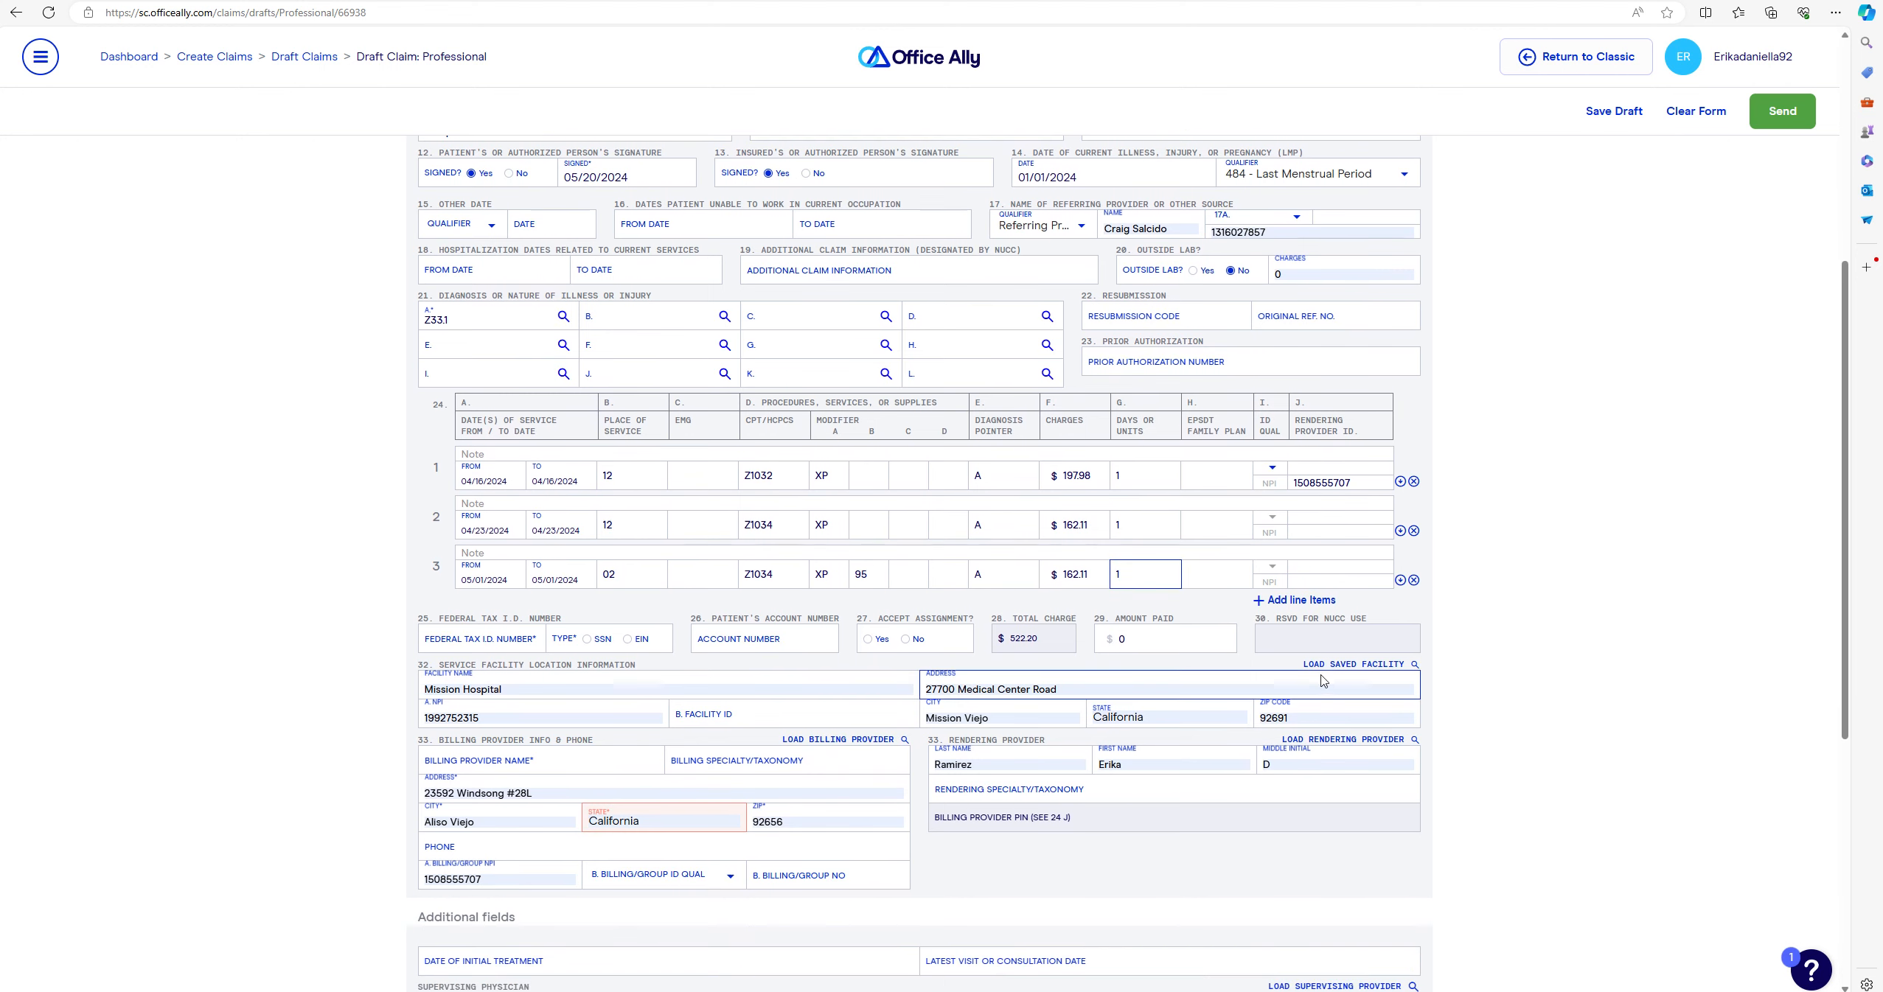
{"action": "left_click", "coordinate": [1321, 604]}
{"action": "left_click", "coordinate": [489, 625]}
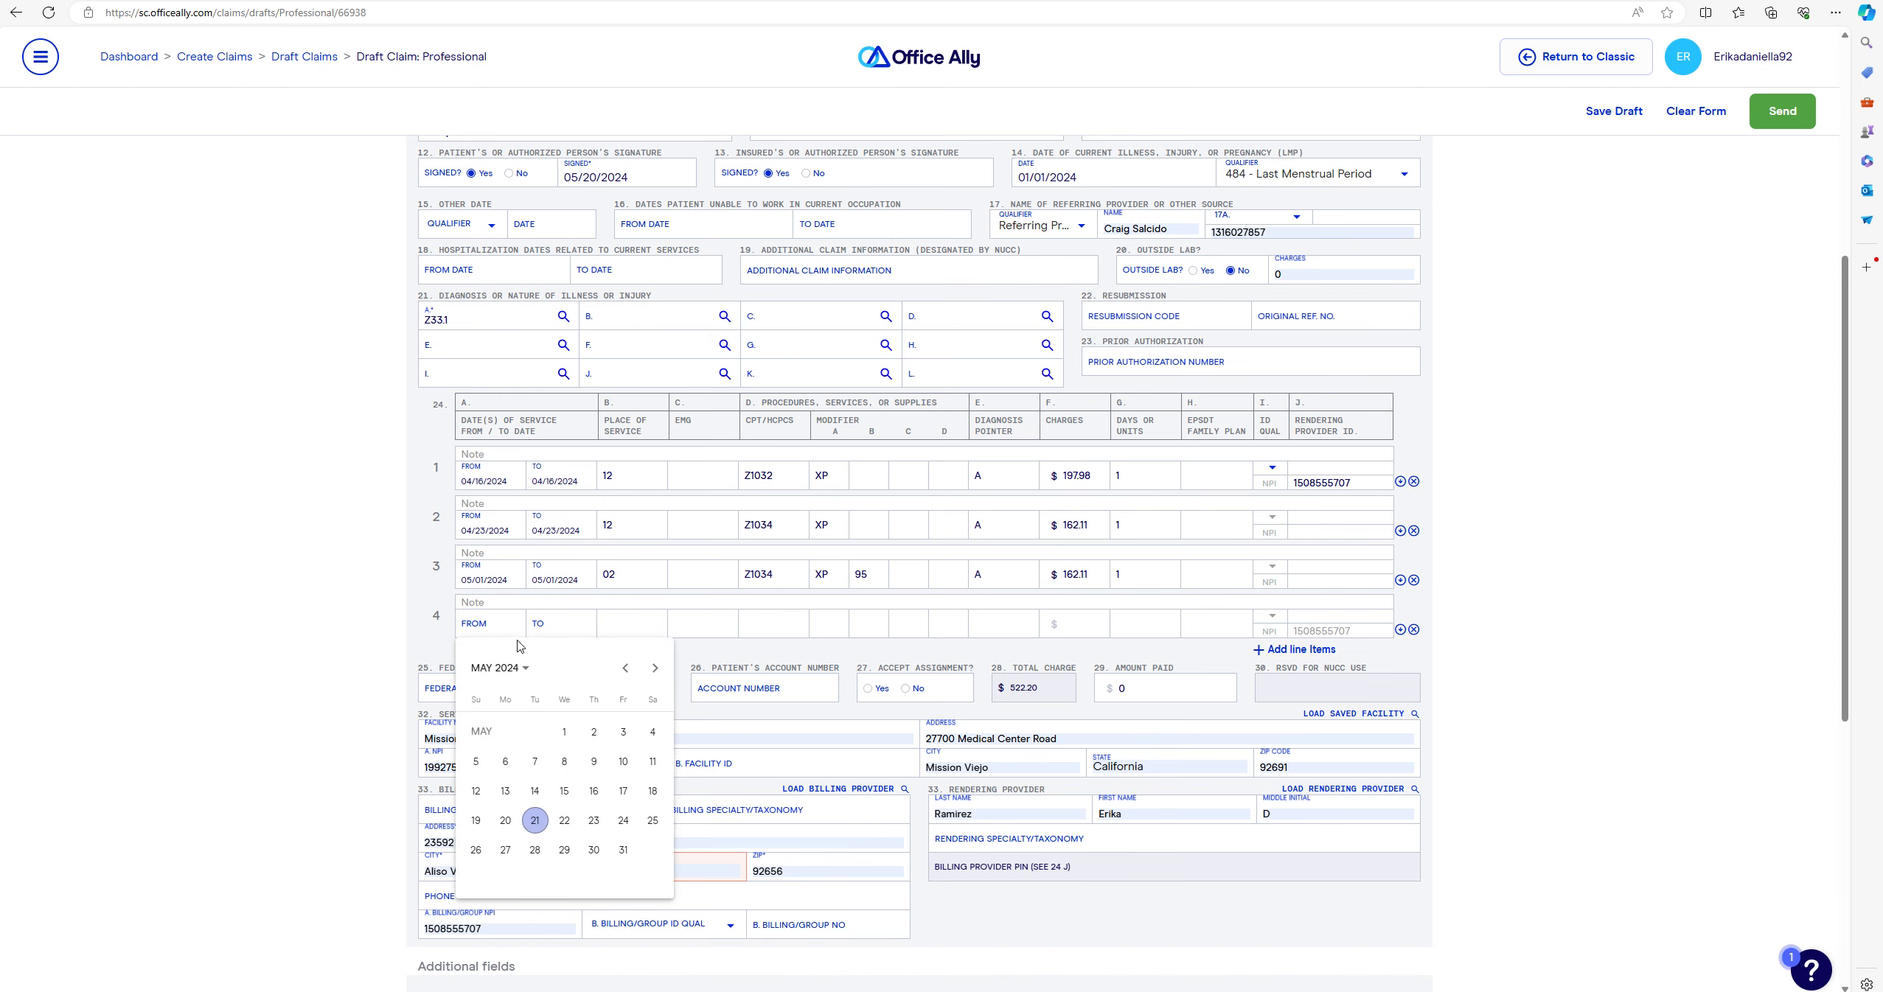
{"action": "left_click", "coordinate": [535, 791]}
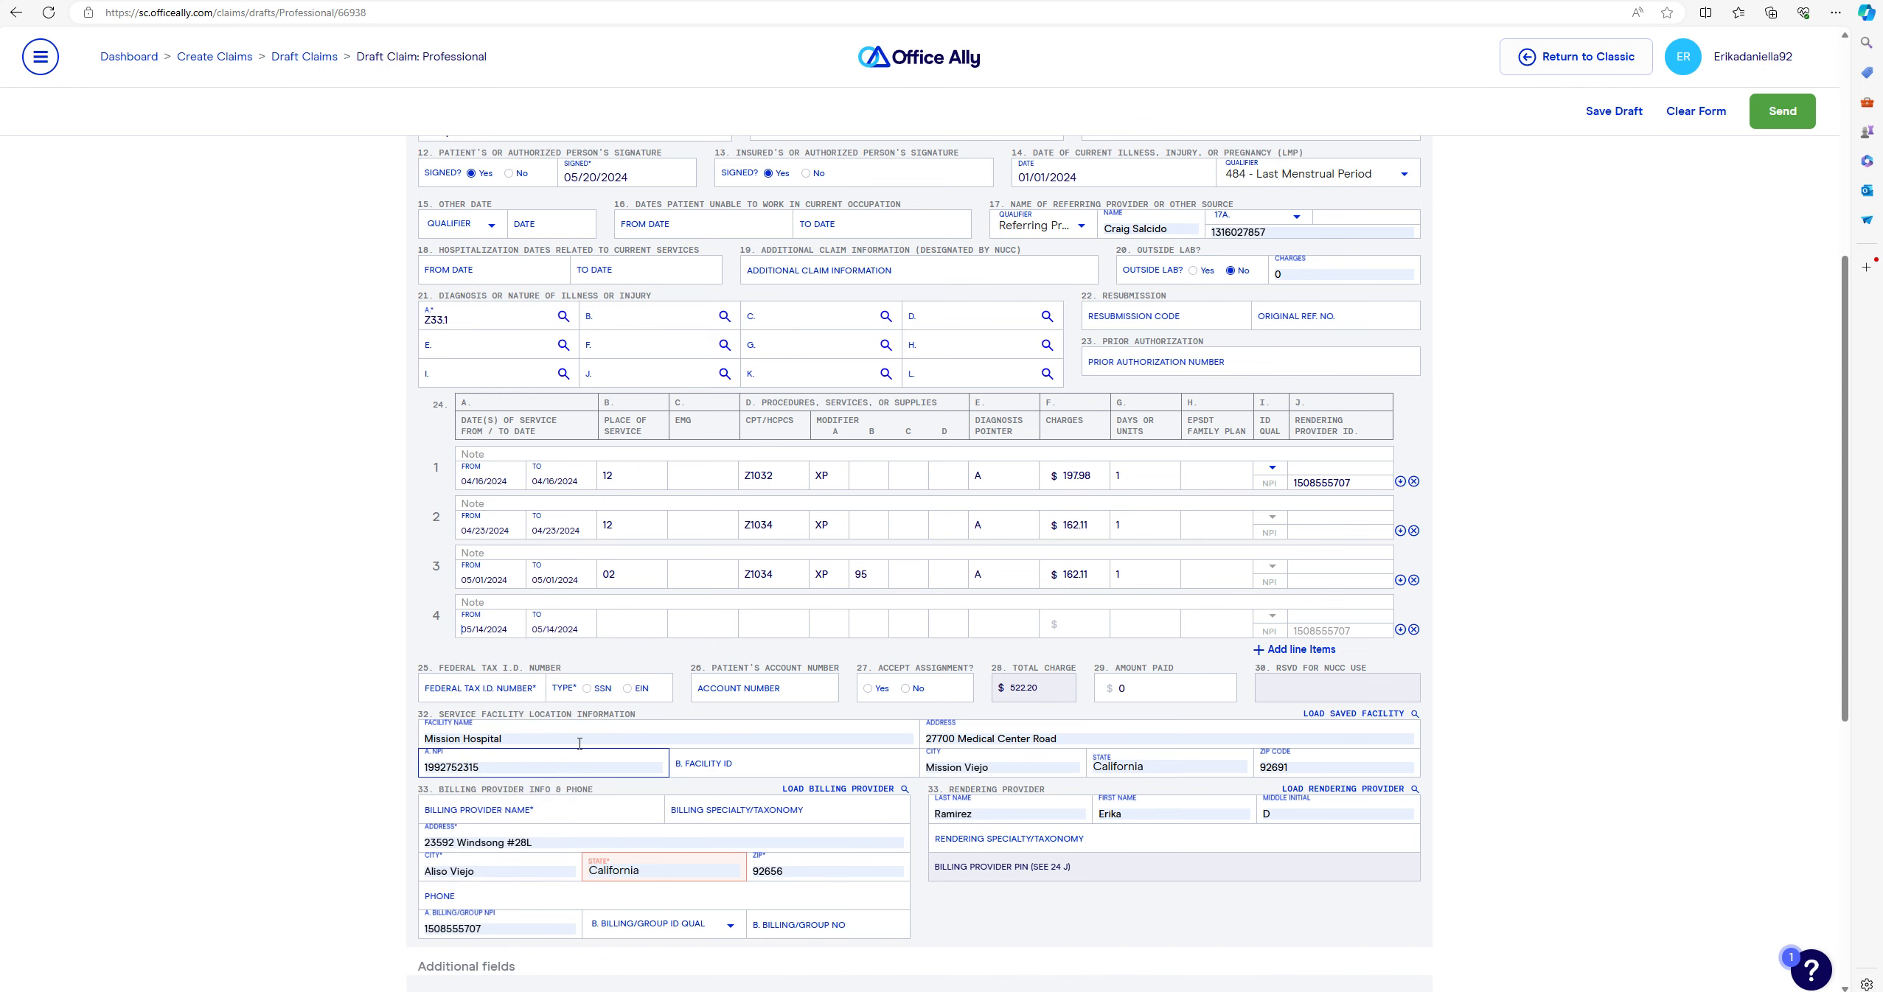
{"action": "left_click", "coordinate": [642, 629]}
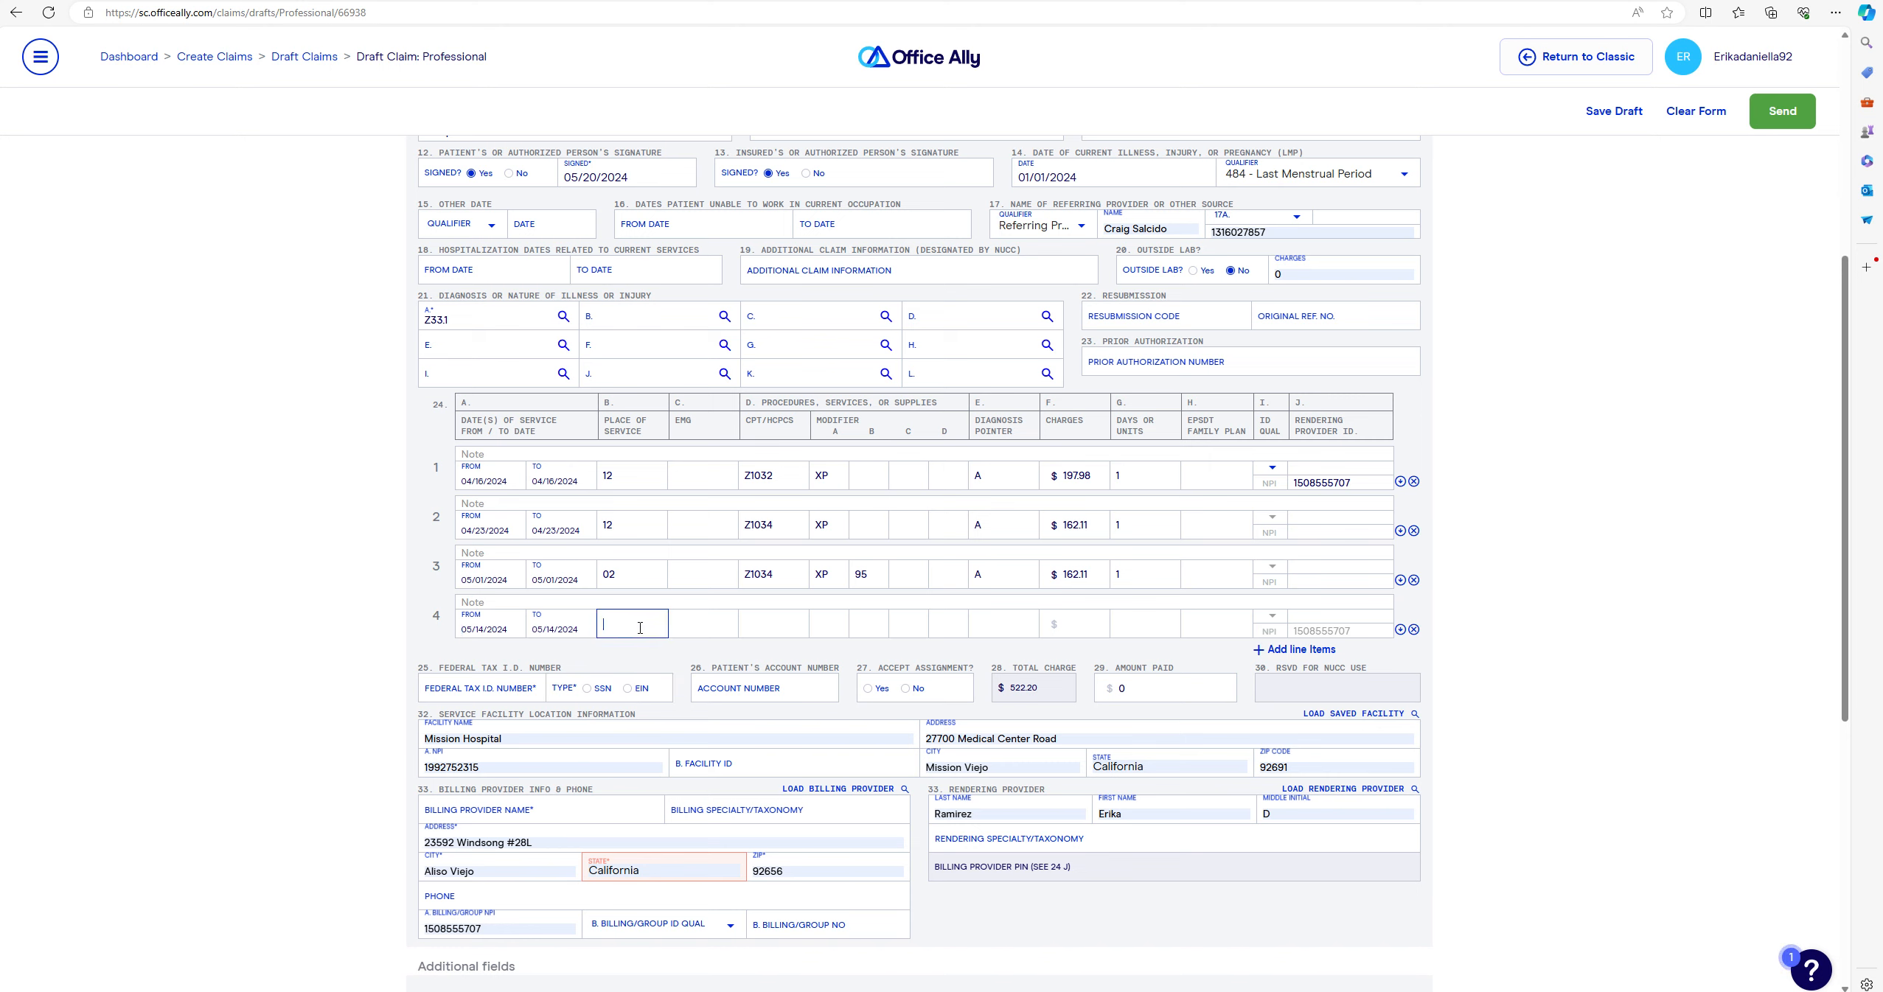
{"action": "type", "text": "21"}
{"action": "left_click", "coordinate": [779, 628]}
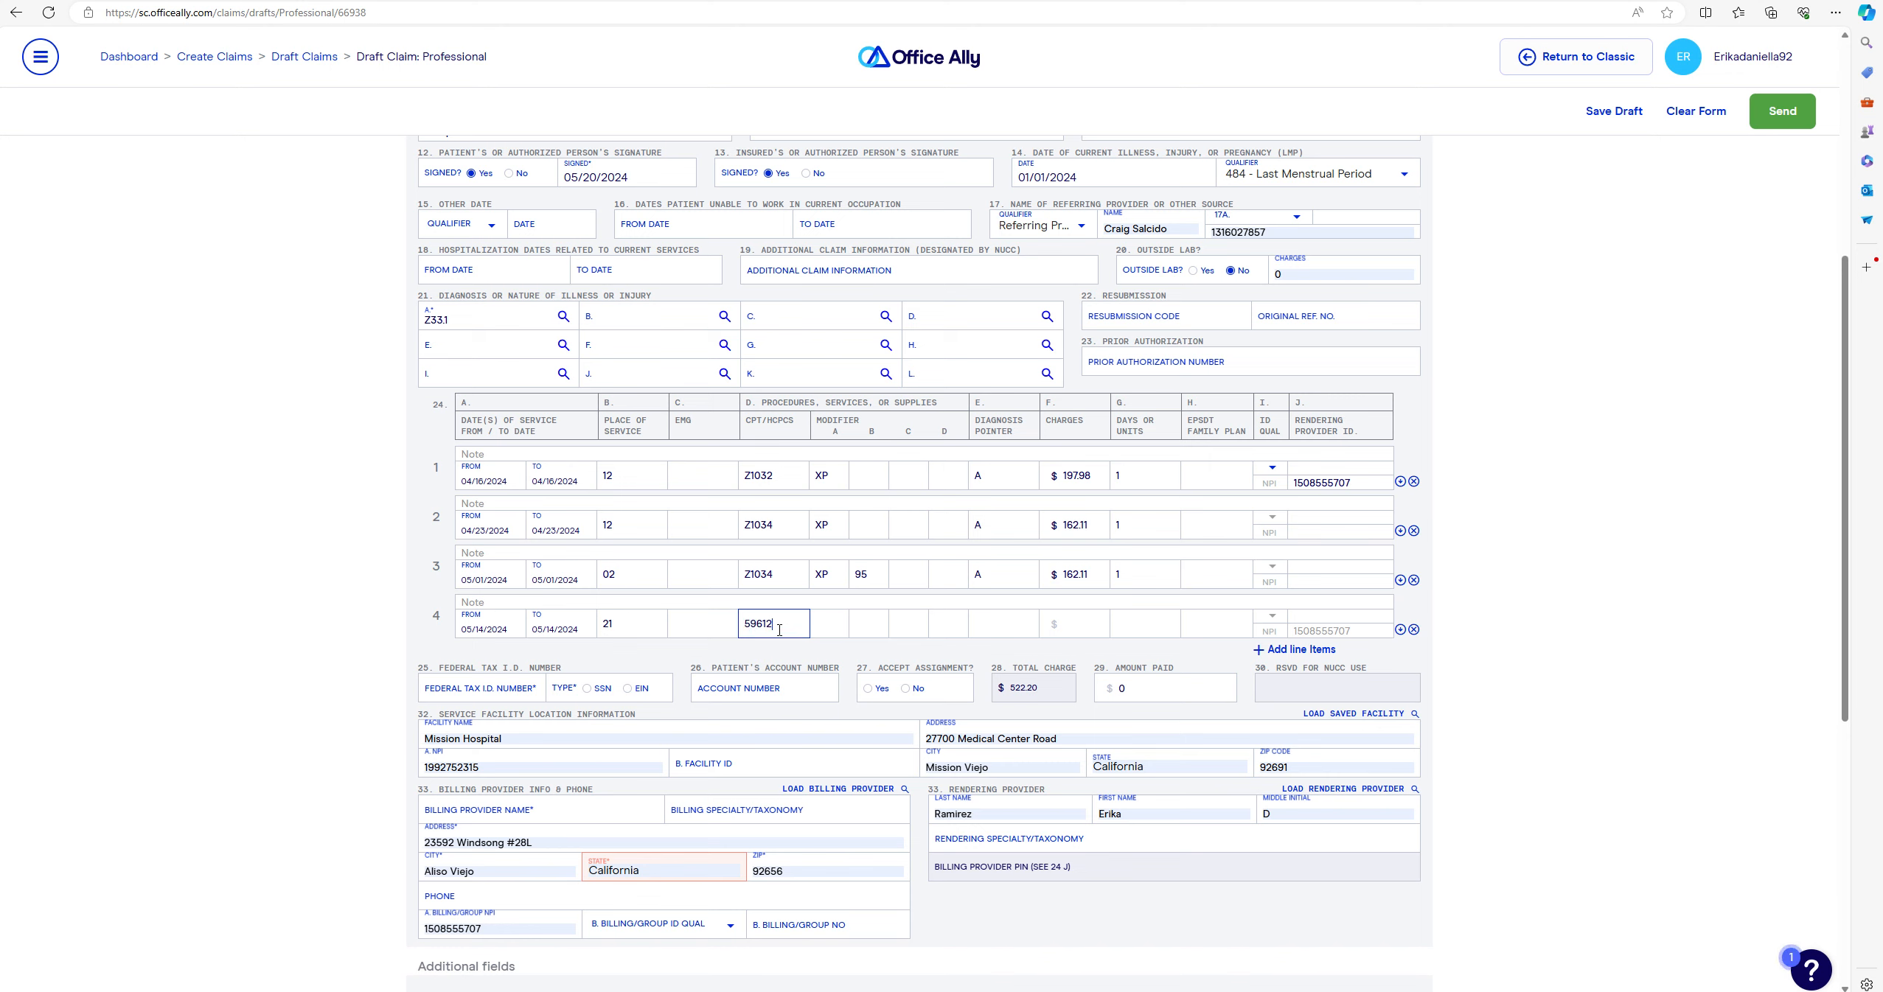
- Give line 4 procedure 59612 with modifier XP, pointer A and charge $768.69
{"action": "left_click", "coordinate": [838, 620]}
{"action": "left_click", "coordinate": [1004, 623]}
{"action": "type", "text": "A"}
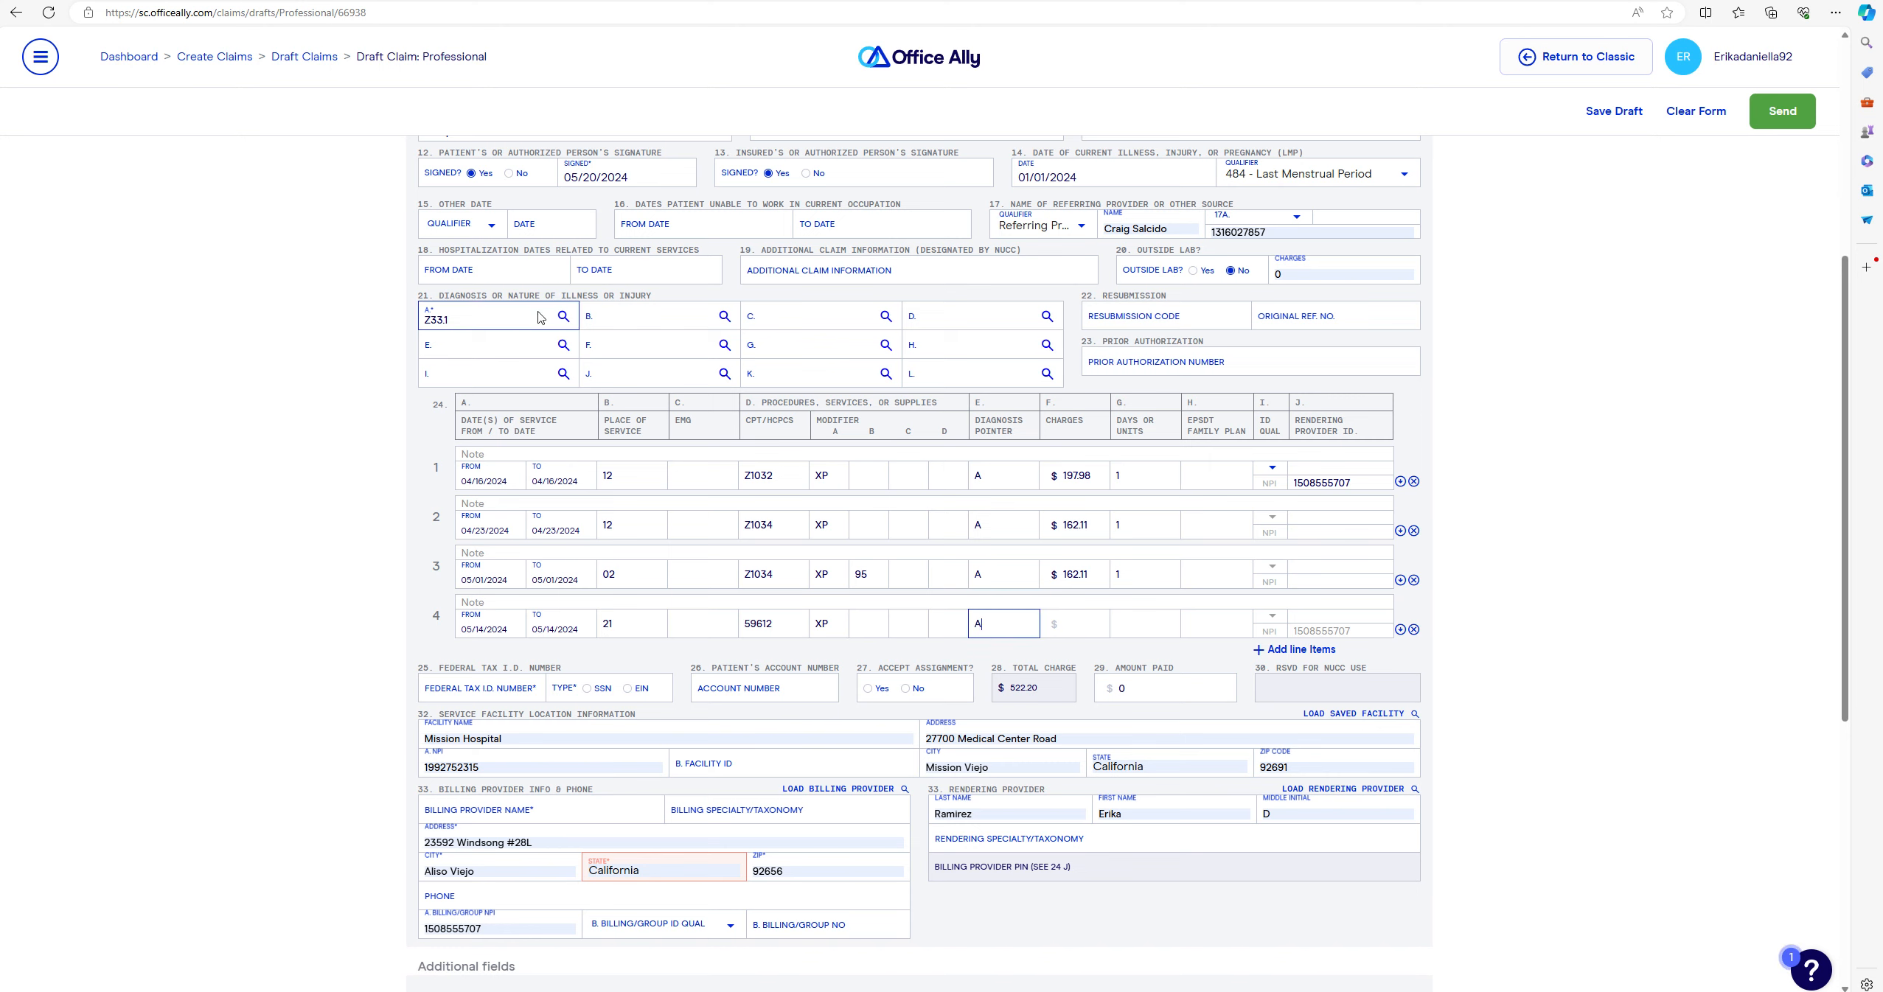
{"action": "left_click", "coordinate": [1072, 623]}
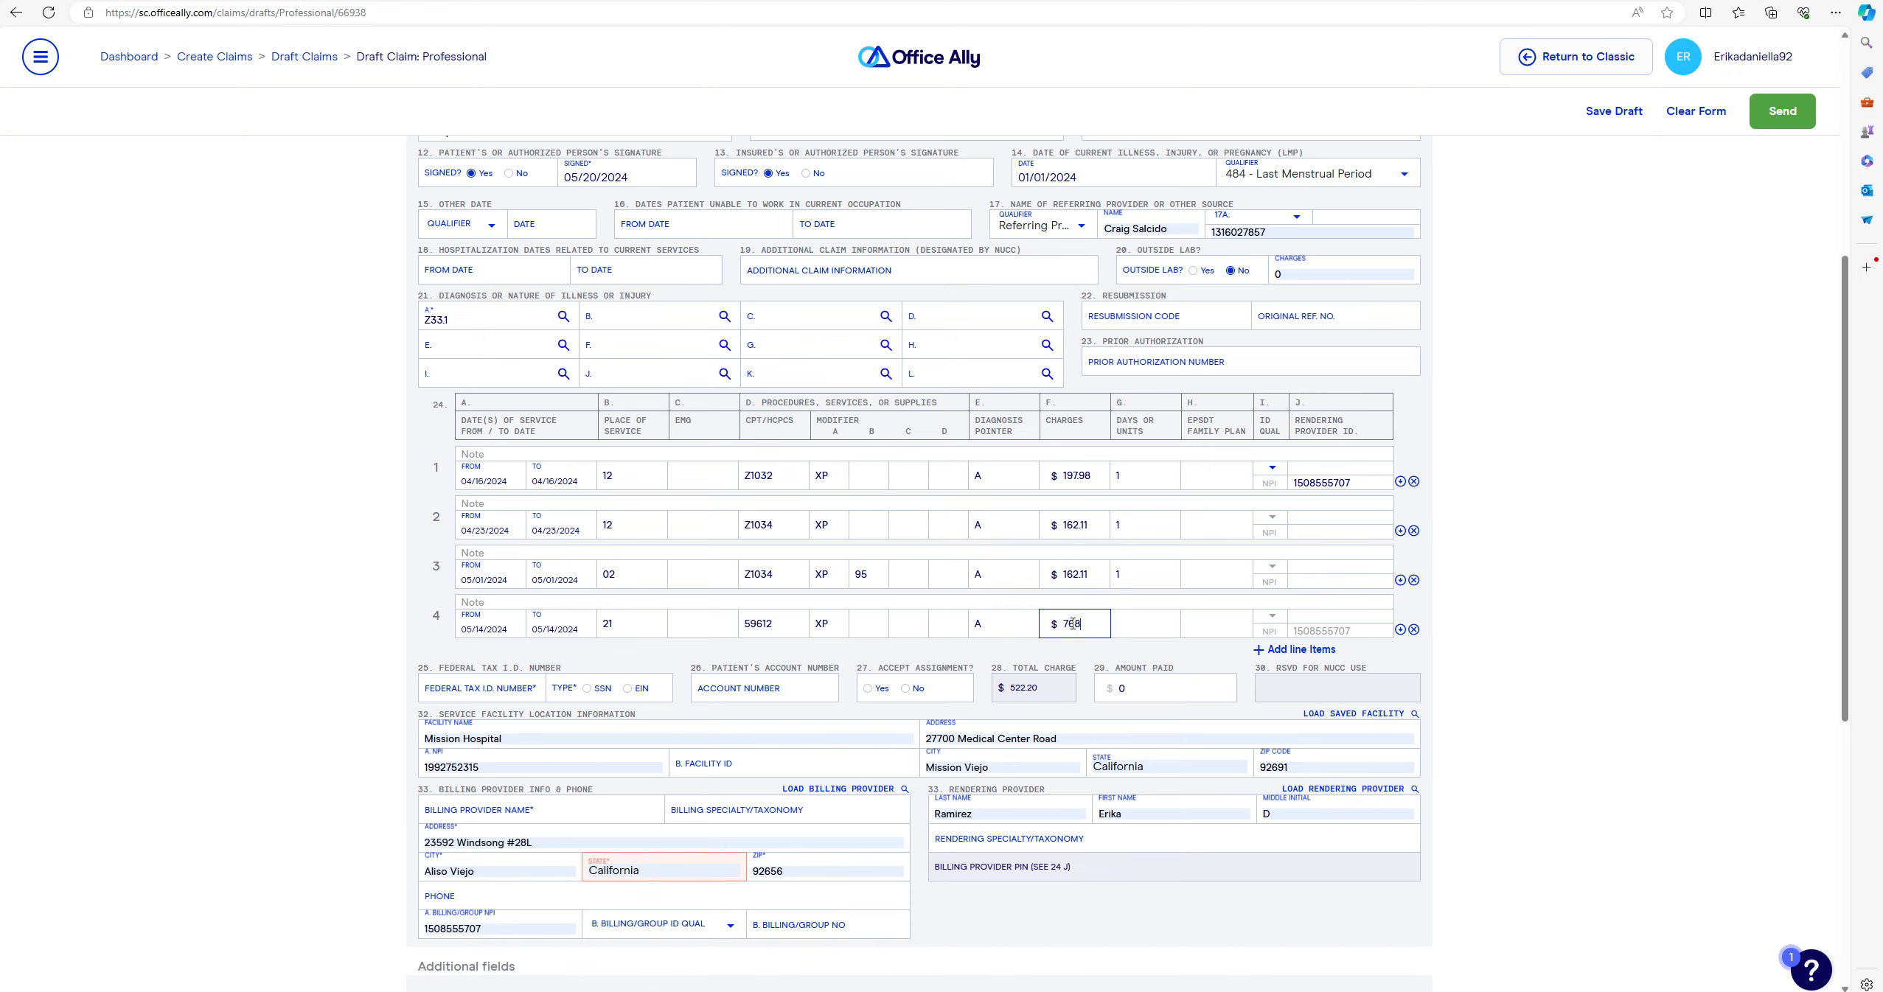
{"action": "type", "text": "768.69"}
{"action": "left_click", "coordinate": [1139, 635]}
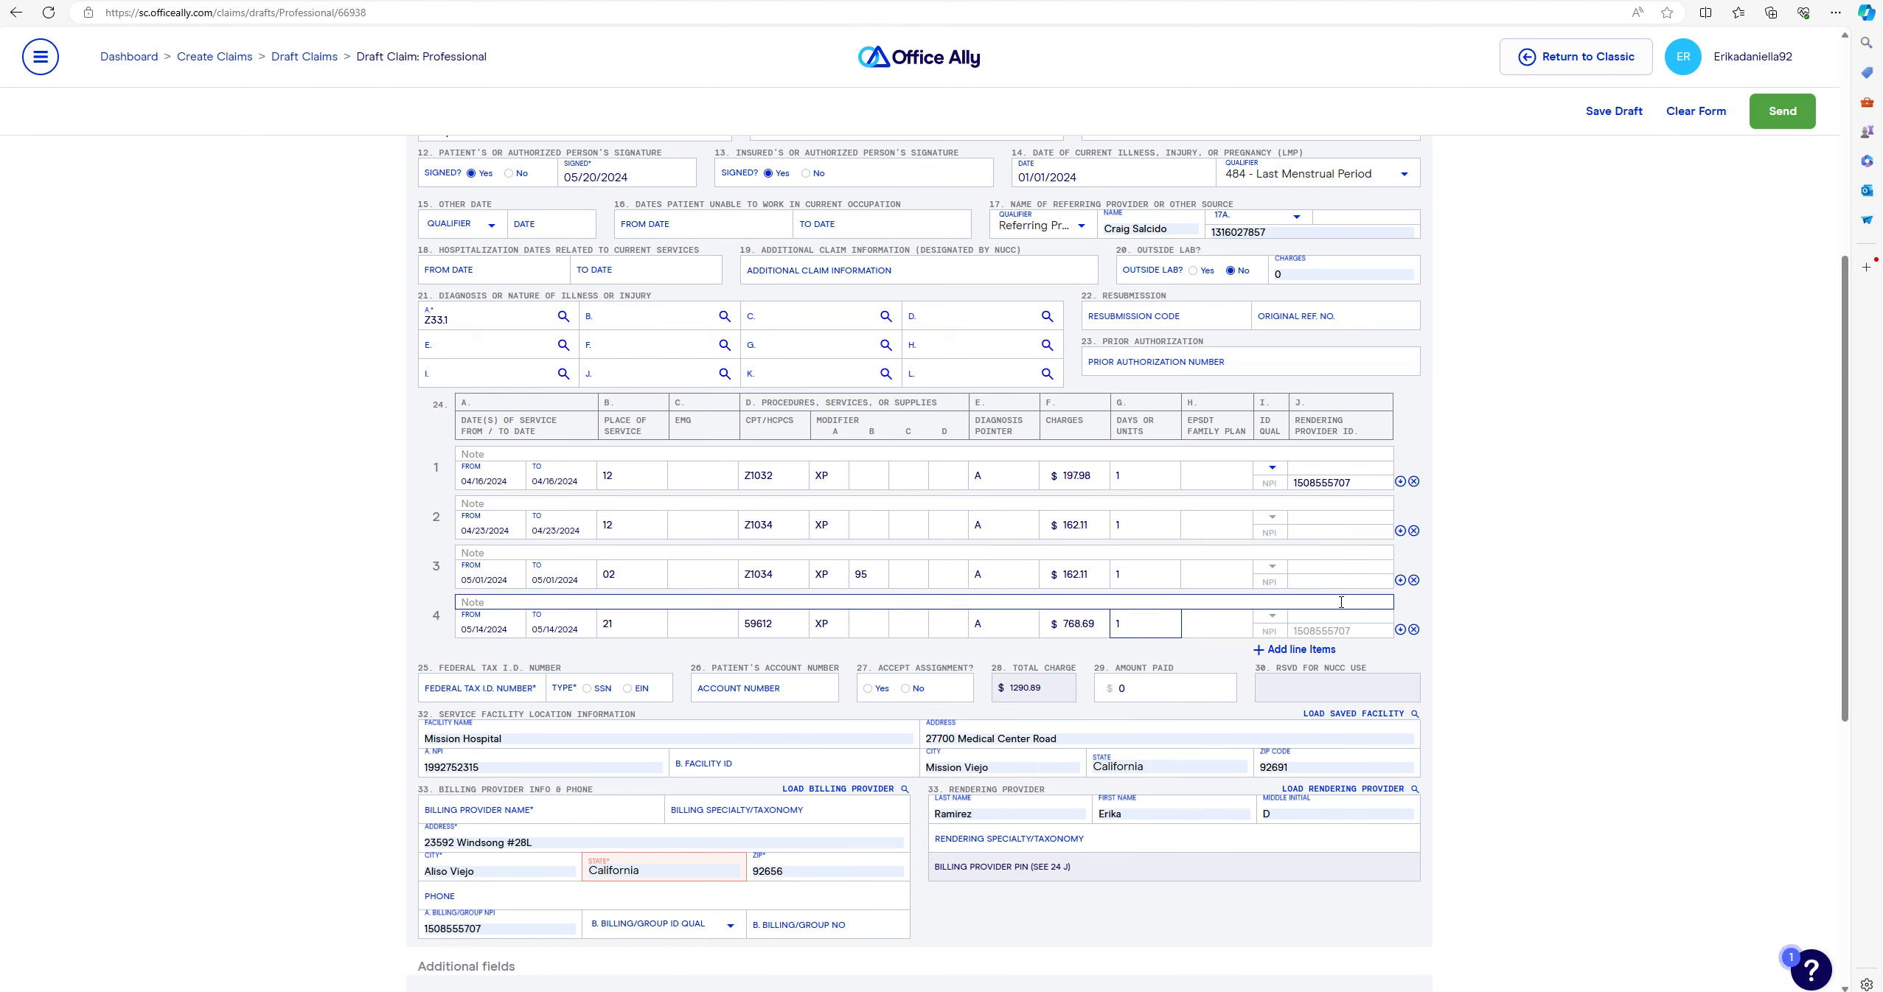
- Add a fifth service line dated 05/20/2024, place of service 12, procedure T1032 with modifier XP
{"action": "left_click", "coordinate": [1301, 649]}
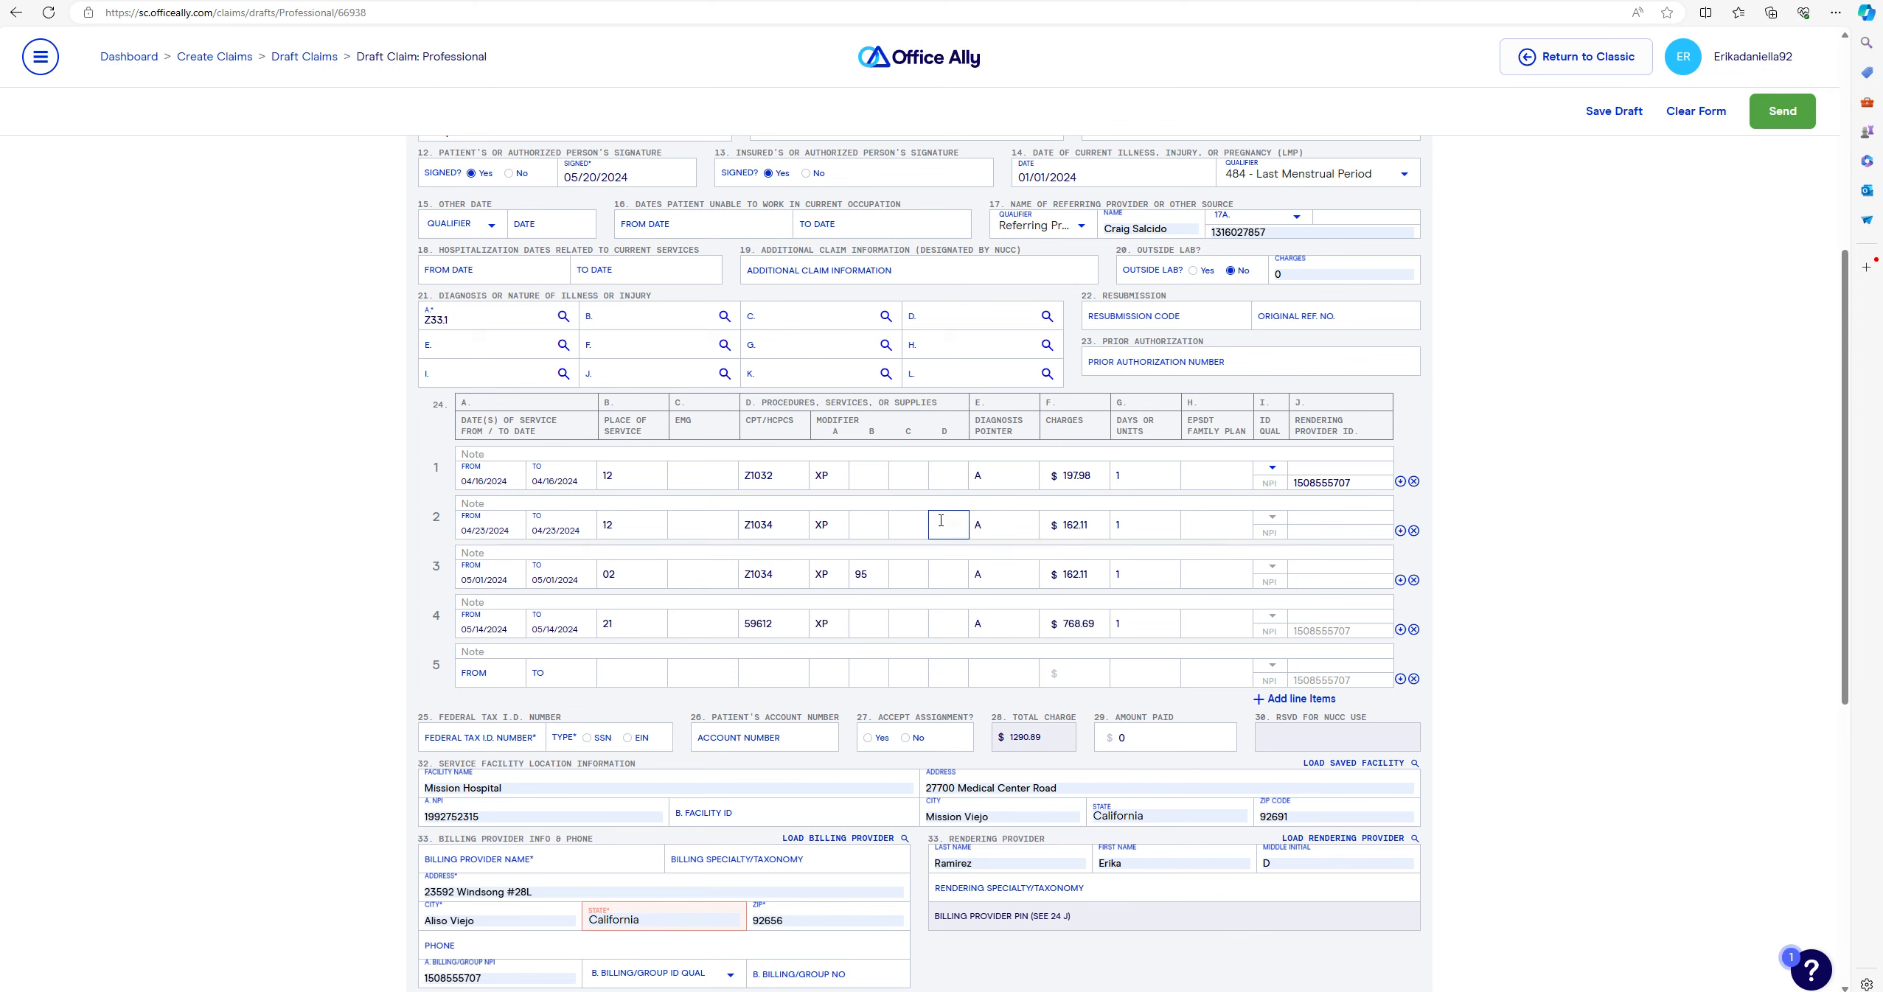
{"action": "left_click", "coordinate": [488, 684]}
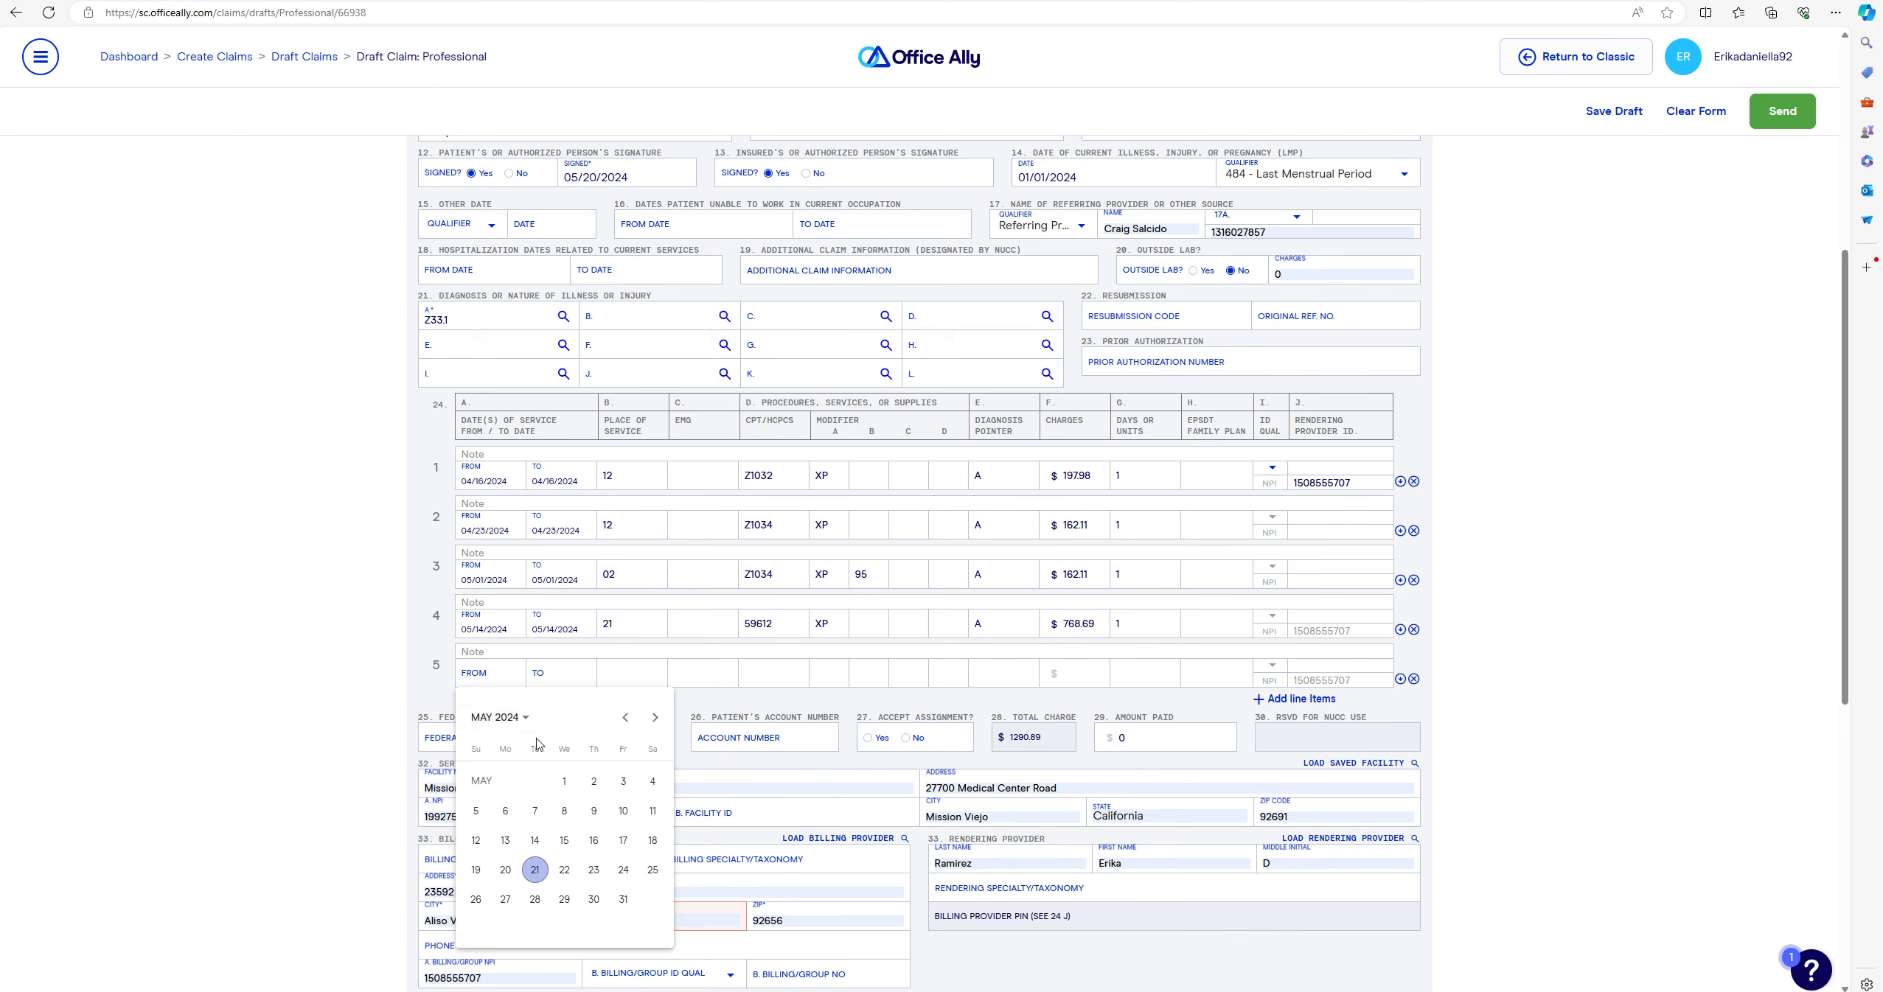
{"action": "left_click", "coordinate": [503, 872]}
{"action": "left_click", "coordinate": [651, 669]}
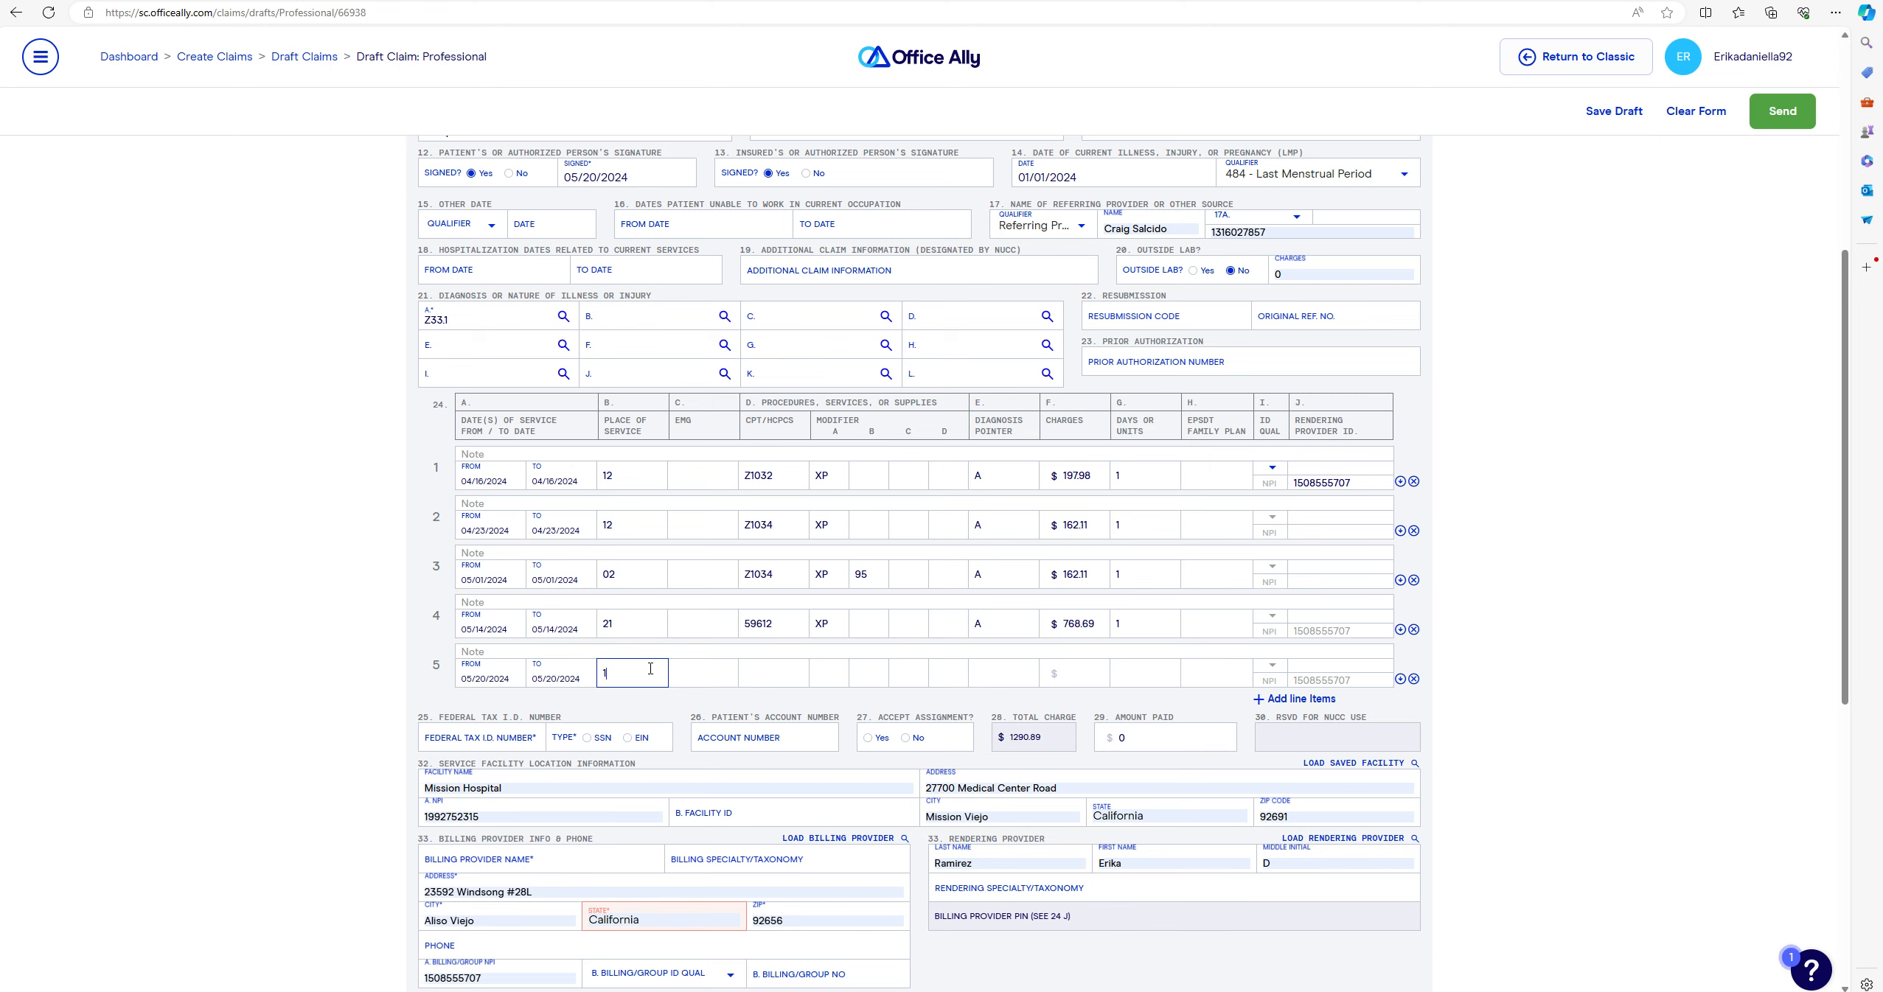
{"action": "type", "text": "12"}
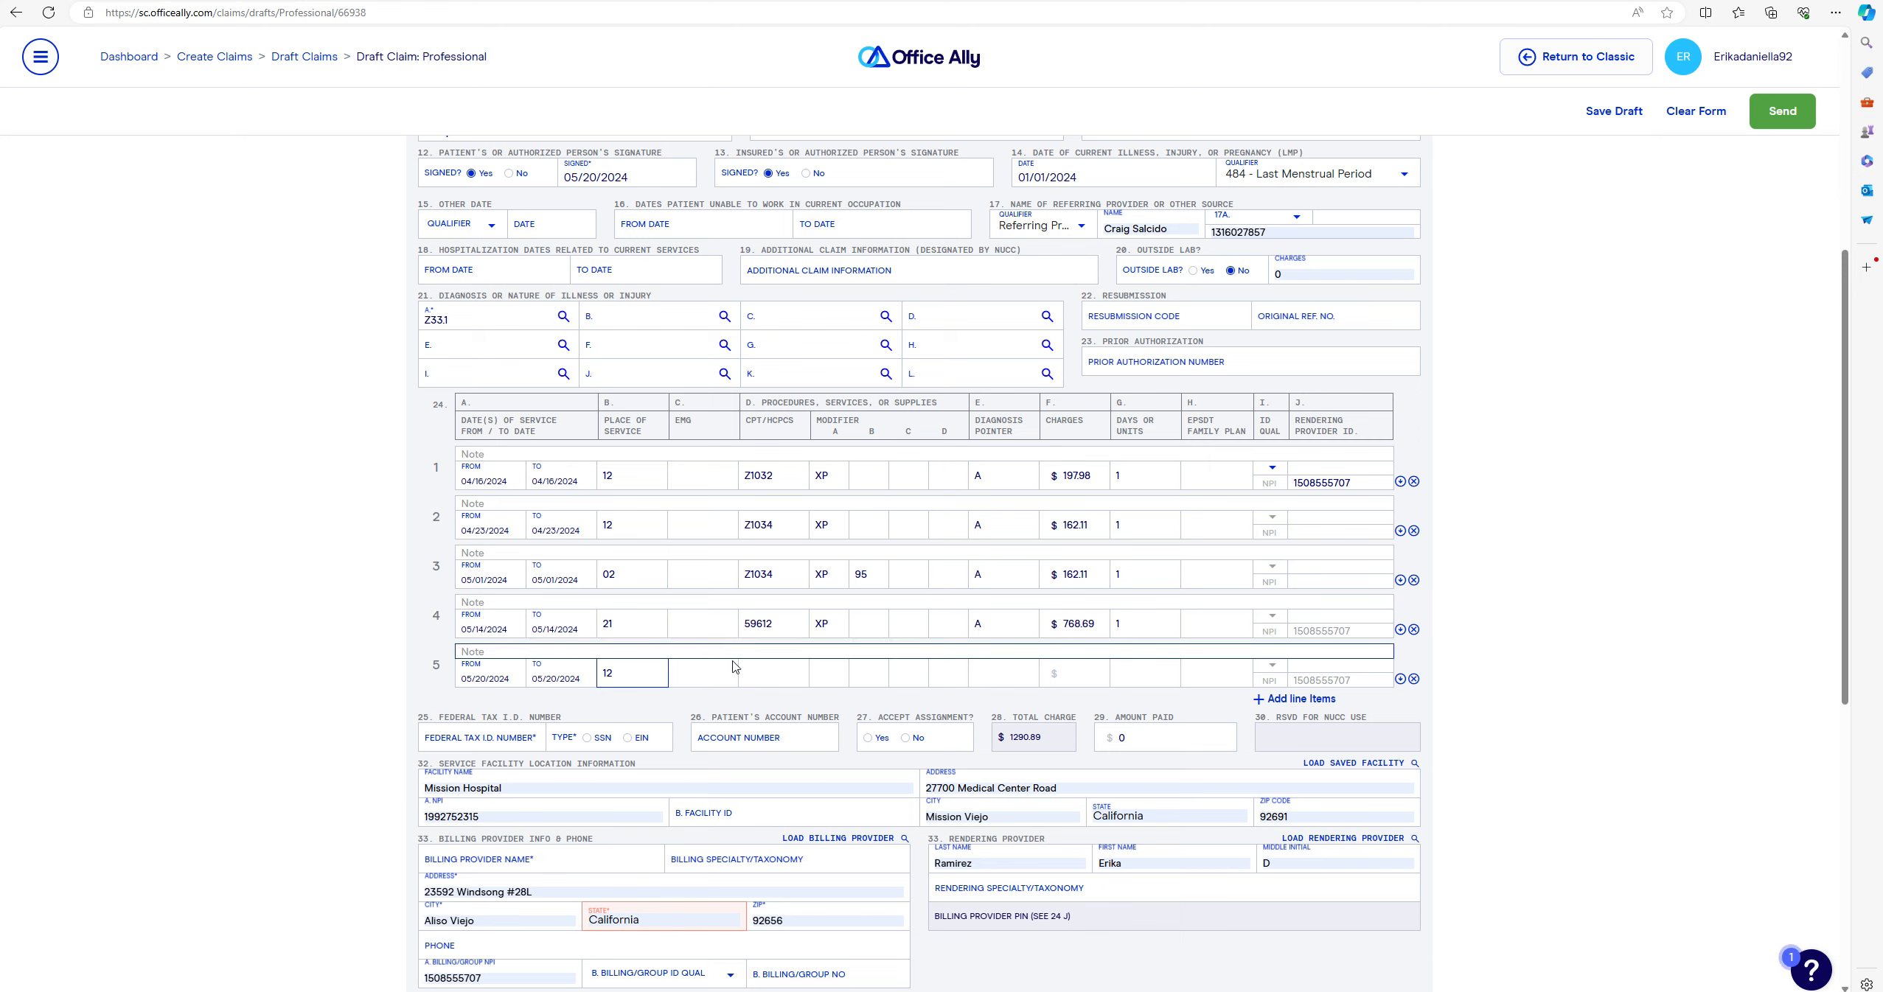
{"action": "left_click", "coordinate": [769, 673]}
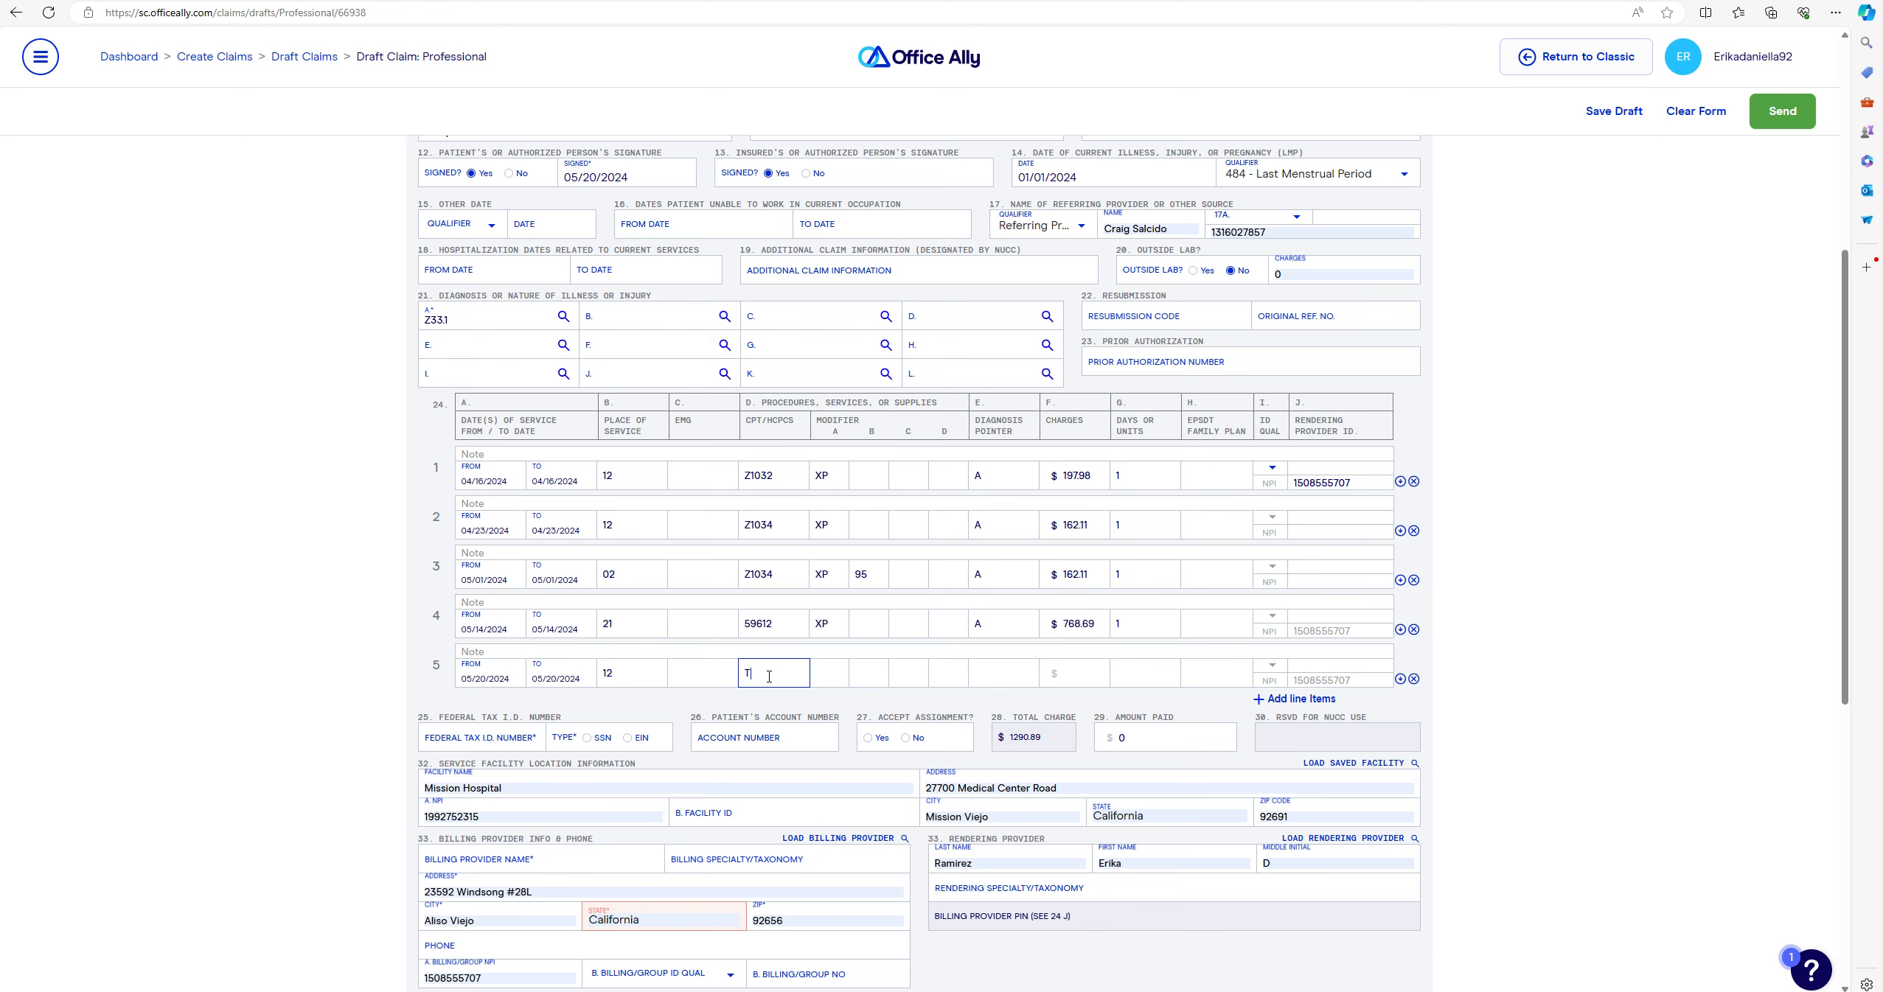
{"action": "type", "text": "T1032"}
{"action": "left_click", "coordinate": [841, 675]}
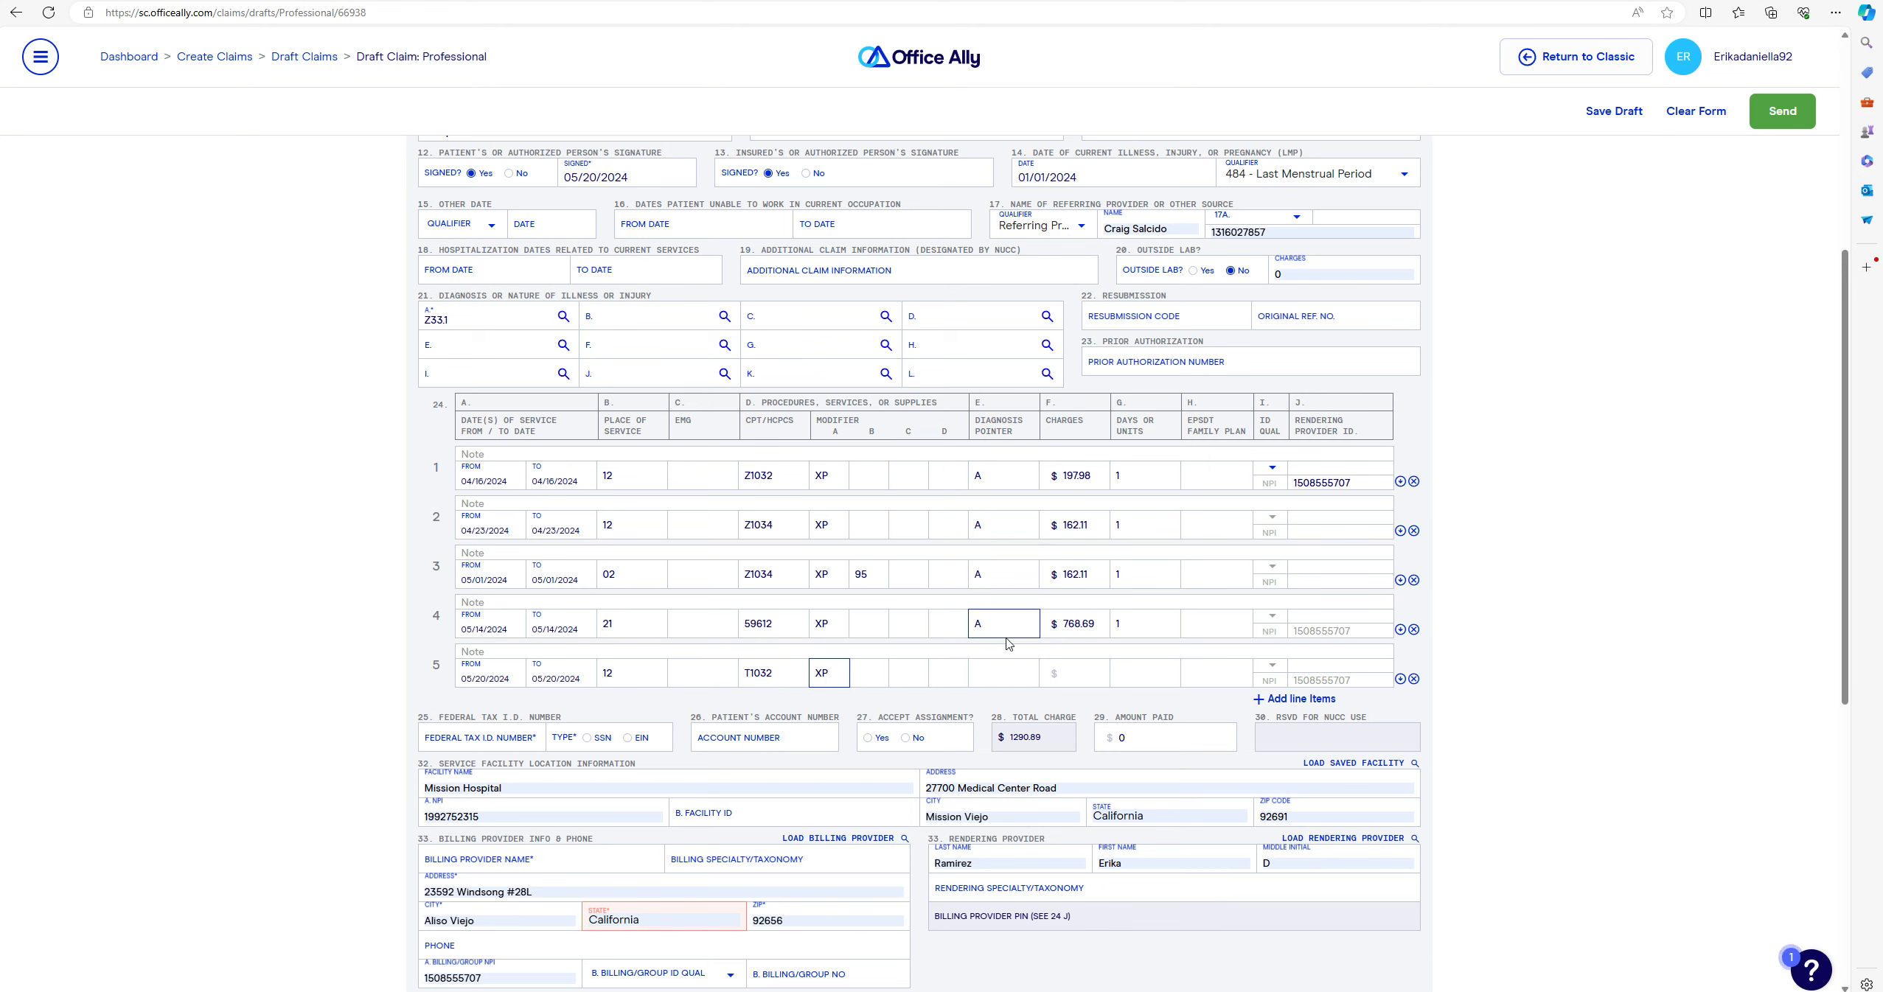
{"action": "left_click", "coordinate": [1000, 667]}
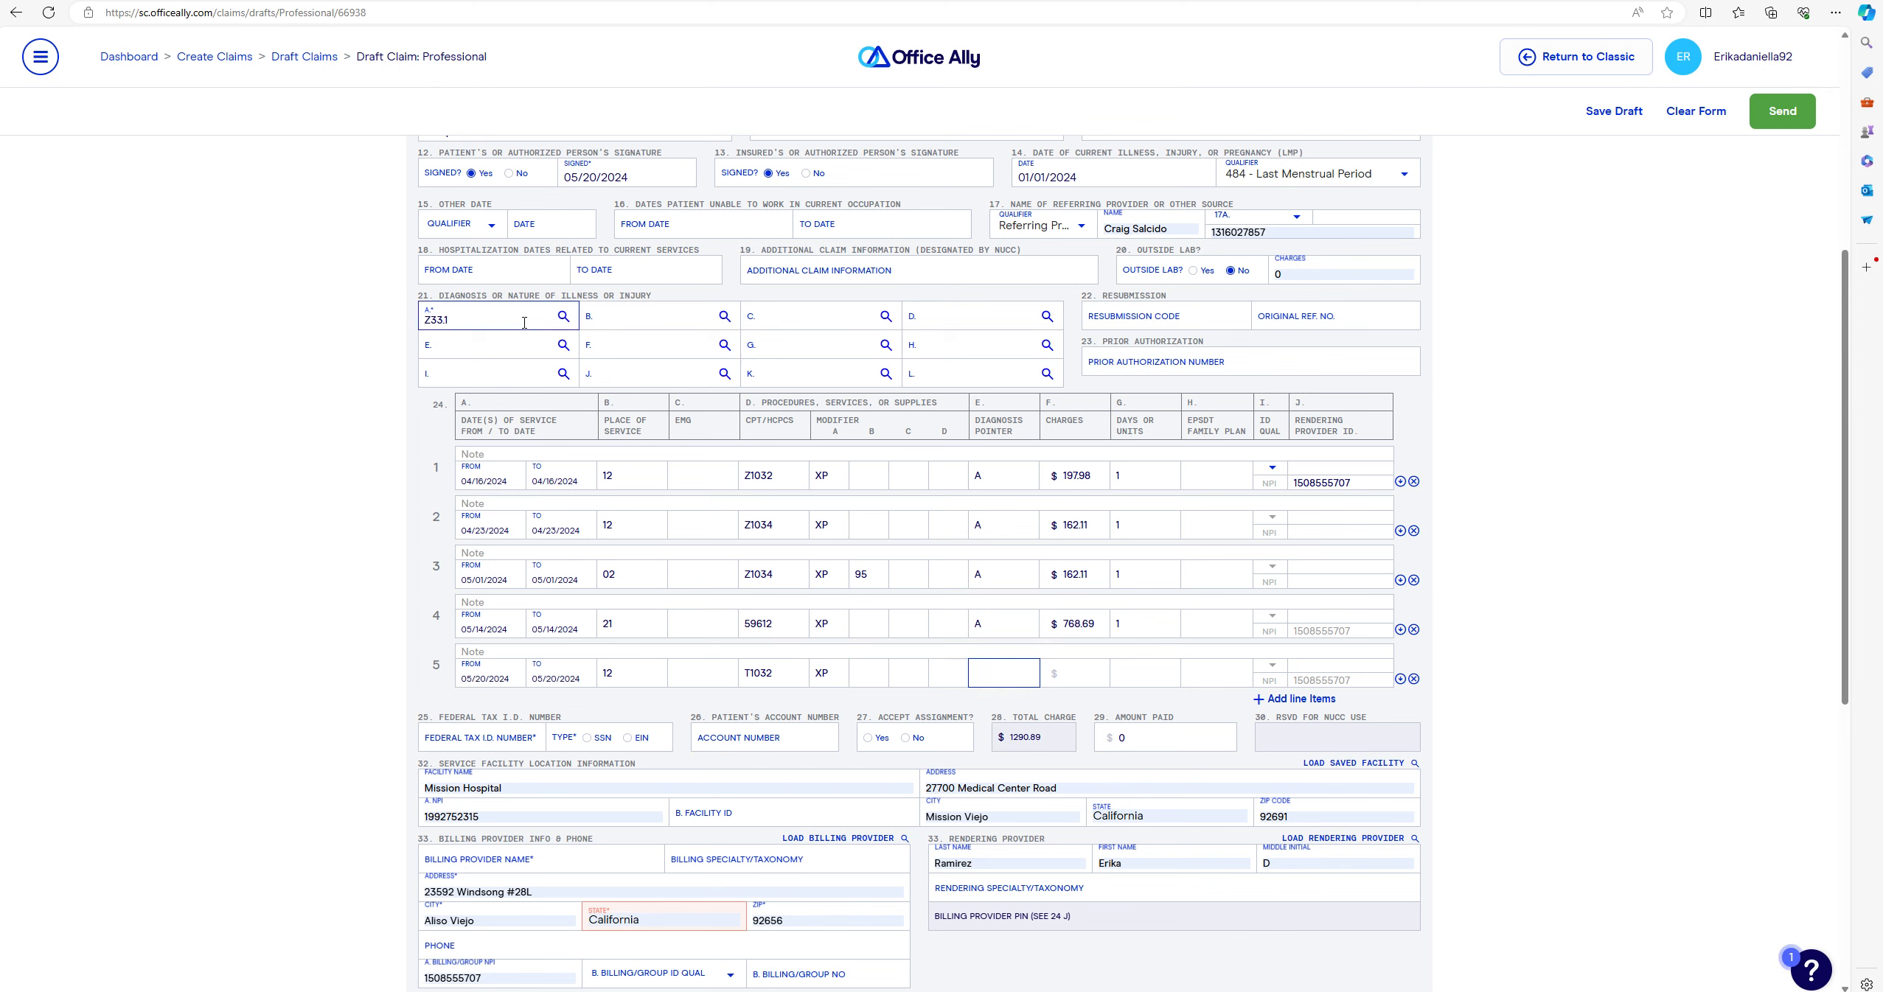
- Enter Z39.2 as diagnosis B and point line 5 to diagnosis B
{"action": "left_click", "coordinate": [631, 318]}
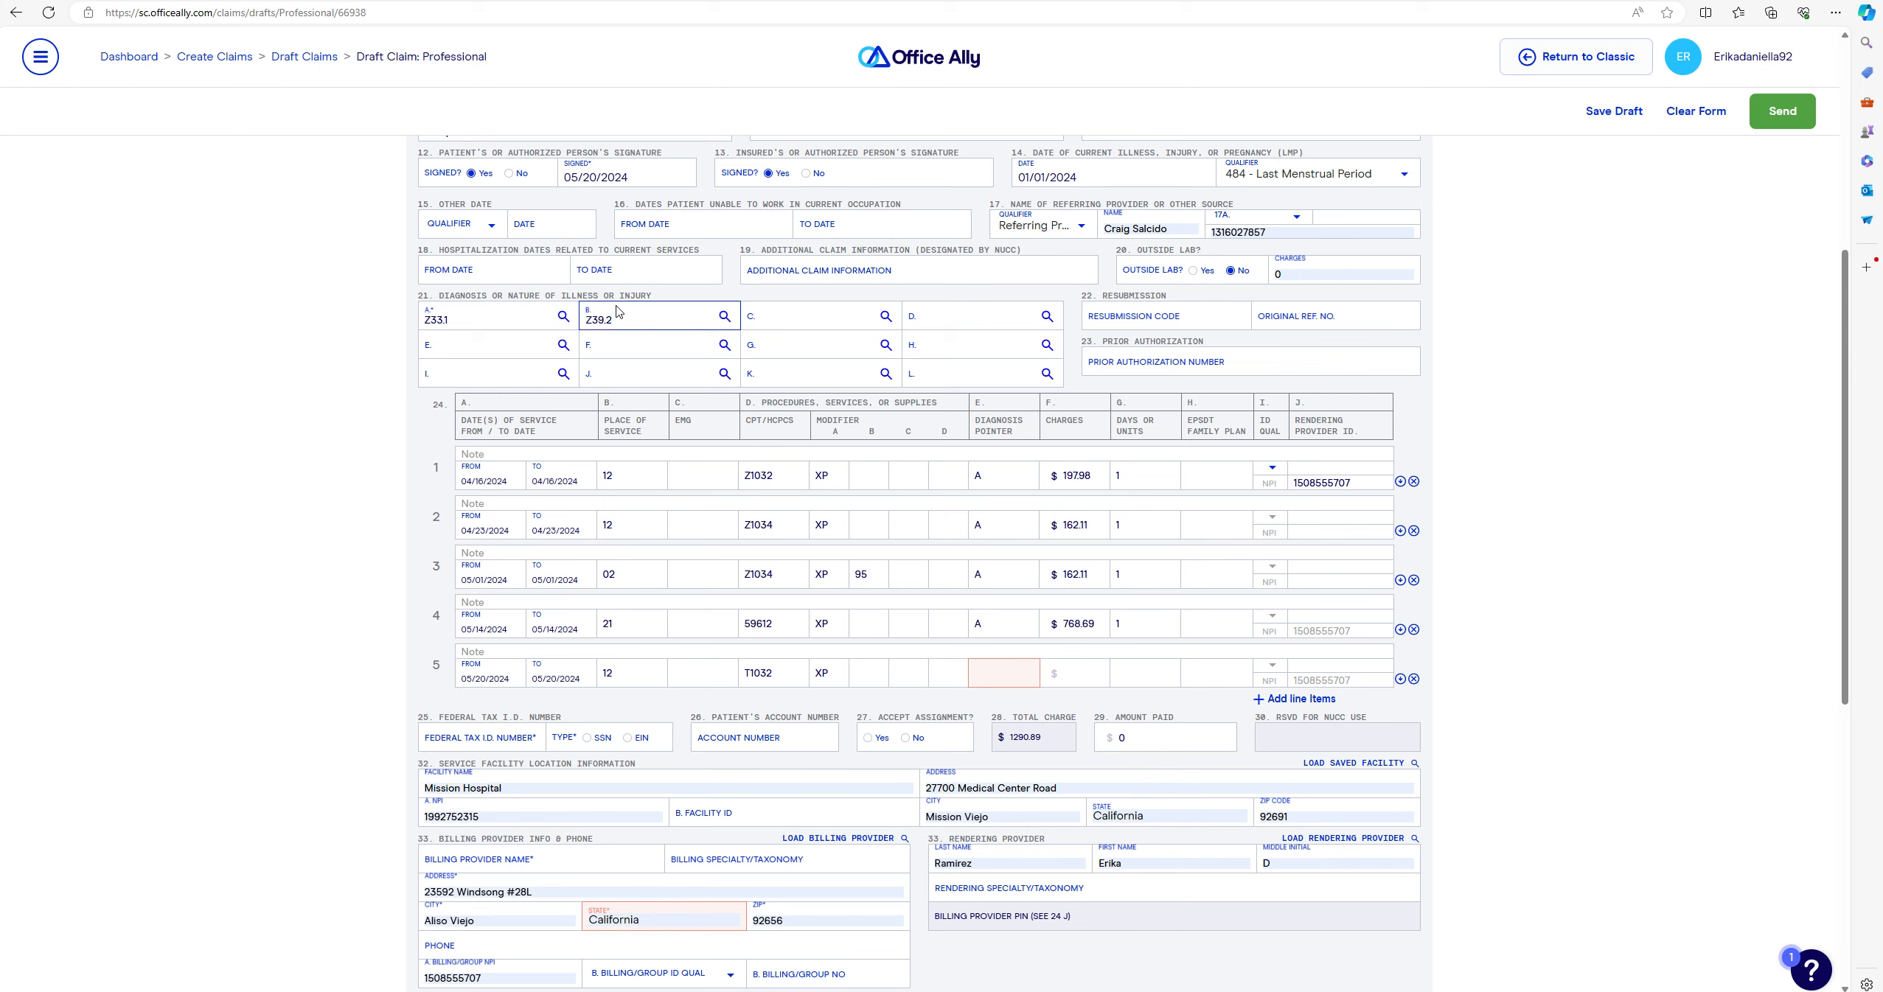
{"action": "left_click", "coordinate": [1019, 675]}
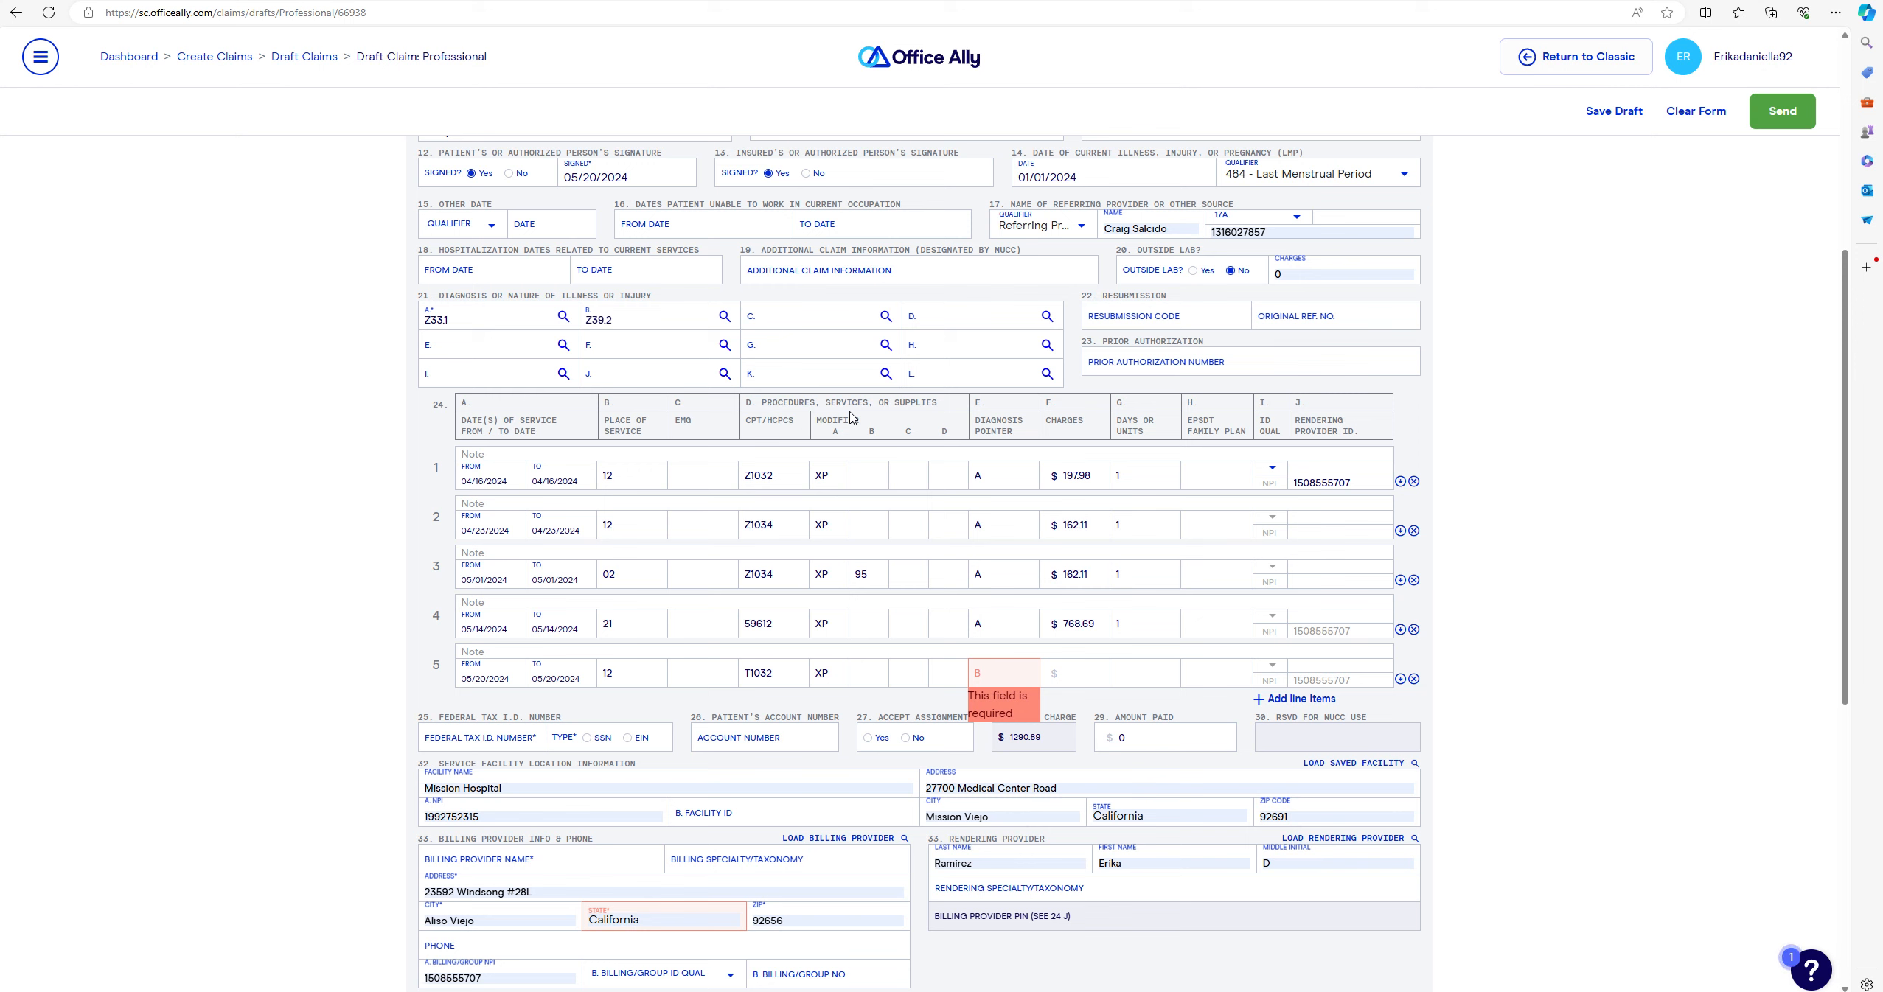
{"action": "left_click", "coordinate": [1085, 670]}
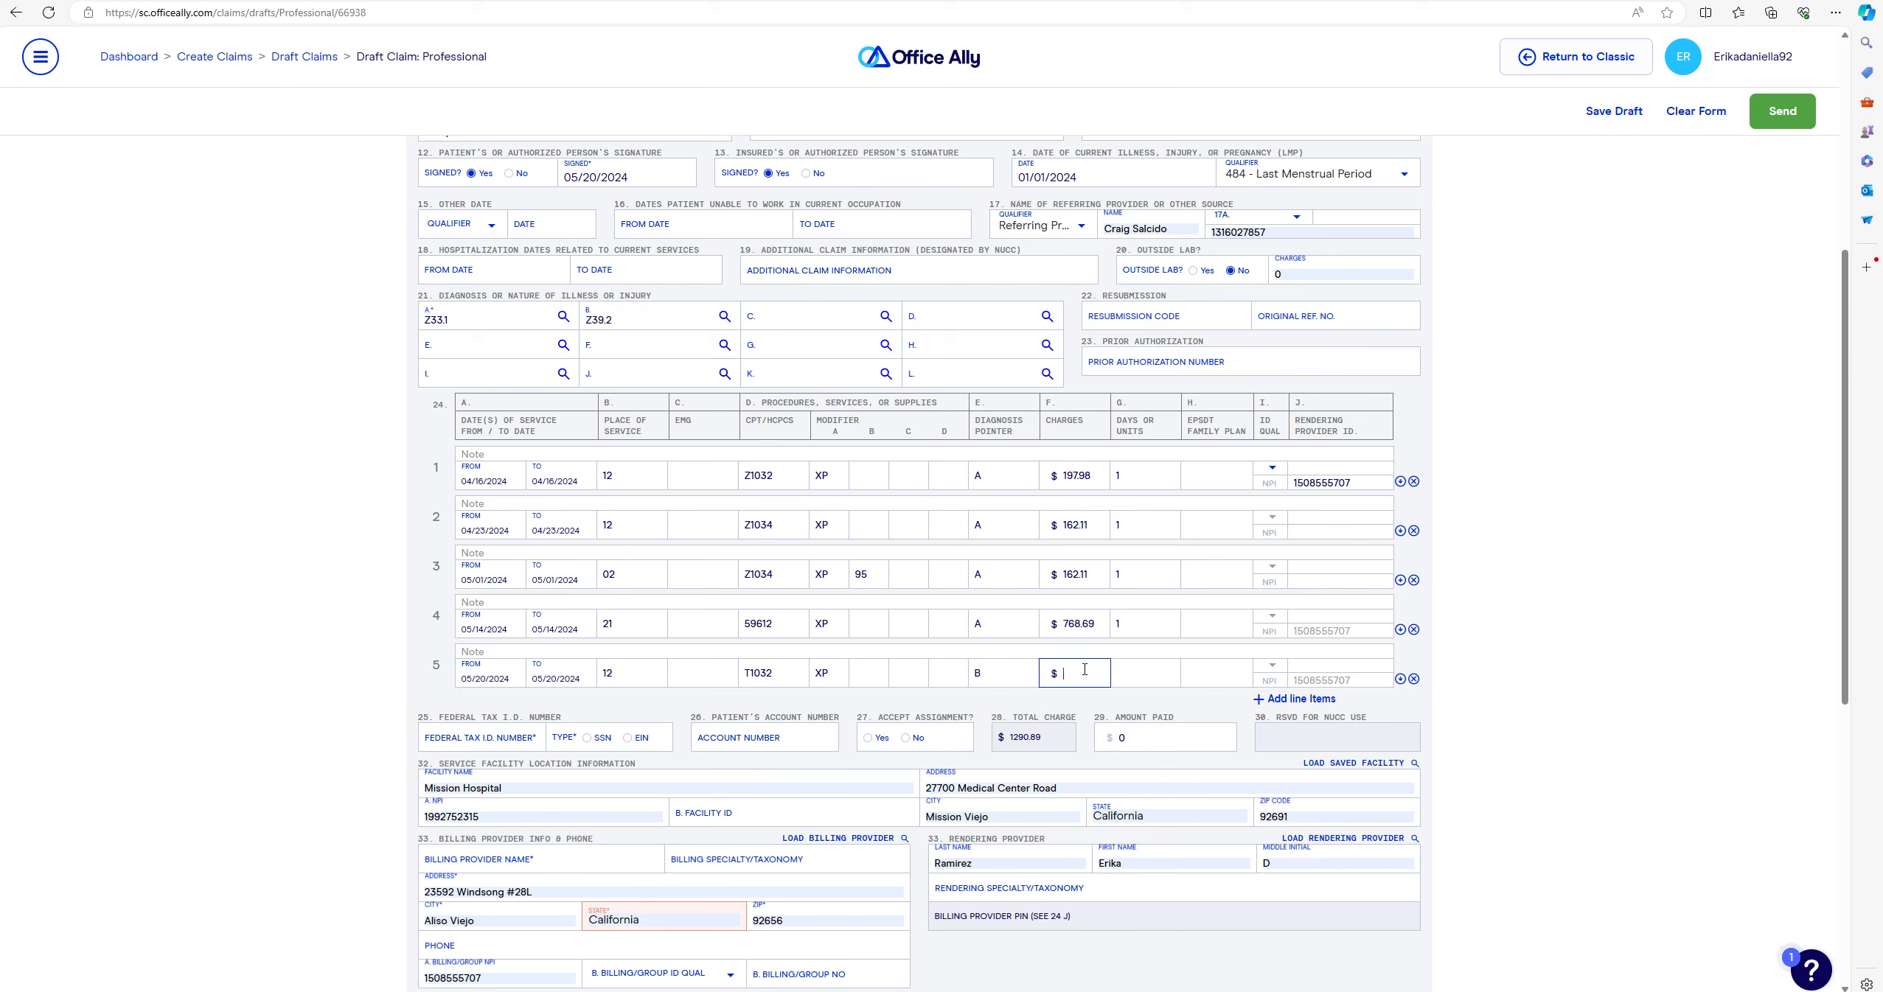
- Give line 5 12 units and a $486.36 charge, and add an empty sixth line
{"action": "left_click", "coordinate": [1166, 683]}
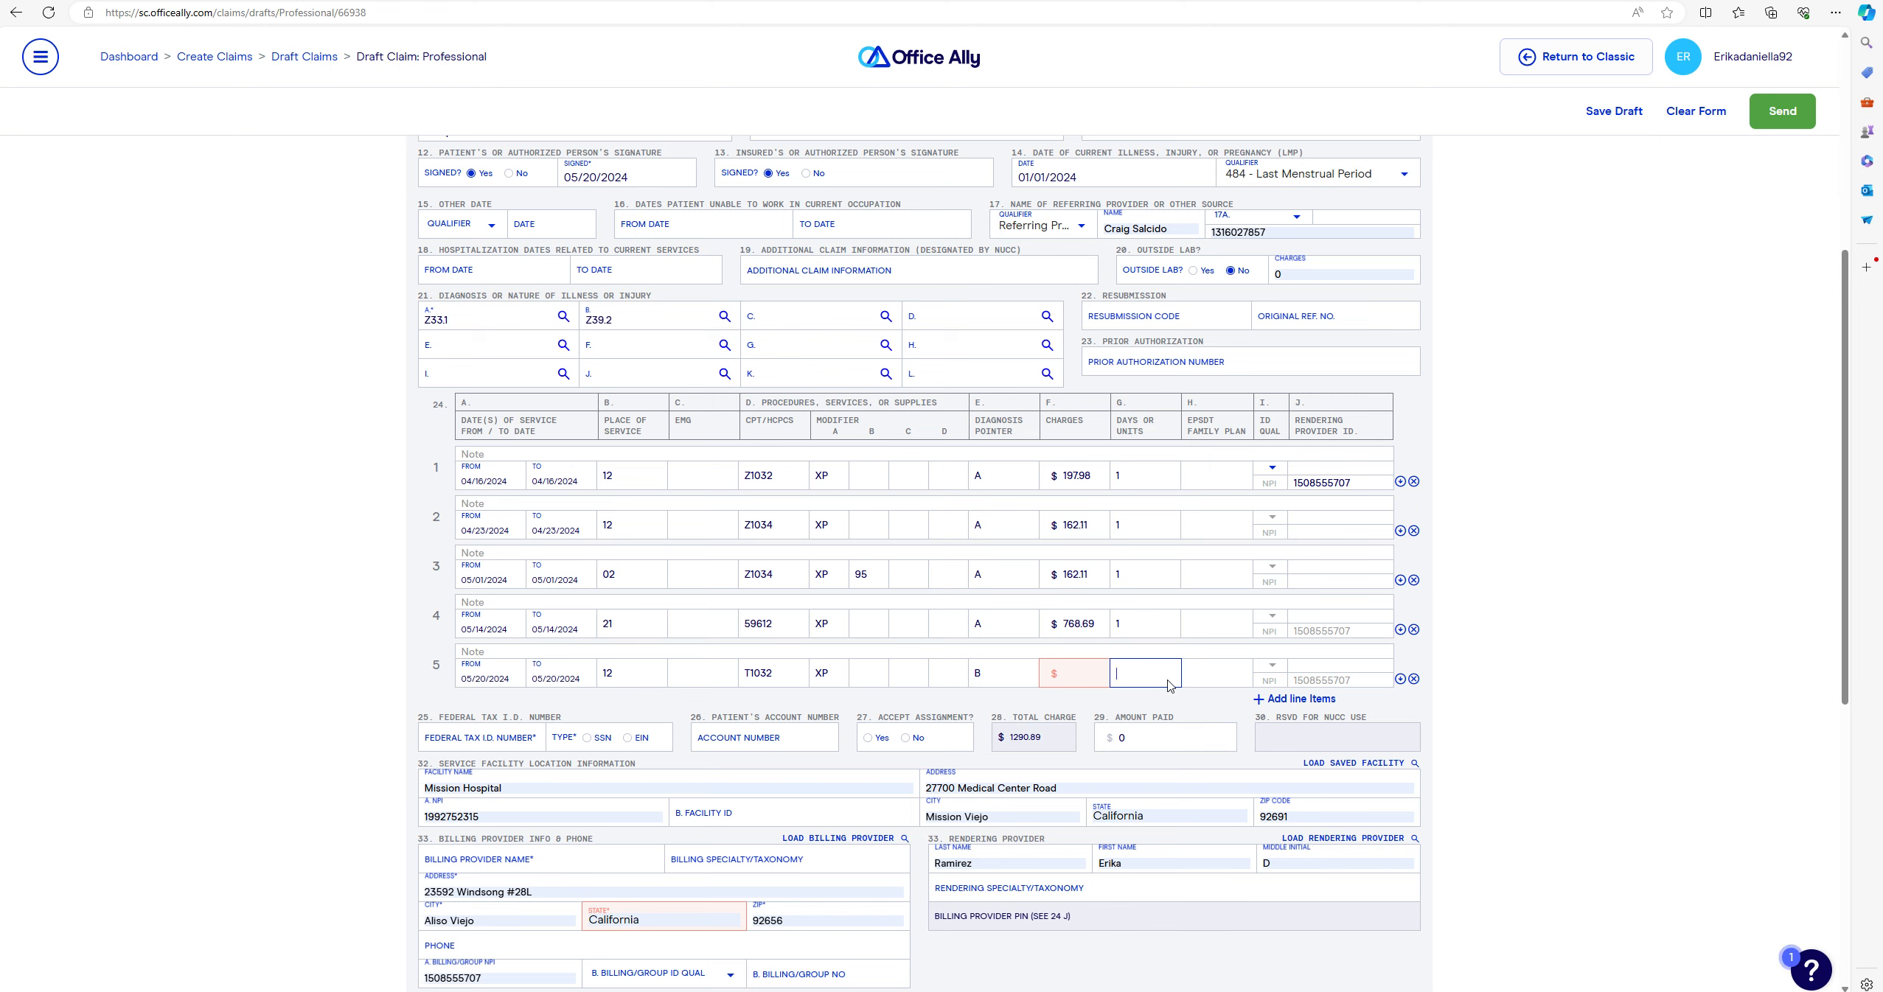
{"action": "type", "text": "12"}
{"action": "left_click", "coordinate": [1098, 675]}
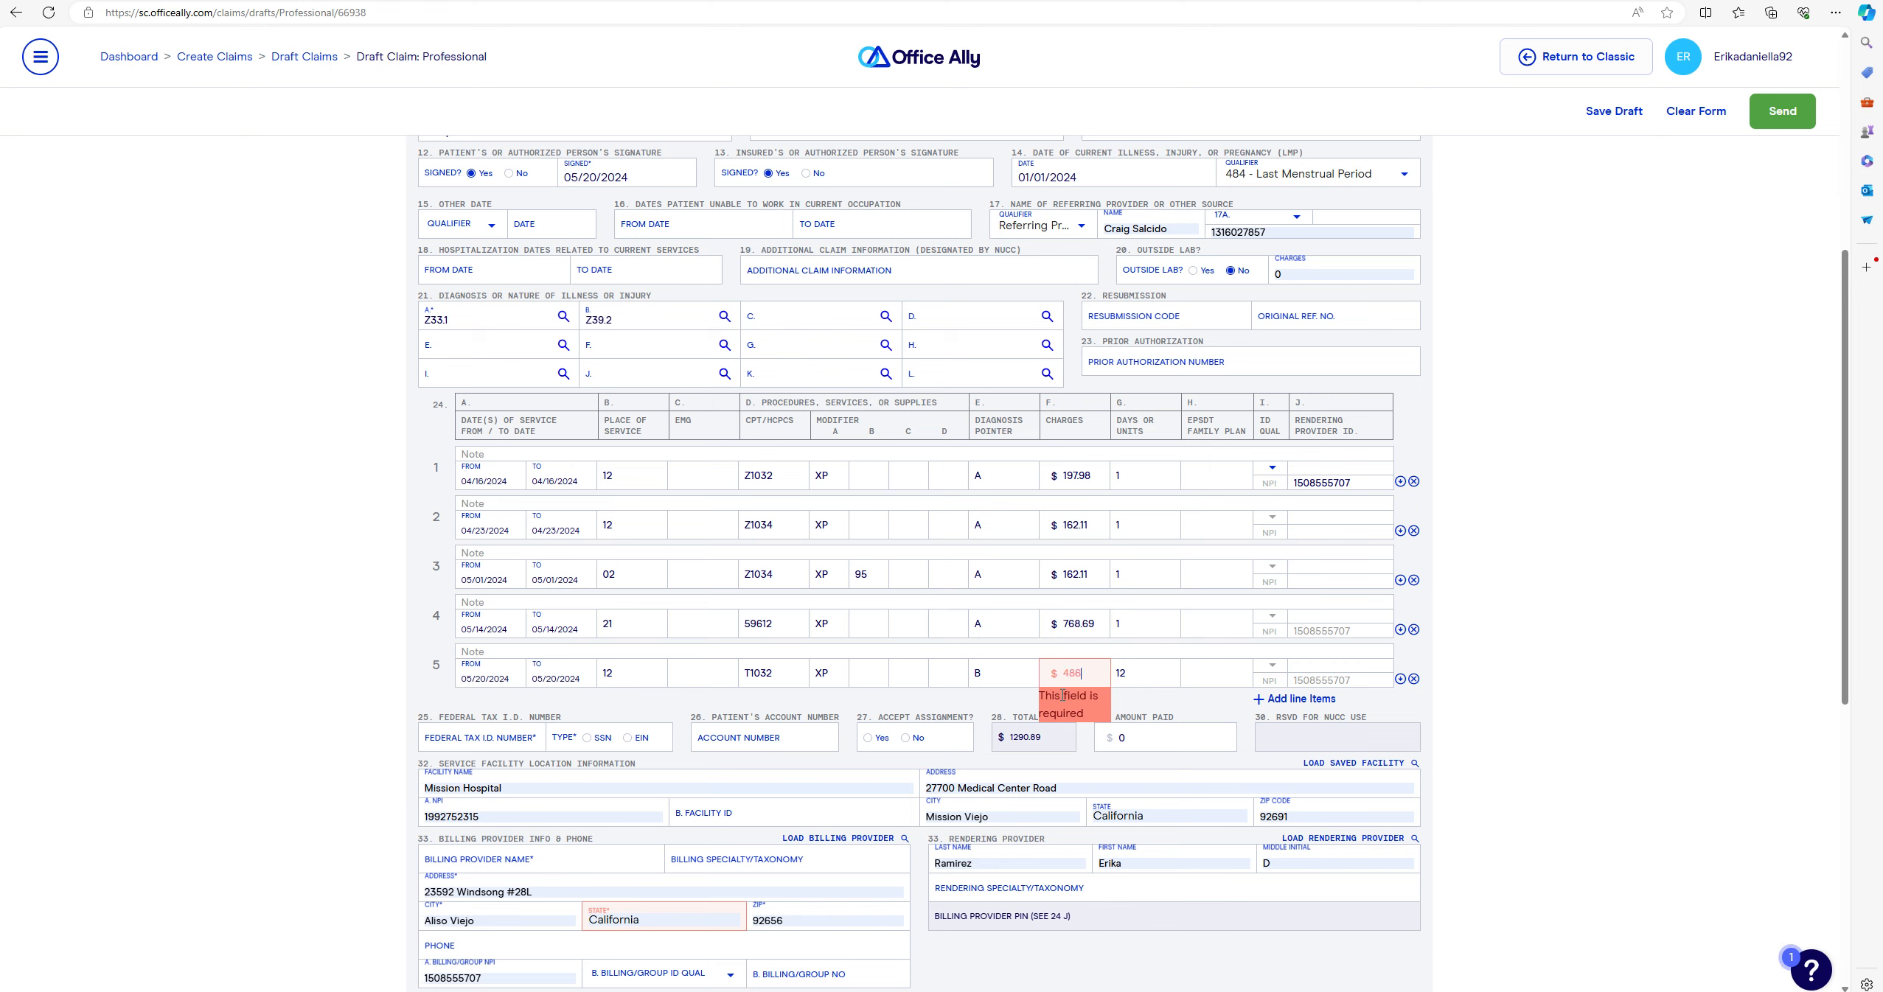
{"action": "type", "text": "6"}
{"action": "key", "text": "Tab"}
{"action": "key", "text": "Tab"}
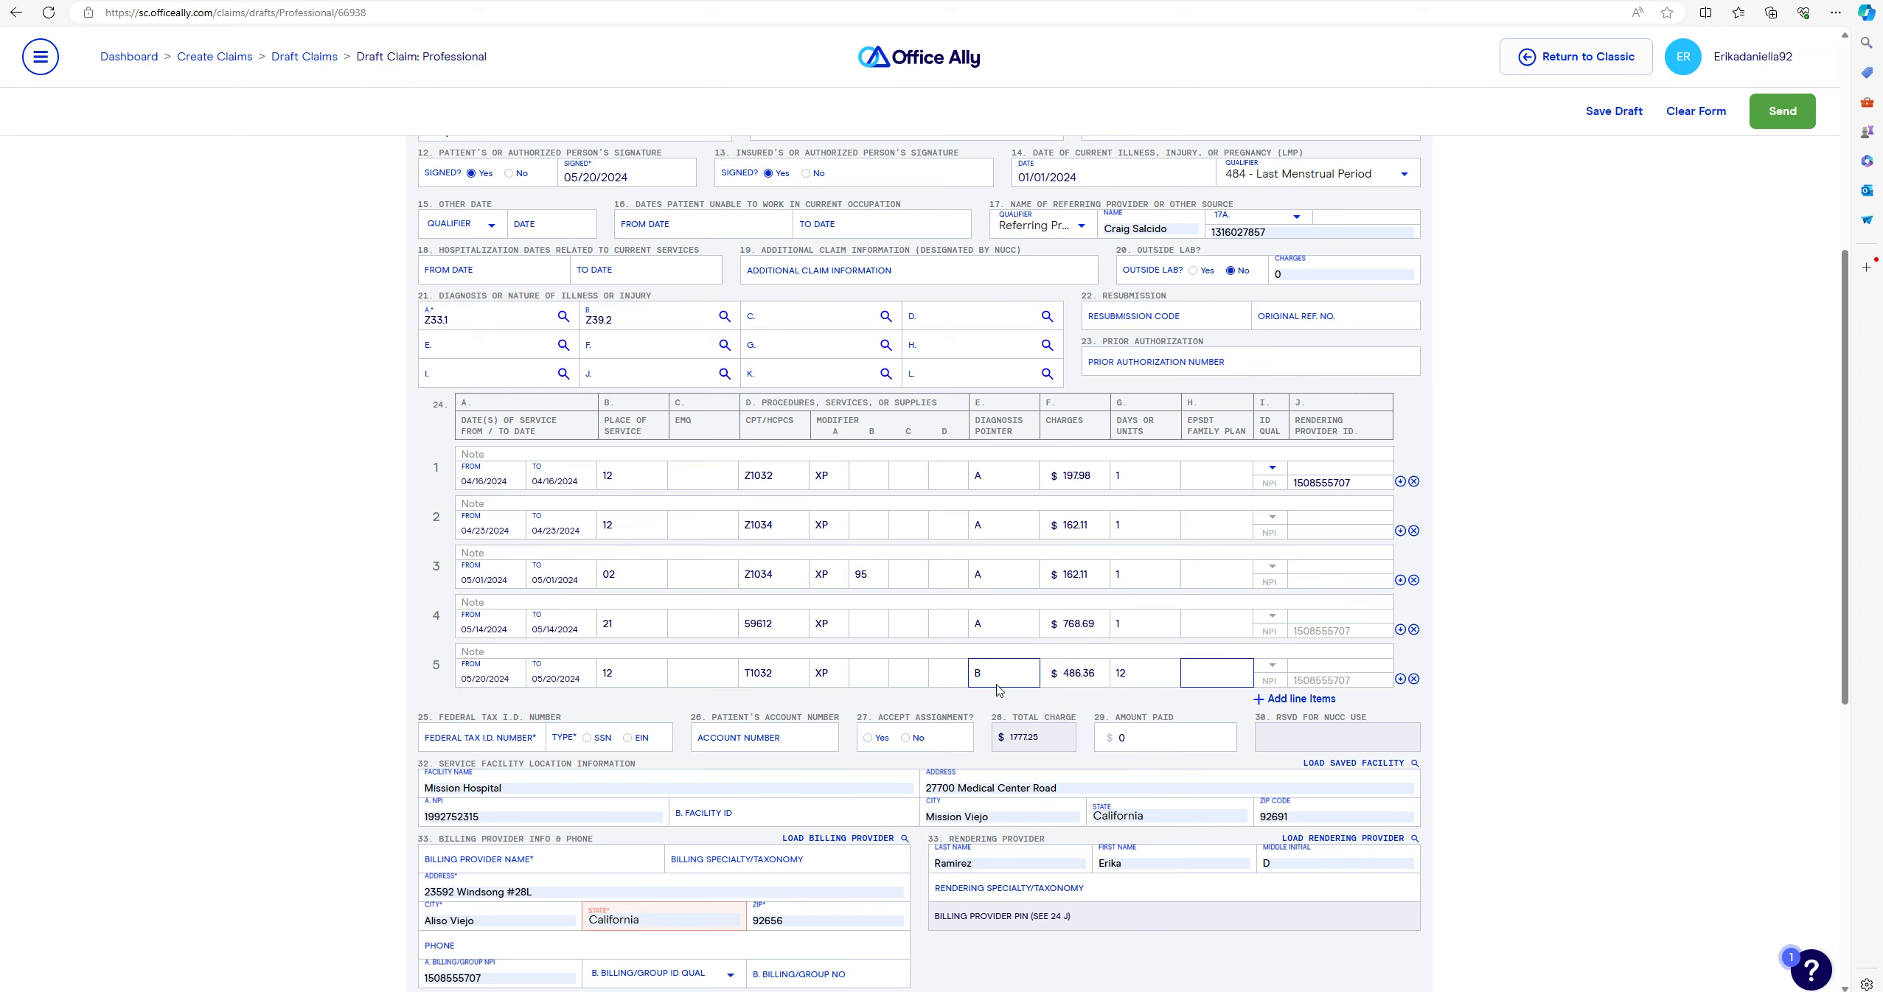
{"action": "left_click", "coordinate": [1277, 566]}
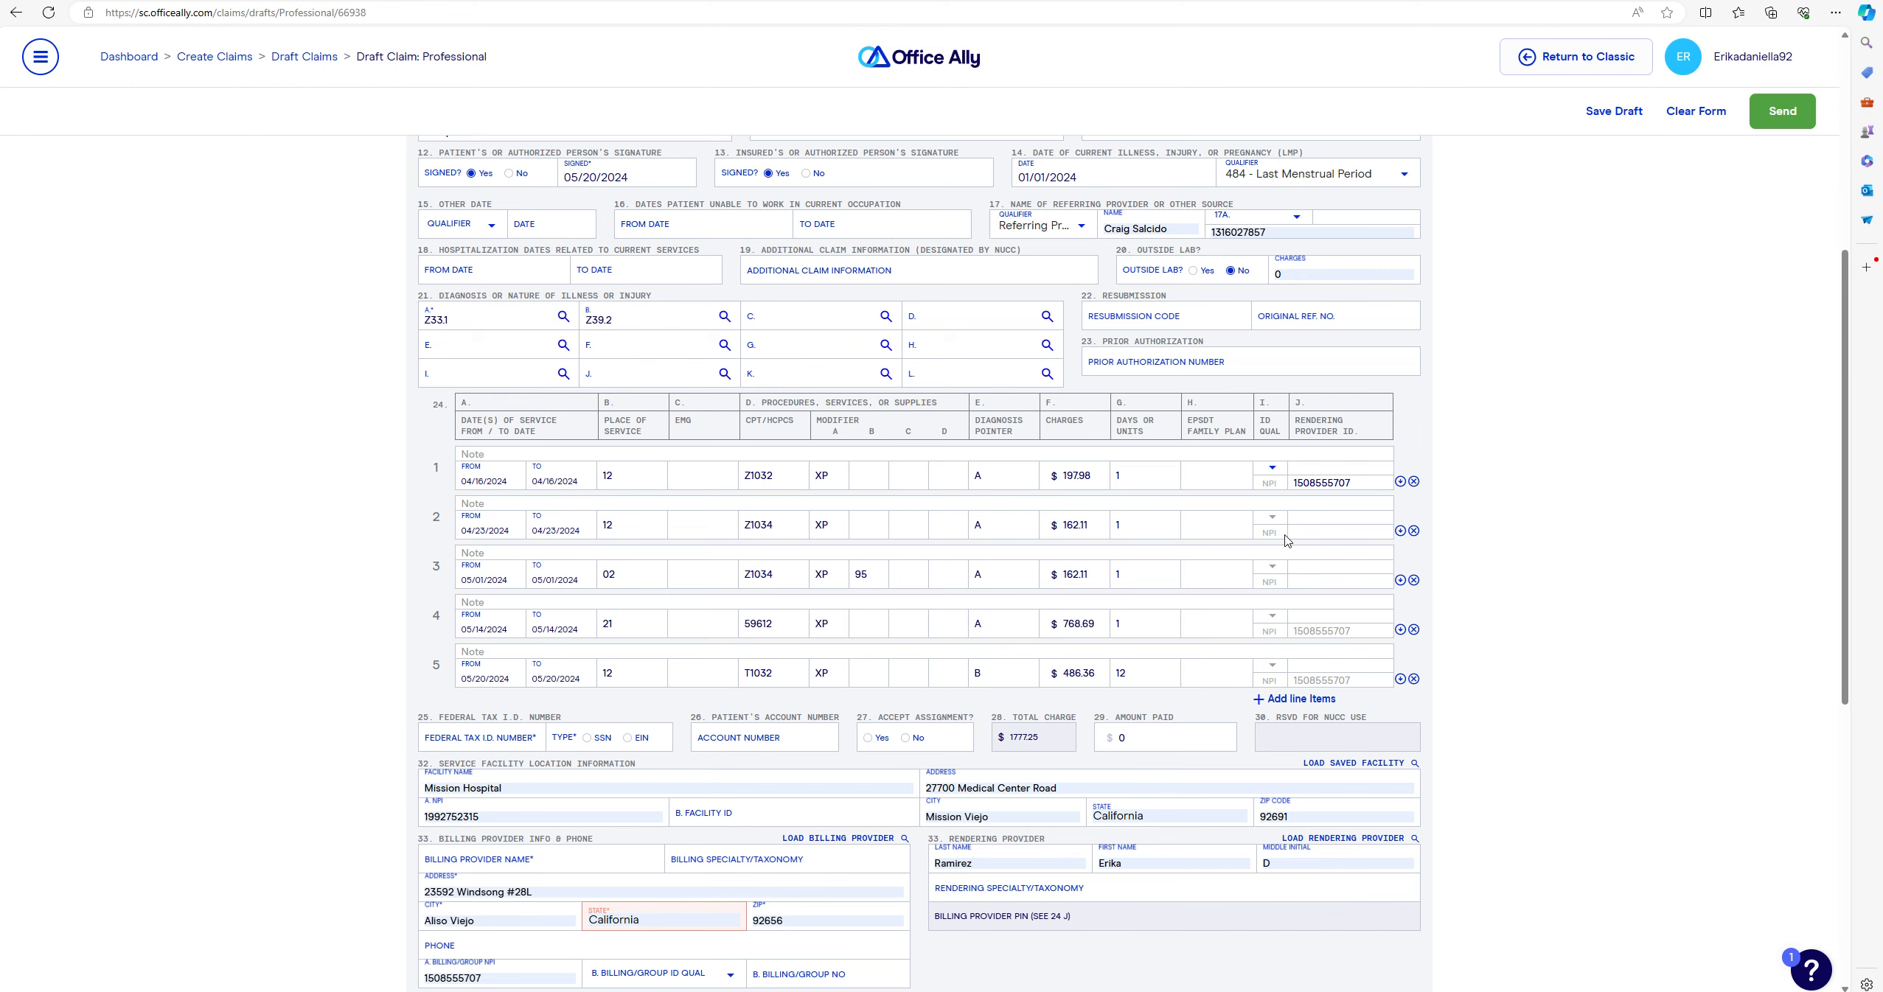
{"action": "left_click", "coordinate": [1274, 699]}
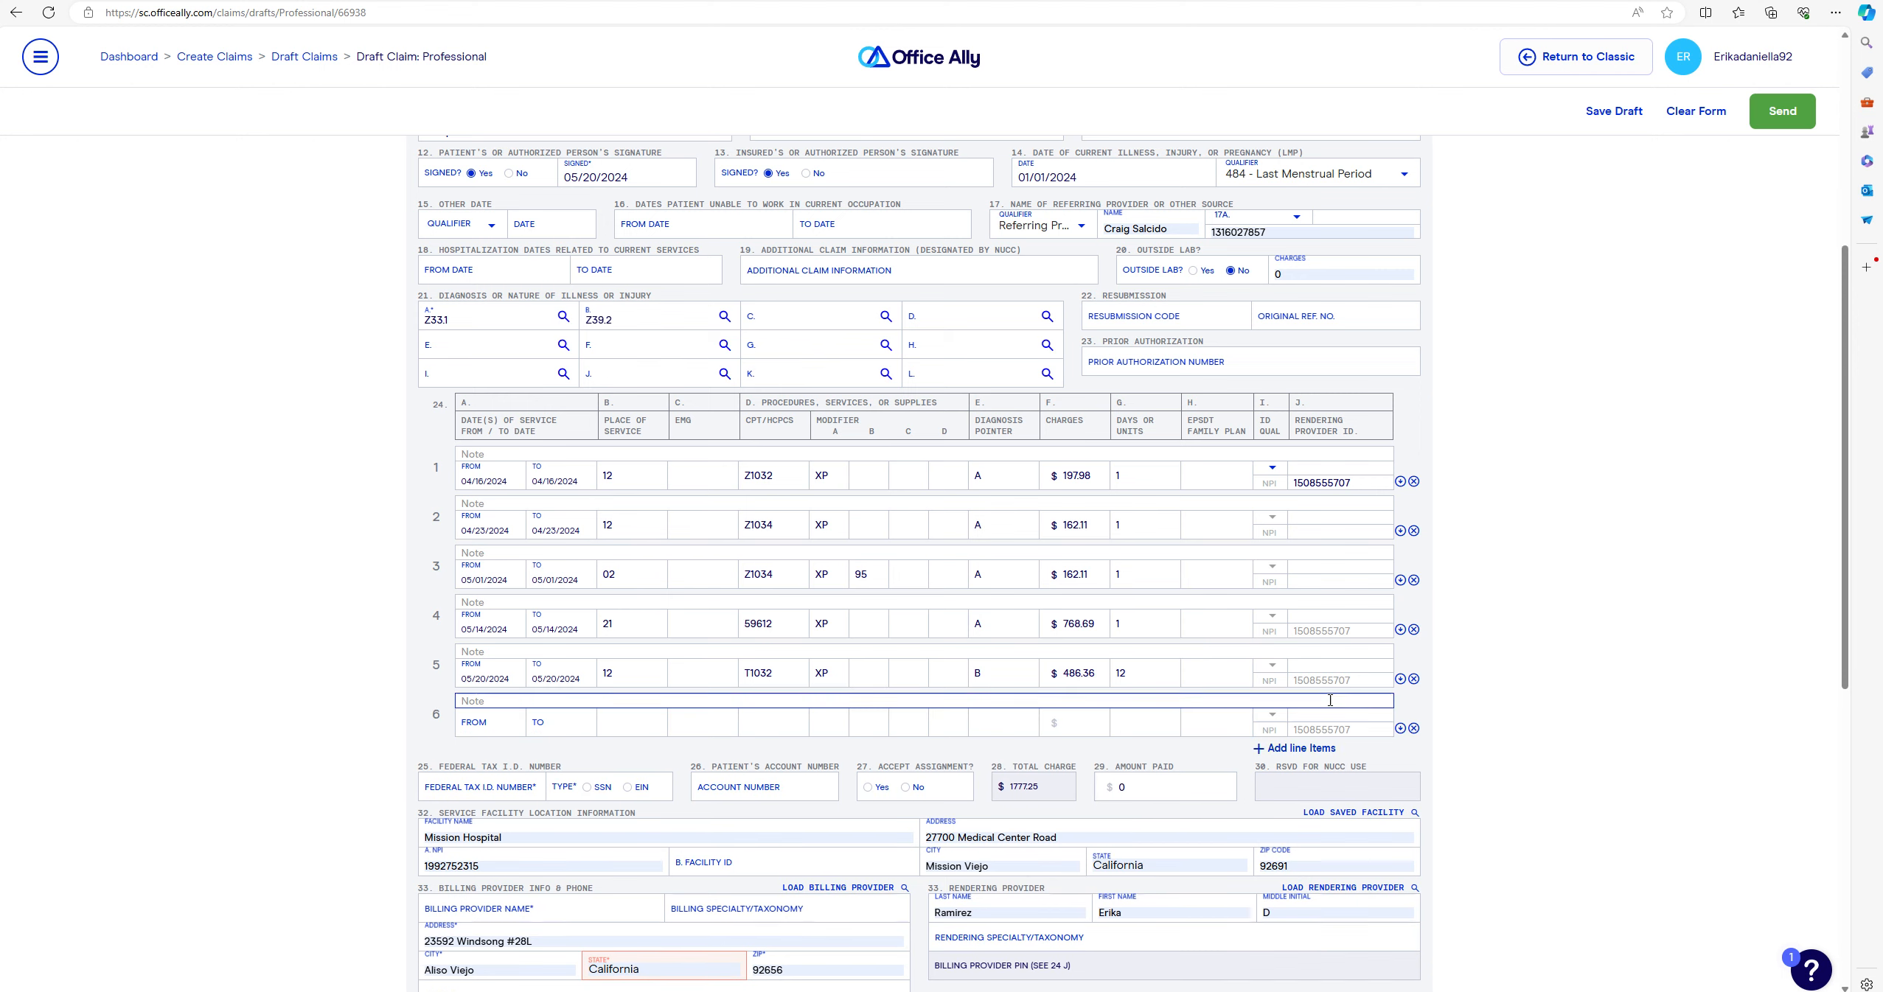
- Give line 6 service date 05/23/2024, place of service 12, procedure Z1038 with modifier XP
{"action": "left_click", "coordinate": [509, 732]}
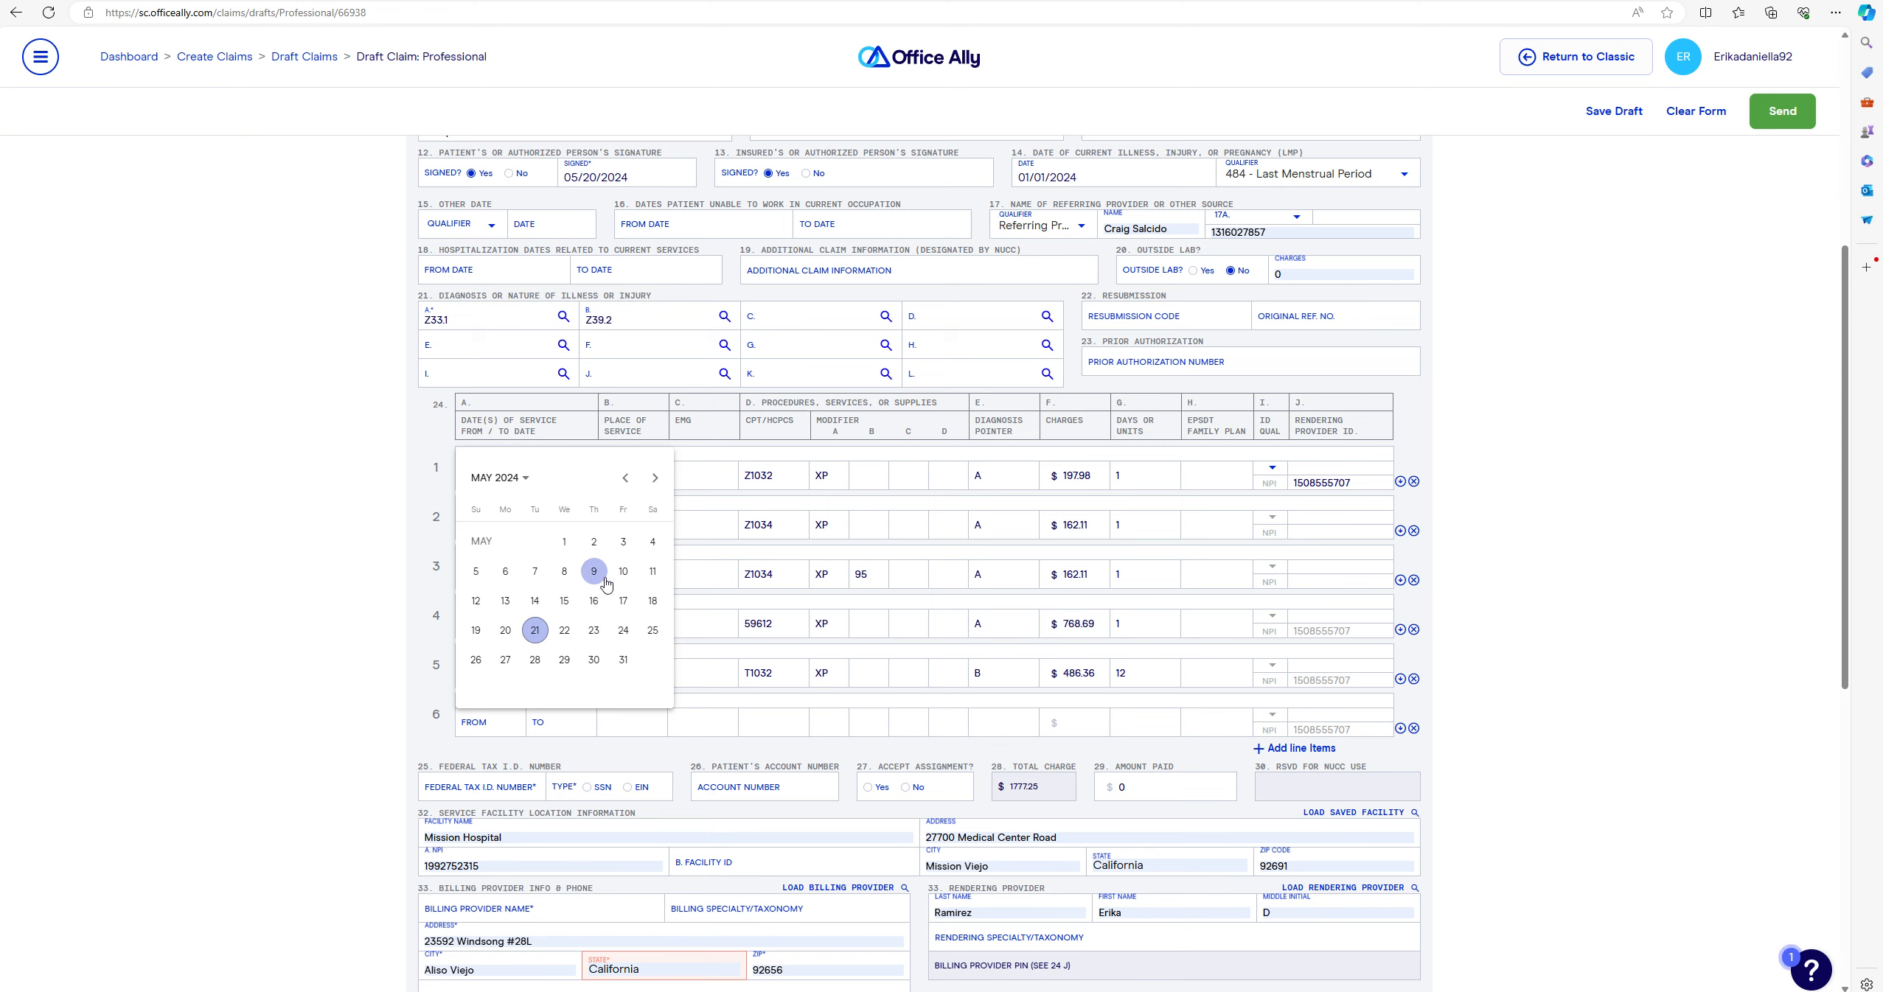
{"action": "left_click", "coordinate": [591, 634]}
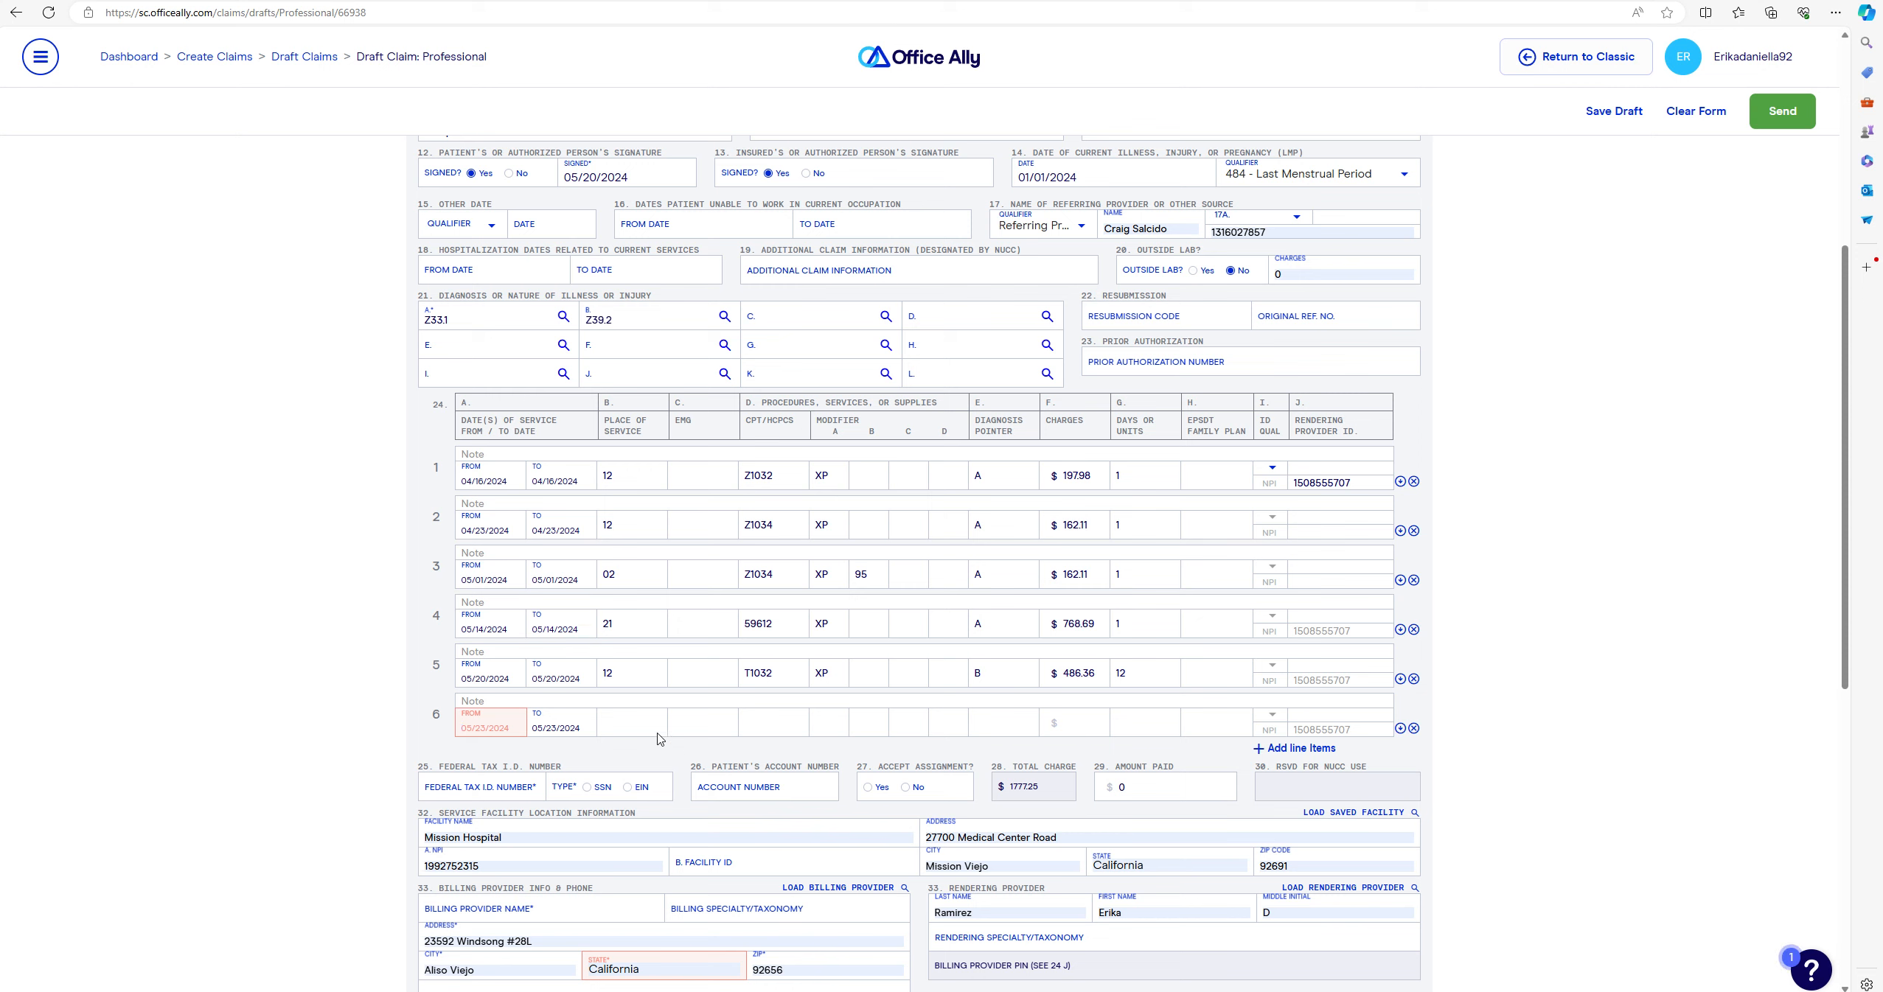
{"action": "left_click", "coordinate": [615, 728]}
{"action": "type", "text": "12"}
{"action": "left_click", "coordinate": [754, 728]}
{"action": "type", "text": "Z1038"}
{"action": "key", "text": "Tab"}
{"action": "type", "text": "XP"}
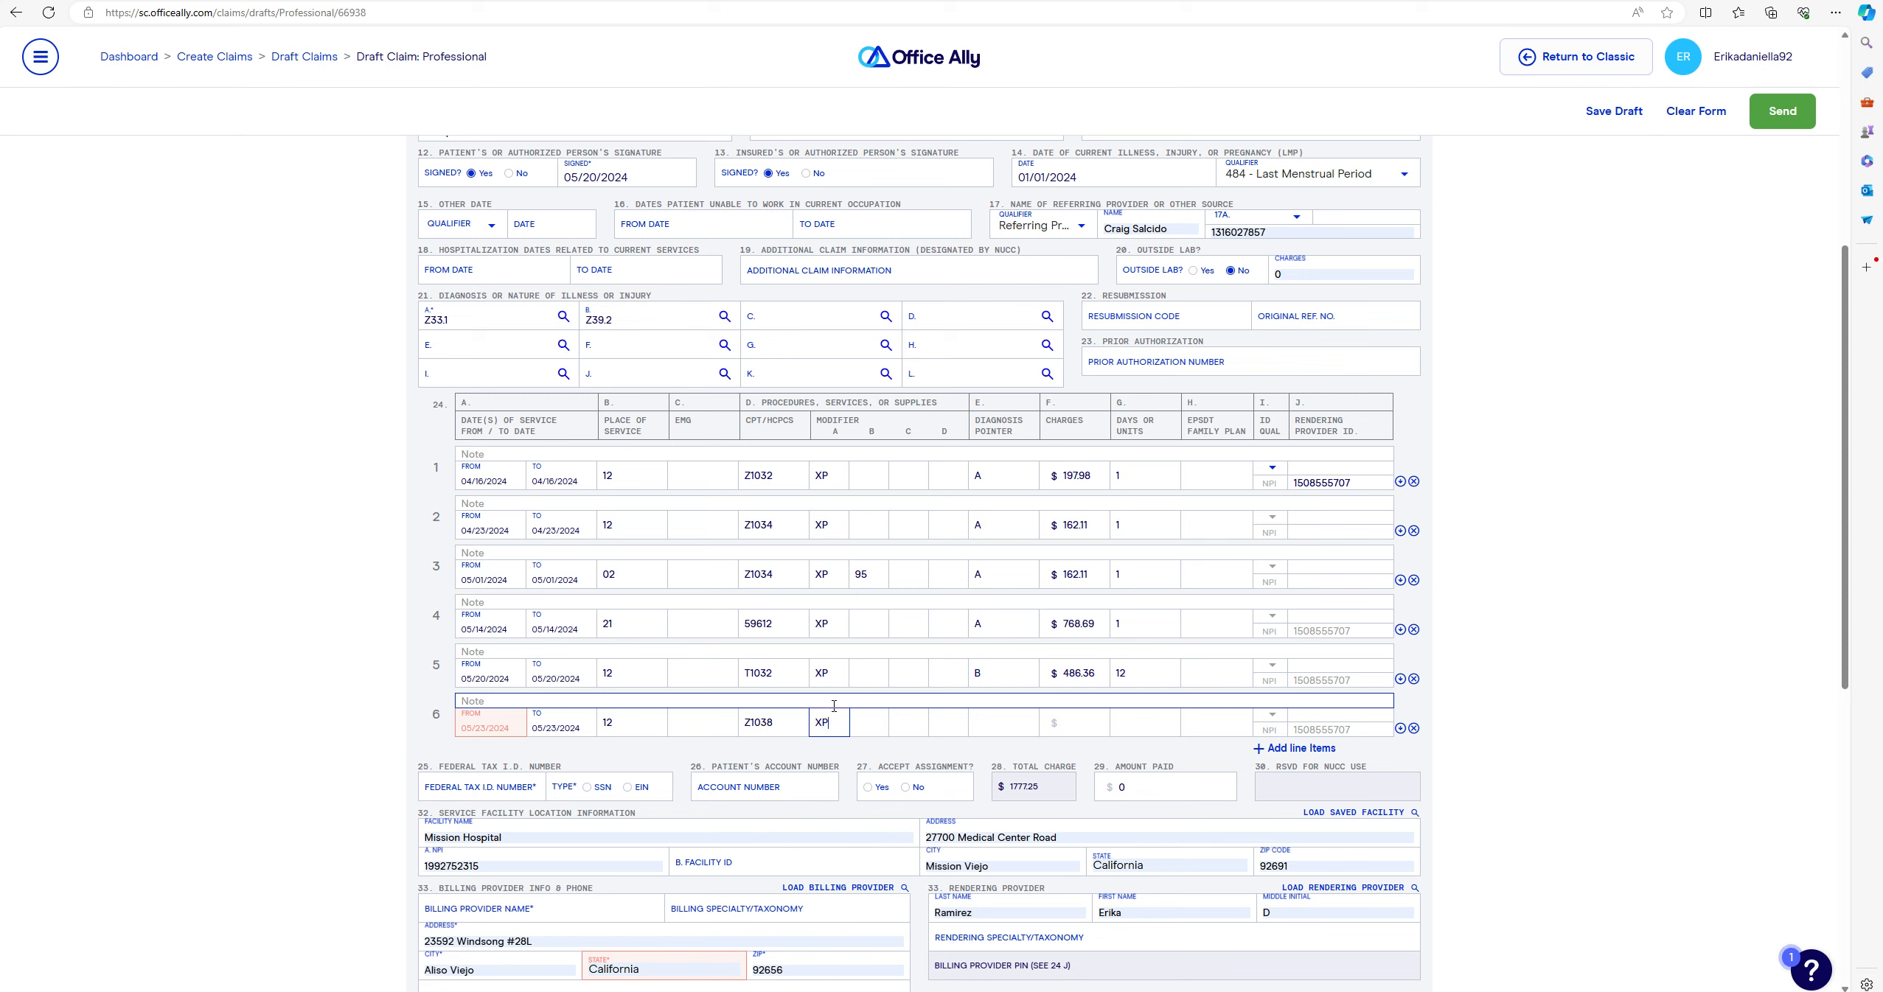
- Set line 6's pointer to B, charge $162.11 for 1 unit, and add an empty seventh line
{"action": "left_click", "coordinate": [988, 722]}
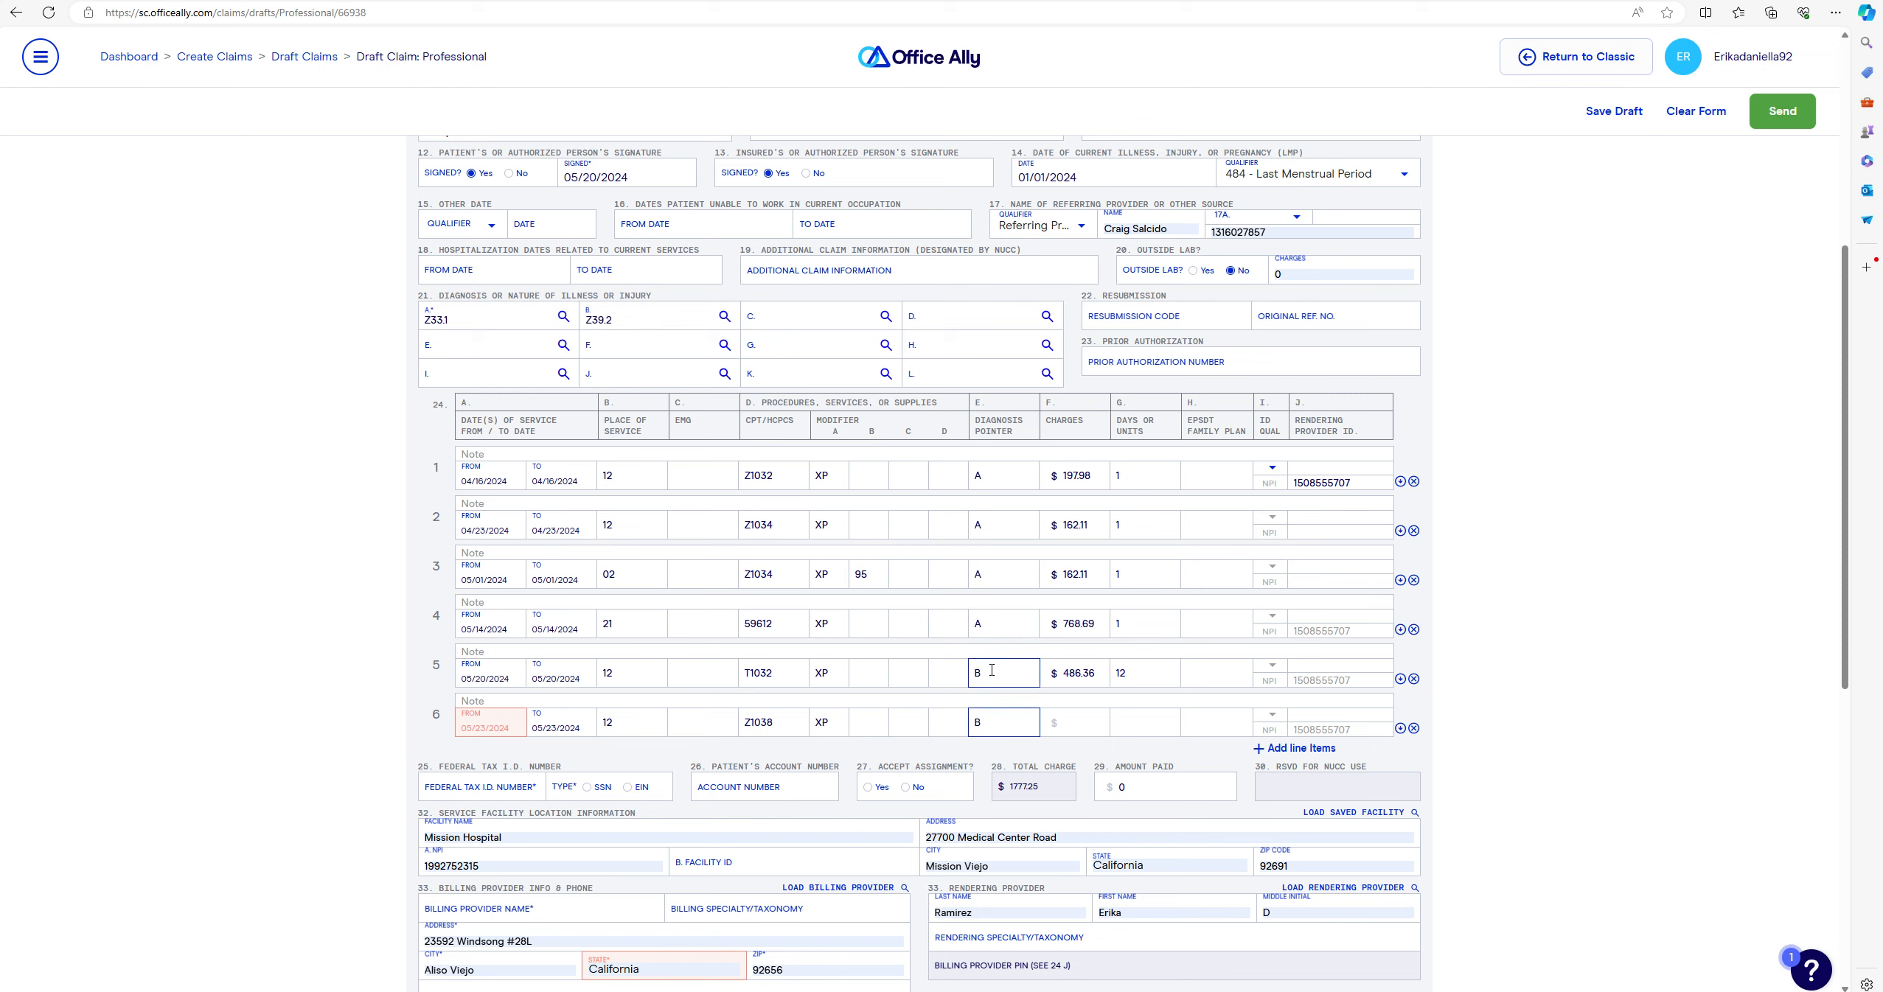
{"action": "left_click", "coordinate": [1077, 720]}
{"action": "type", "text": "162.11"}
{"action": "left_click", "coordinate": [1144, 716]}
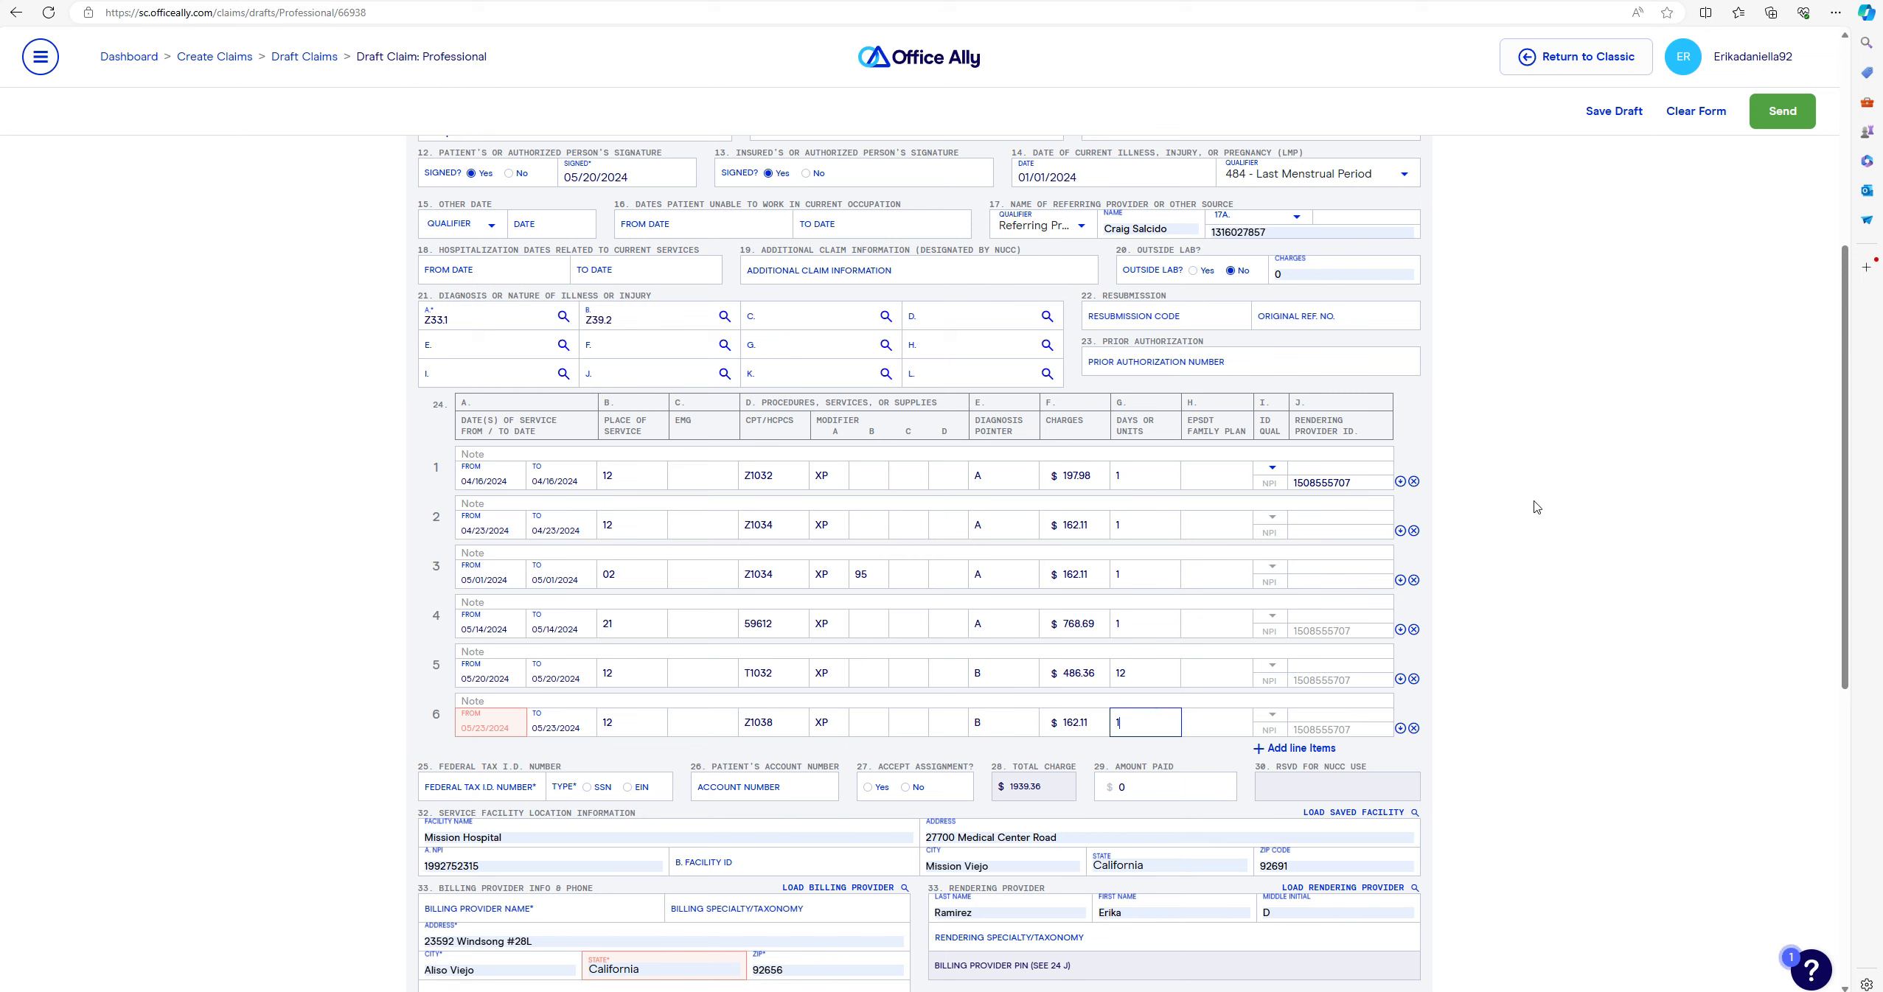
{"action": "left_click", "coordinate": [1311, 749]}
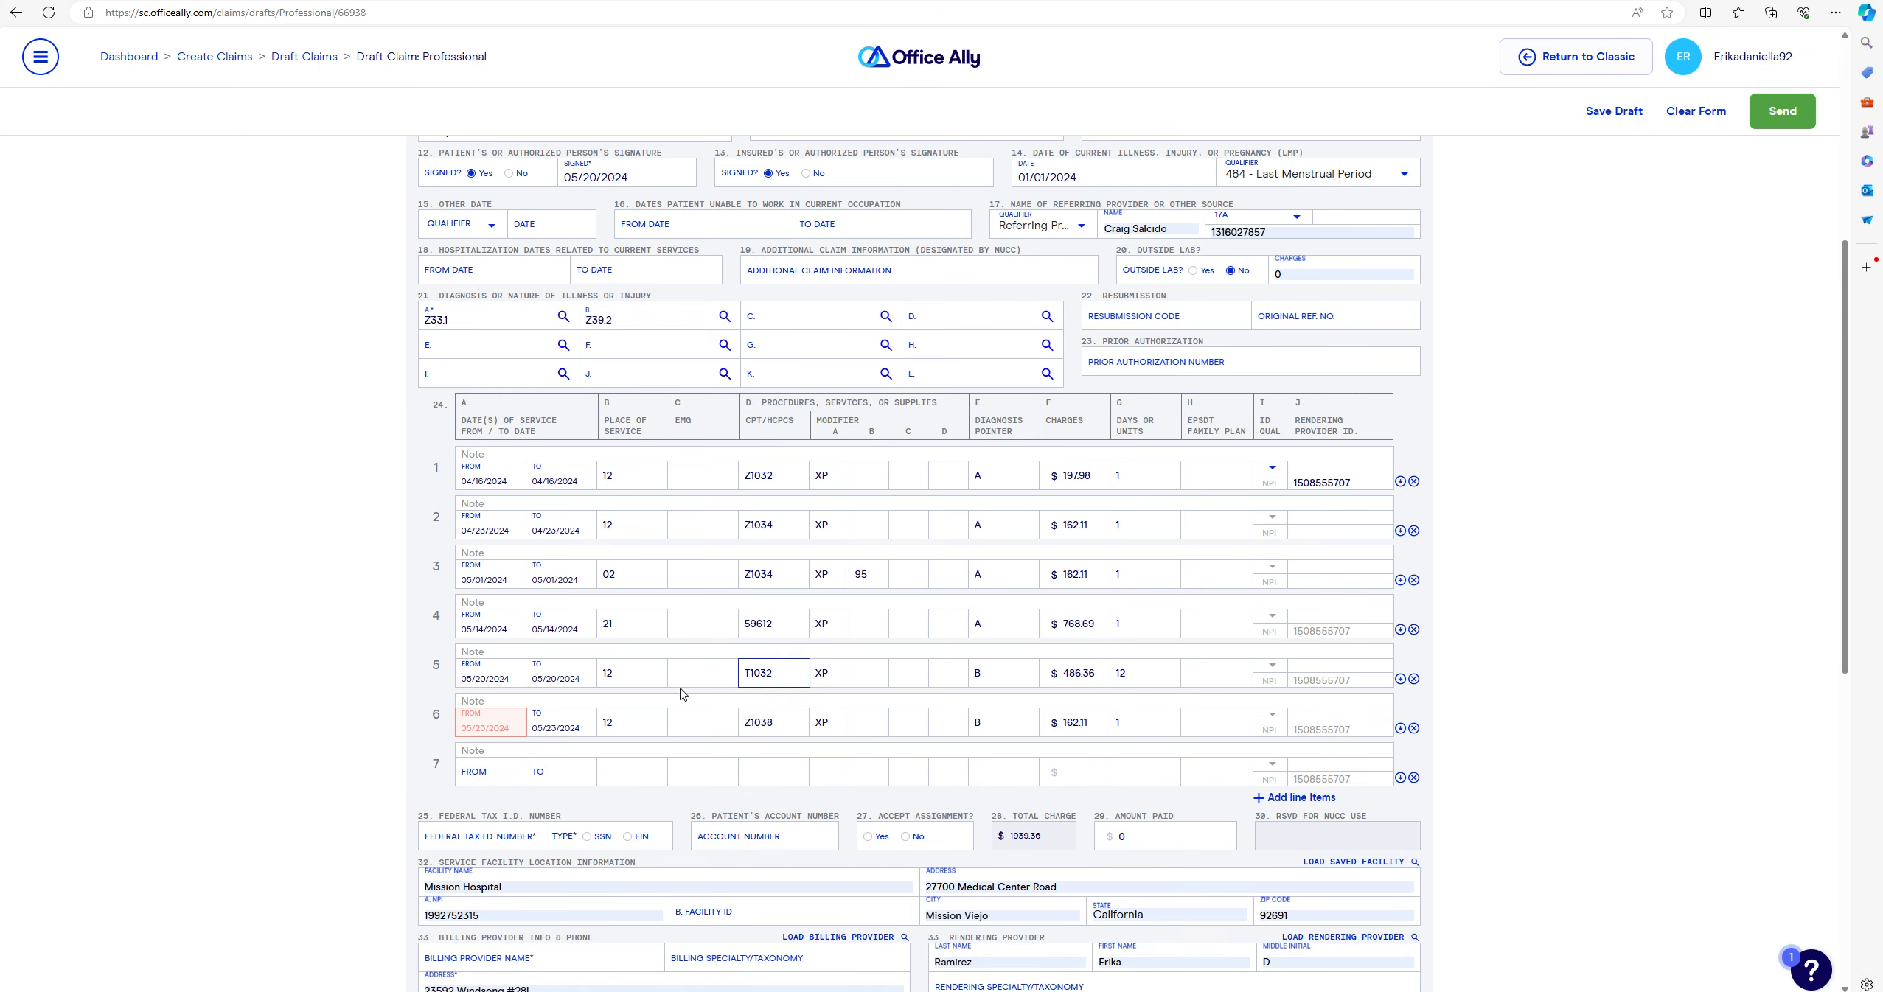
- Date line 7 05/27/2024 with place of service 10, procedure Z1038 and modifiers XP and 93
{"action": "left_click", "coordinate": [510, 772]}
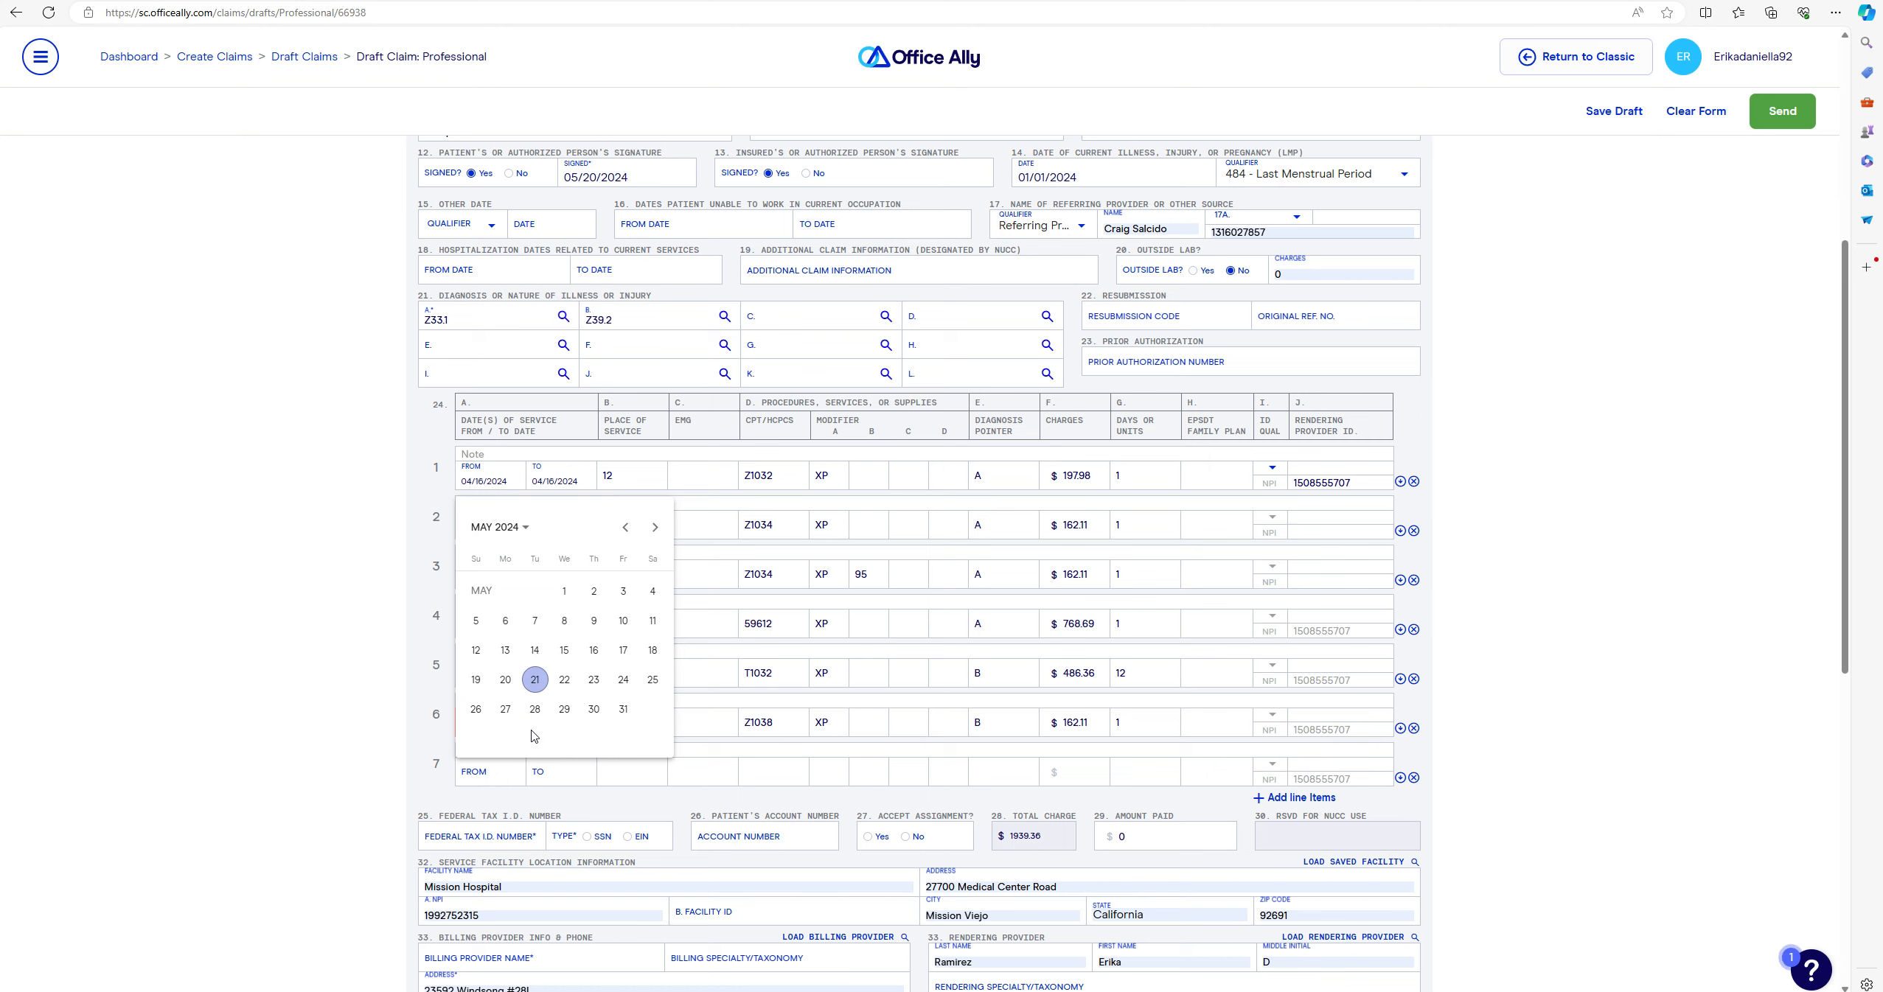
{"action": "left_click", "coordinate": [505, 709]}
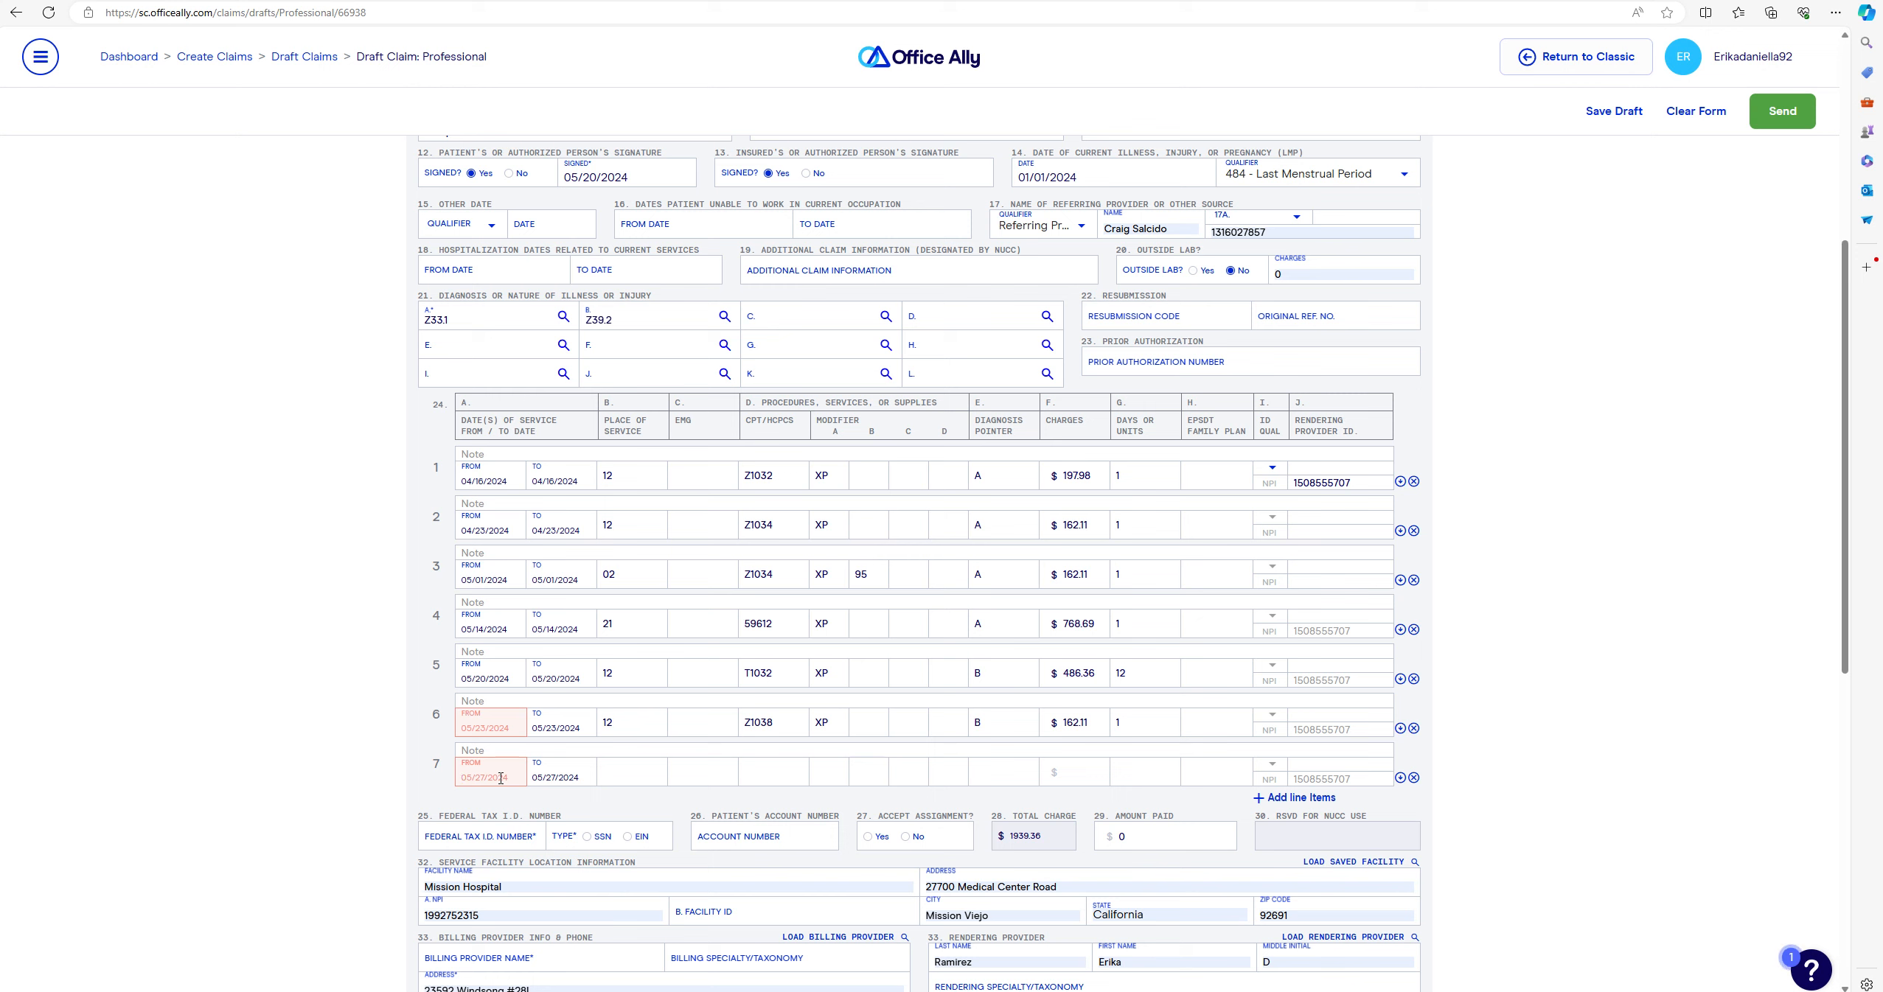
{"action": "key", "text": "Tab"}
{"action": "key", "text": "Tab"}
{"action": "type", "text": "10"}
{"action": "left_click", "coordinate": [793, 768]}
{"action": "type", "text": "Z1038"}
{"action": "left_click", "coordinate": [841, 774]}
{"action": "type", "text": "XP"}
{"action": "left_click", "coordinate": [853, 782]}
- Point line 7 to diagnosis B with a $162.11 charge for 1 unit, totalling $2101.47
{"action": "left_click", "coordinate": [1003, 774]}
{"action": "type", "text": "B"}
{"action": "left_click", "coordinate": [1096, 773]}
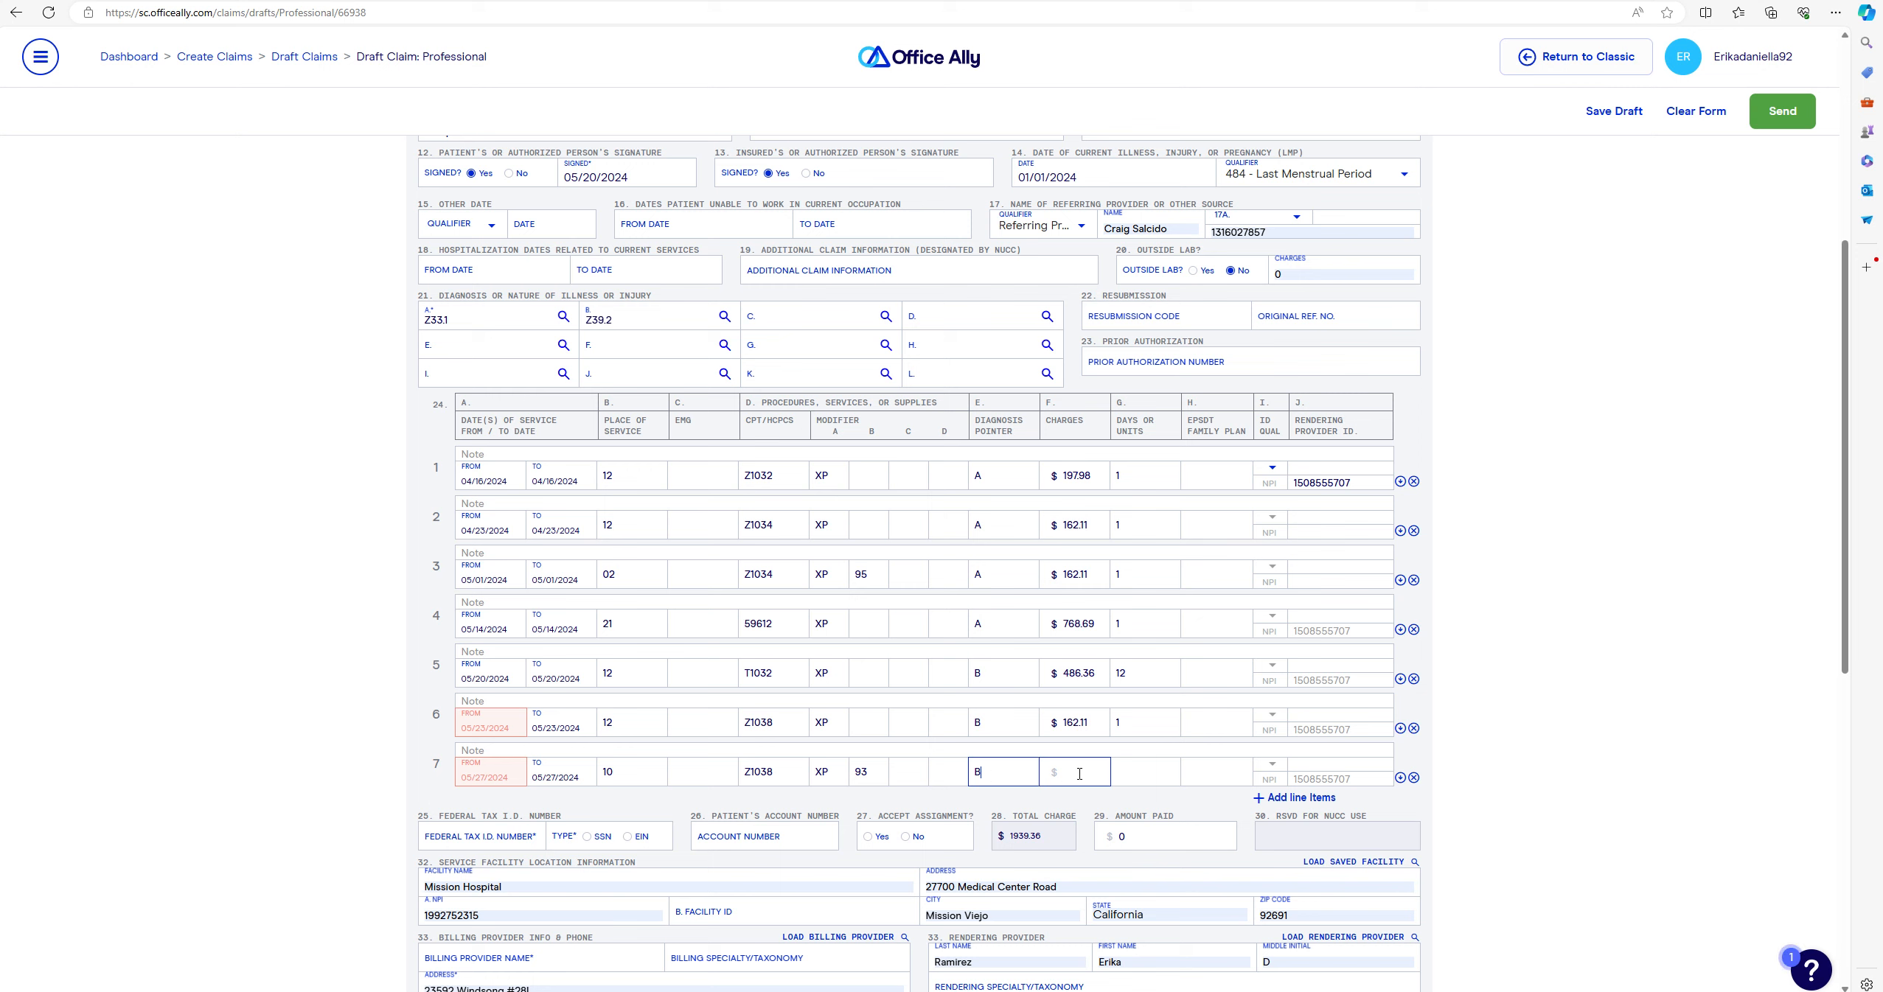
{"action": "type", "text": "162.11"}
{"action": "key", "text": "Tab"}
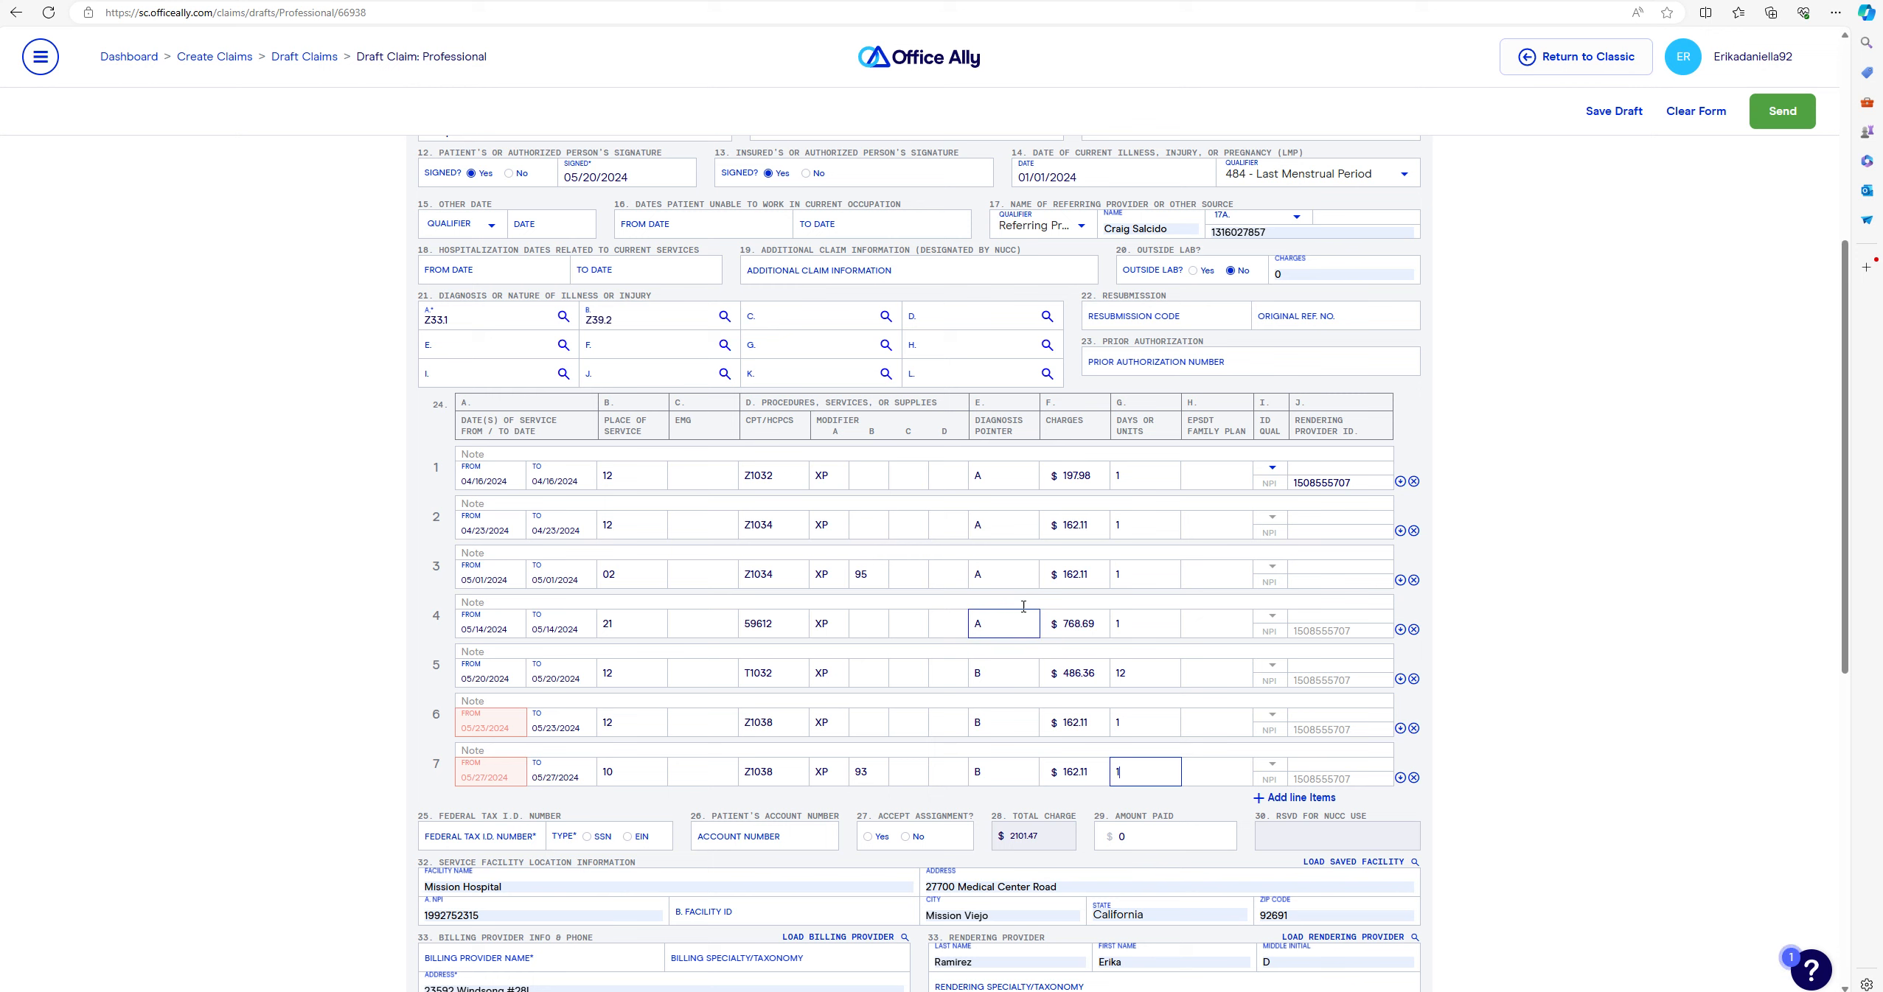
{"action": "left_click", "coordinate": [1149, 679]}
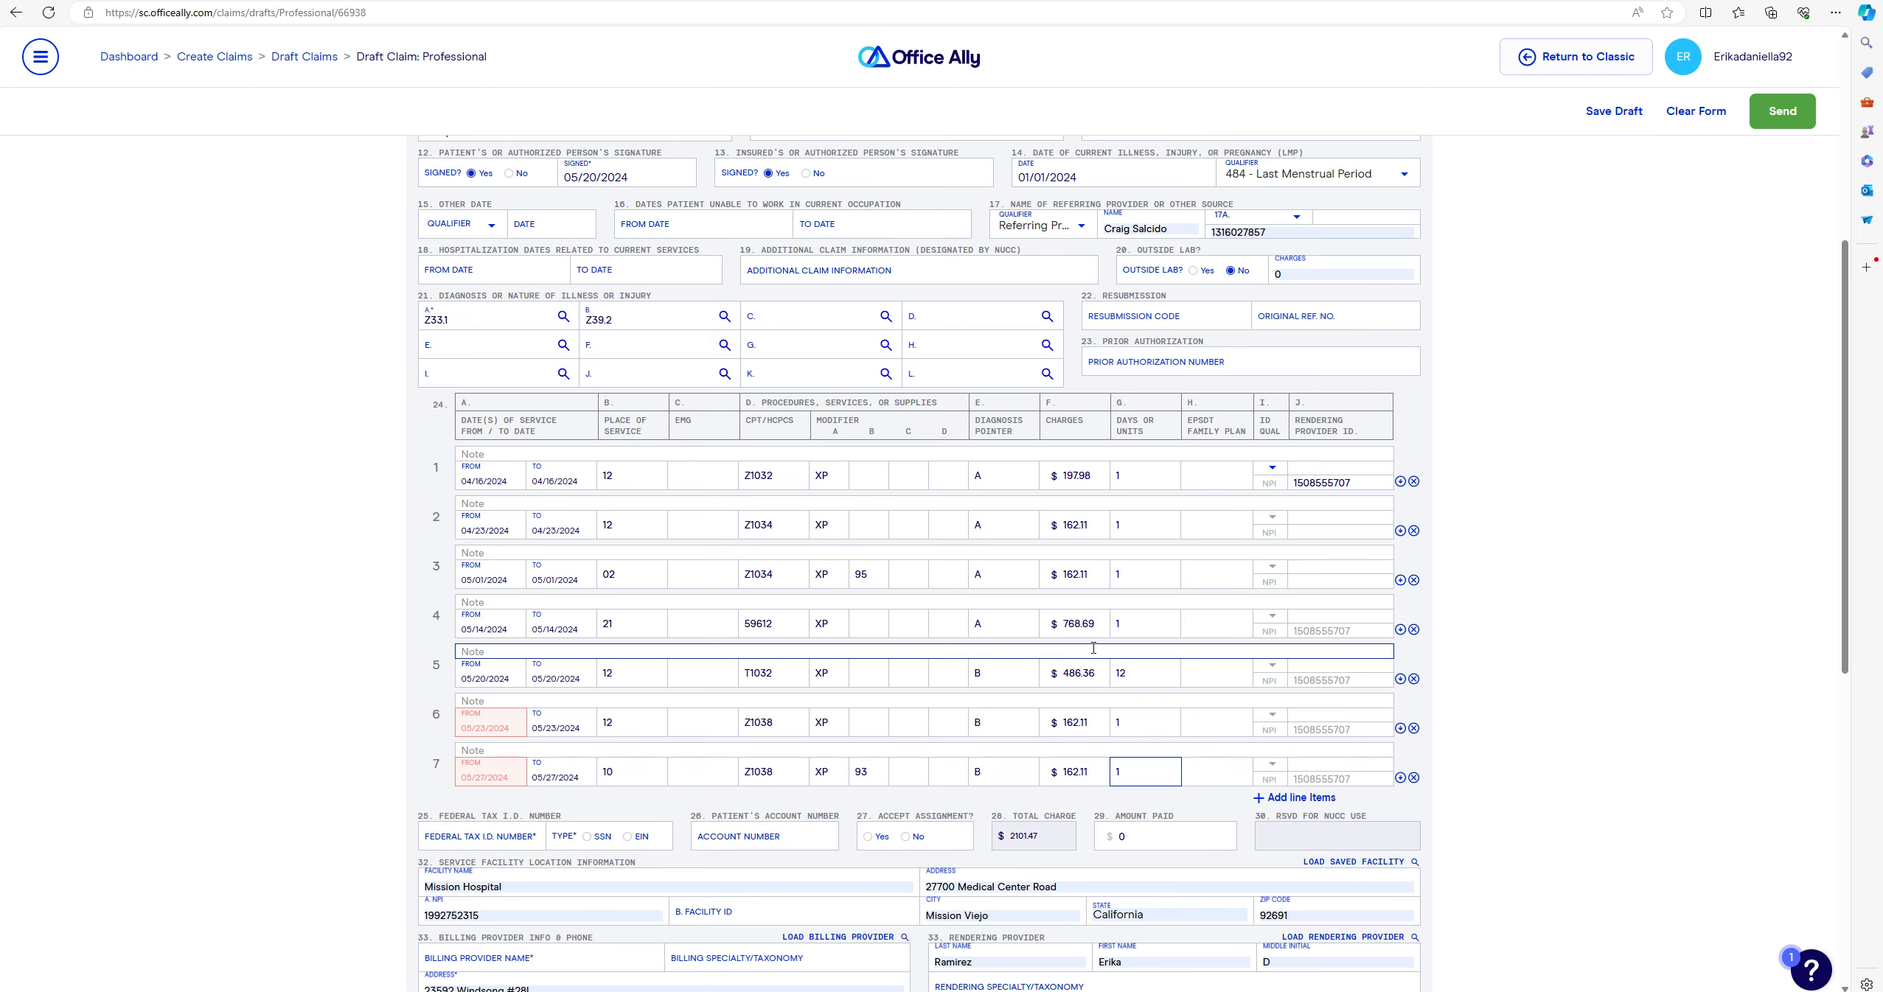
- Mark the box 25 federal tax ID as an SSN and choose Yes for Accept Assignment
{"action": "scroll", "coordinate": [1530, 464], "scroll_direction": "down", "scroll_amount": 2}
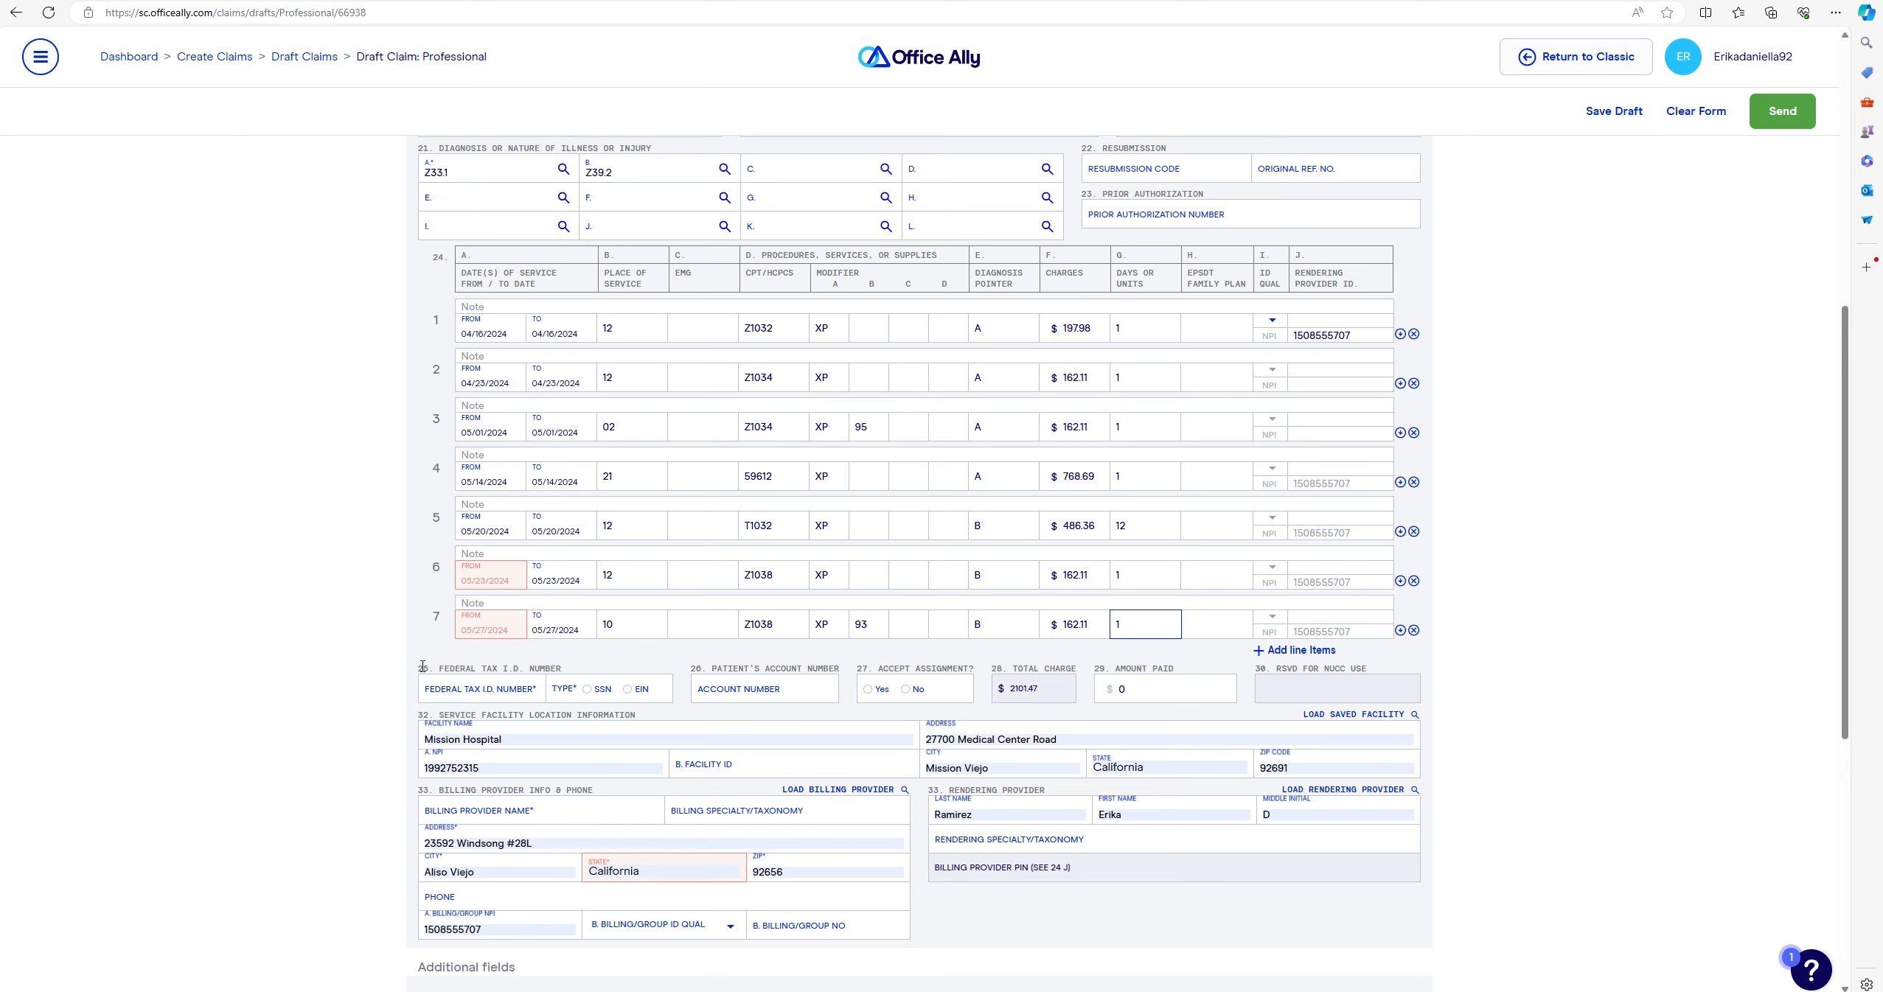
{"action": "left_click", "coordinate": [596, 691]}
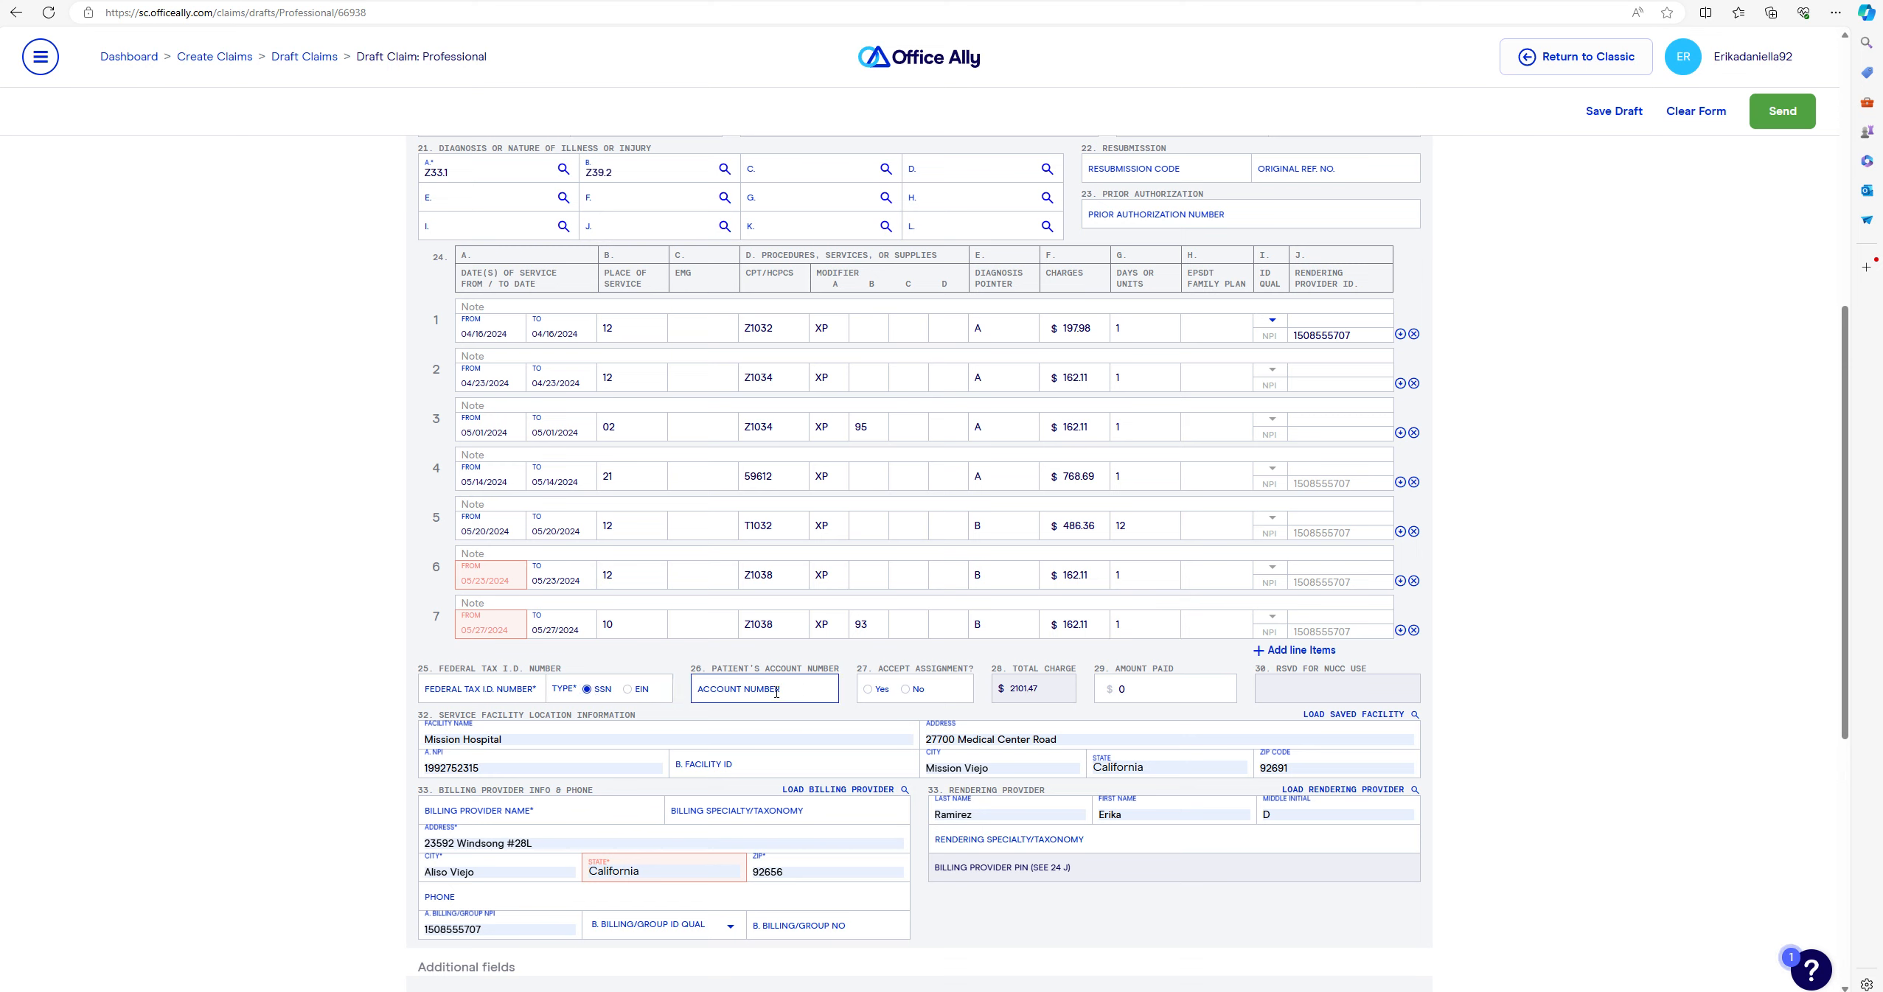
{"action": "left_click", "coordinate": [868, 692]}
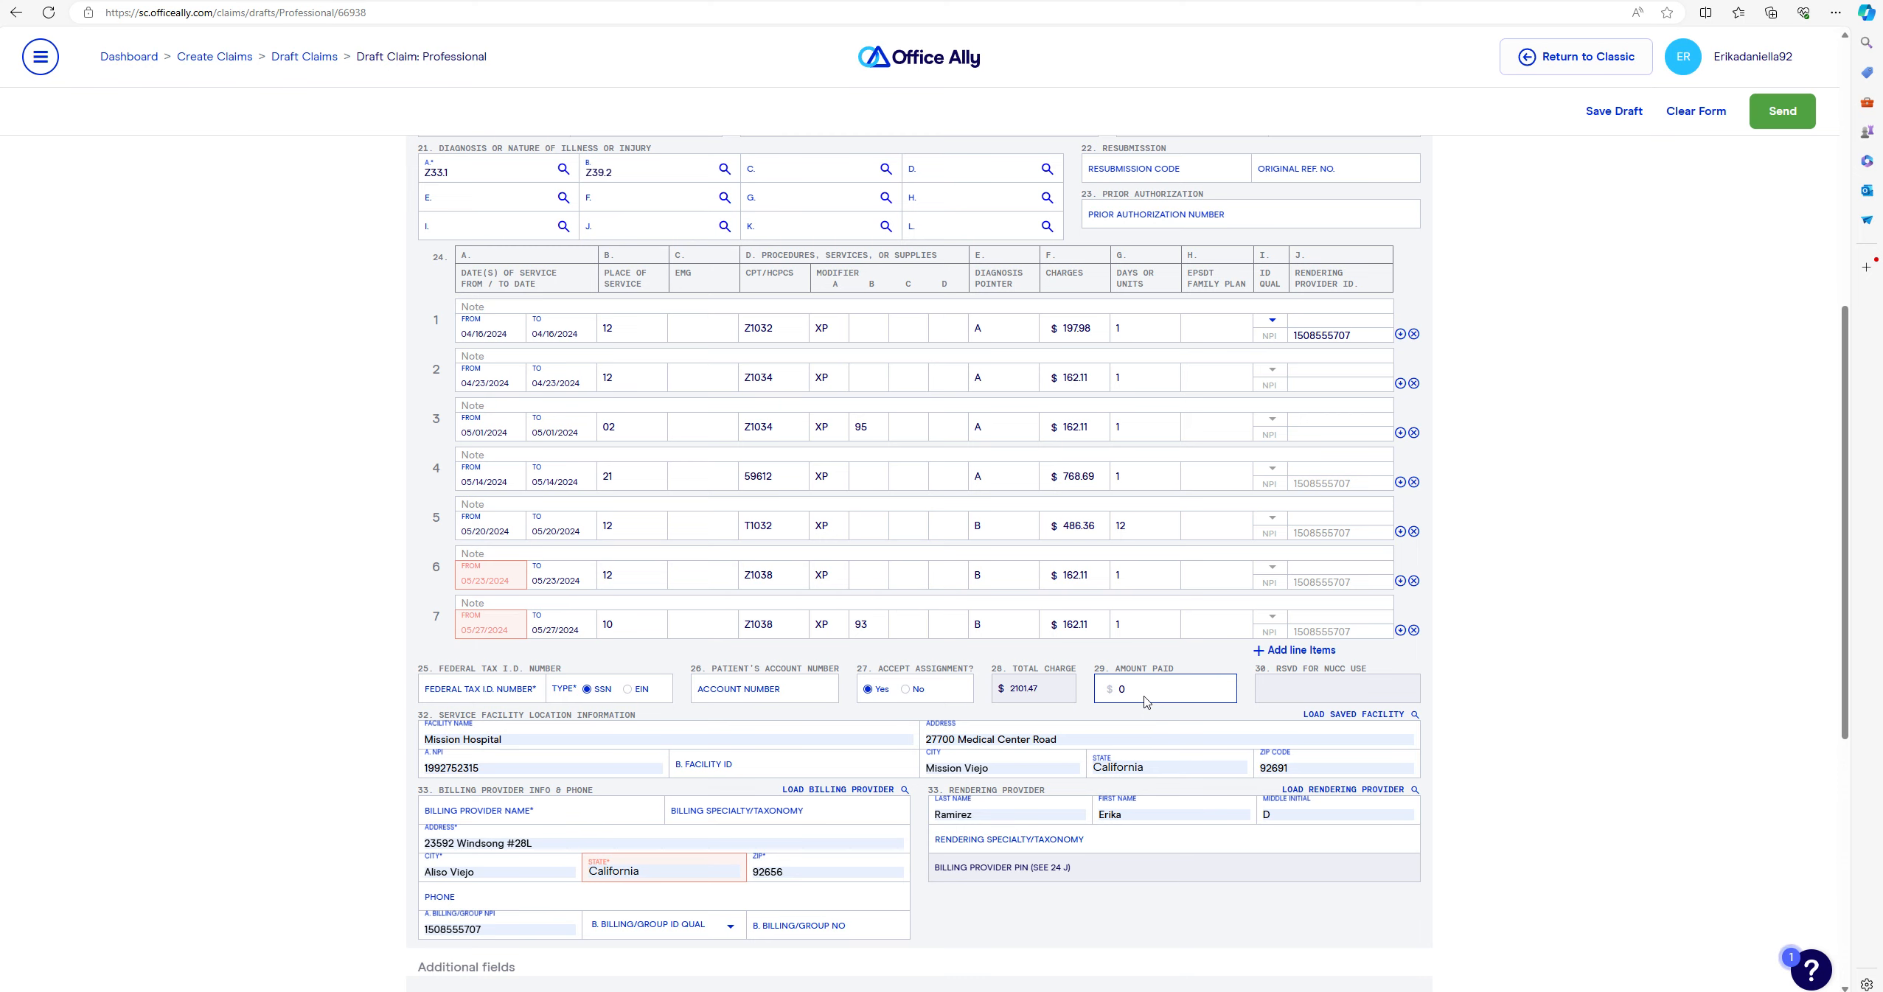
{"action": "scroll", "coordinate": [1032, 611], "scroll_direction": "down", "scroll_amount": 1}
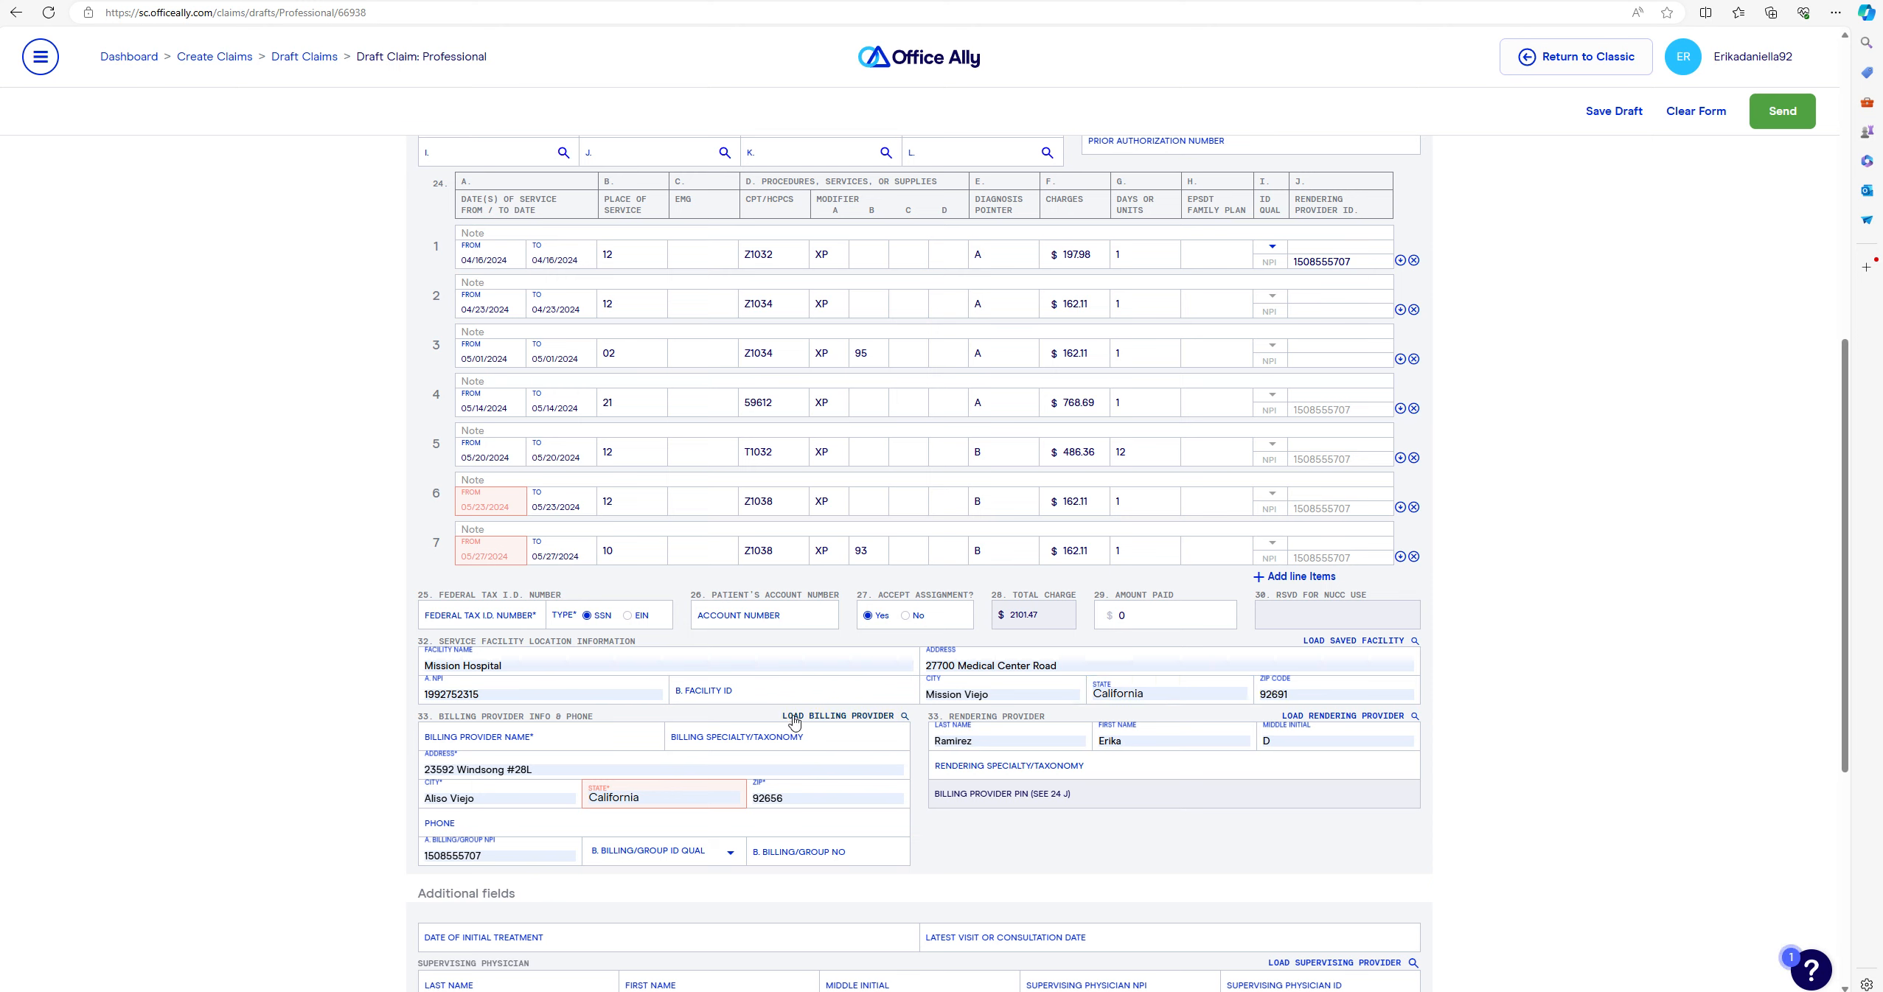
{"action": "left_click", "coordinate": [880, 717]}
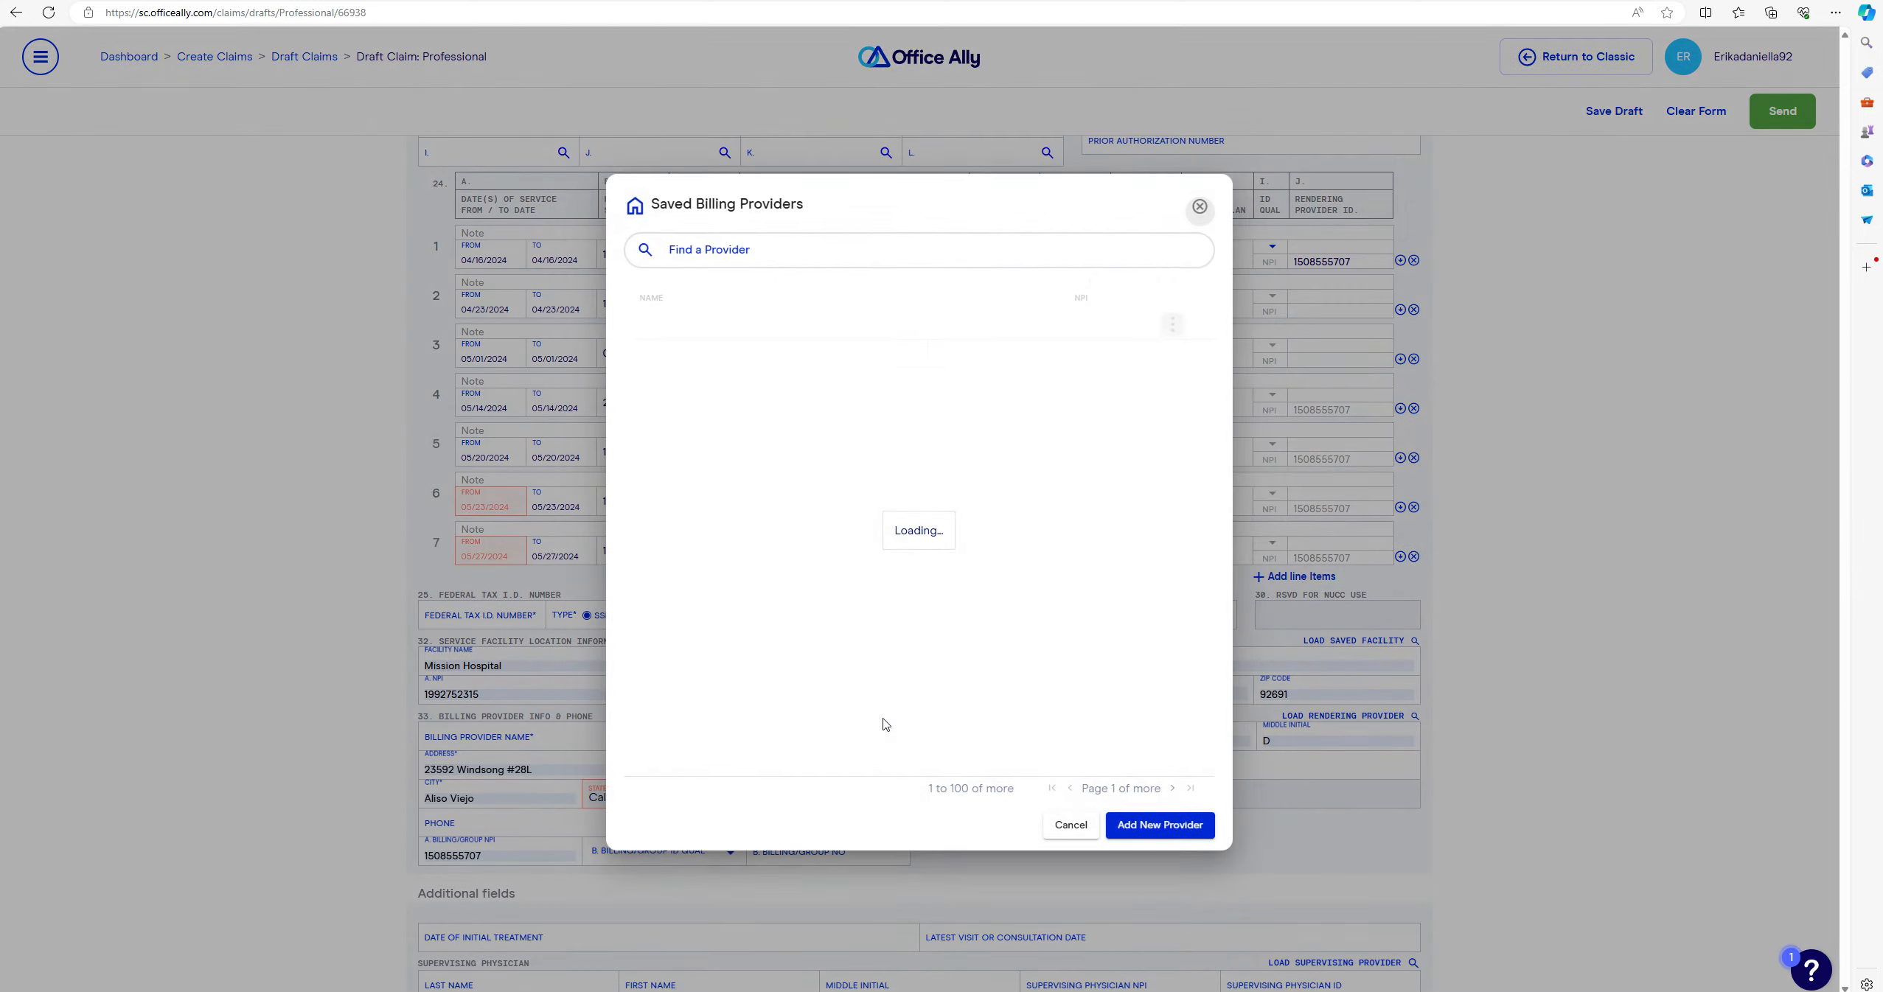
{"action": "left_click", "coordinate": [1044, 501]}
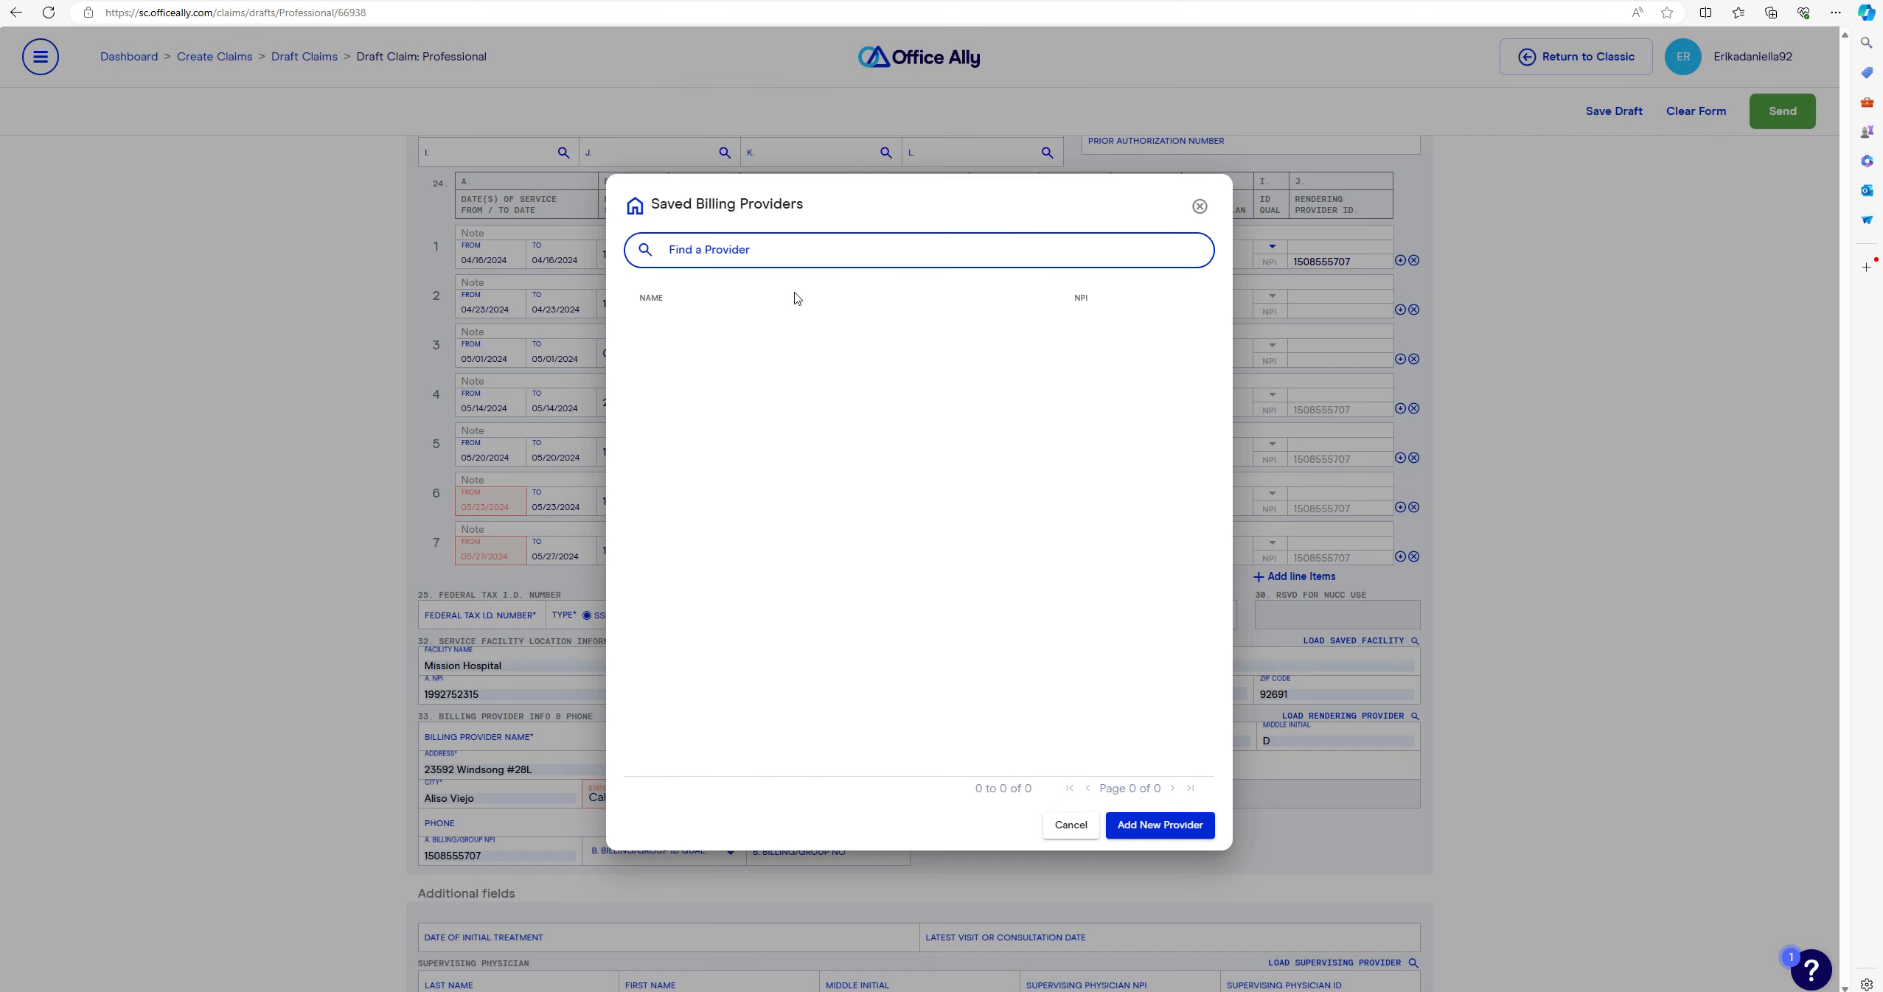
{"action": "left_click", "coordinate": [1198, 207]}
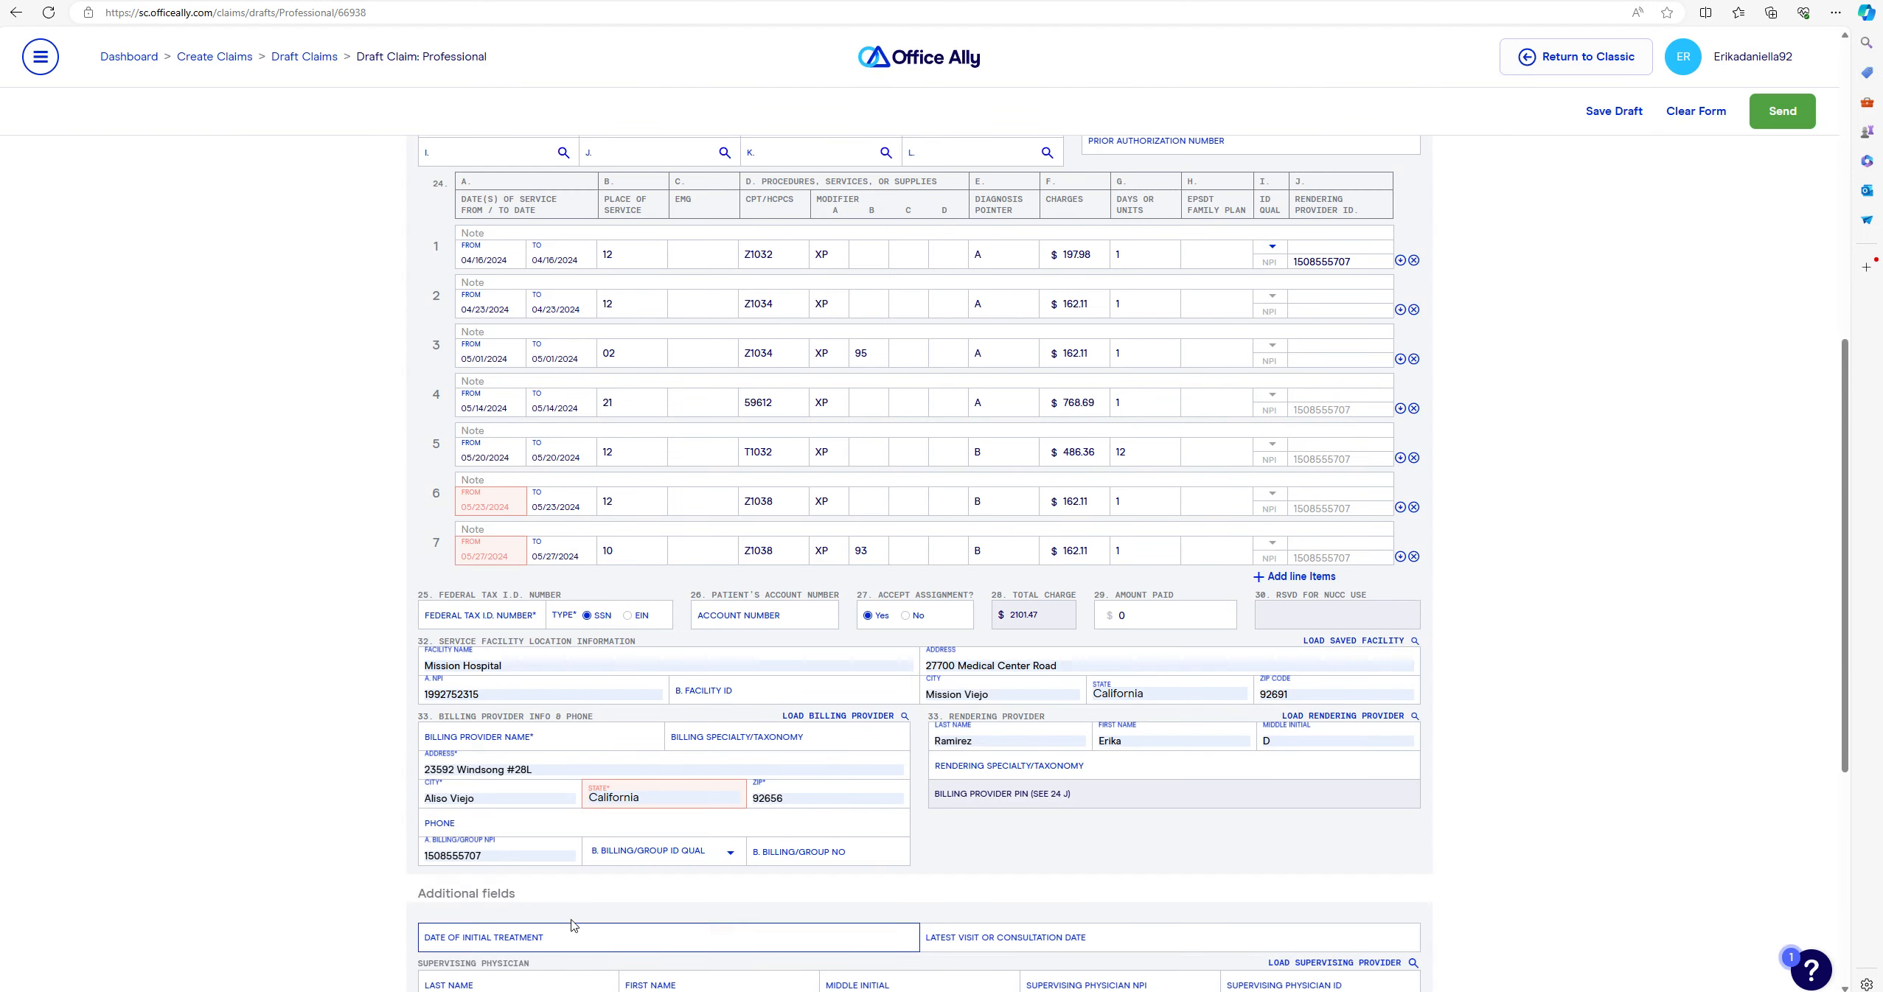
{"action": "left_click", "coordinate": [583, 745]}
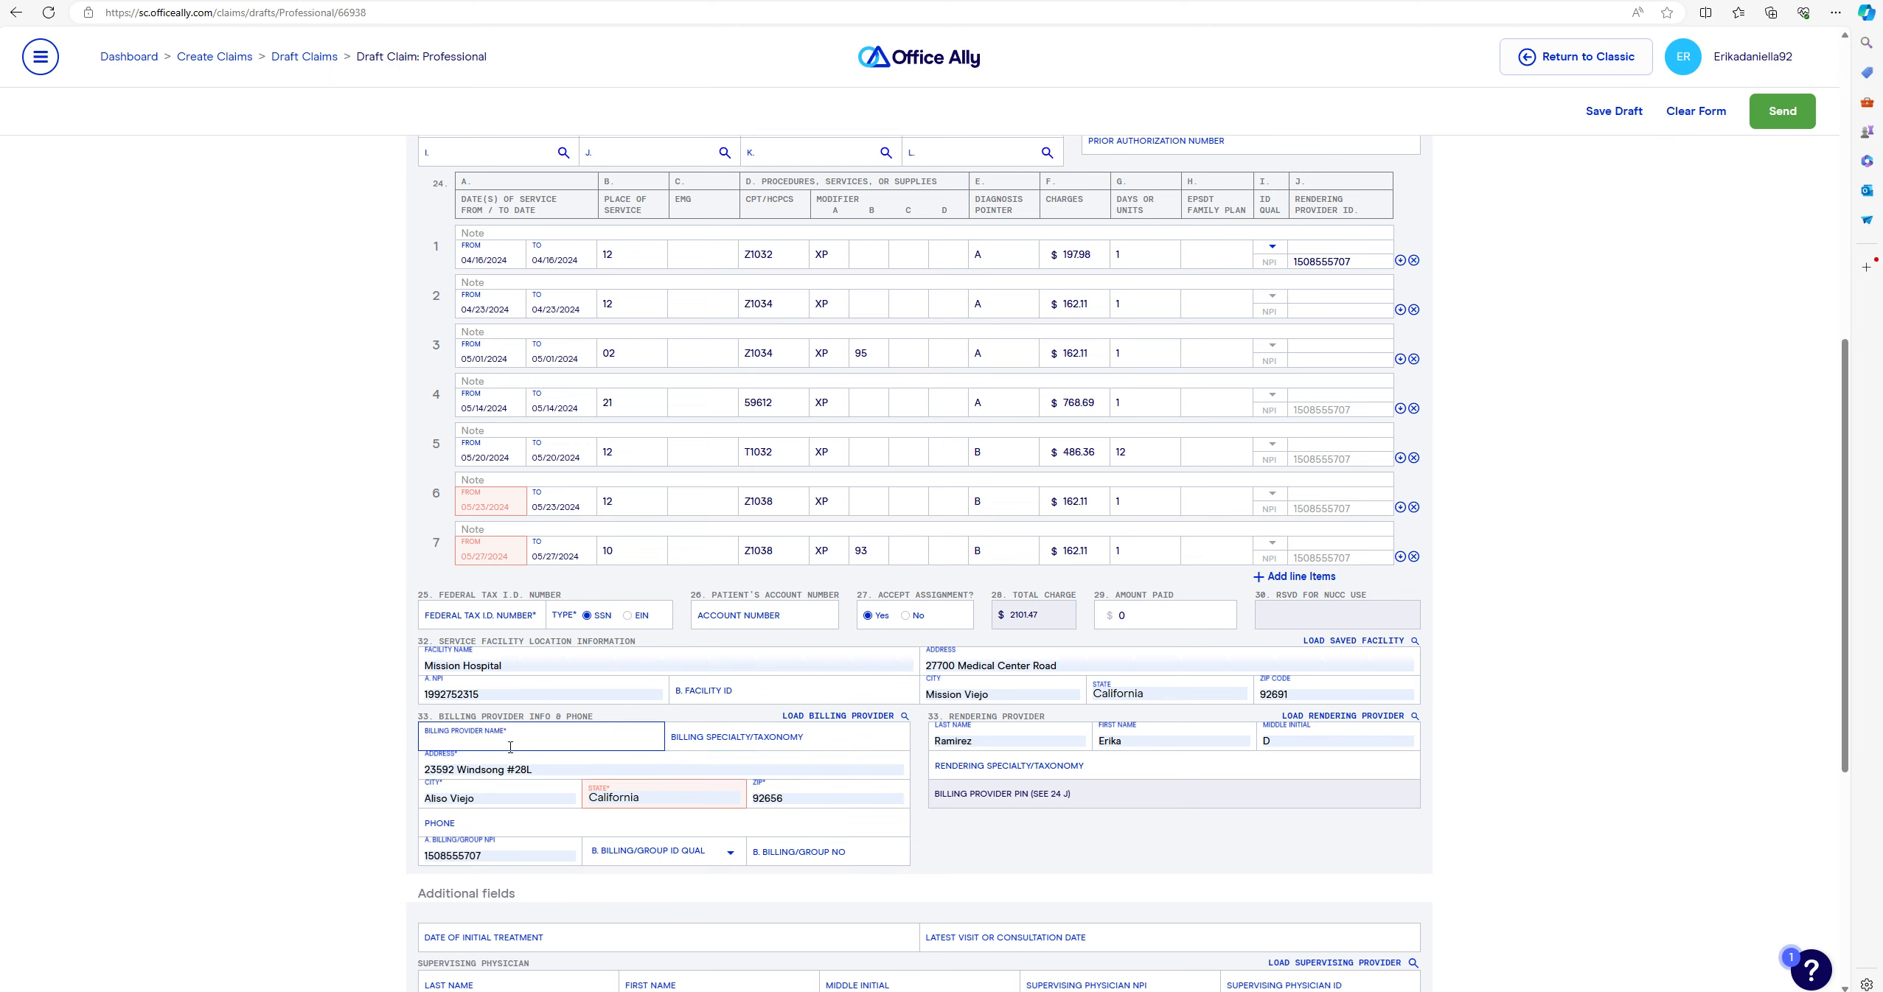
- Enter the provider's full name as the box 33 billing provider name, correcting typos
{"action": "key", "text": "BackSpace"}
{"action": "key", "text": "BackSpace"}
{"action": "key", "text": "BackSpace"}
{"action": "key", "text": "BackSpace"}
{"action": "left_click", "coordinate": [471, 826]}
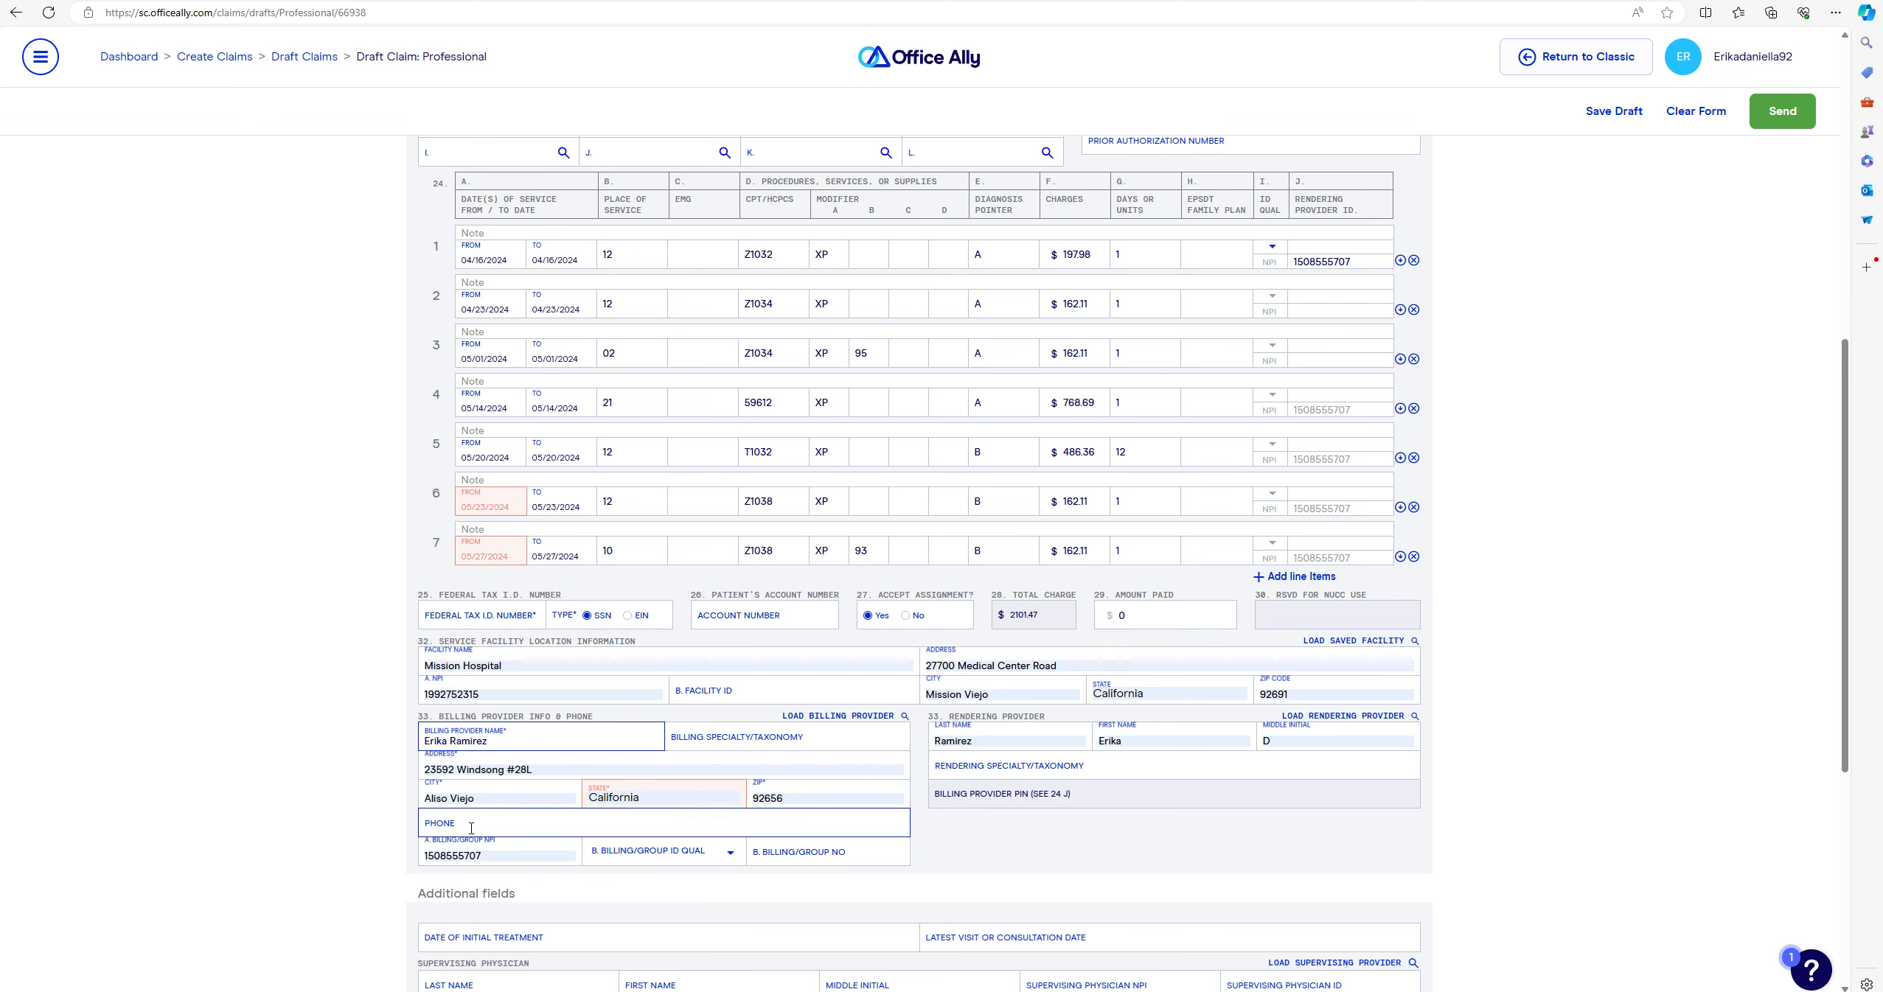
{"action": "left_click", "coordinate": [315, 841]}
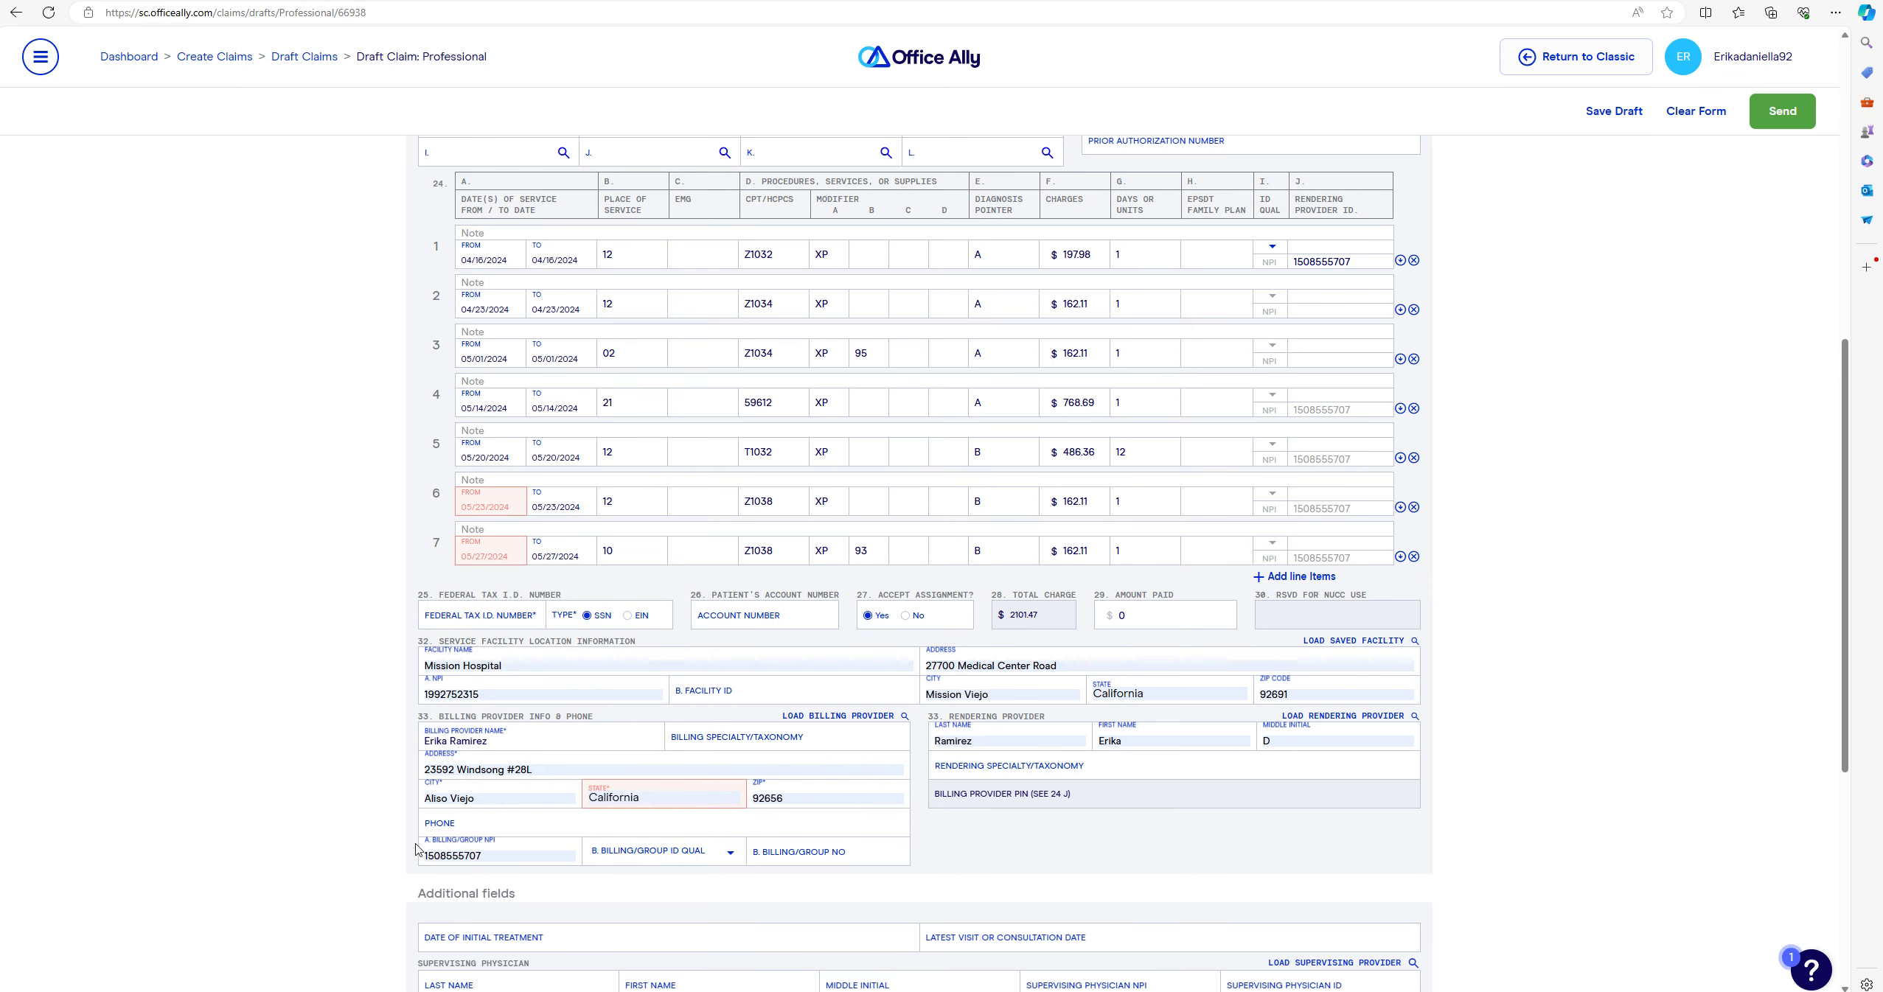
{"action": "left_click", "coordinate": [484, 855]}
{"action": "left_click", "coordinate": [1007, 728]}
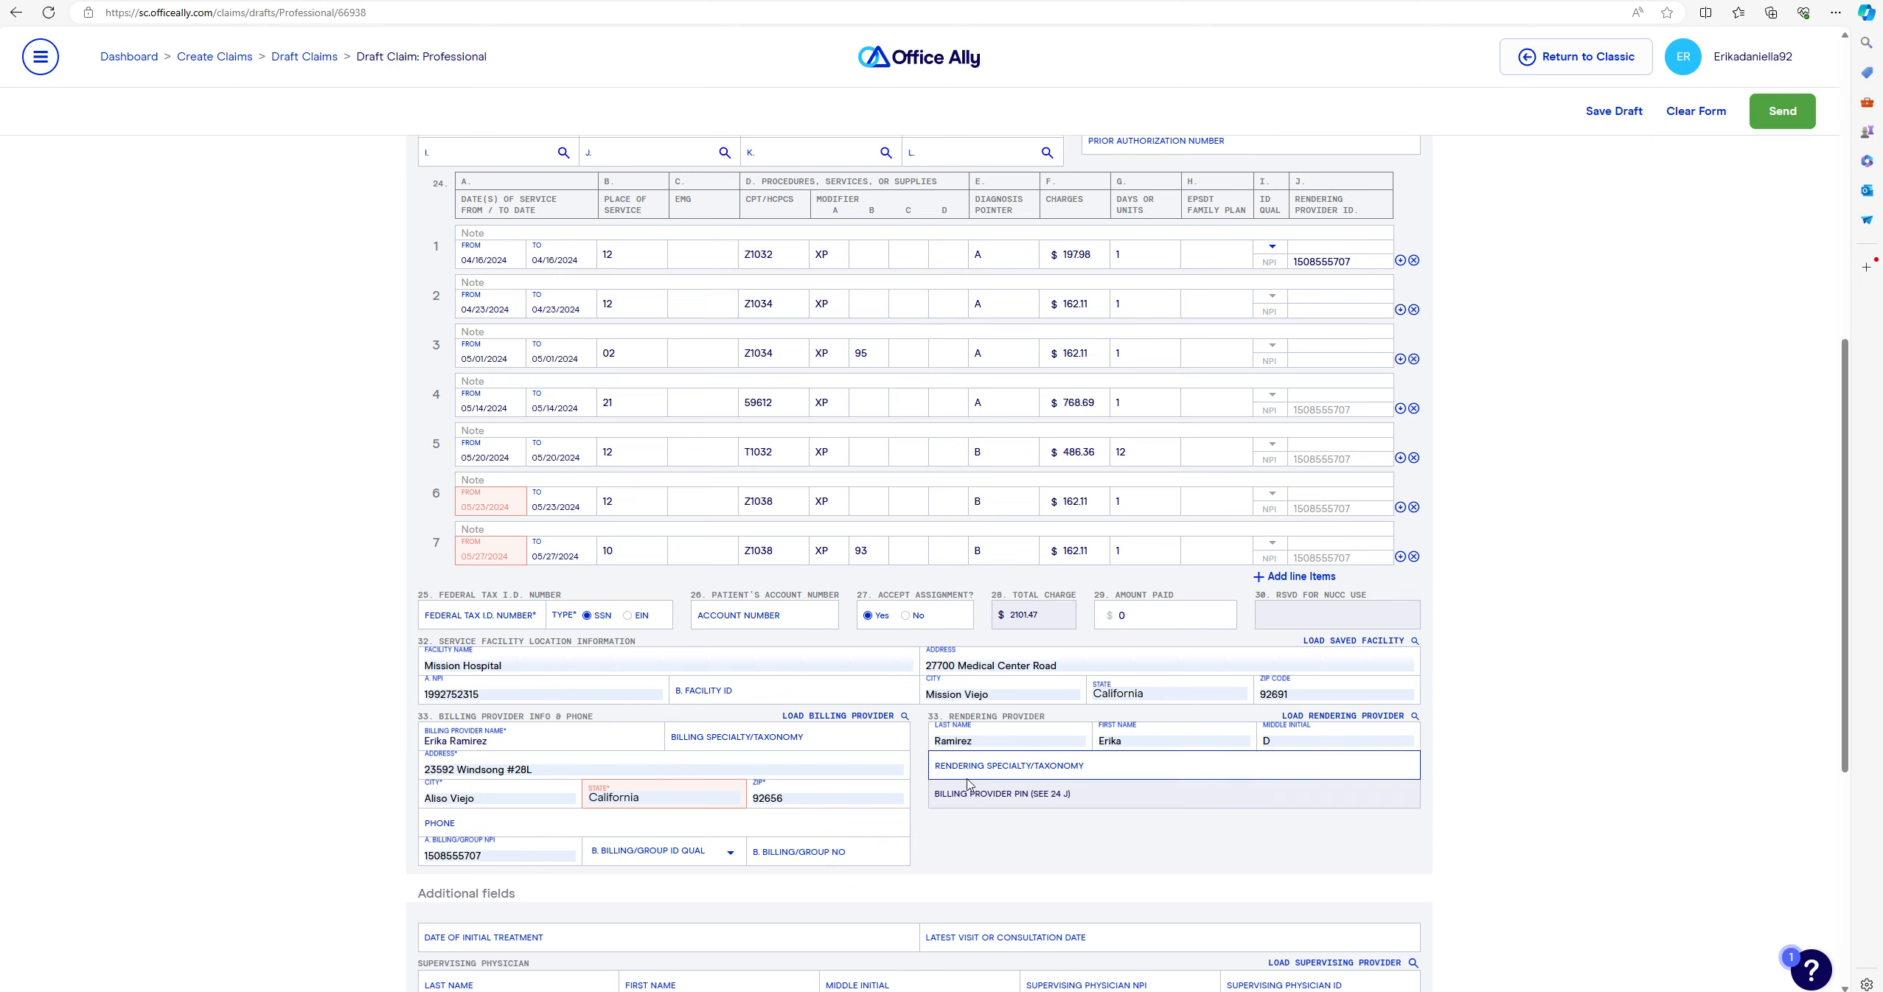
{"action": "left_click", "coordinate": [1251, 730]}
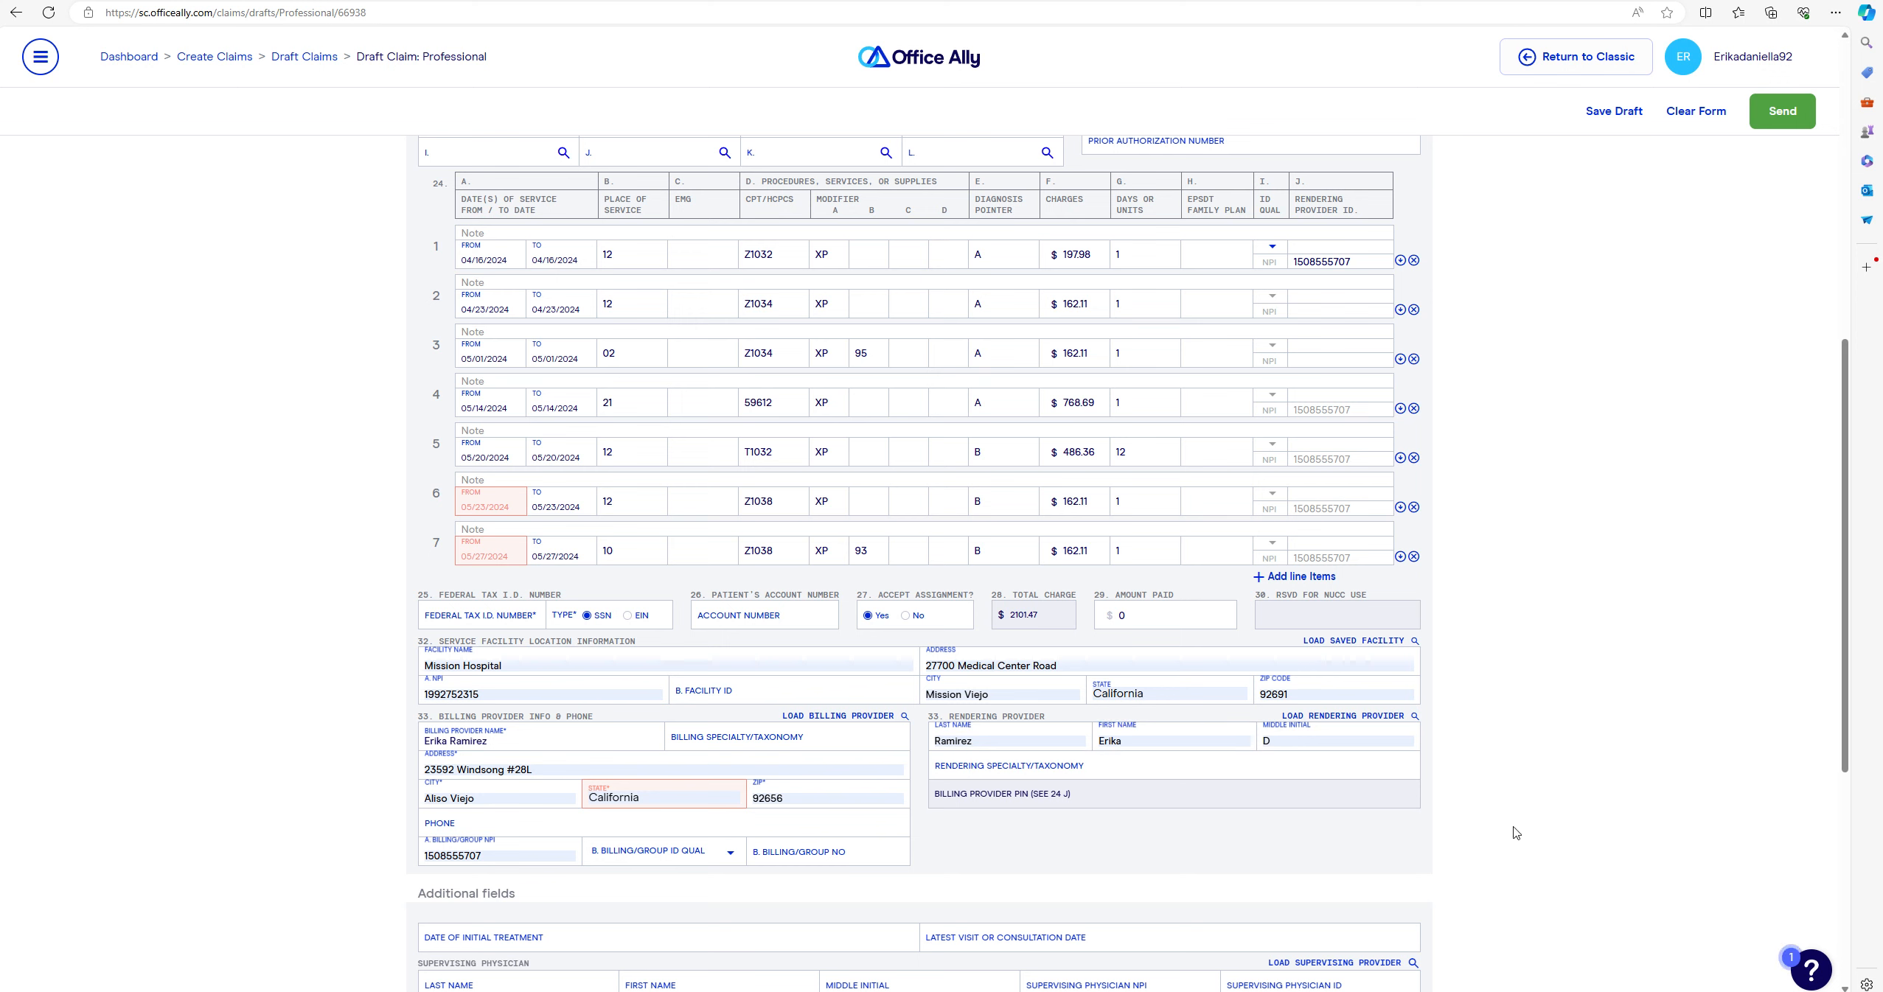
{"action": "left_click", "coordinate": [1006, 766]}
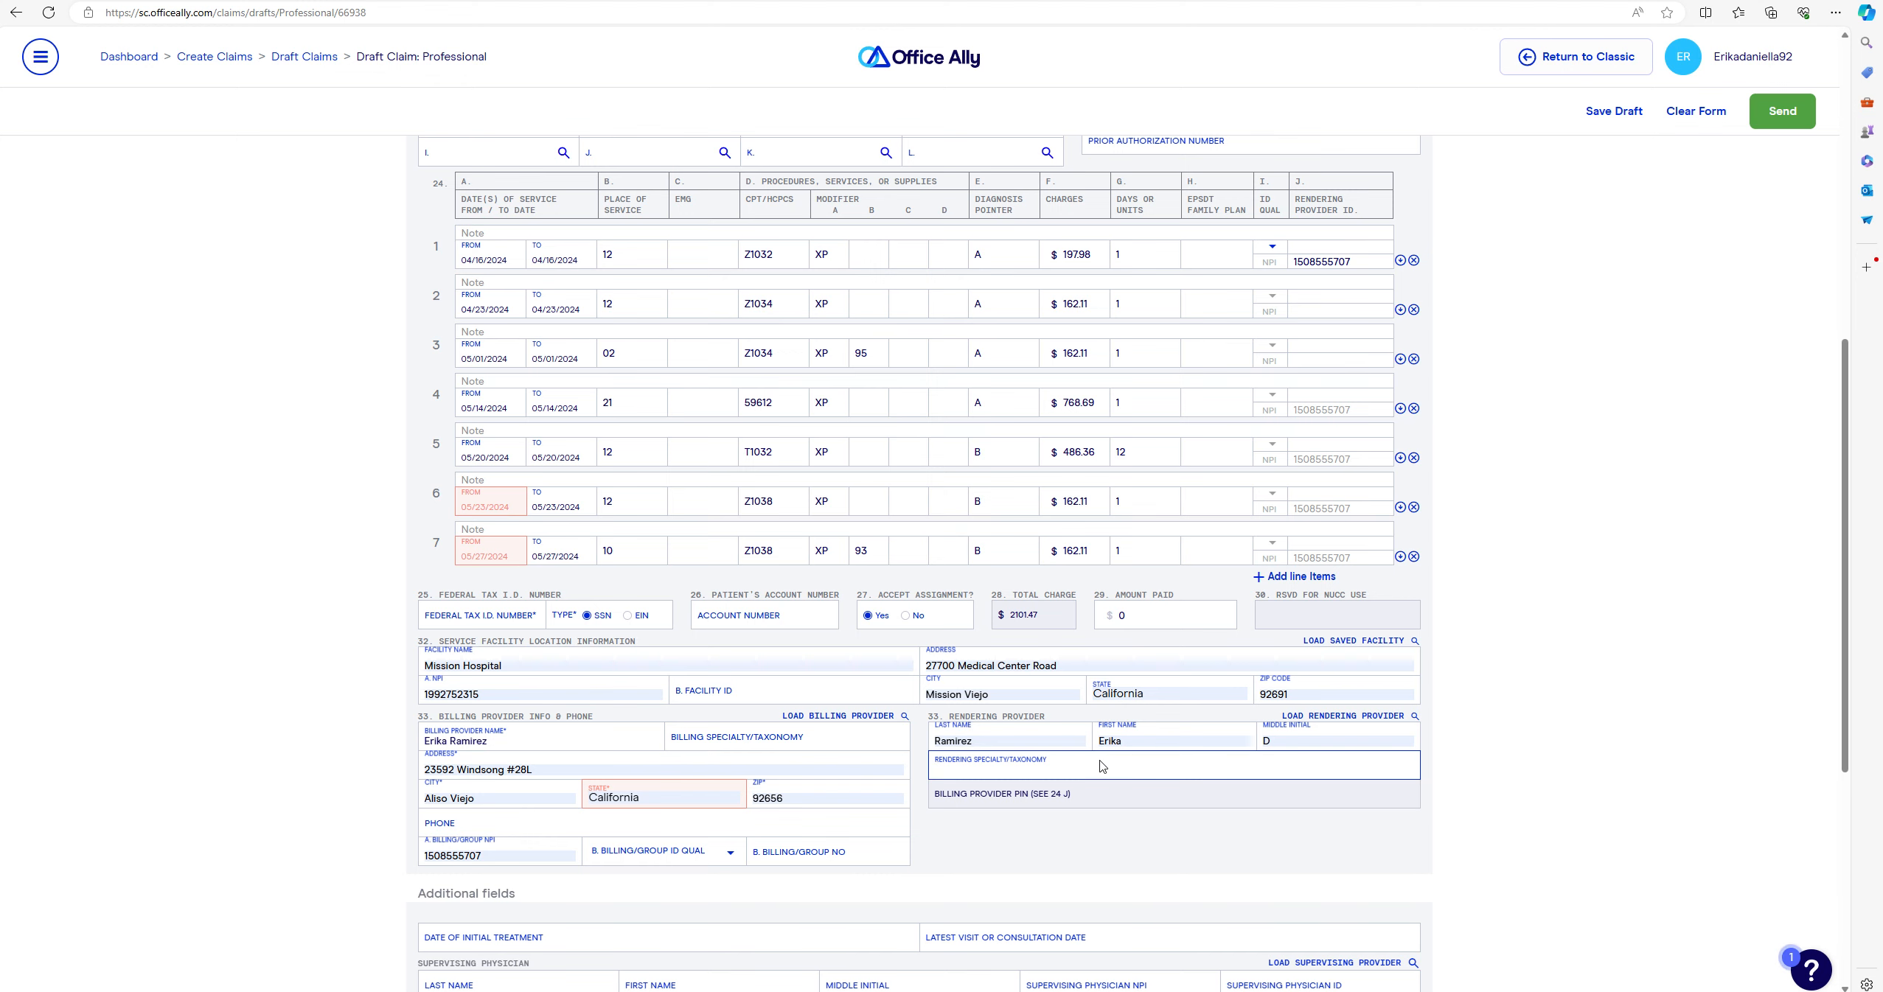
{"action": "scroll", "coordinate": [1113, 778], "scroll_direction": "down", "scroll_amount": 1}
{"action": "scroll", "coordinate": [1119, 782], "scroll_direction": "up", "scroll_amount": 1}
{"action": "left_click", "coordinate": [1284, 303]}
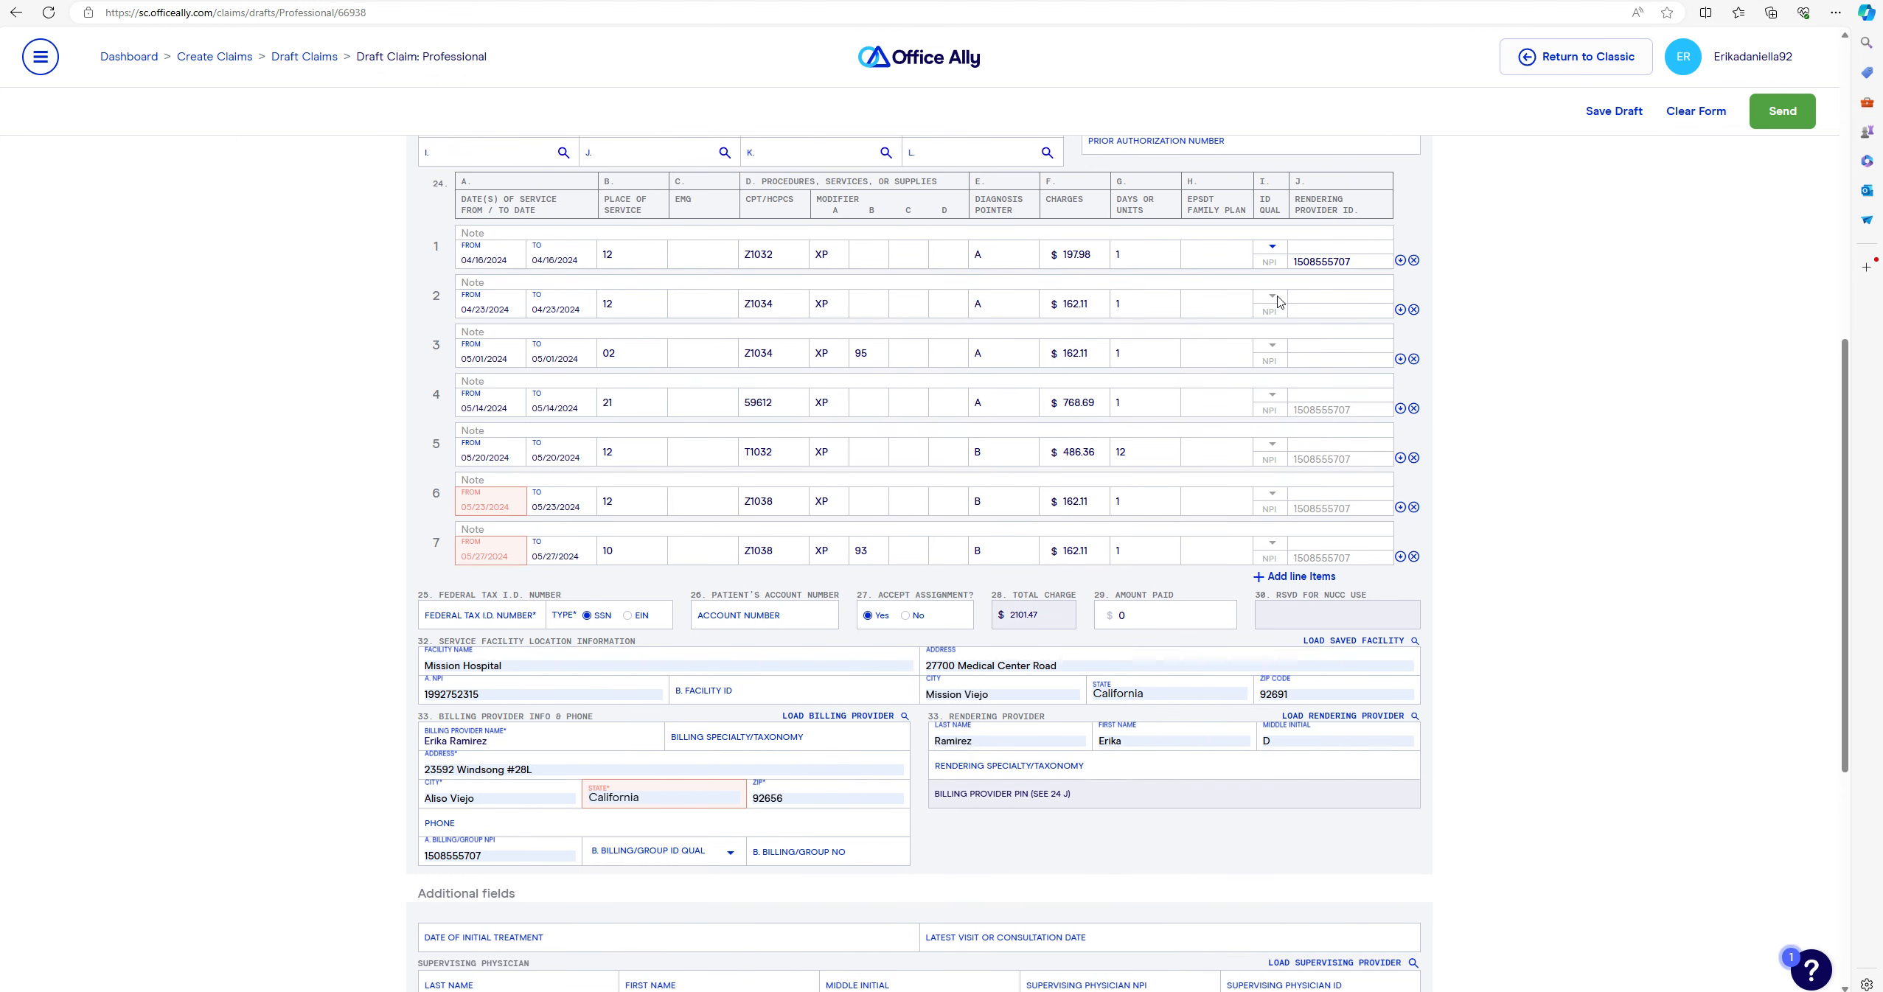
{"action": "left_click", "coordinate": [1228, 313]}
{"action": "left_click", "coordinate": [1271, 249]}
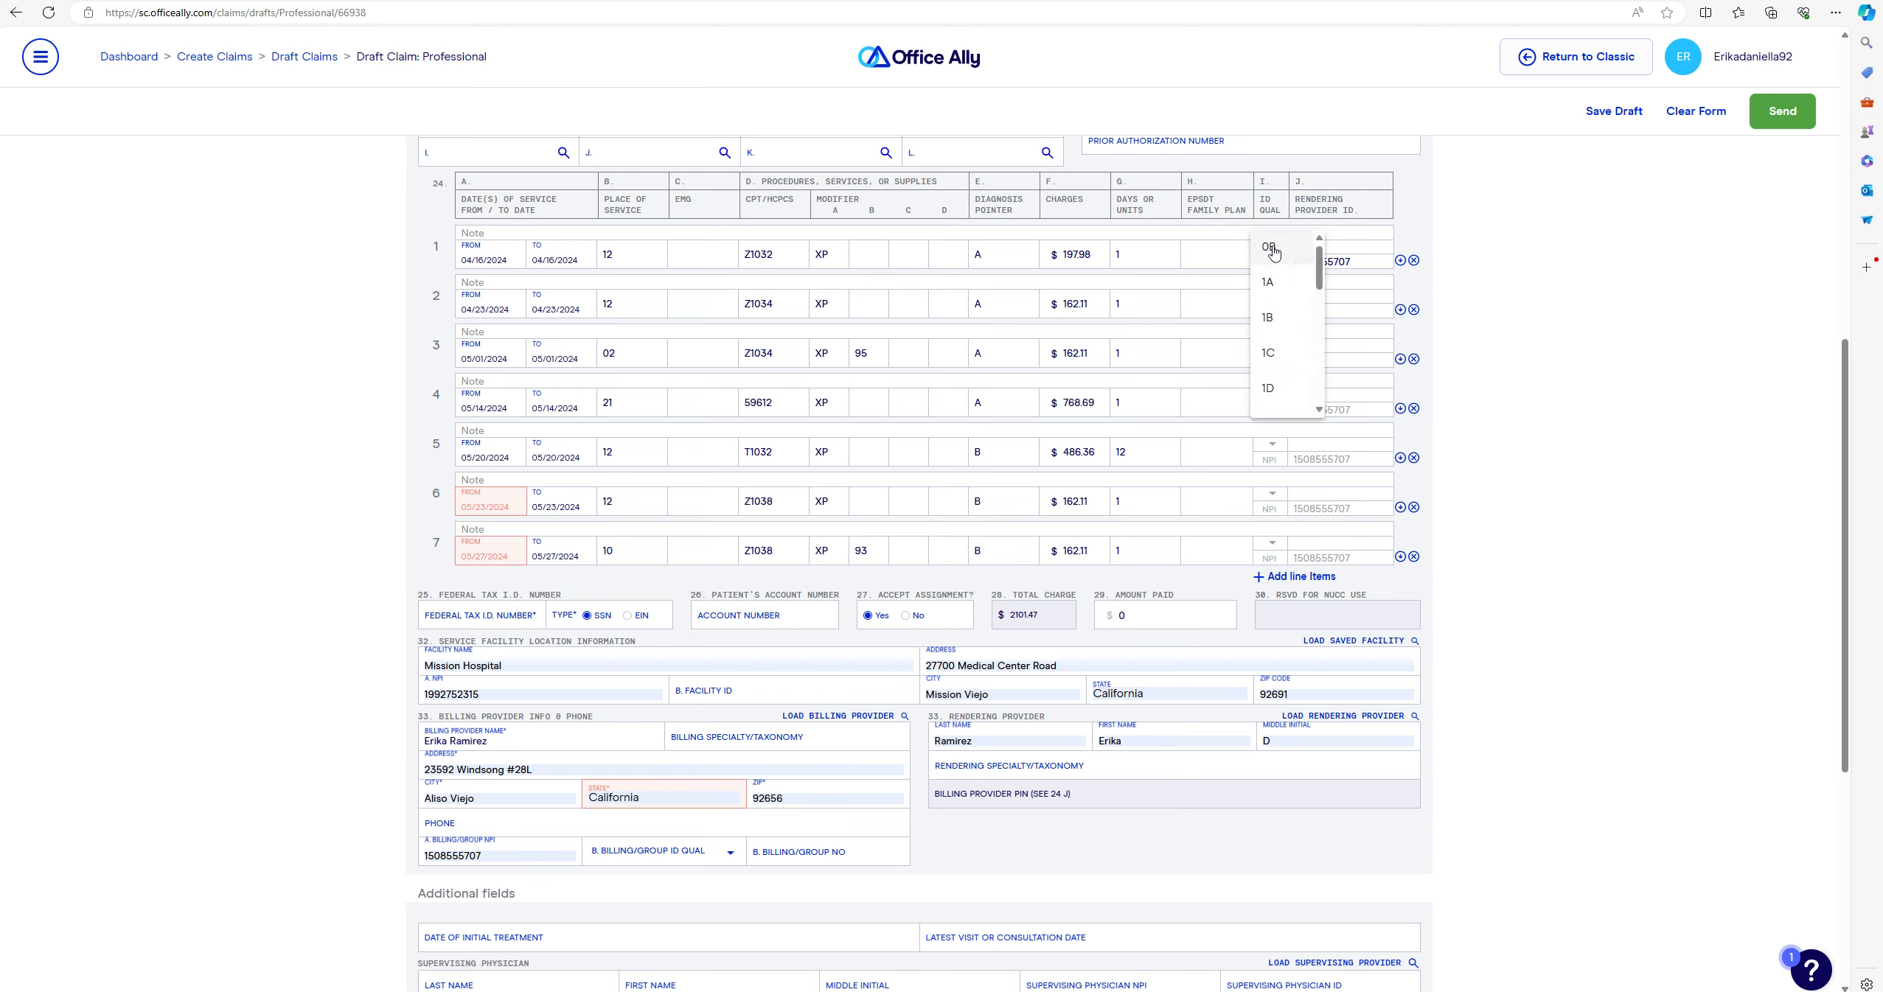
{"action": "left_click", "coordinate": [1494, 192]}
{"action": "left_click", "coordinate": [1399, 310]}
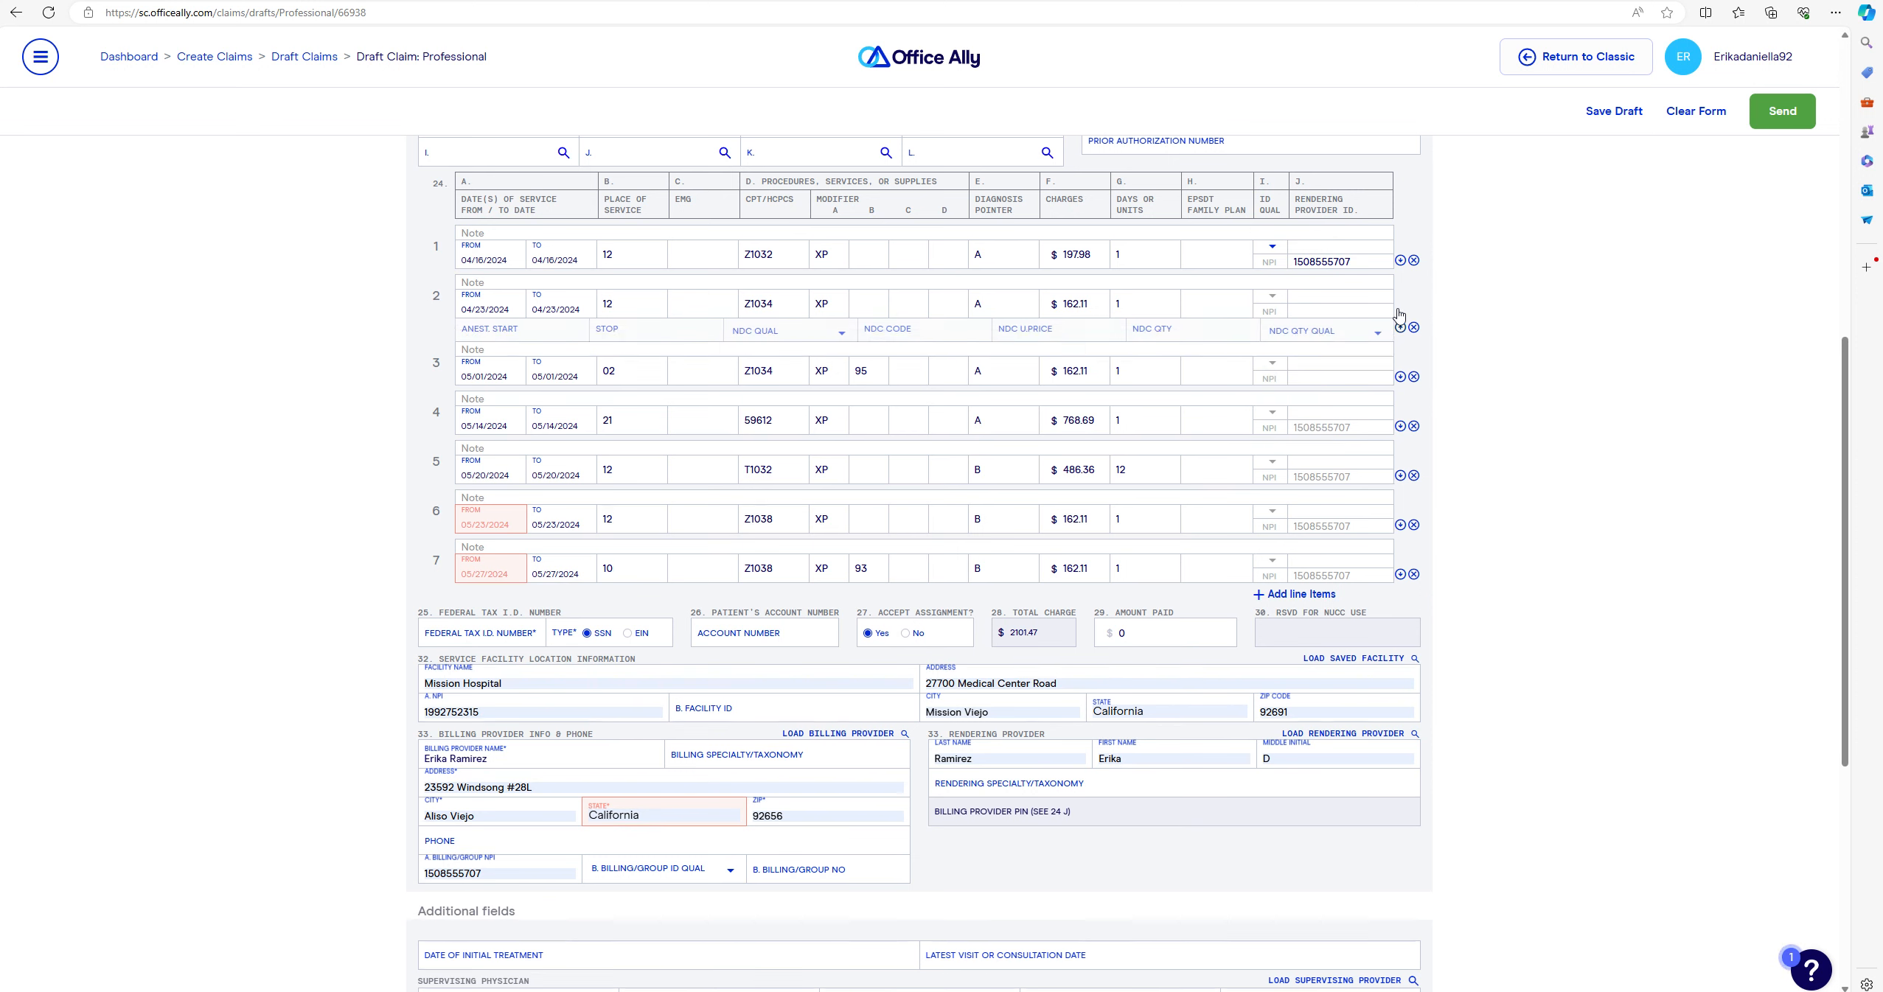
{"action": "left_click", "coordinate": [1400, 339]}
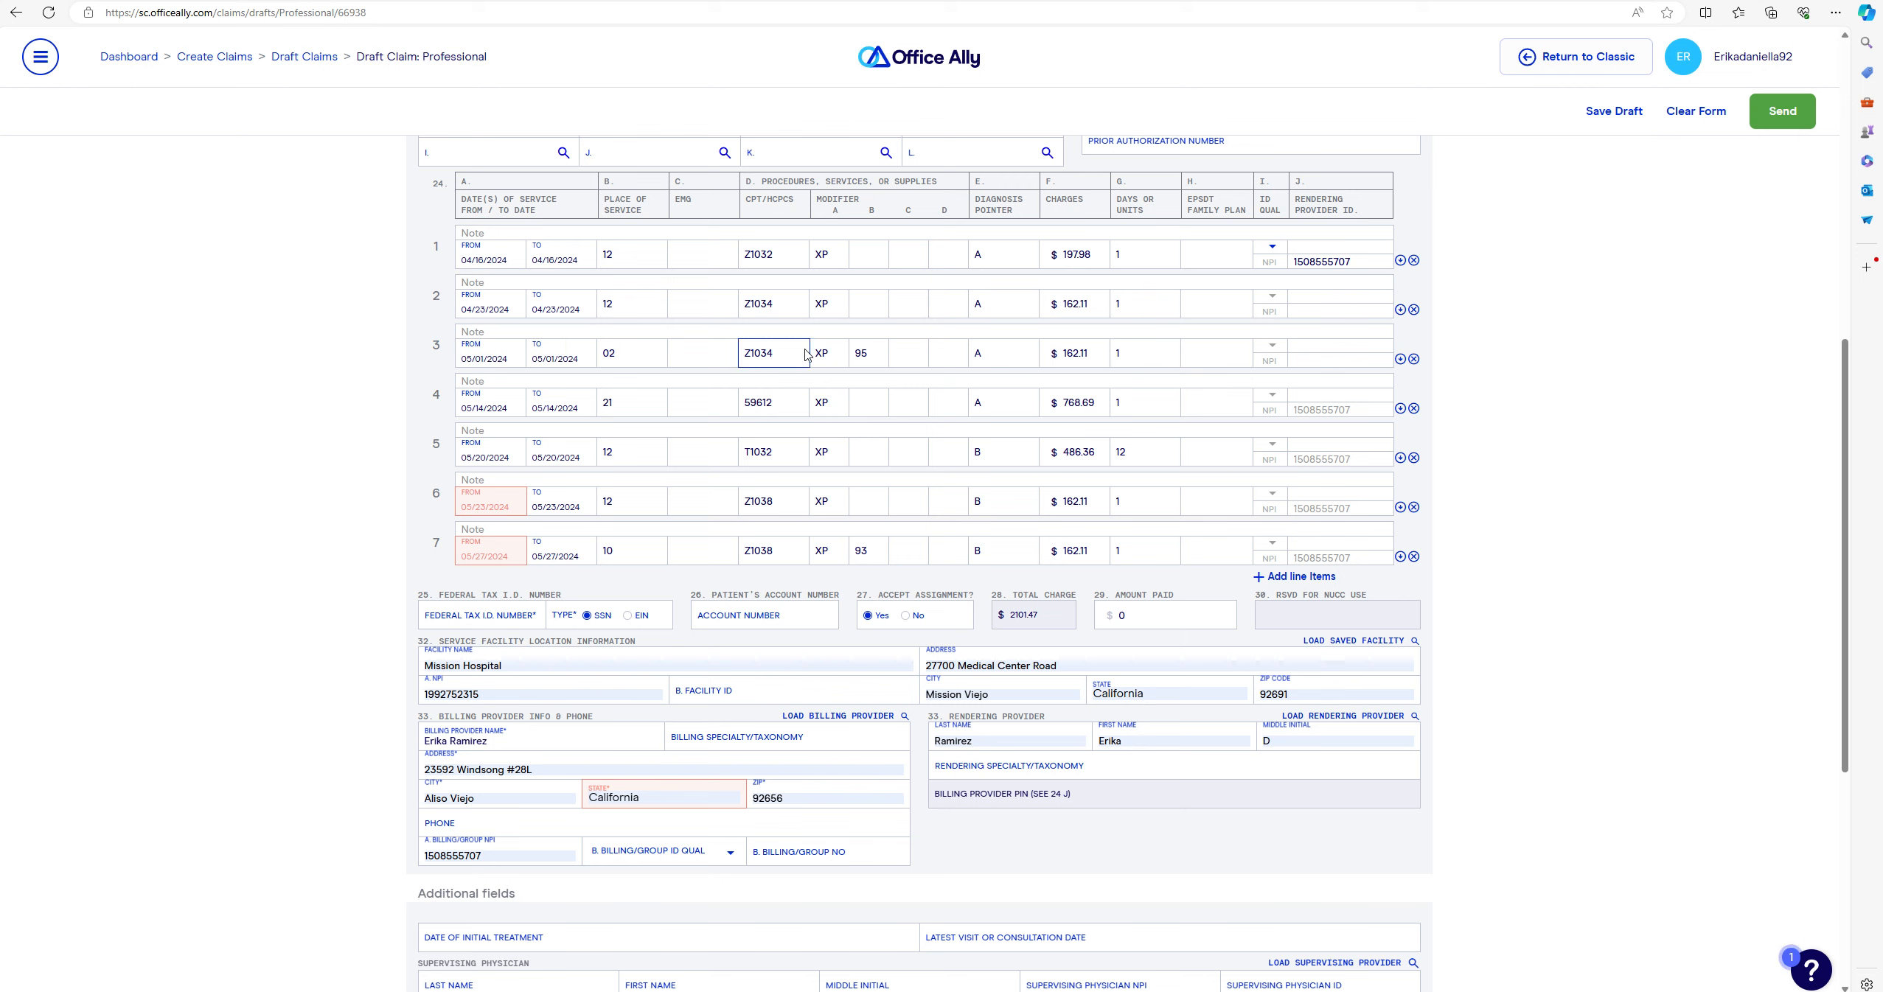
{"action": "left_click", "coordinate": [1088, 353]}
{"action": "left_click", "coordinate": [1343, 264]}
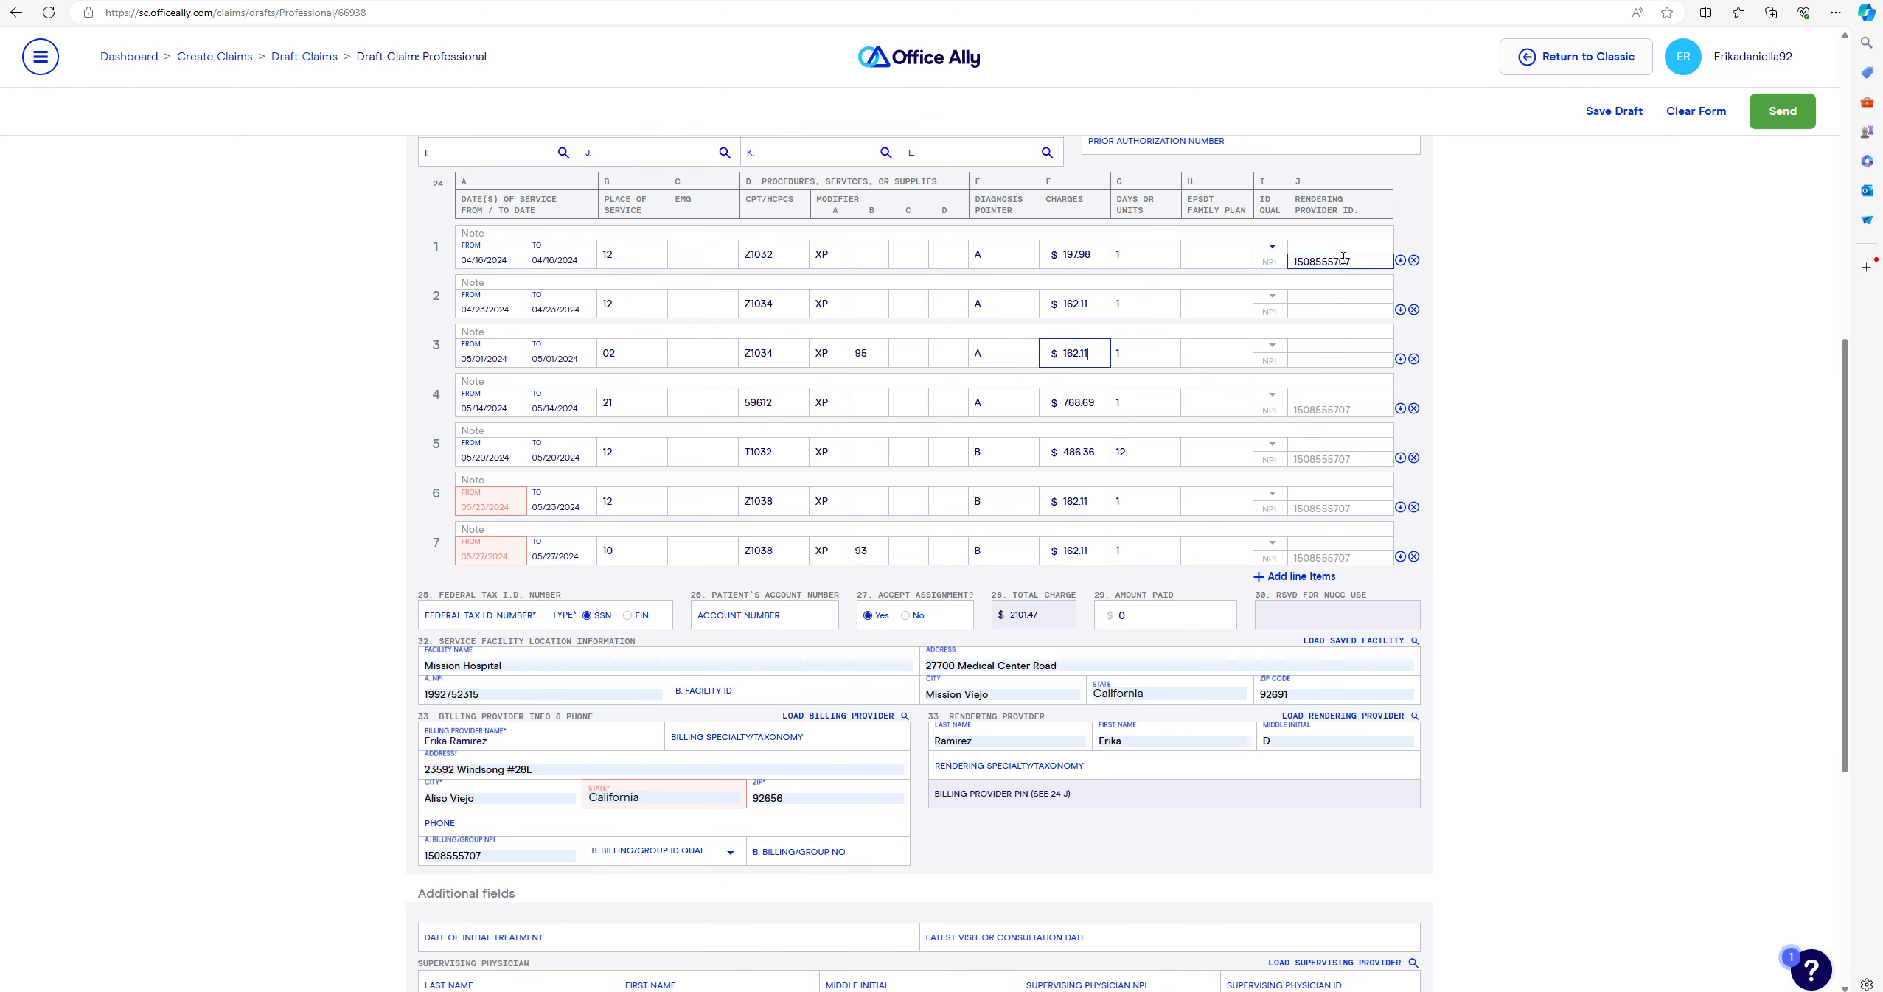
{"action": "left_click", "coordinate": [1387, 264]}
{"action": "left_click", "coordinate": [1361, 296]}
{"action": "left_click", "coordinate": [1354, 285]}
{"action": "left_click", "coordinate": [1335, 317]}
{"action": "left_click", "coordinate": [521, 500]}
{"action": "left_click", "coordinate": [382, 505]}
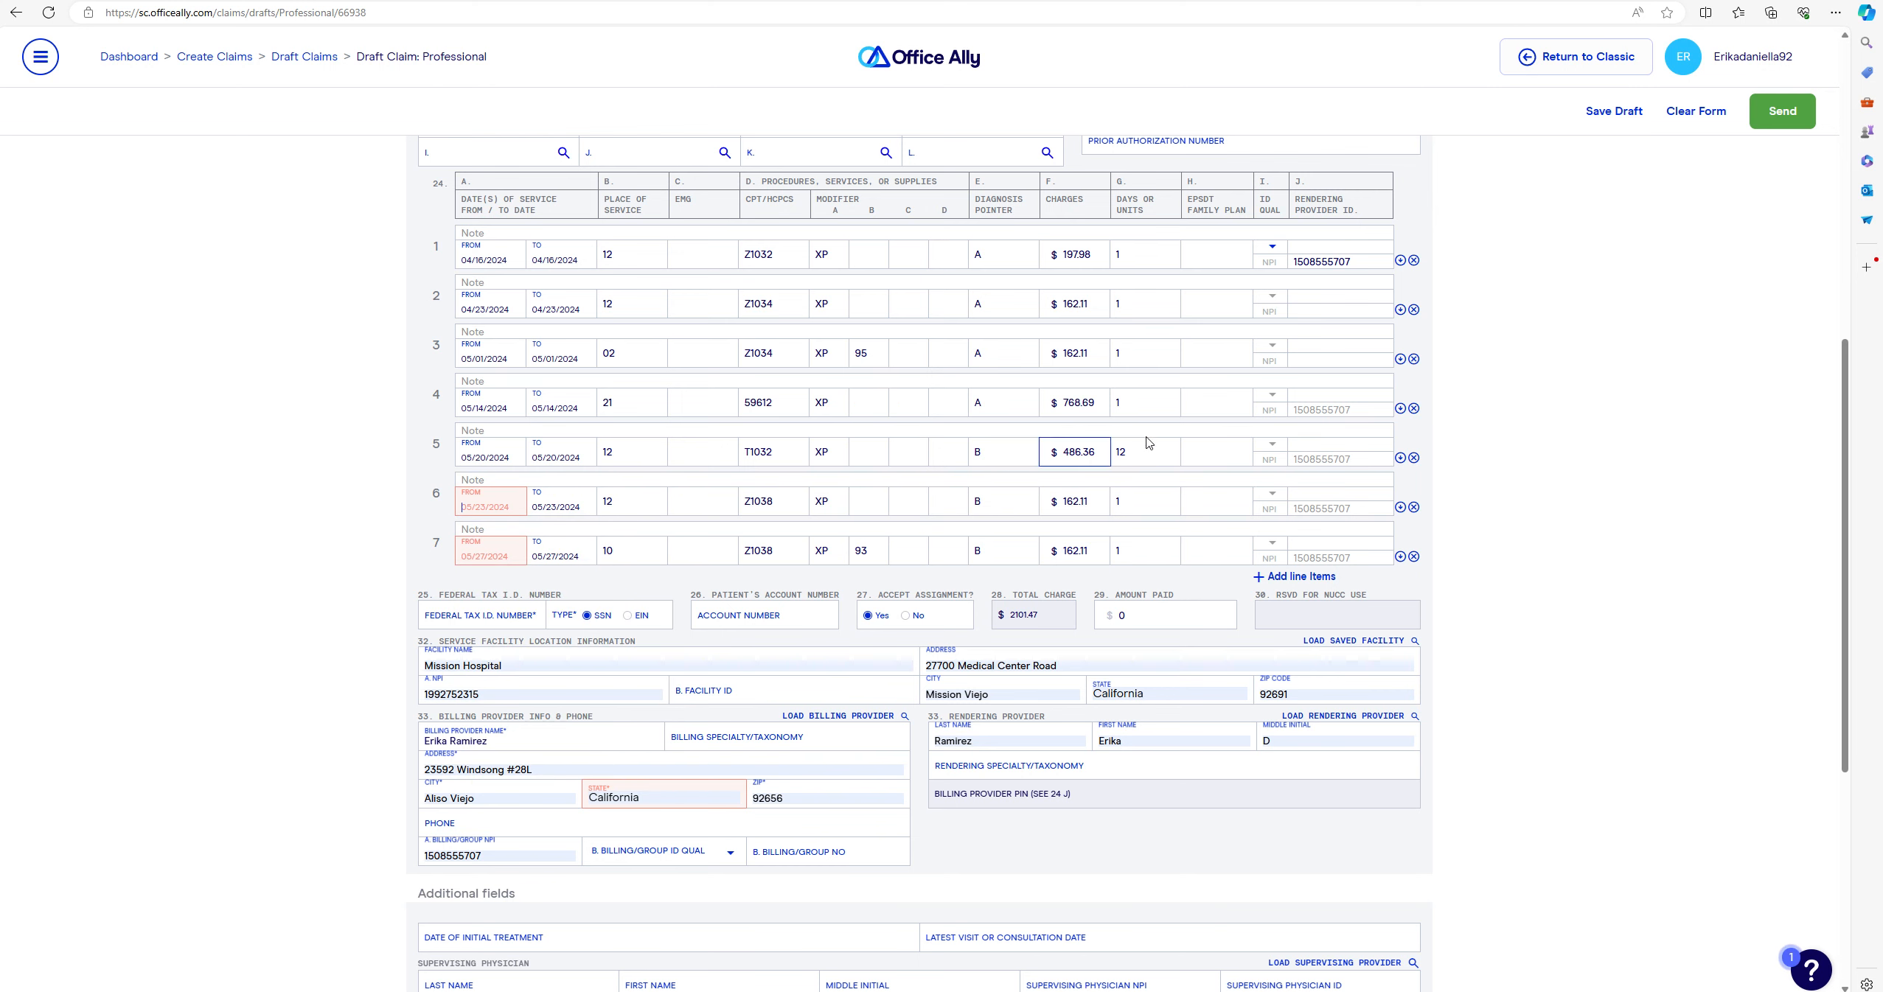
{"action": "scroll", "coordinate": [1227, 820], "scroll_direction": "up", "scroll_amount": 9}
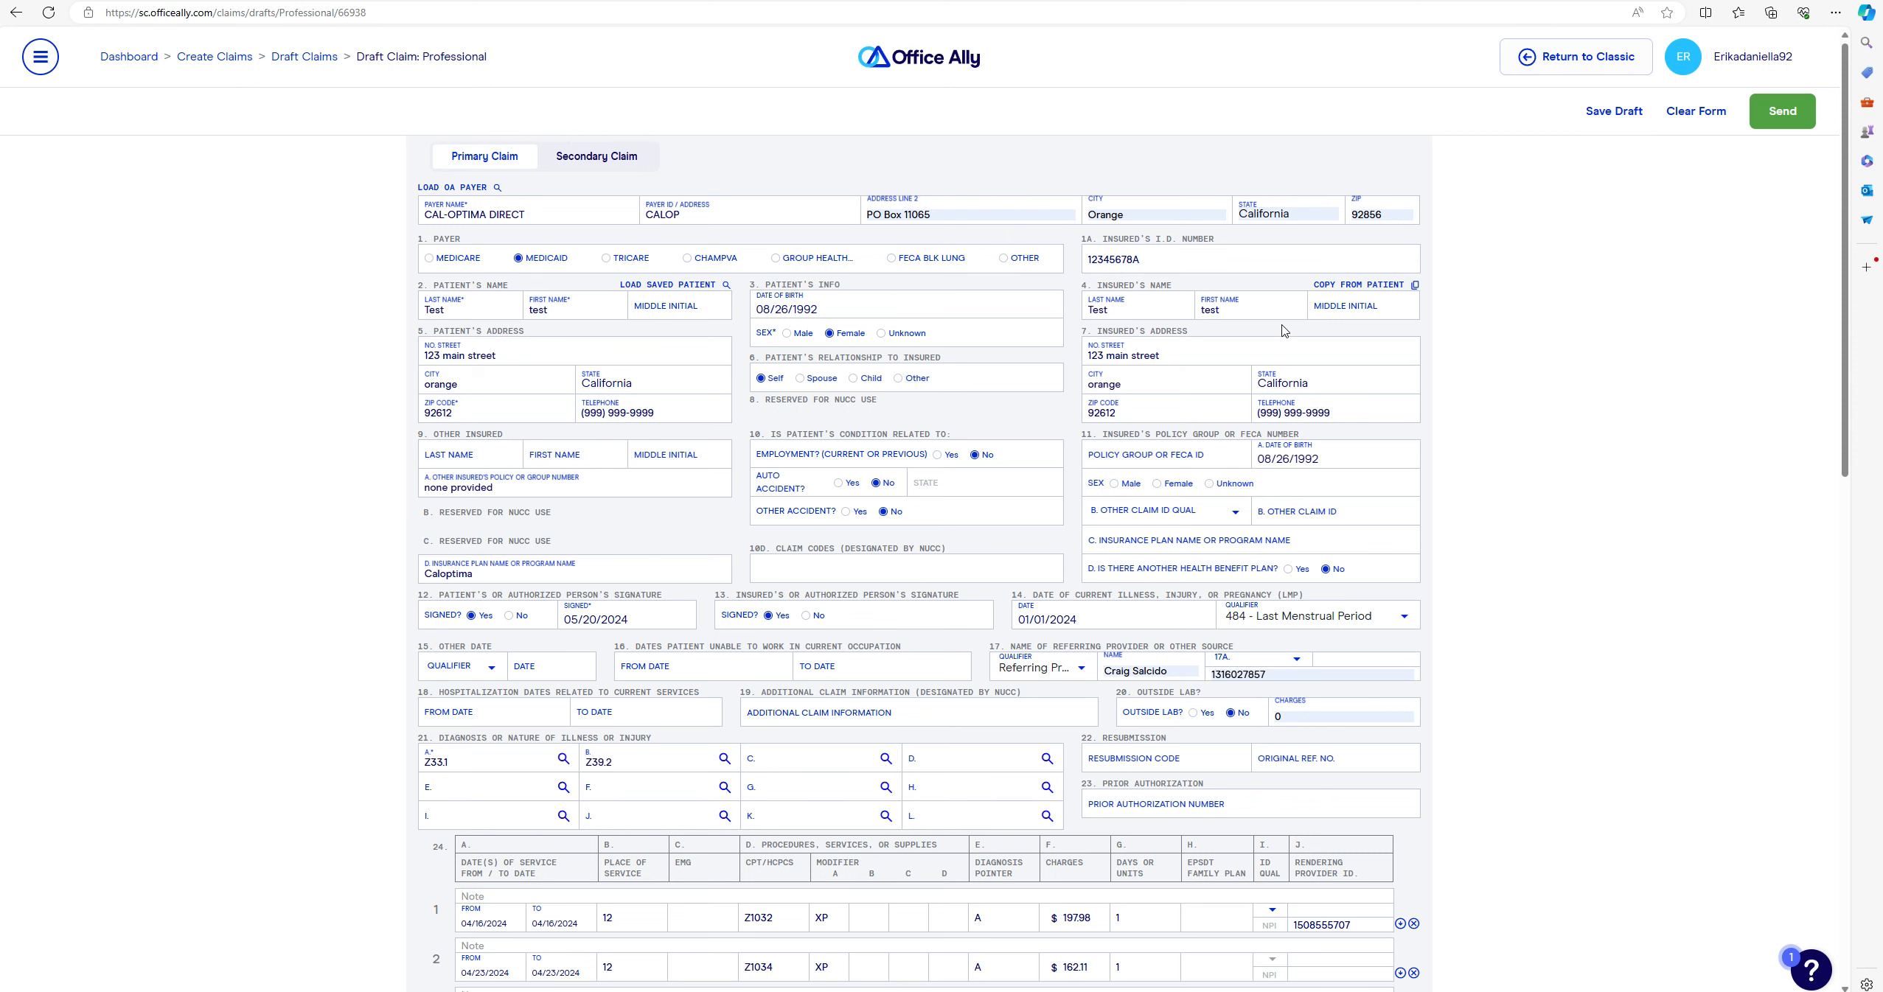
{"action": "scroll", "coordinate": [1237, 336], "scroll_direction": "down", "scroll_amount": 3}
{"action": "left_click", "coordinate": [973, 232]}
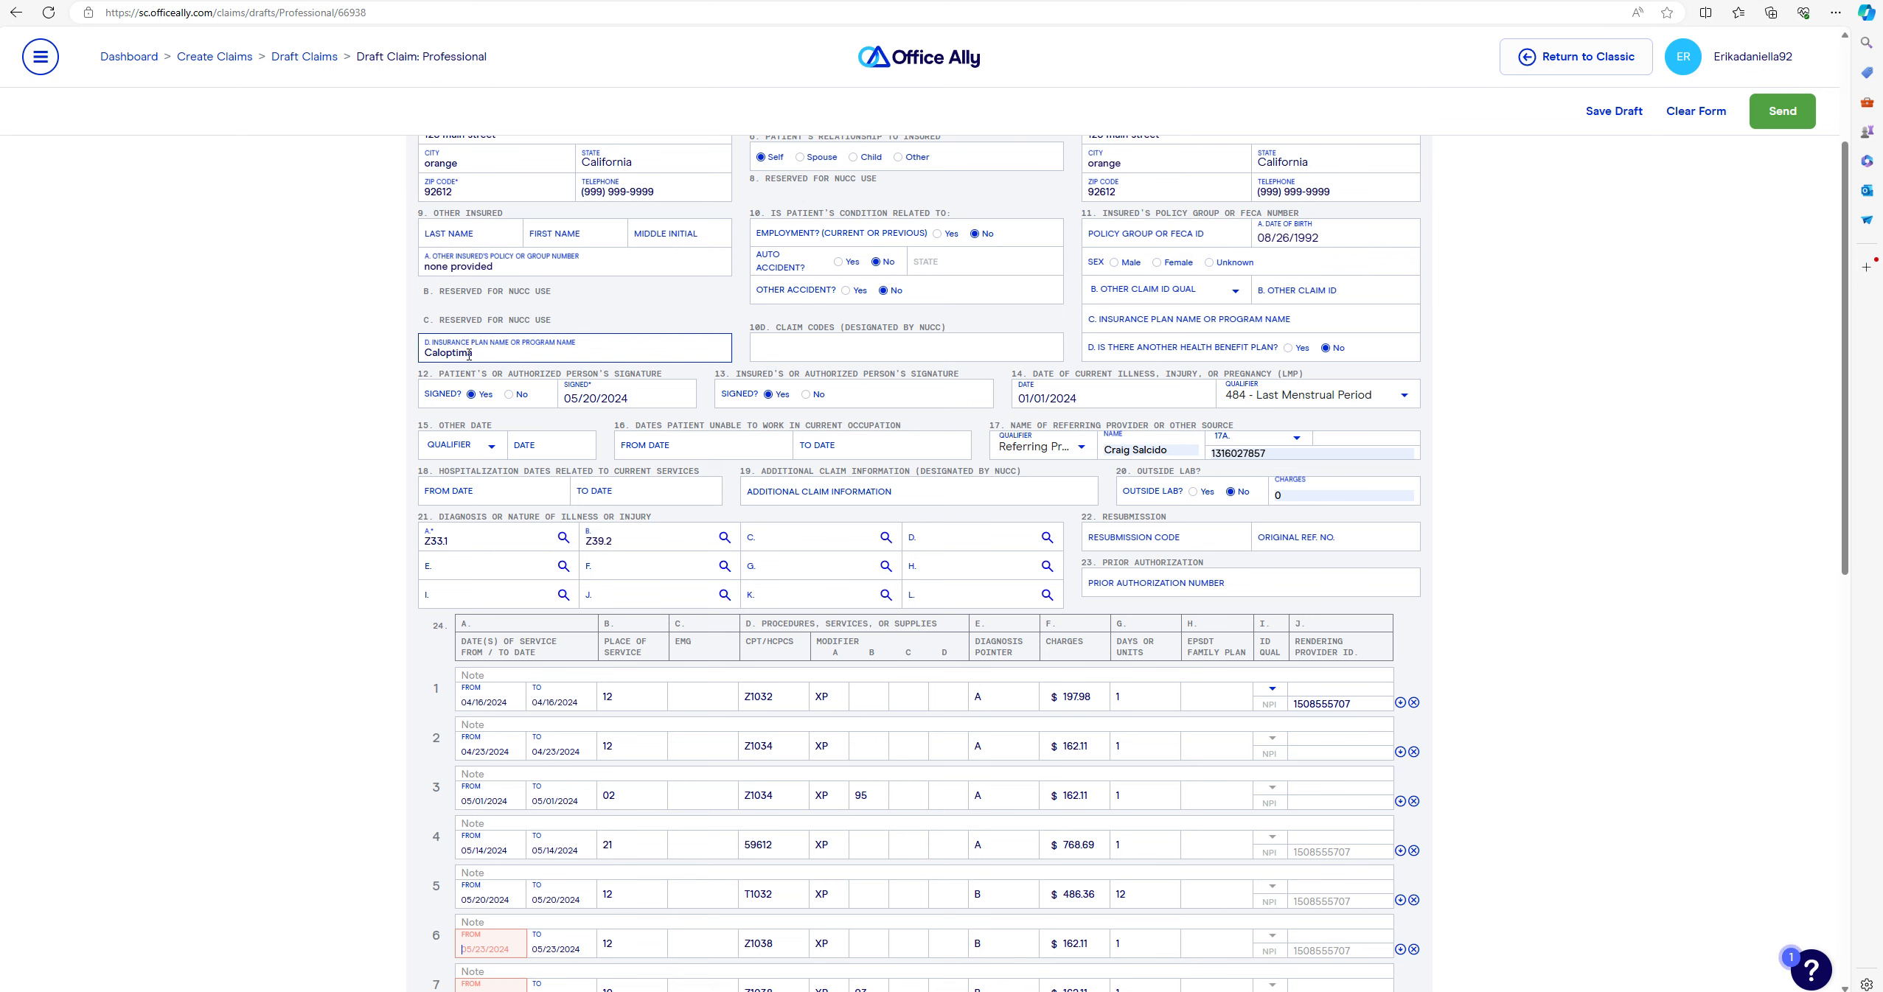
{"action": "left_click", "coordinate": [506, 354]}
{"action": "scroll", "coordinate": [1381, 404], "scroll_direction": "down", "scroll_amount": 1}
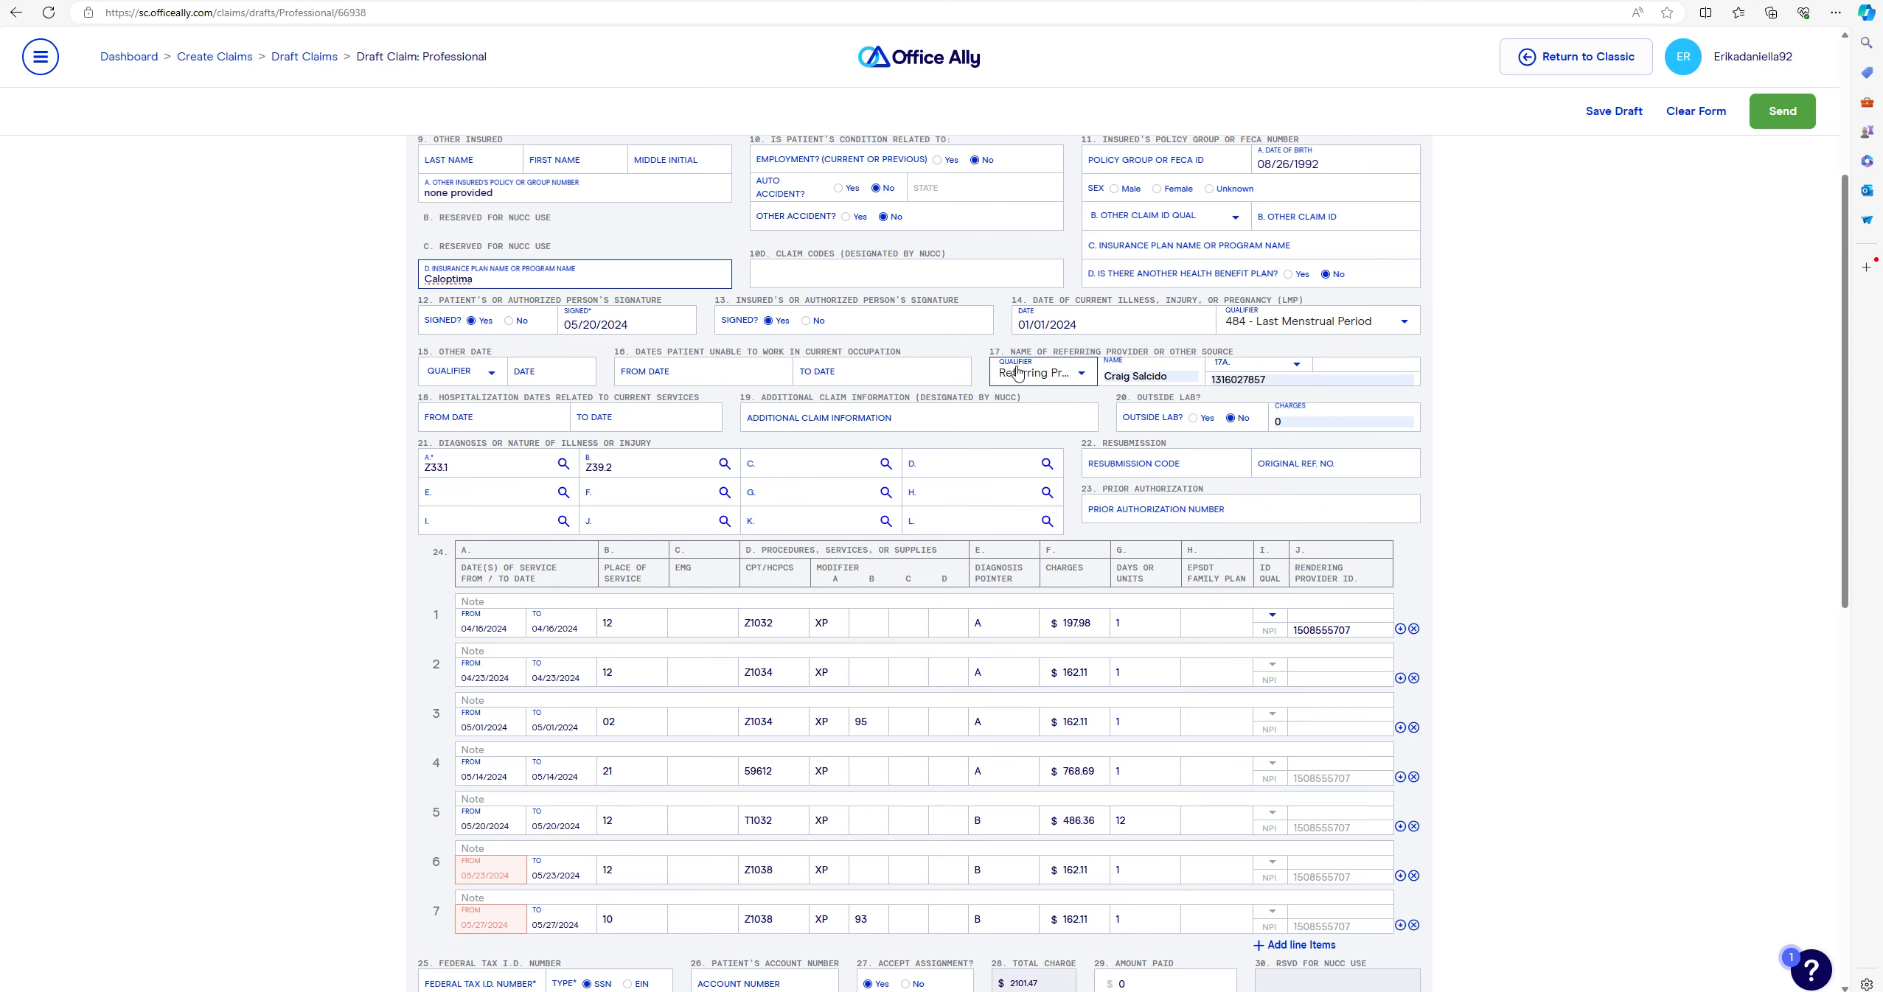
{"action": "scroll", "coordinate": [509, 364], "scroll_direction": "down", "scroll_amount": 1}
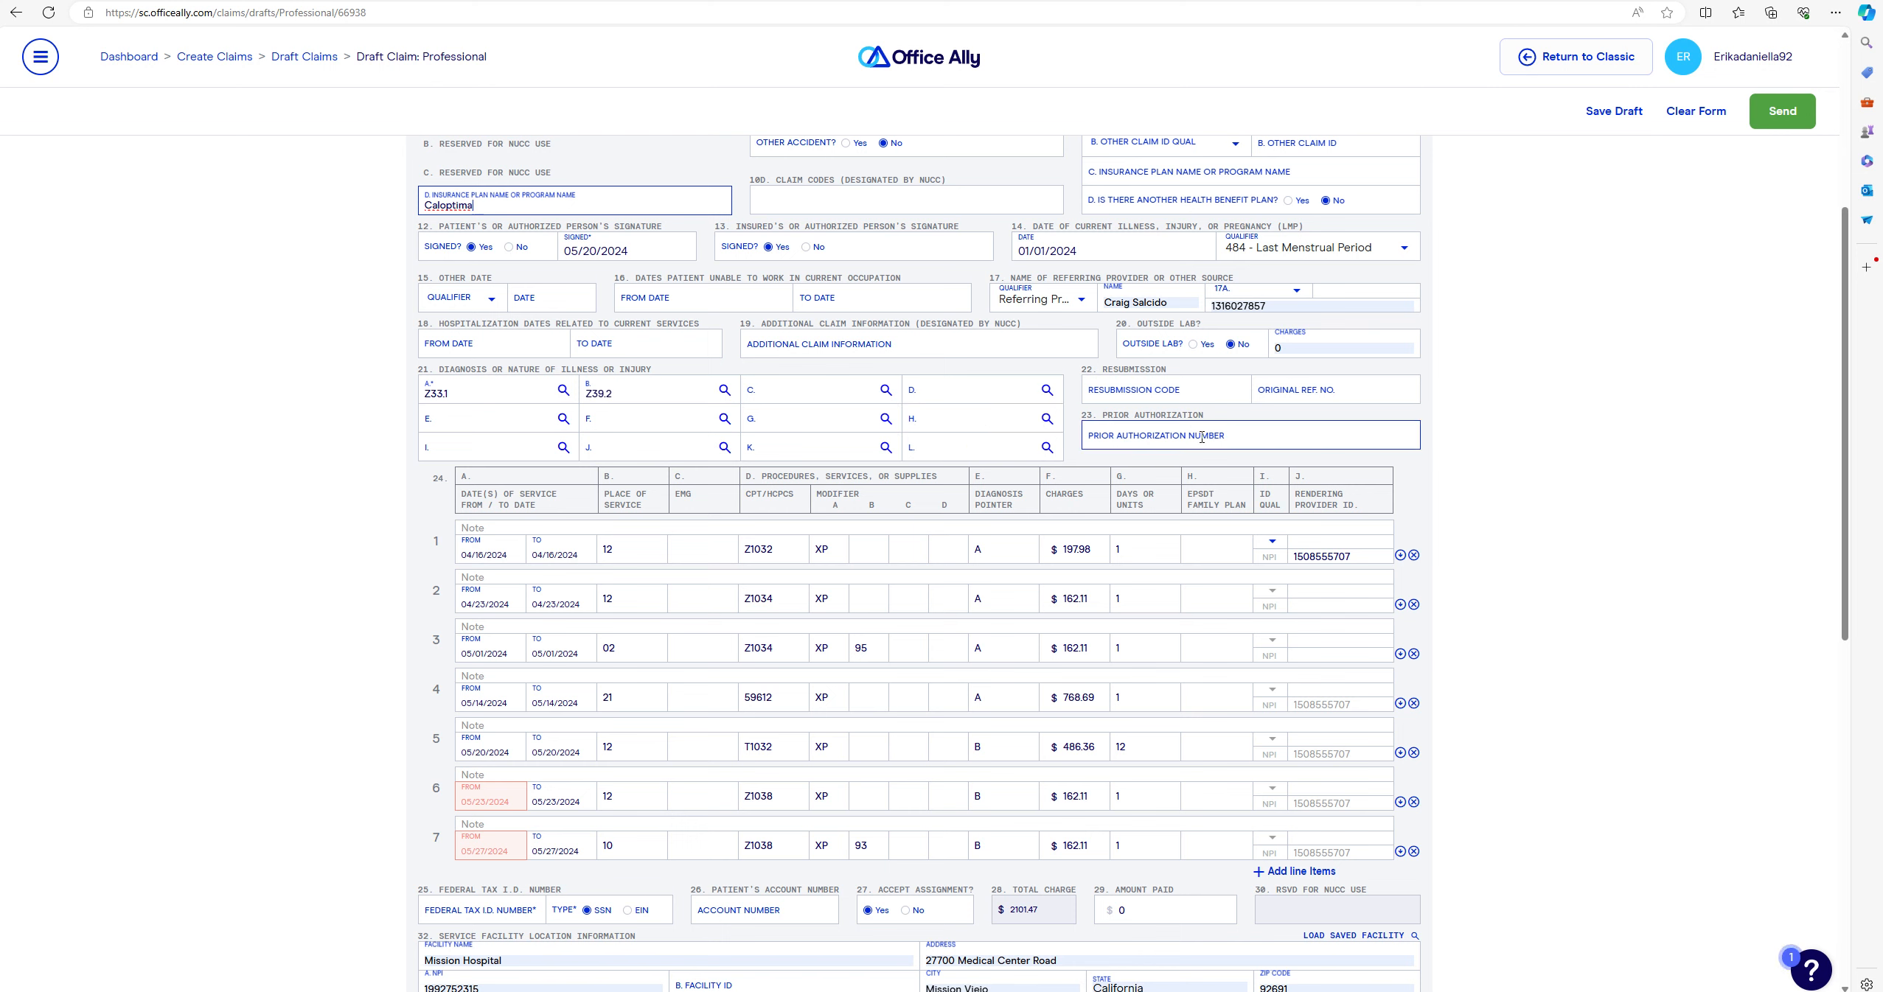
{"action": "left_click", "coordinate": [1253, 439]}
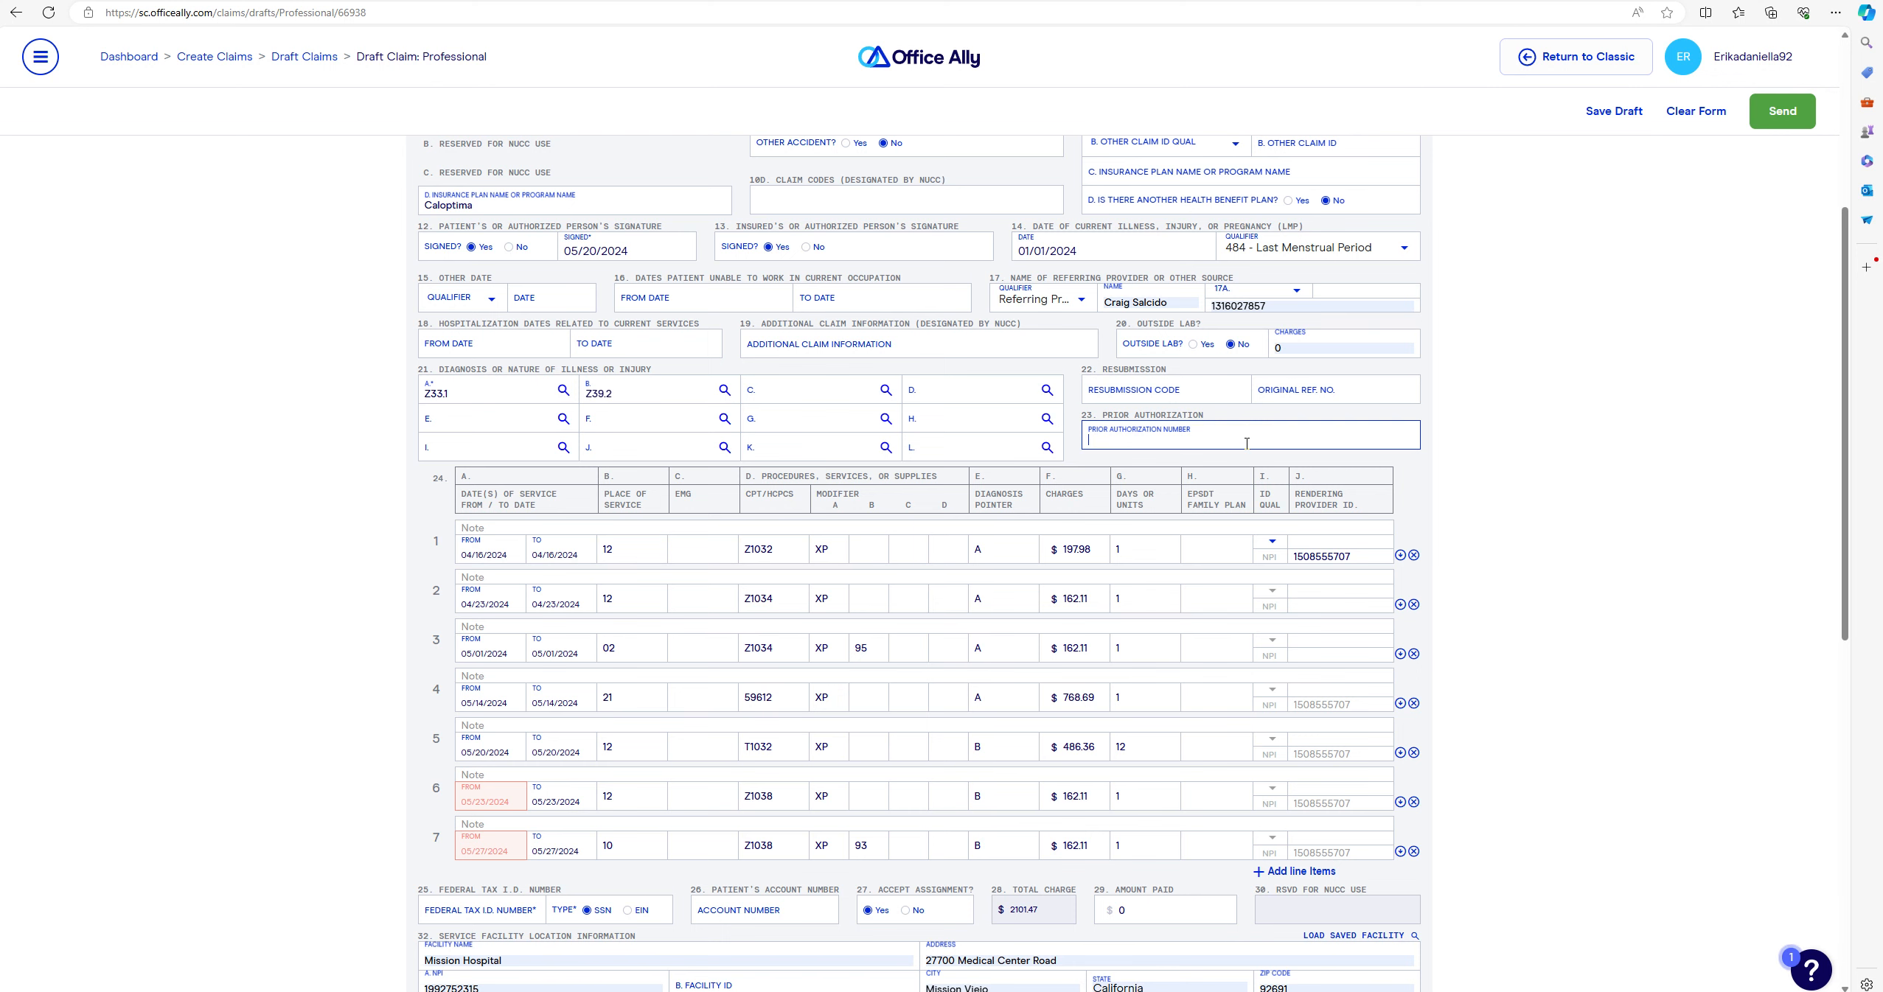
{"action": "scroll", "coordinate": [1247, 443], "scroll_direction": "down", "scroll_amount": 2}
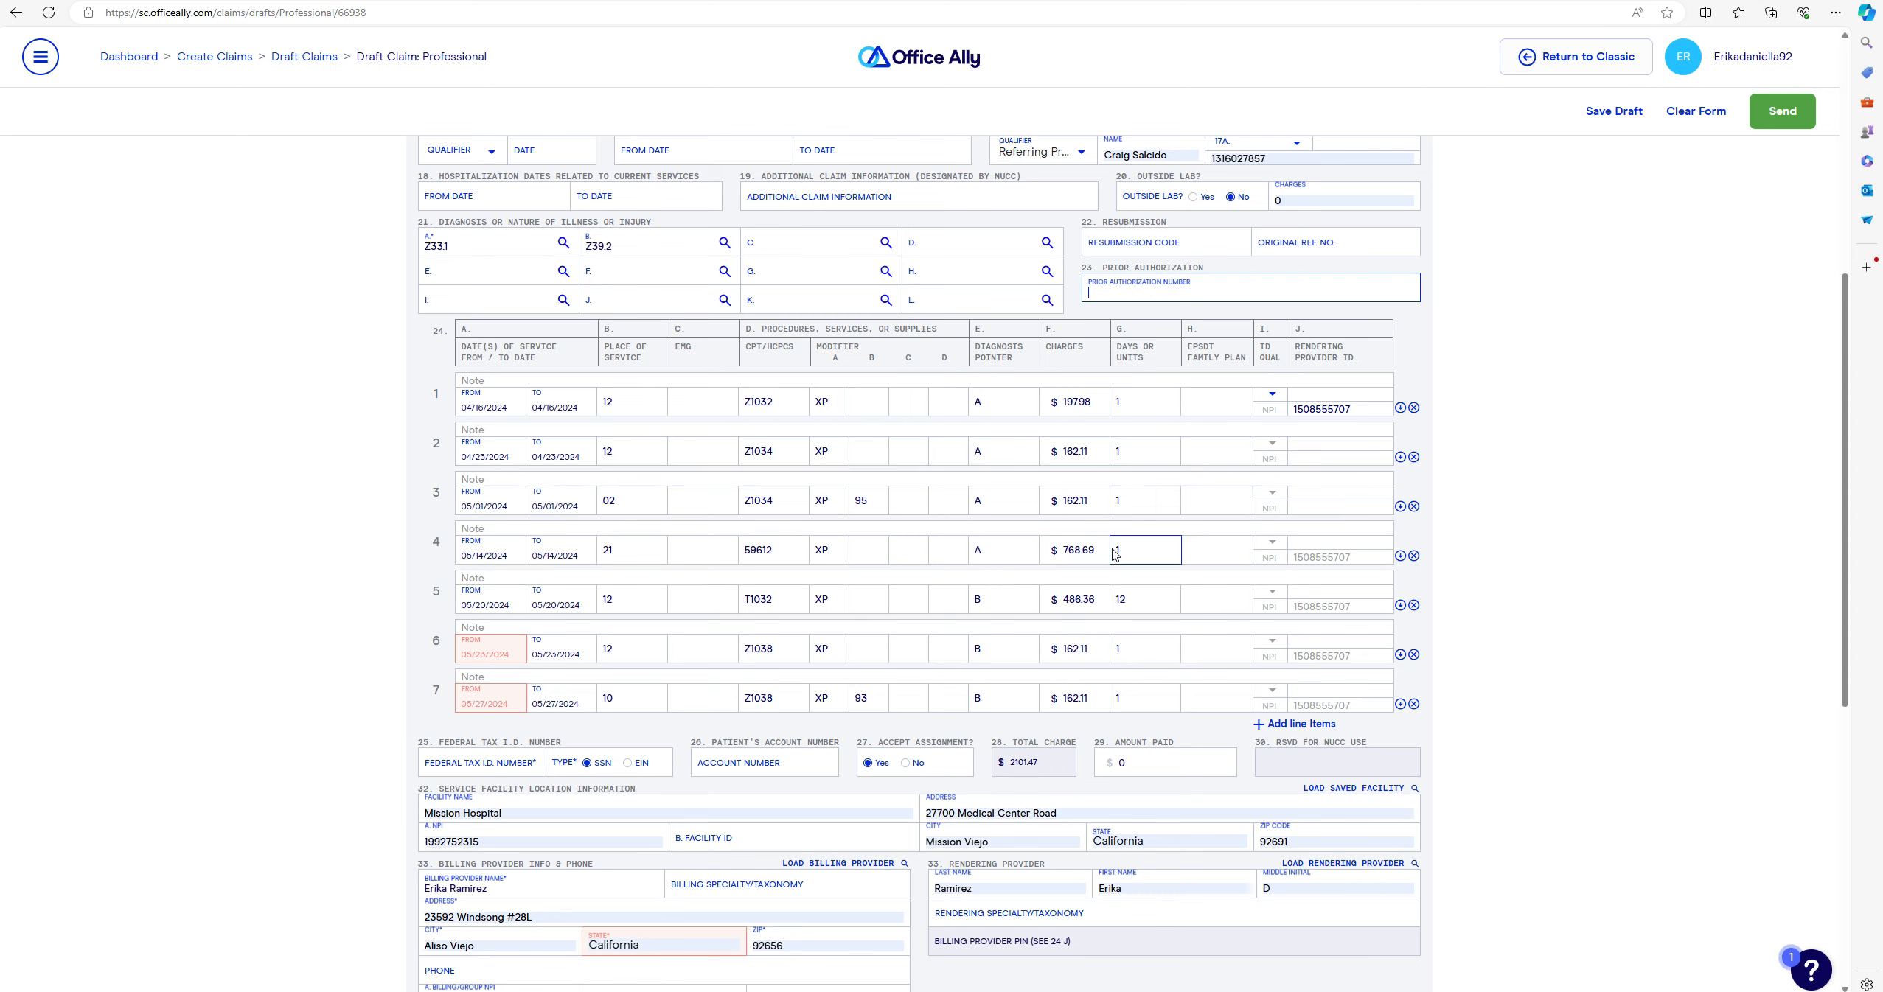
{"action": "left_click", "coordinate": [1315, 458]}
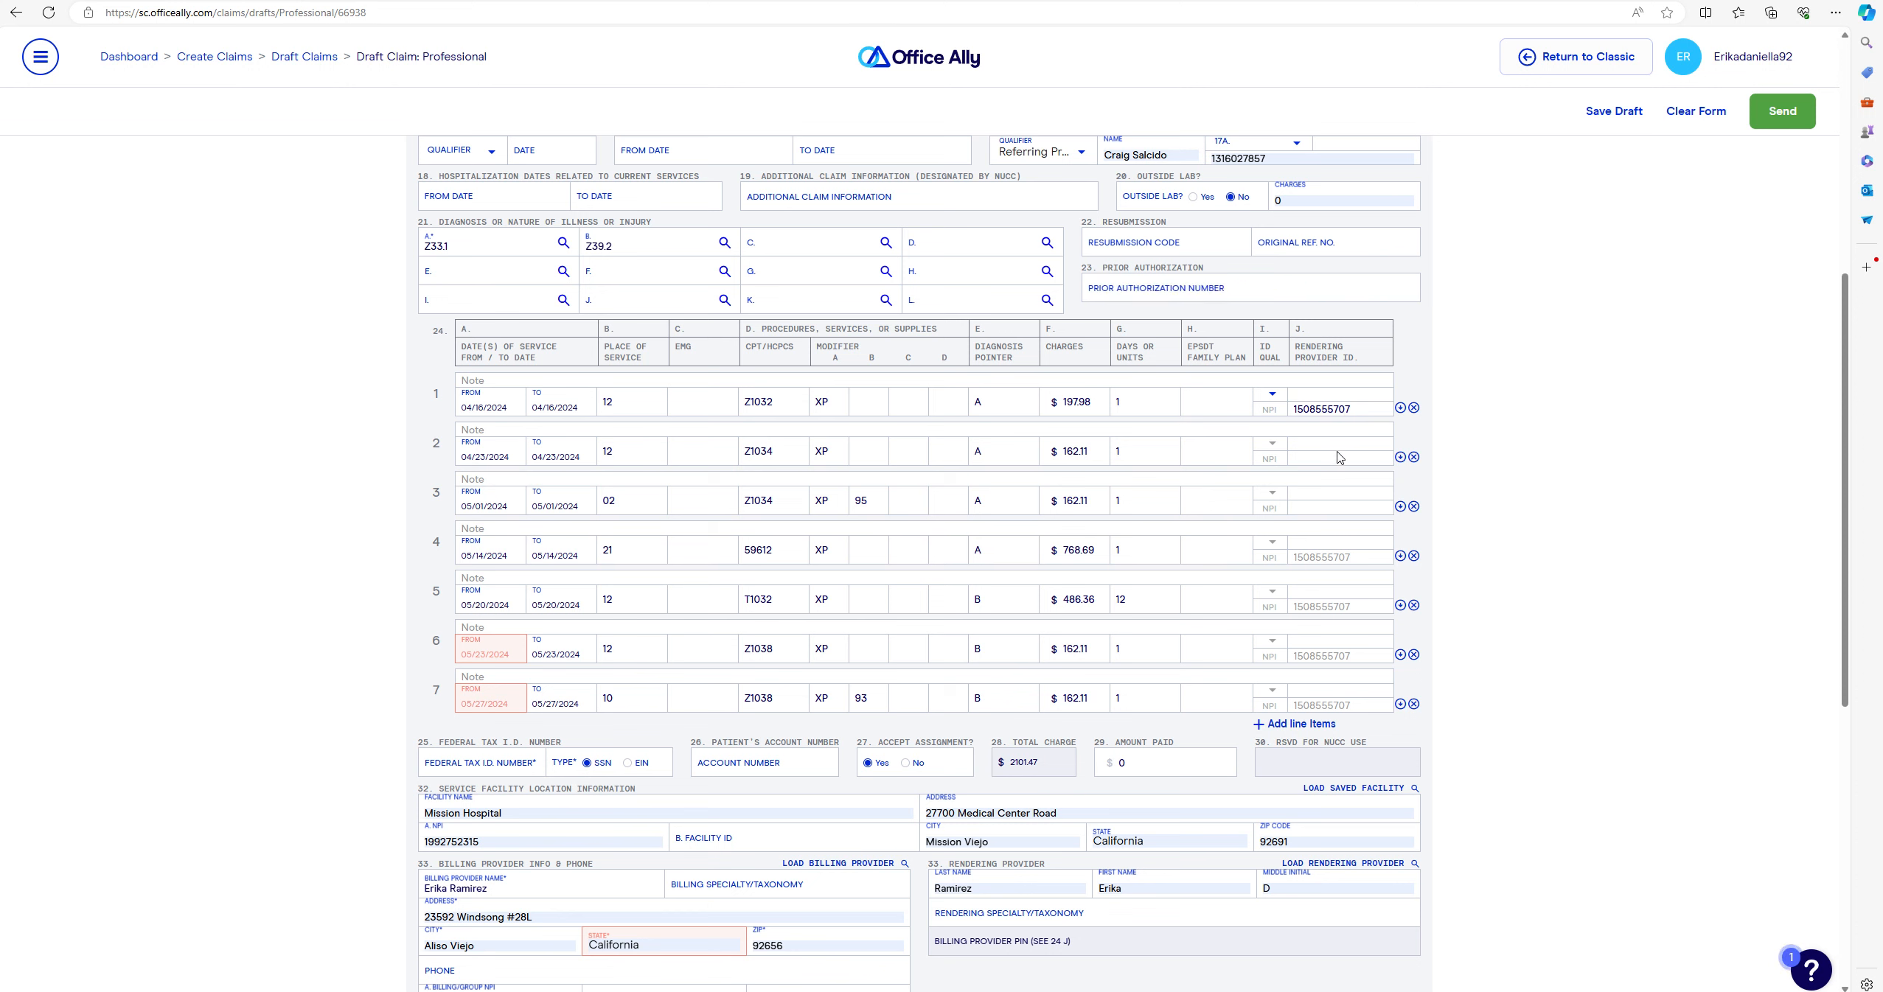
{"action": "left_click", "coordinate": [1310, 476]}
{"action": "left_click", "coordinate": [1277, 507]}
{"action": "left_click", "coordinate": [1400, 507]}
{"action": "left_click", "coordinate": [1399, 538]}
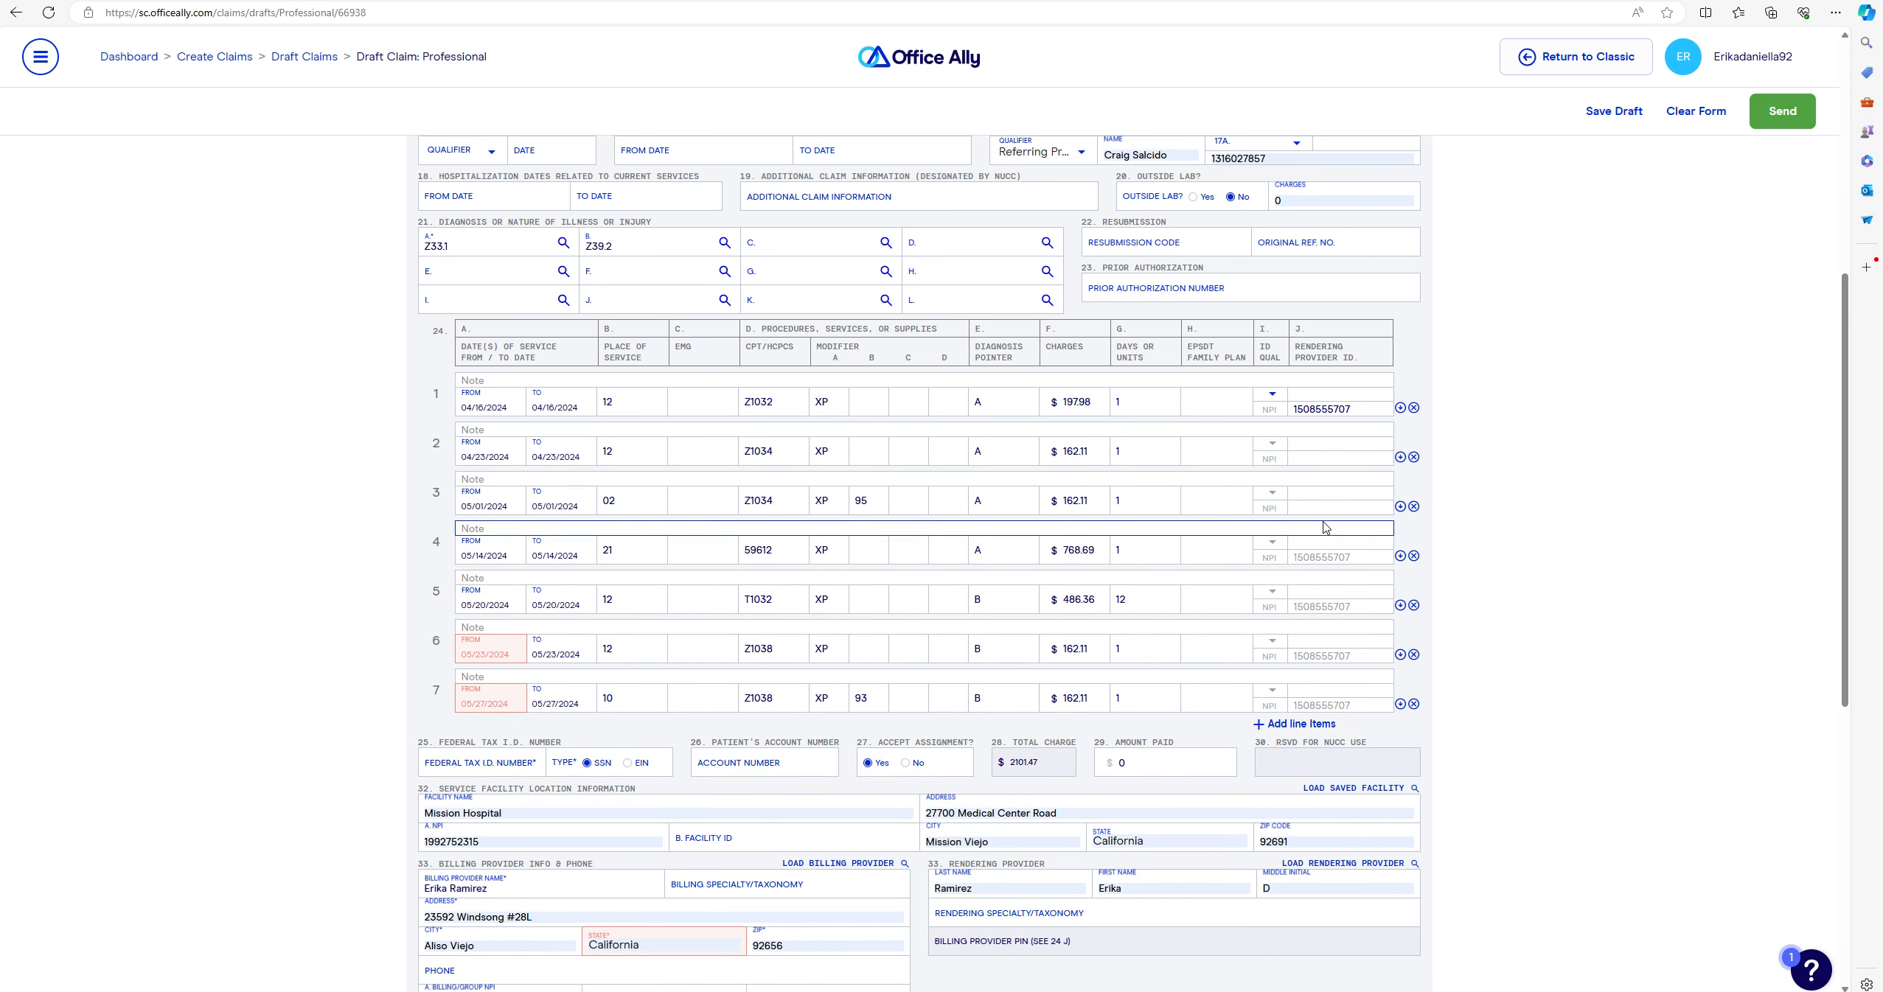
{"action": "left_click", "coordinate": [635, 449]}
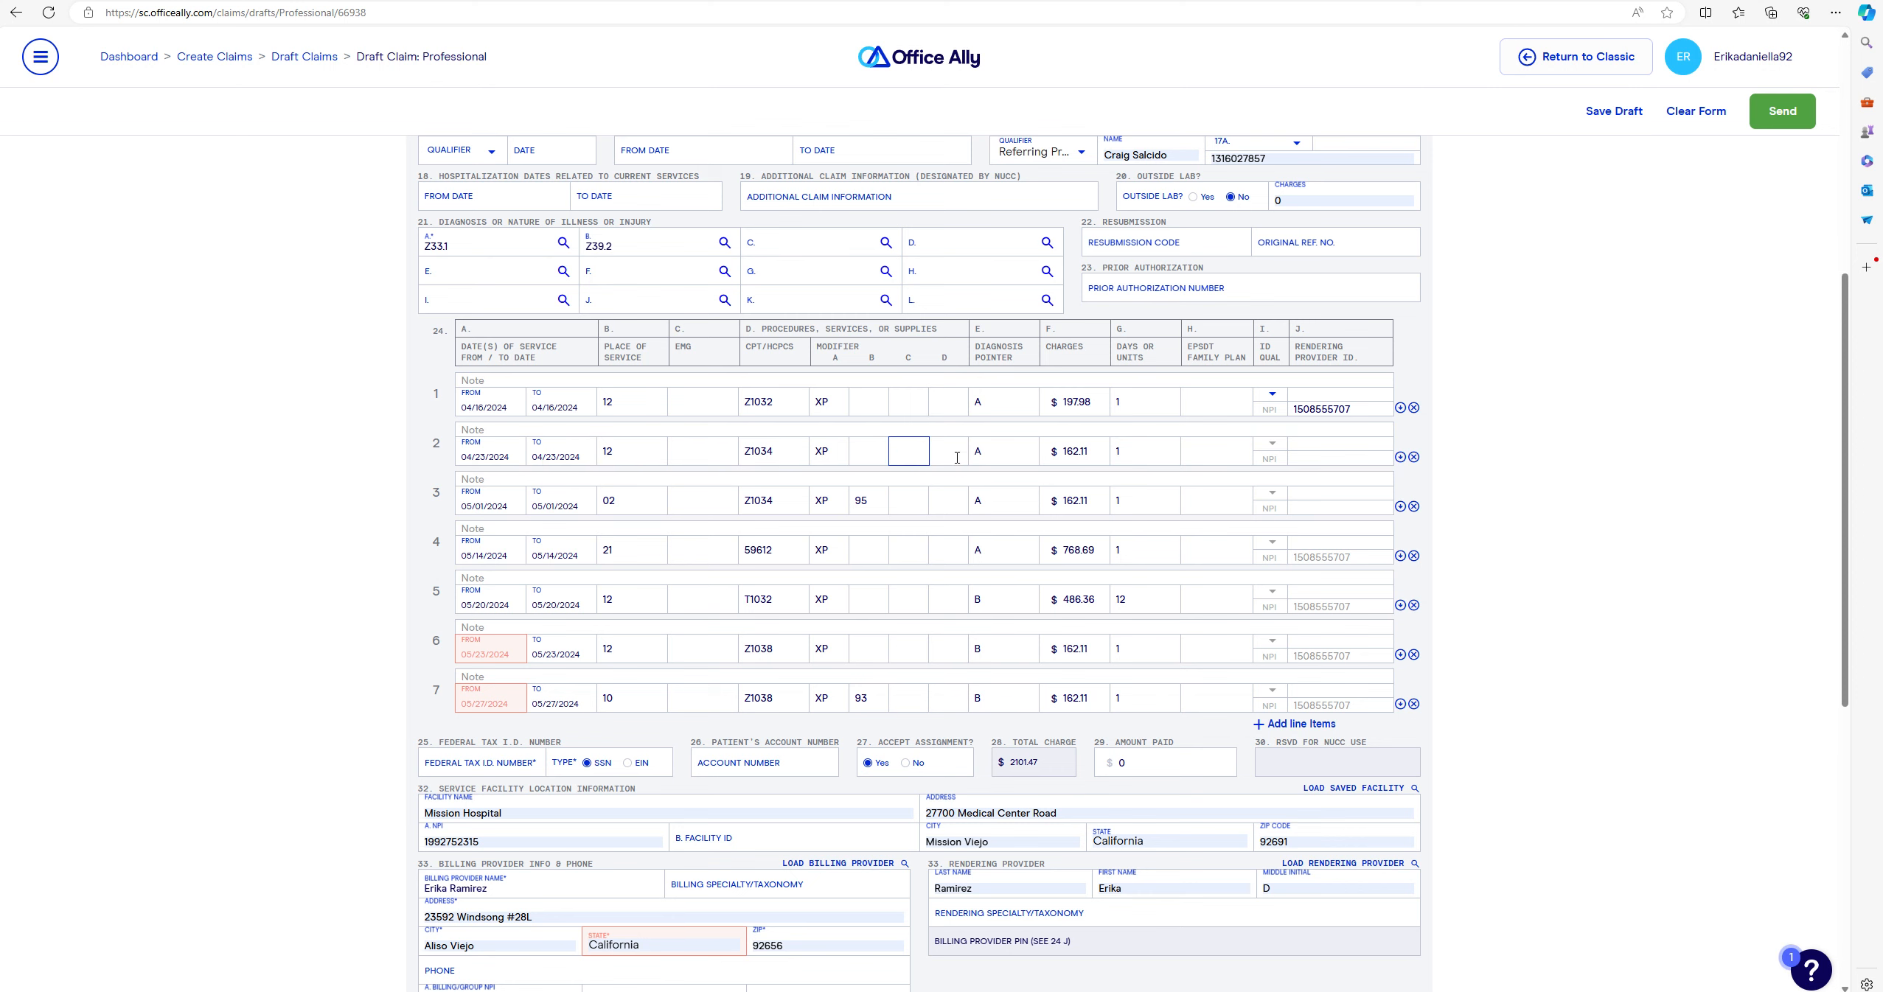
{"action": "left_click", "coordinate": [1228, 452]}
{"action": "scroll", "coordinate": [1203, 470], "scroll_direction": "down", "scroll_amount": 3}
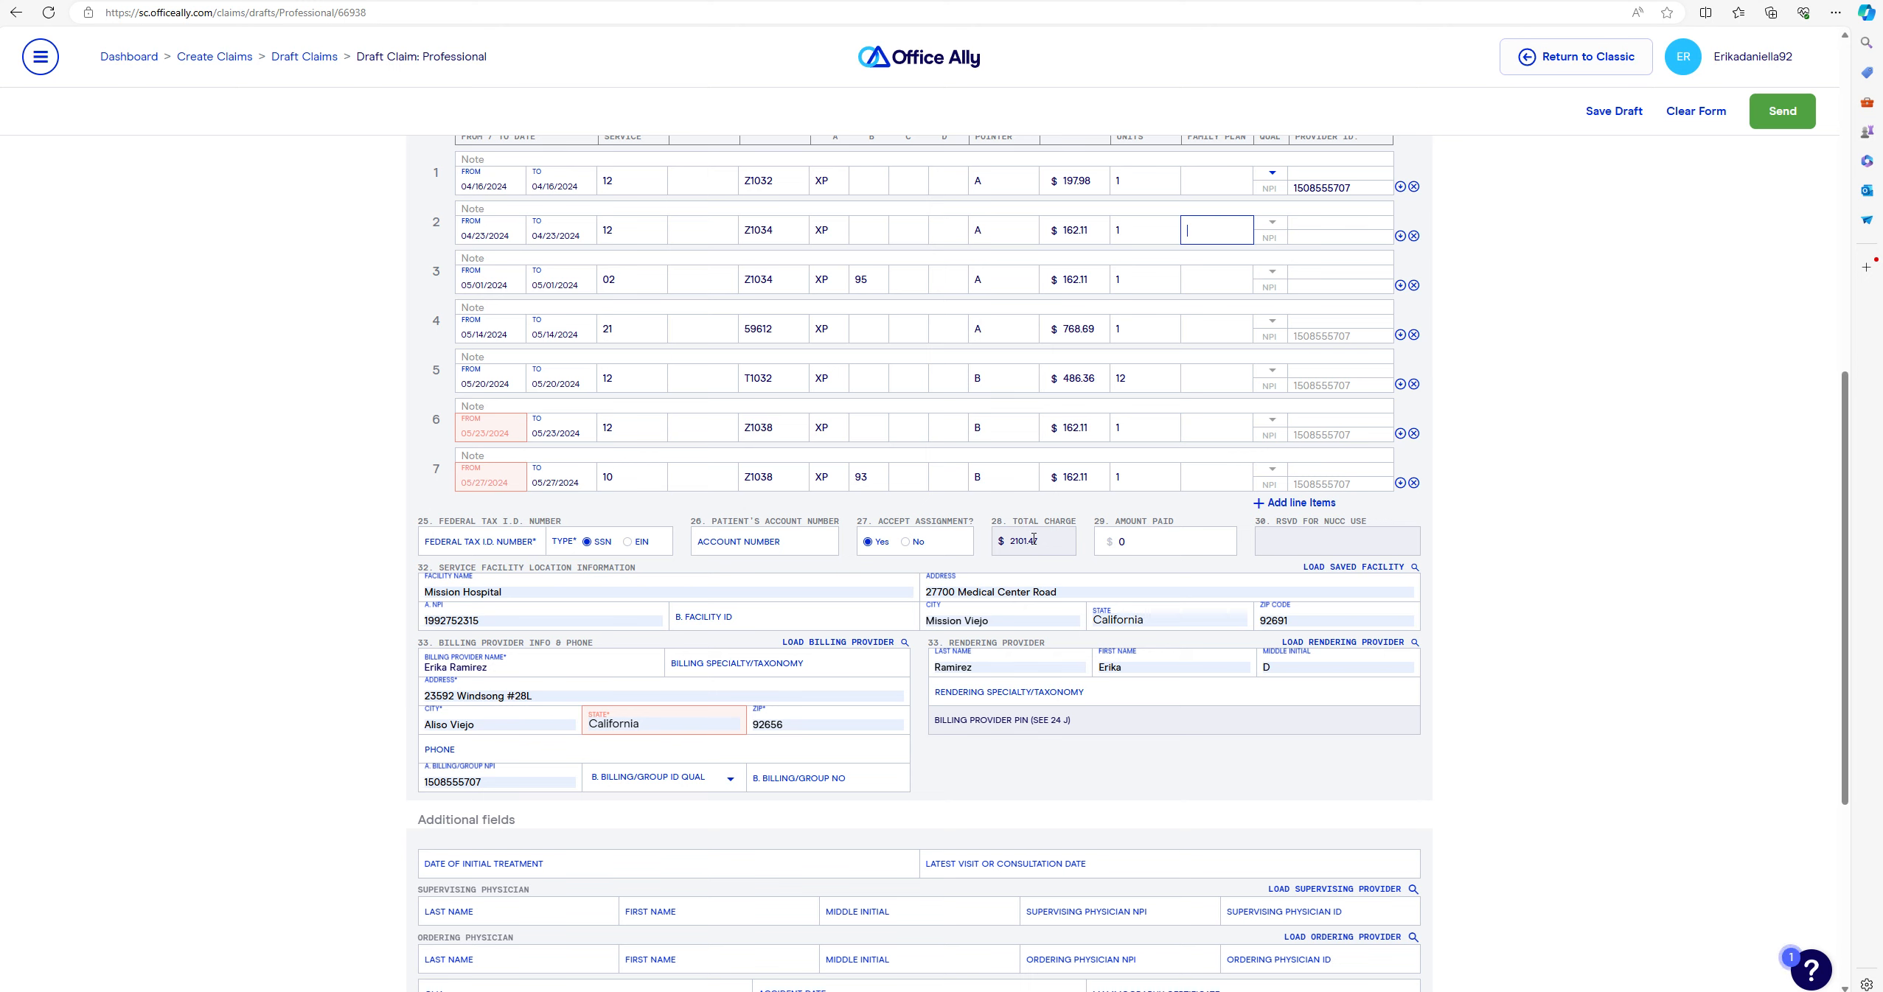
{"action": "left_click", "coordinate": [1157, 542]}
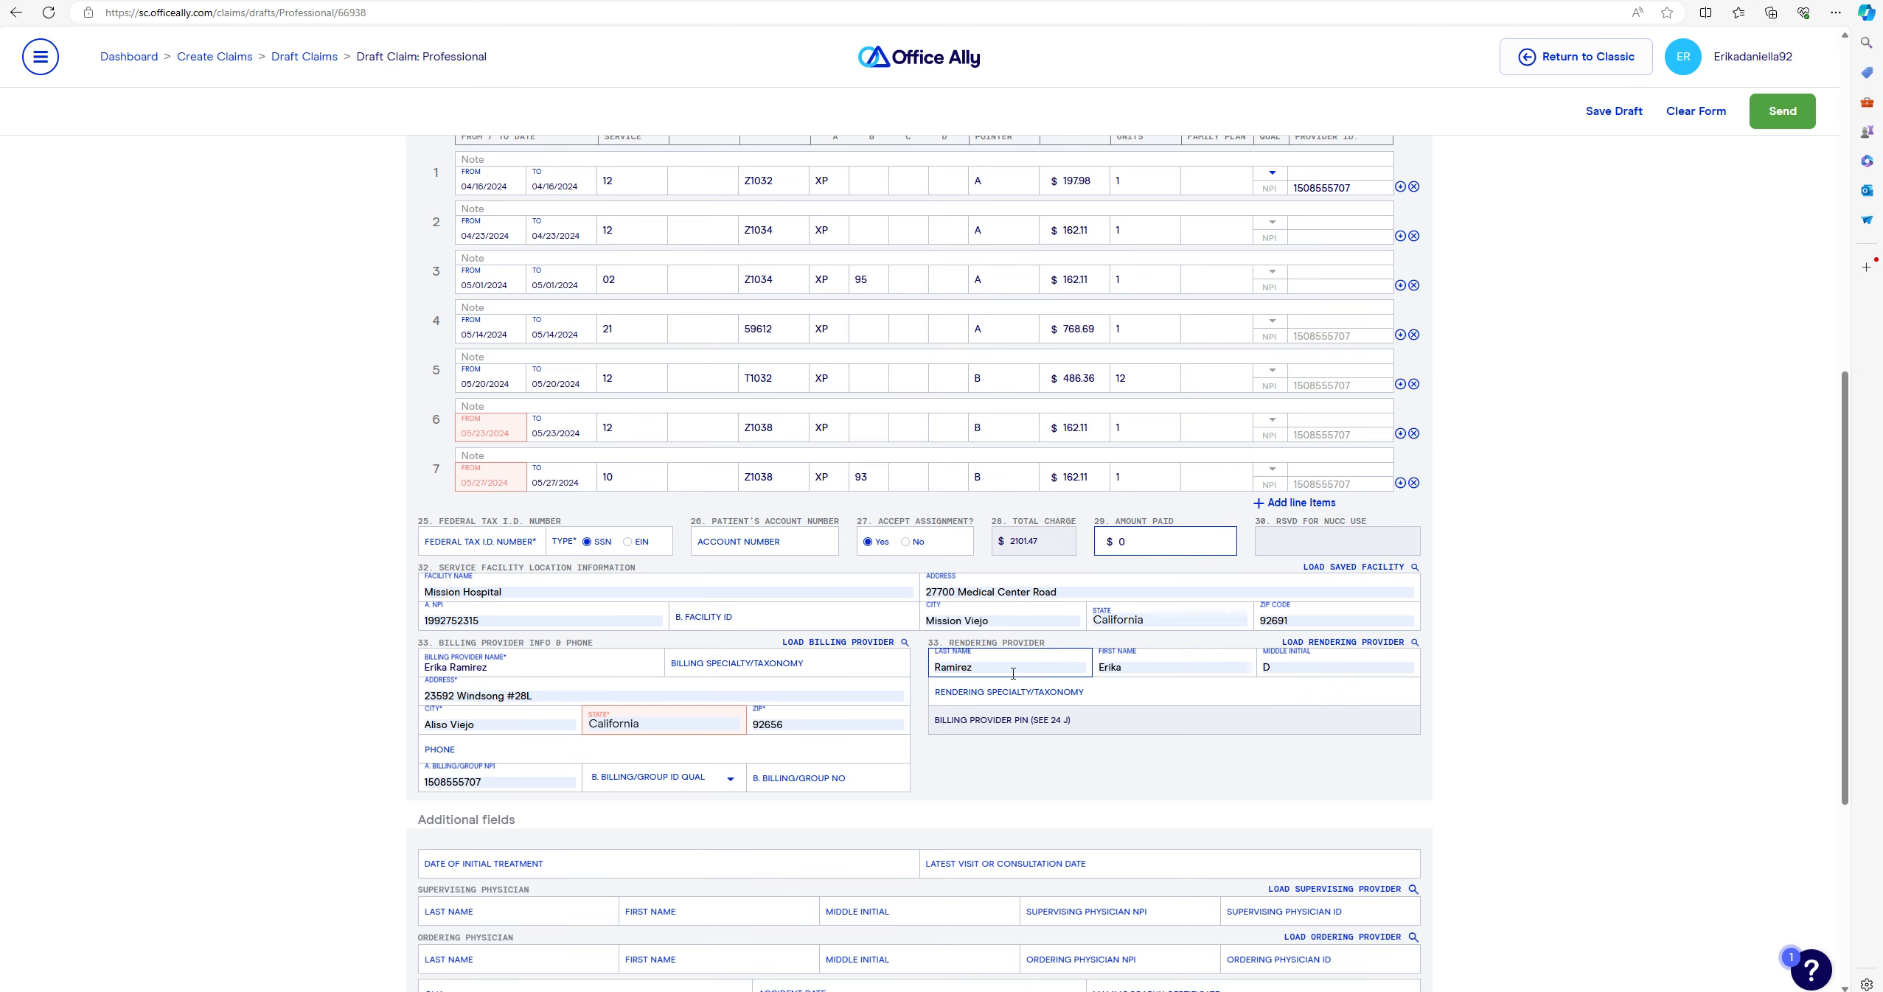
{"action": "scroll", "coordinate": [1467, 622], "scroll_direction": "up", "scroll_amount": 10}
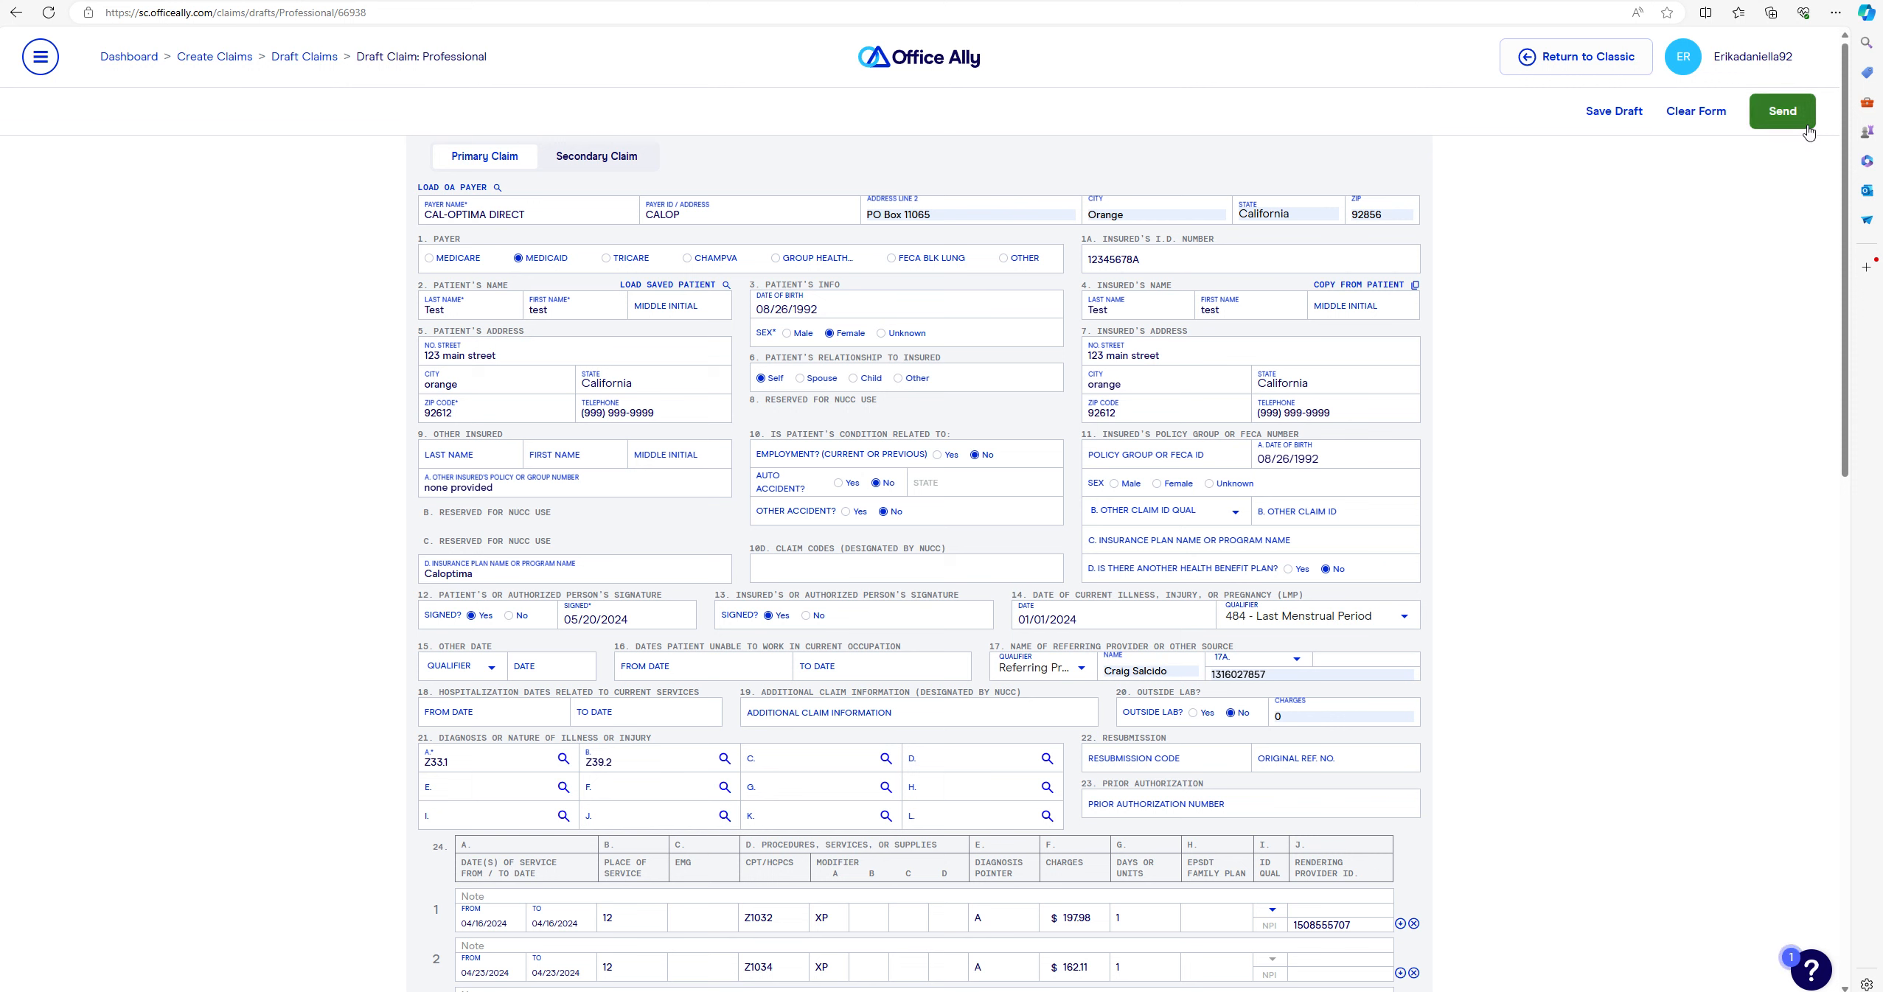
- Send the claim, getting the 6-errors notice, and locate the missing Federal Tax I.D. Number
{"action": "left_click", "coordinate": [1775, 114]}
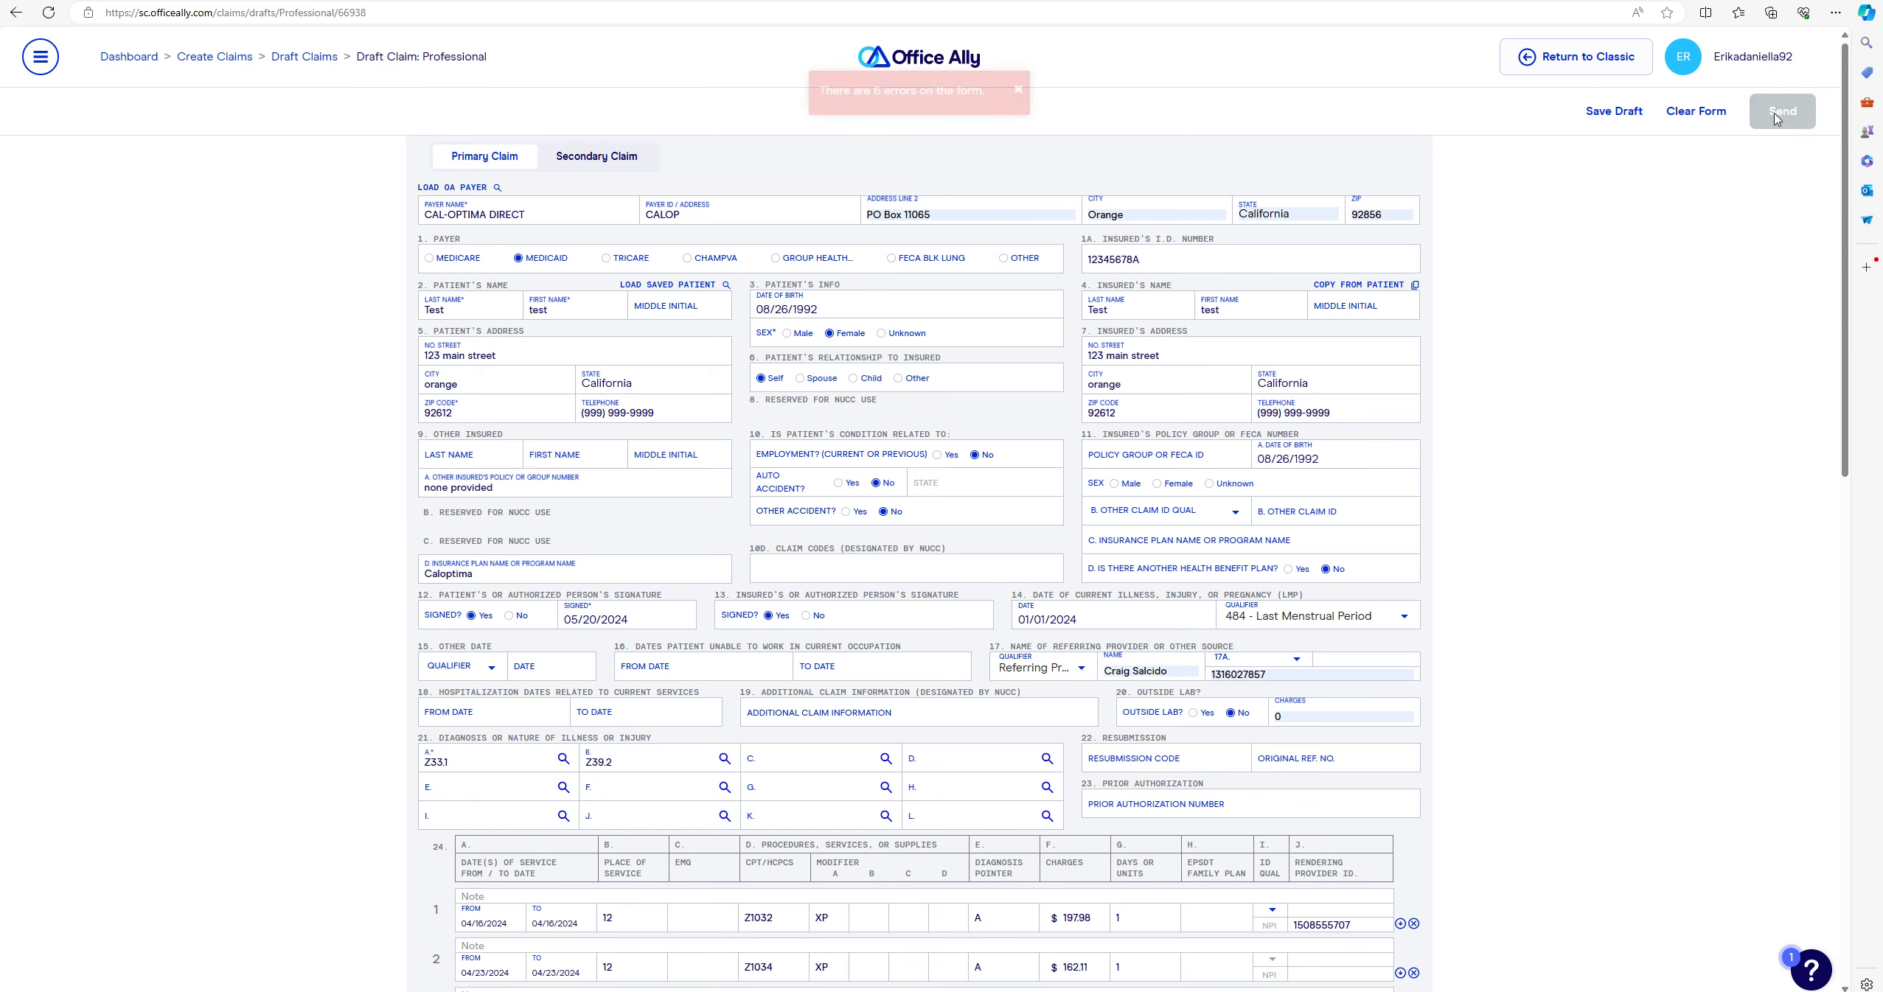
{"action": "scroll", "coordinate": [1077, 336], "scroll_direction": "down", "scroll_amount": 9}
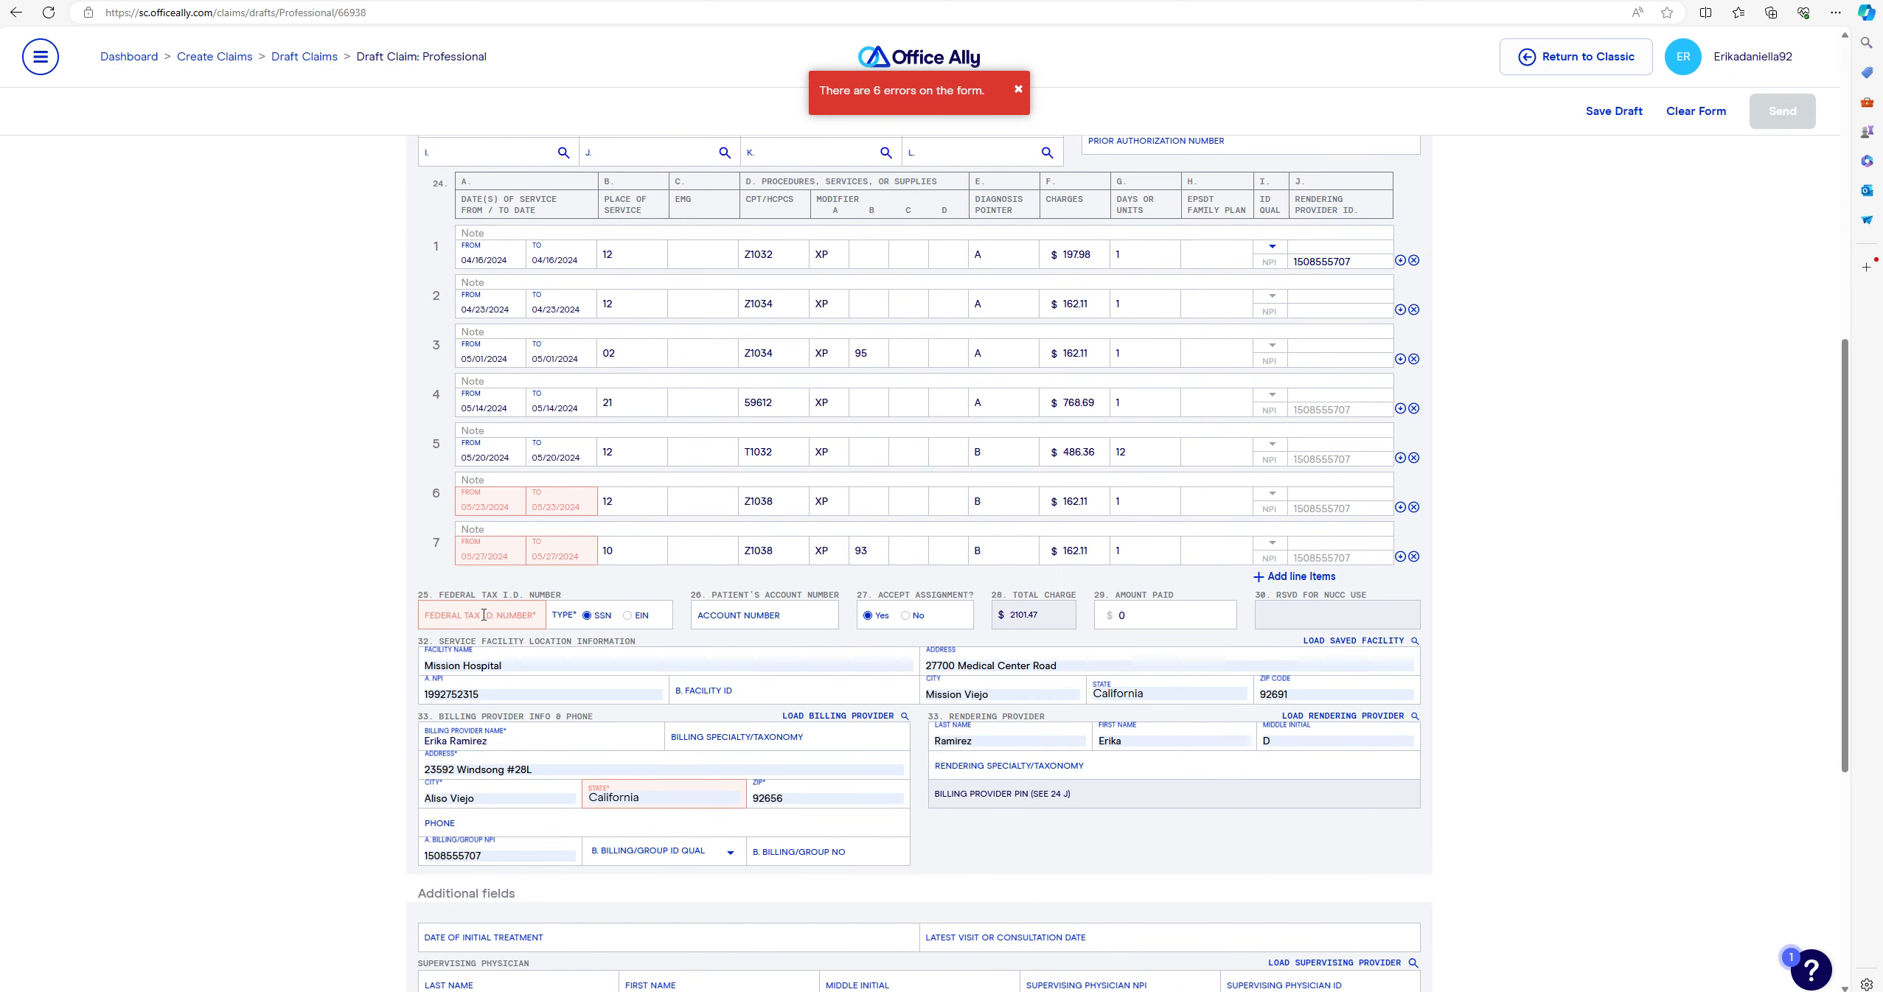
{"action": "left_click", "coordinate": [482, 617]}
- Review the flagged billing provider state and insured's last name fields
{"action": "left_click", "coordinate": [694, 795]}
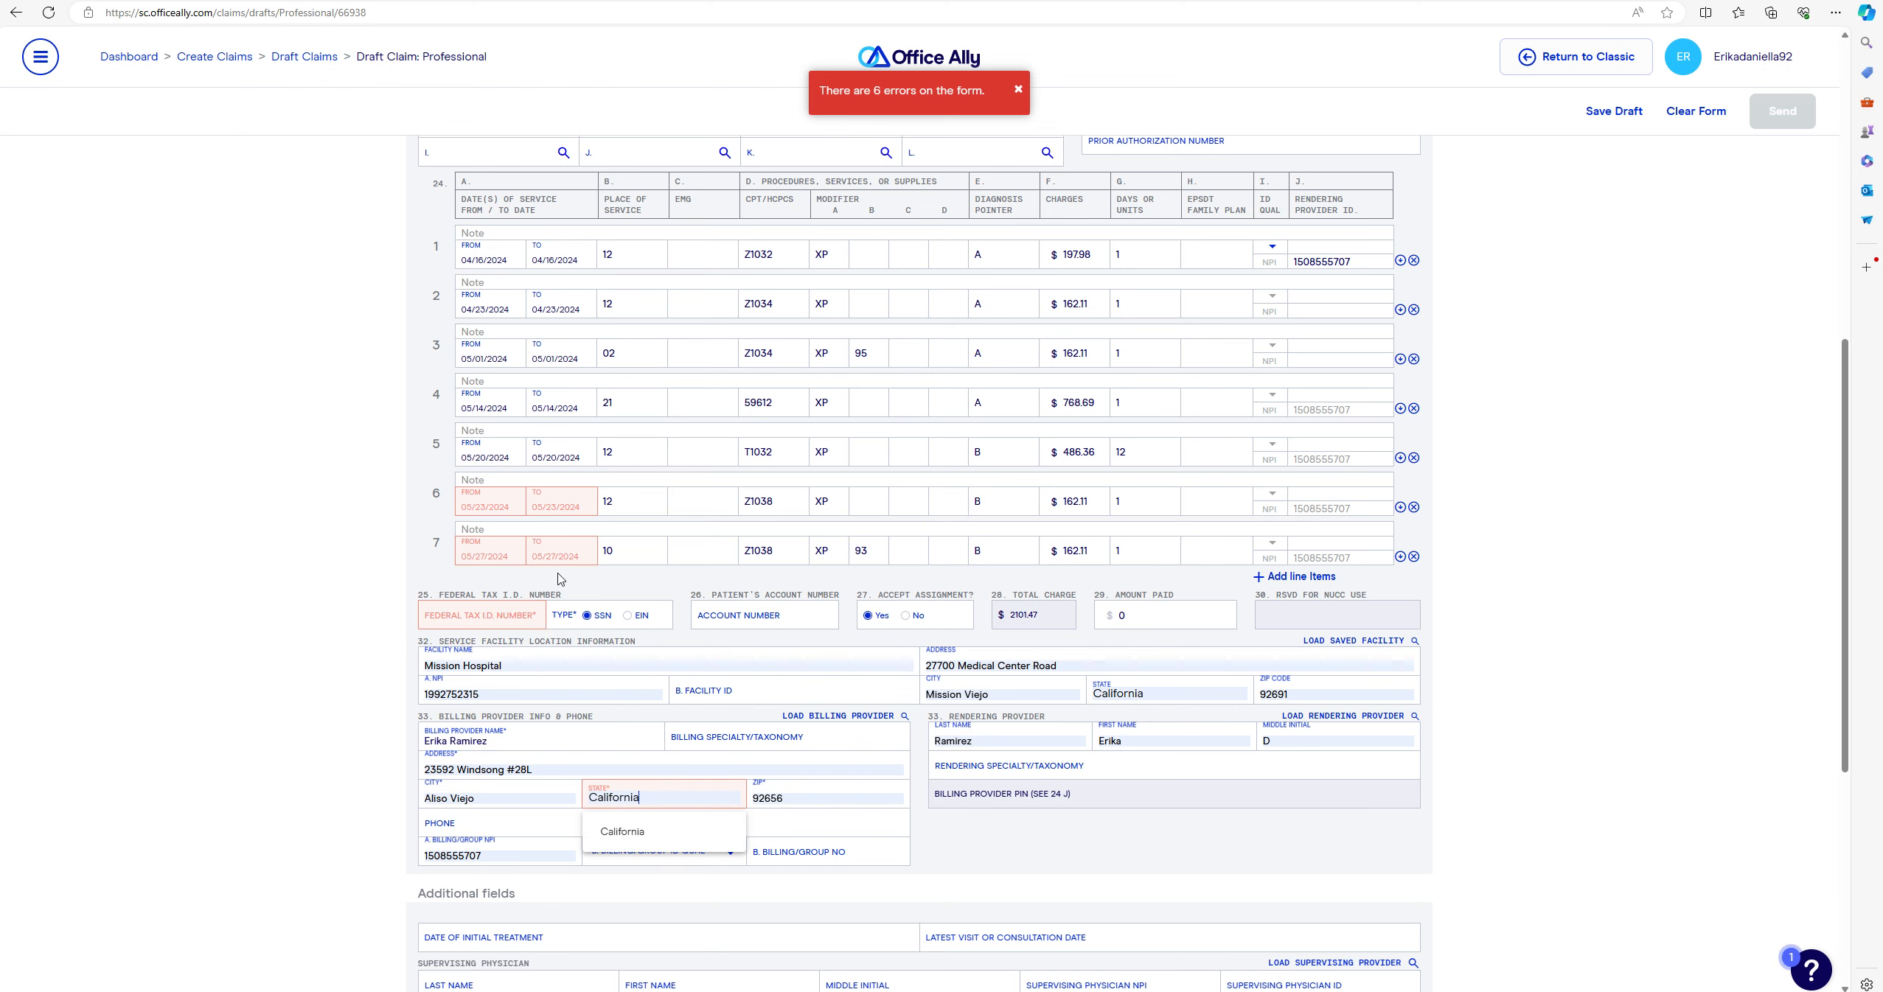
{"action": "scroll", "coordinate": [1123, 598], "scroll_direction": "up", "scroll_amount": 1}
{"action": "scroll", "coordinate": [1538, 593], "scroll_direction": "up", "scroll_amount": 8}
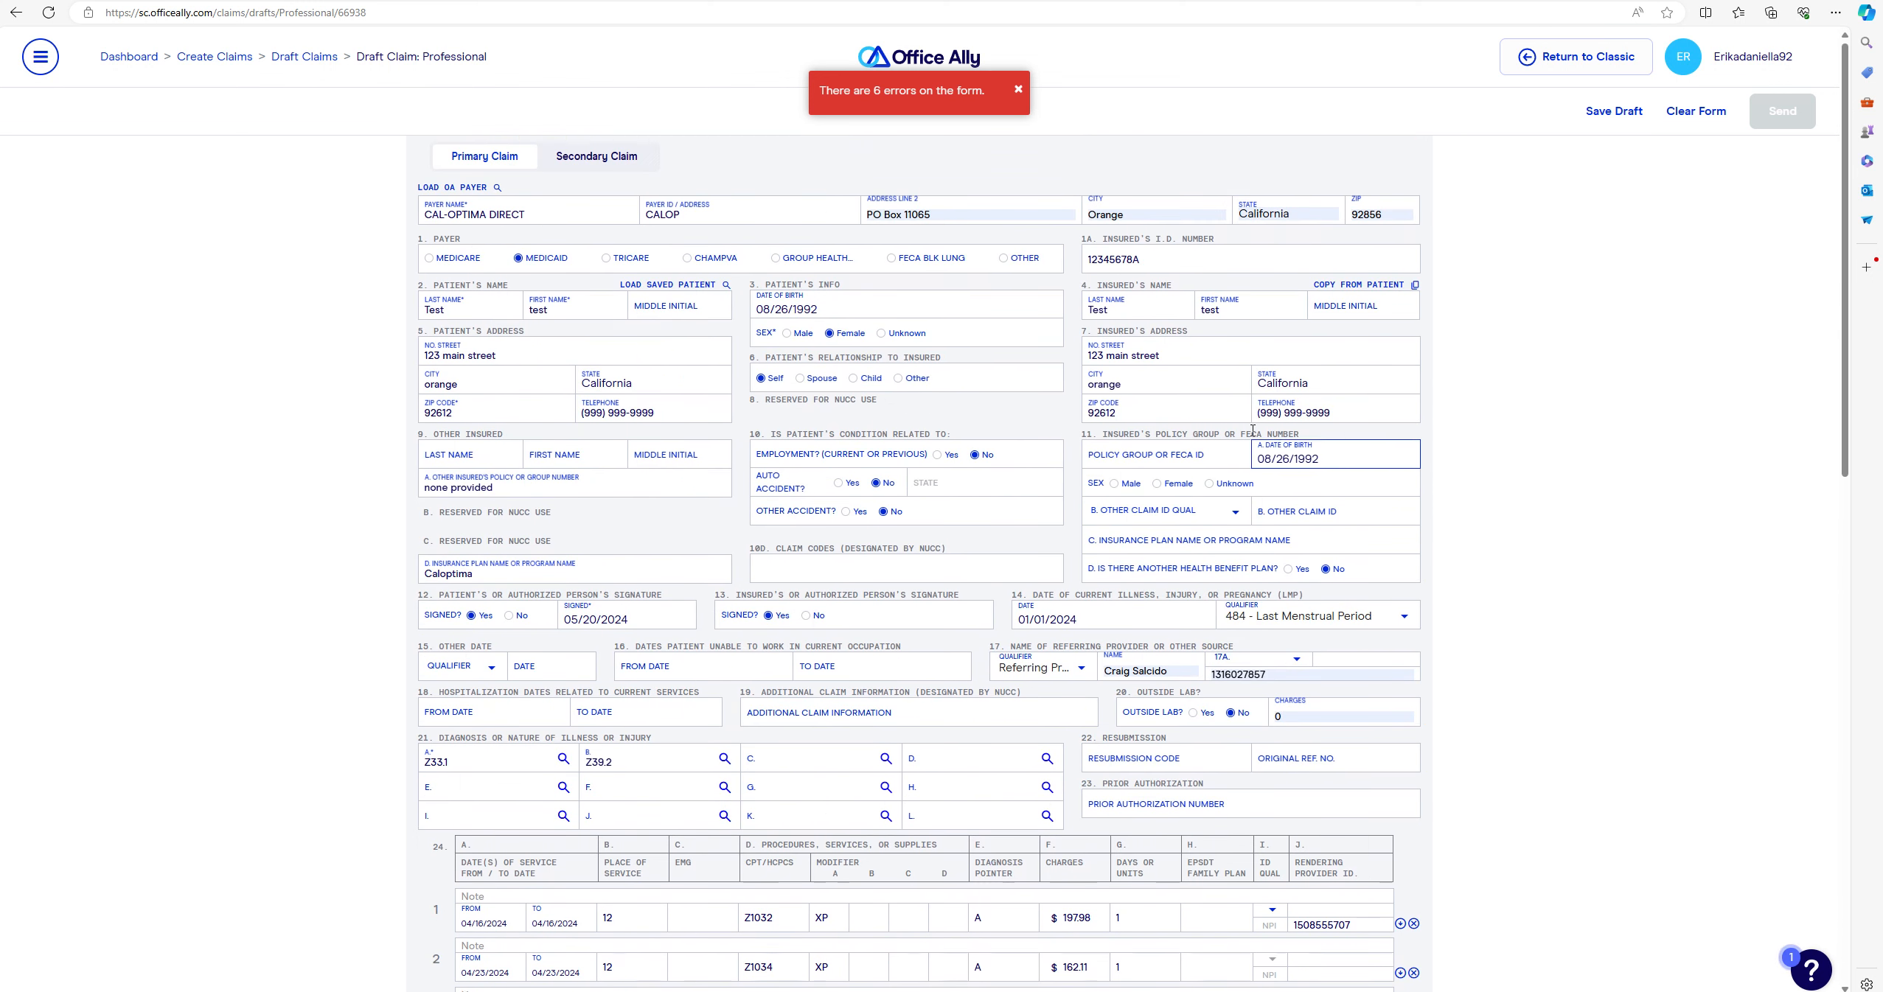
{"action": "left_click", "coordinate": [1139, 310]}
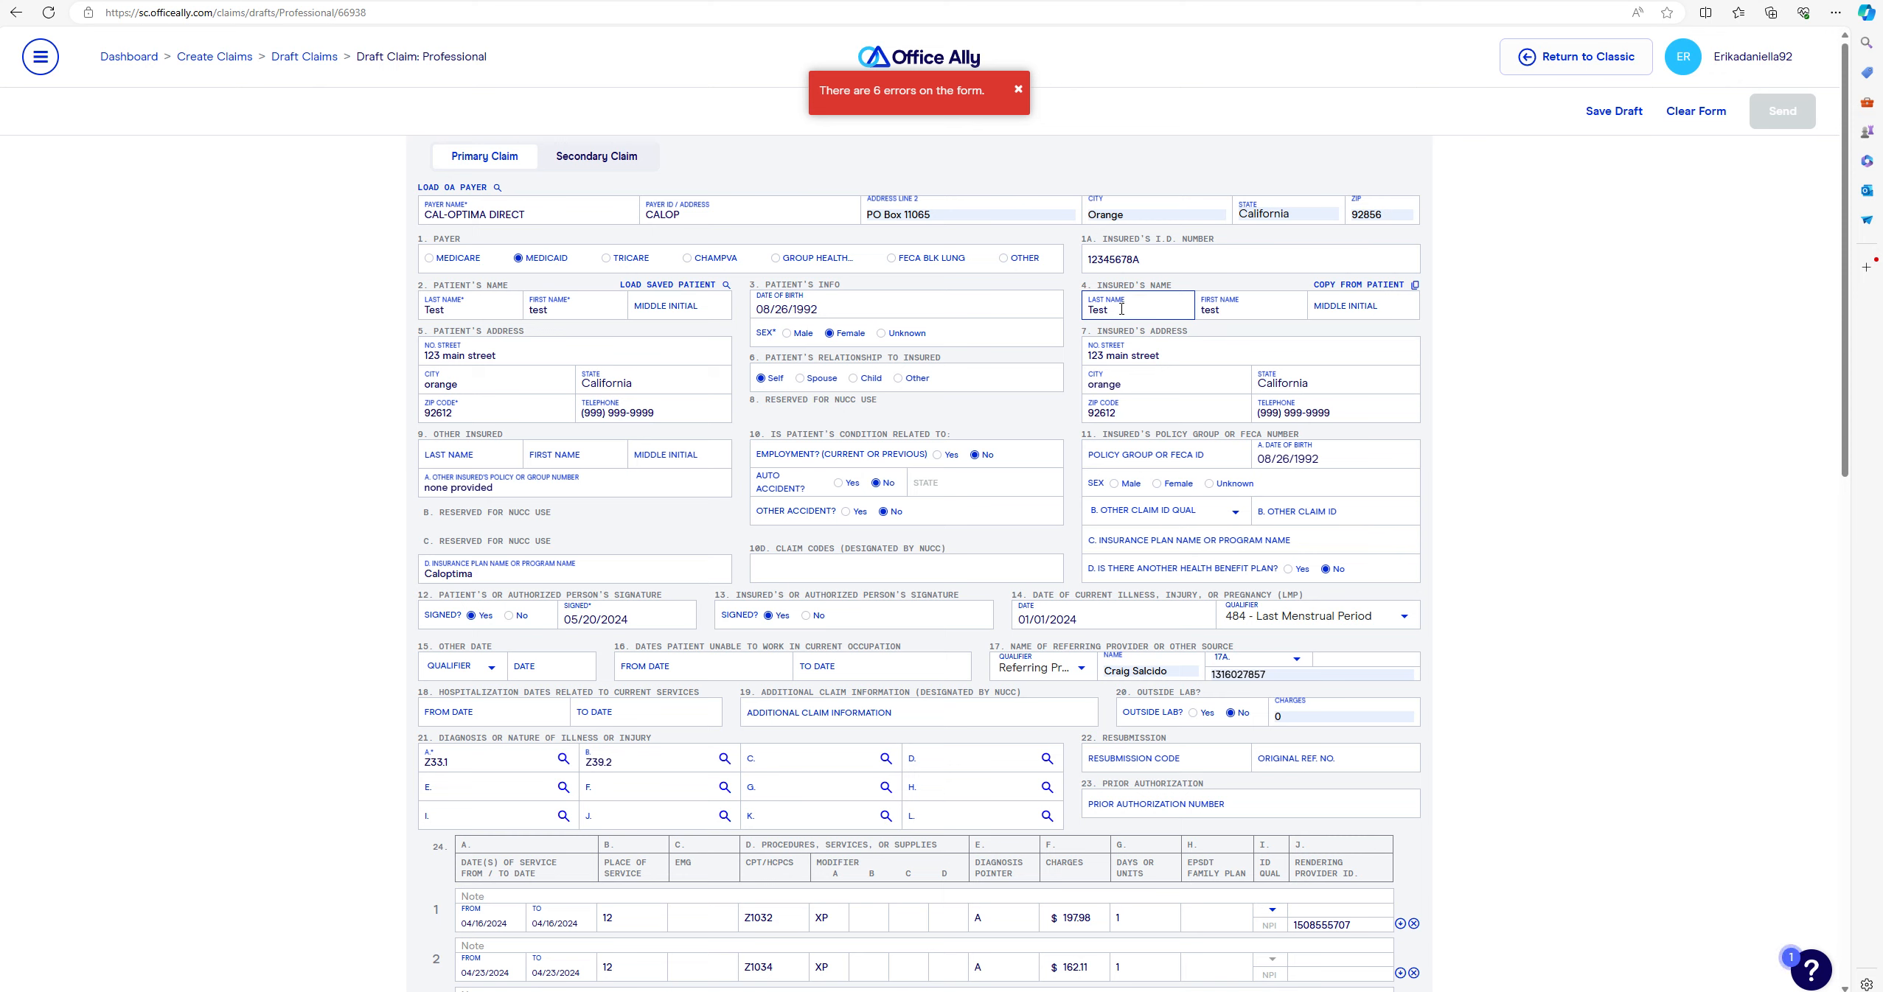